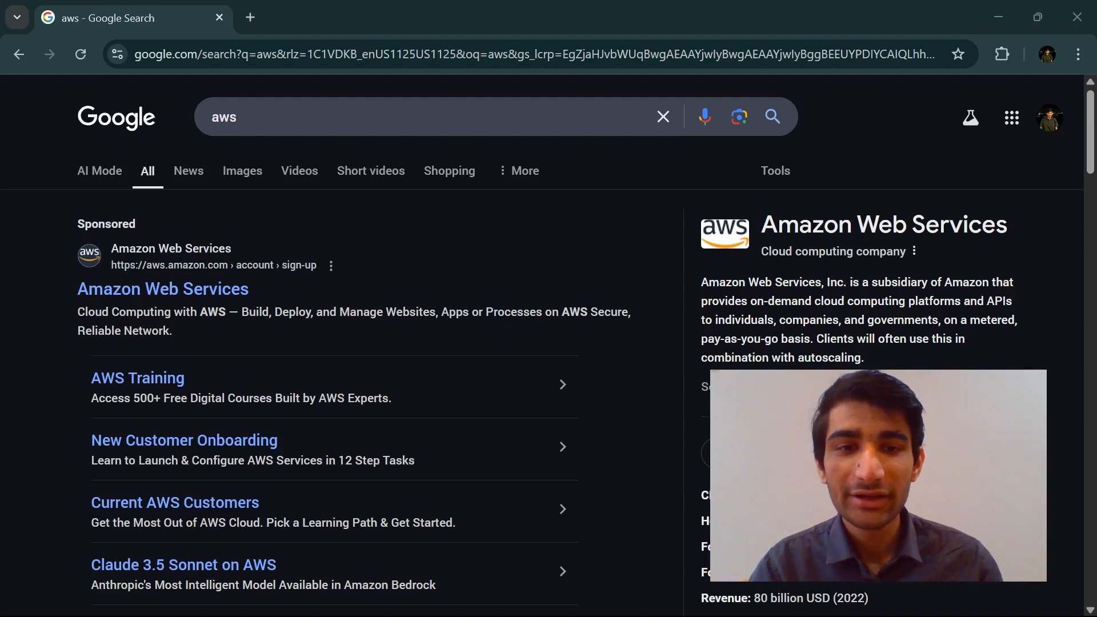
Step: Open the sponsored Amazon Web Services search result and read the AWS Free Tier introduction
click(380, 241)
click(214, 296)
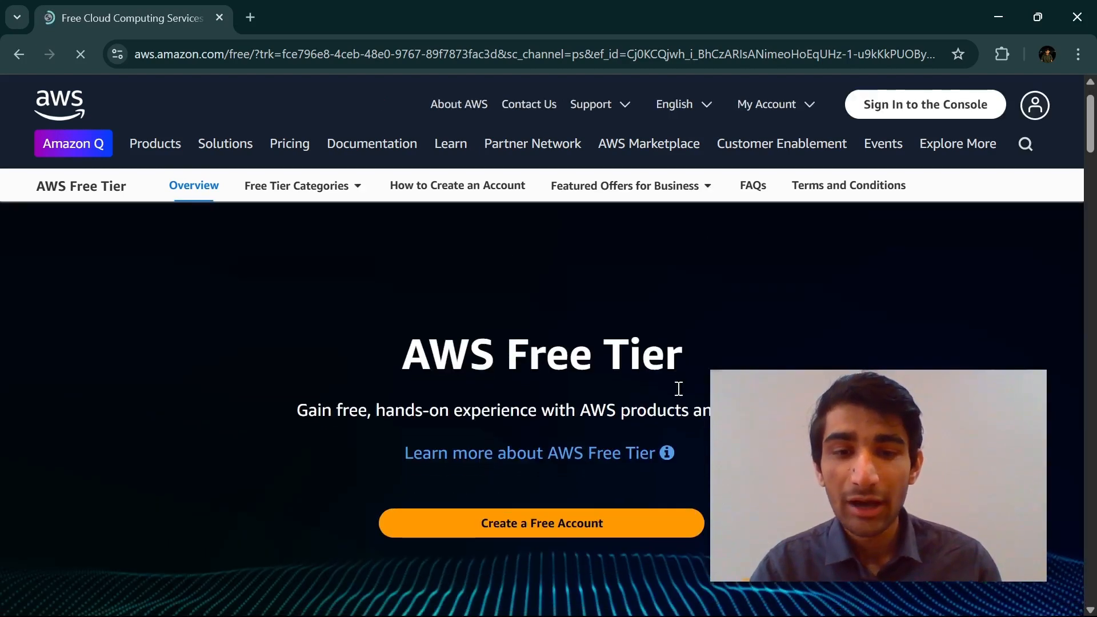
drag(402, 338, 743, 443)
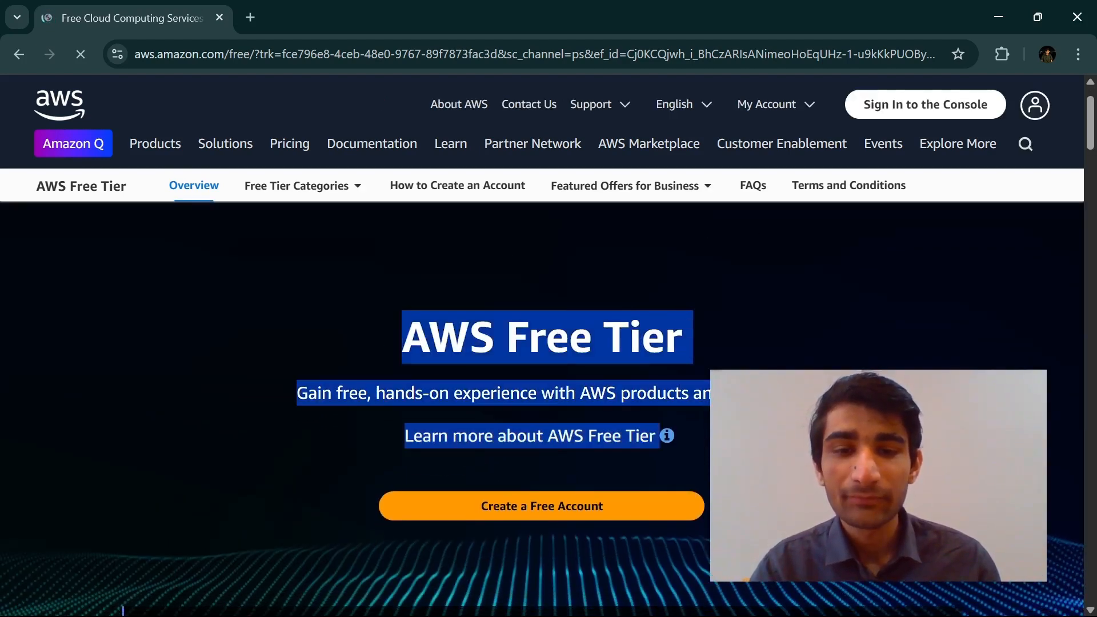
click(743, 442)
drag(743, 400, 403, 320)
click(447, 314)
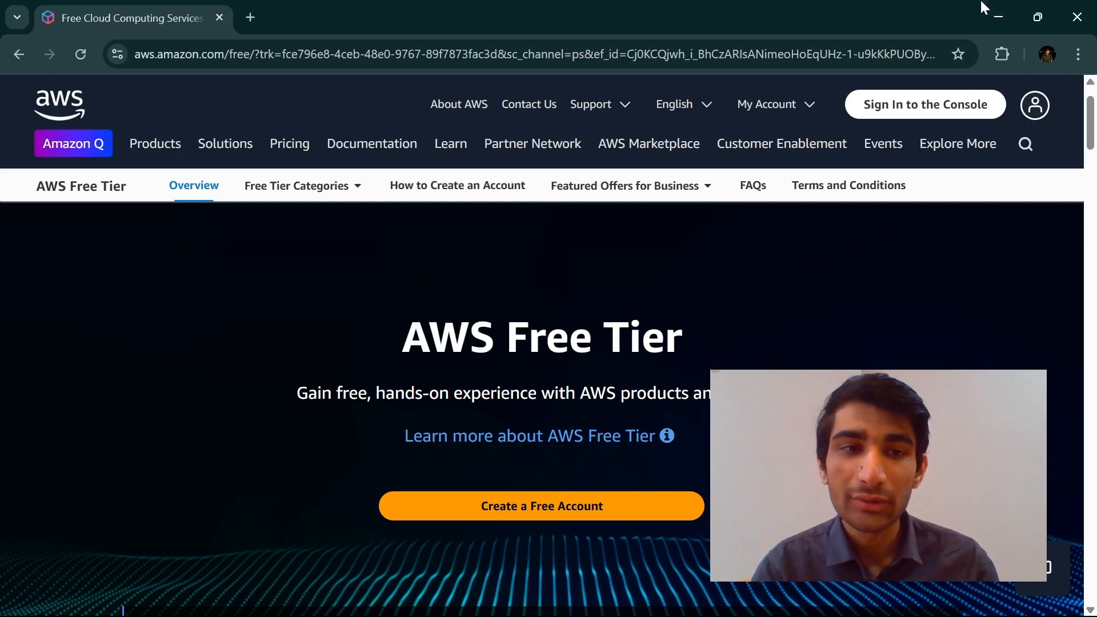
Step: Start creating a free account from the AWS Free Tier page and look over the sign-in form
click(582, 517)
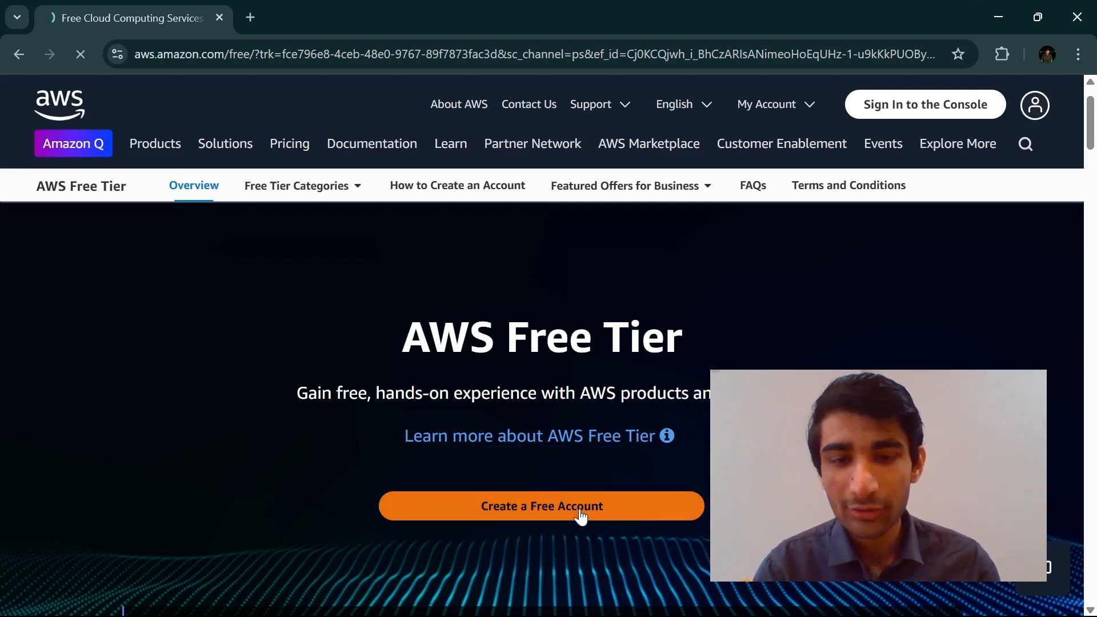
scroll(581, 516, down, 3)
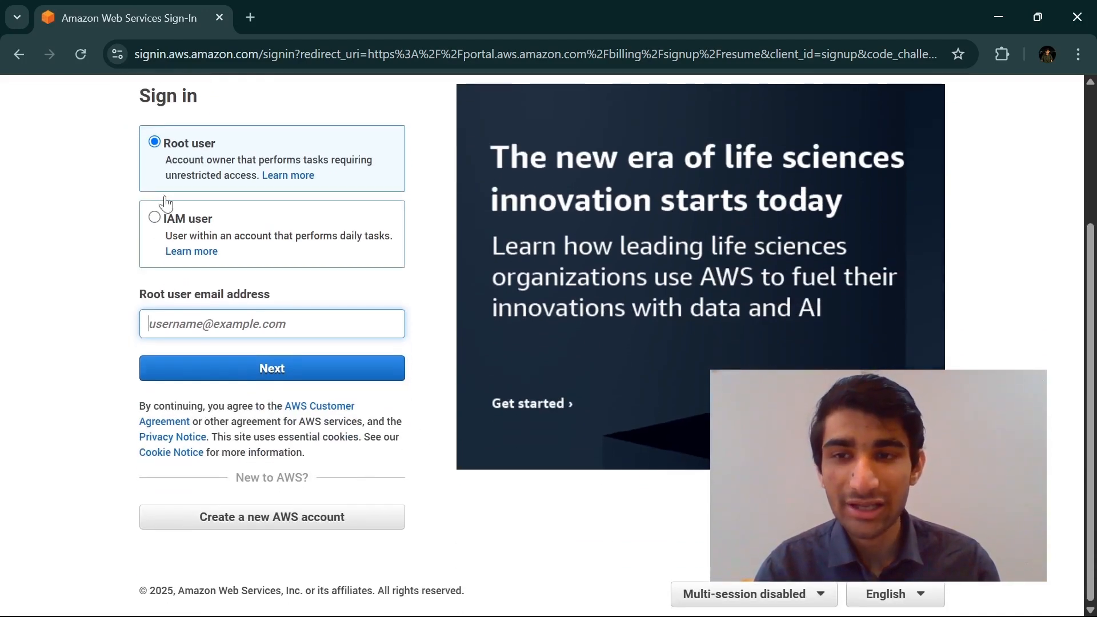
scroll(158, 139, up, 1)
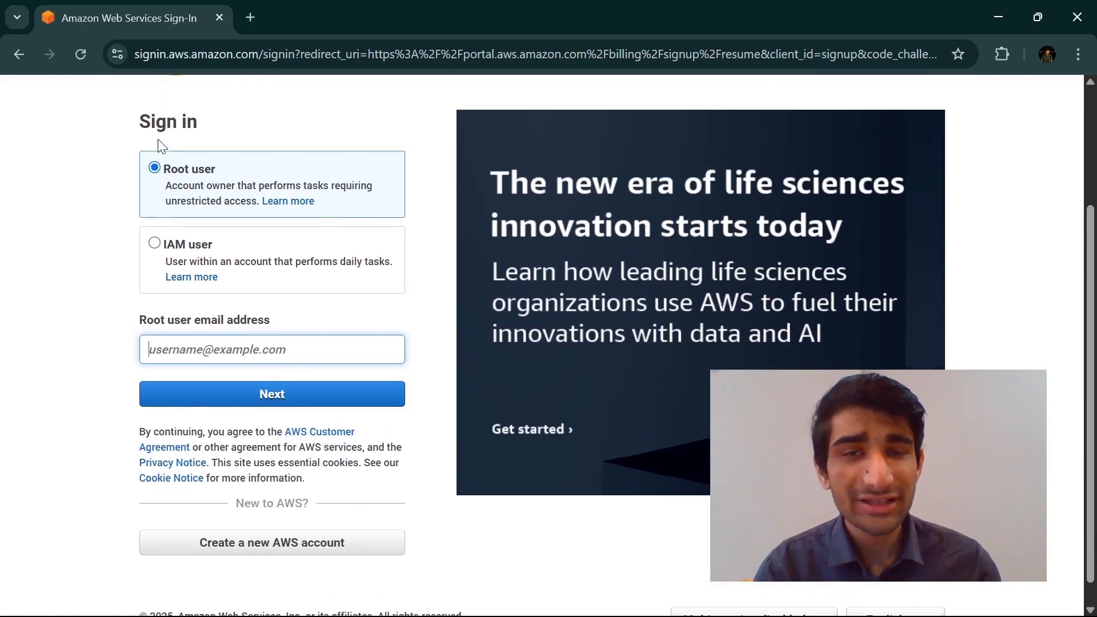
drag(151, 122, 207, 134)
click(207, 134)
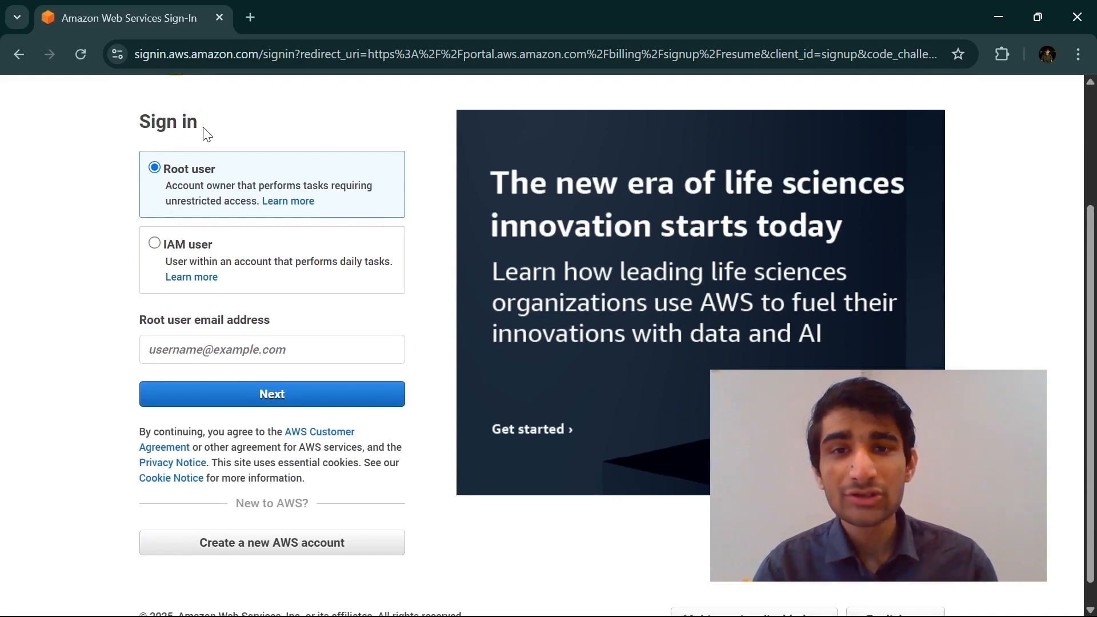
scroll(207, 134, up, 1)
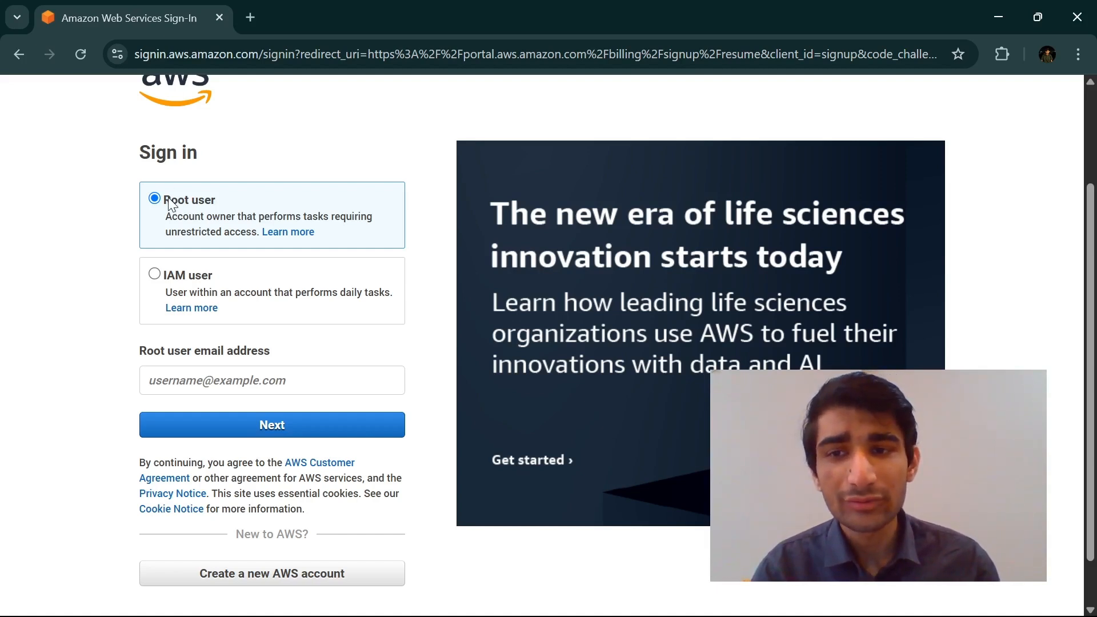
Step: Compare the Root user and IAM user sign-in options, finishing with Root user selected
drag(163, 199, 215, 203)
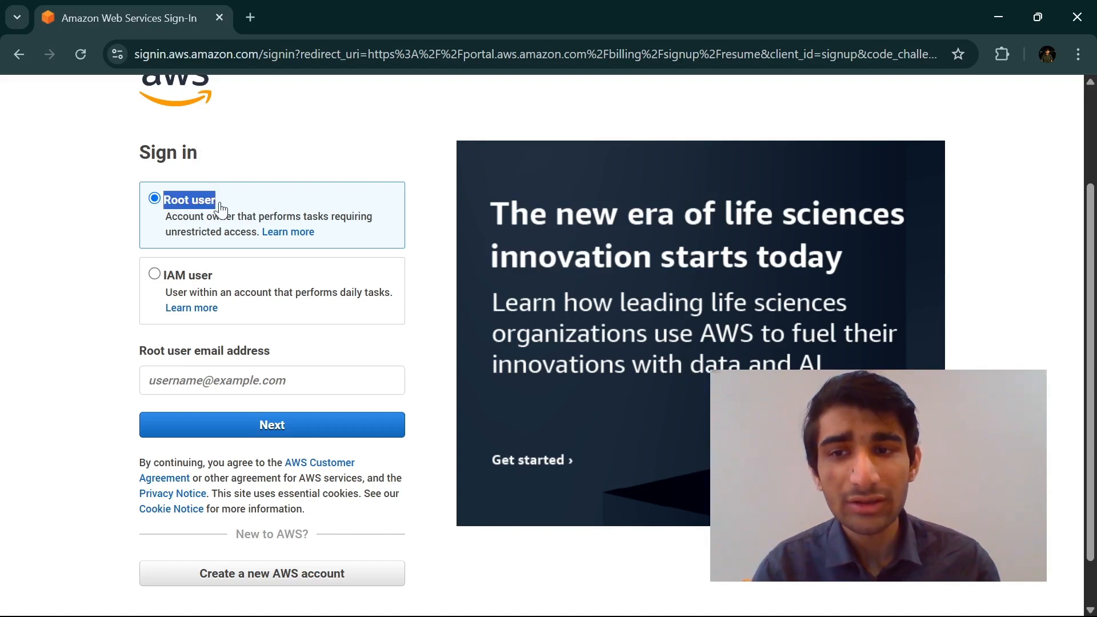
drag(215, 277, 201, 282)
click(201, 282)
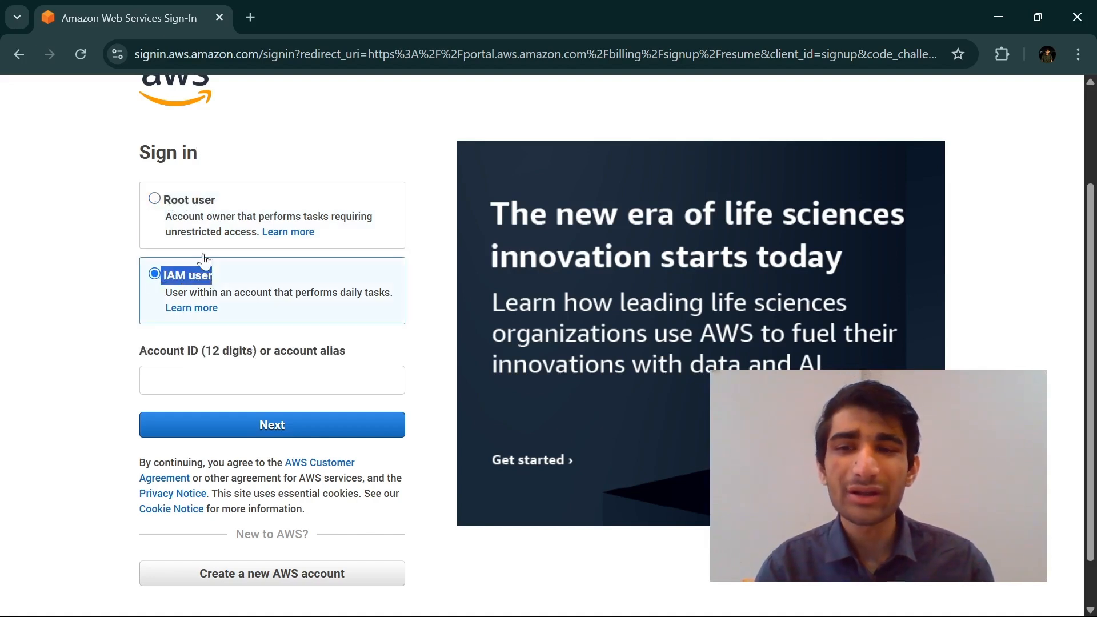
click(189, 213)
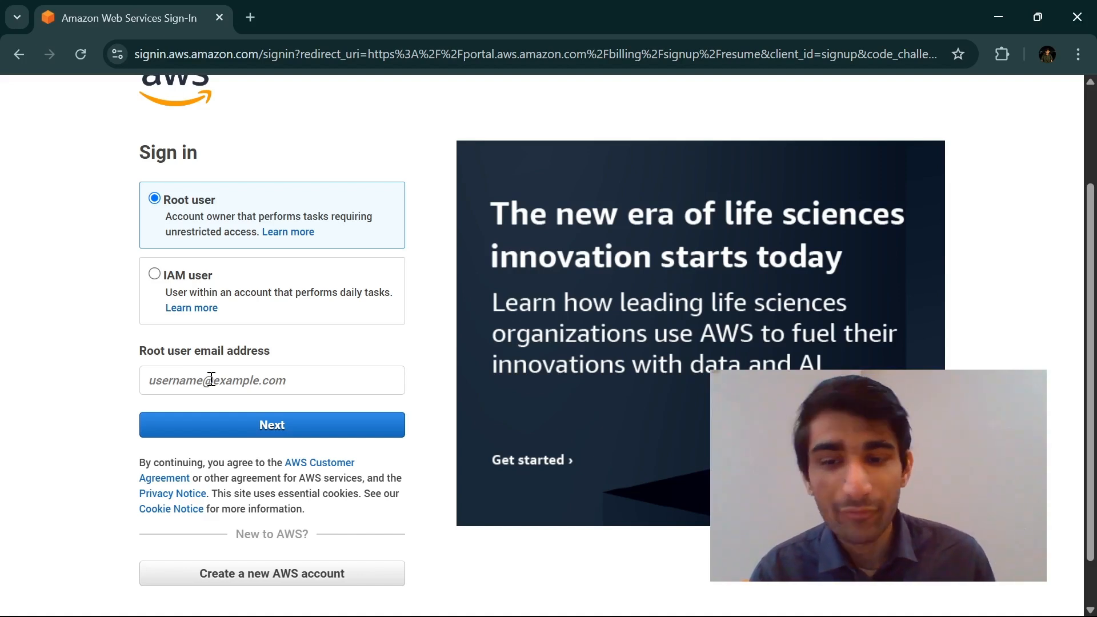
Step: Review the root user email and account name fields on the new AWS account sign-up form, and return to the sign-in page
scroll(211, 379, down, 1)
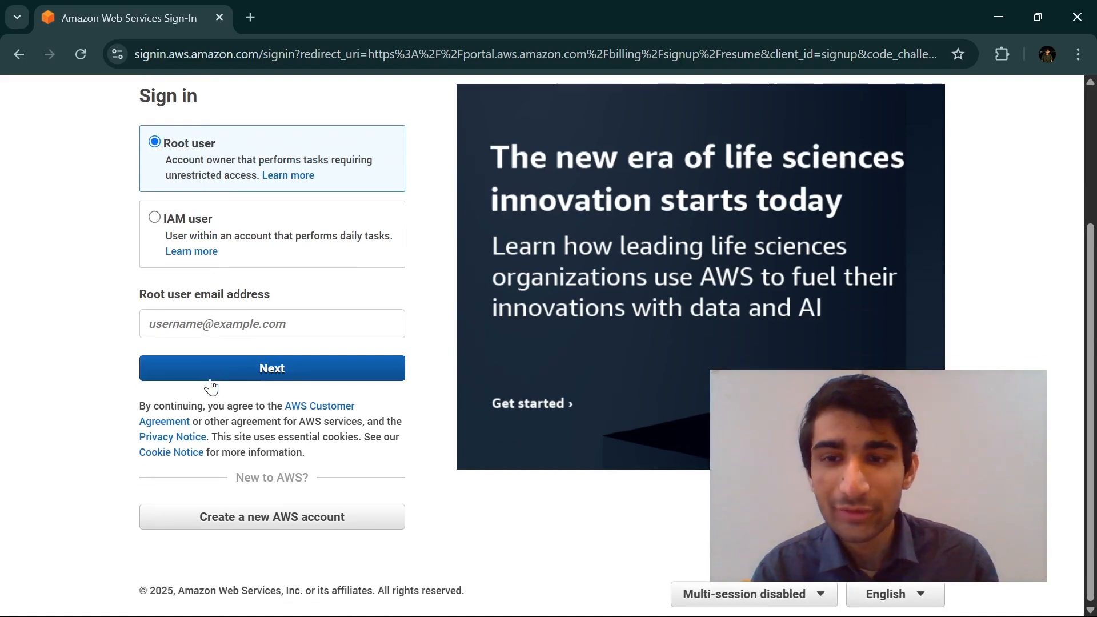
click(226, 516)
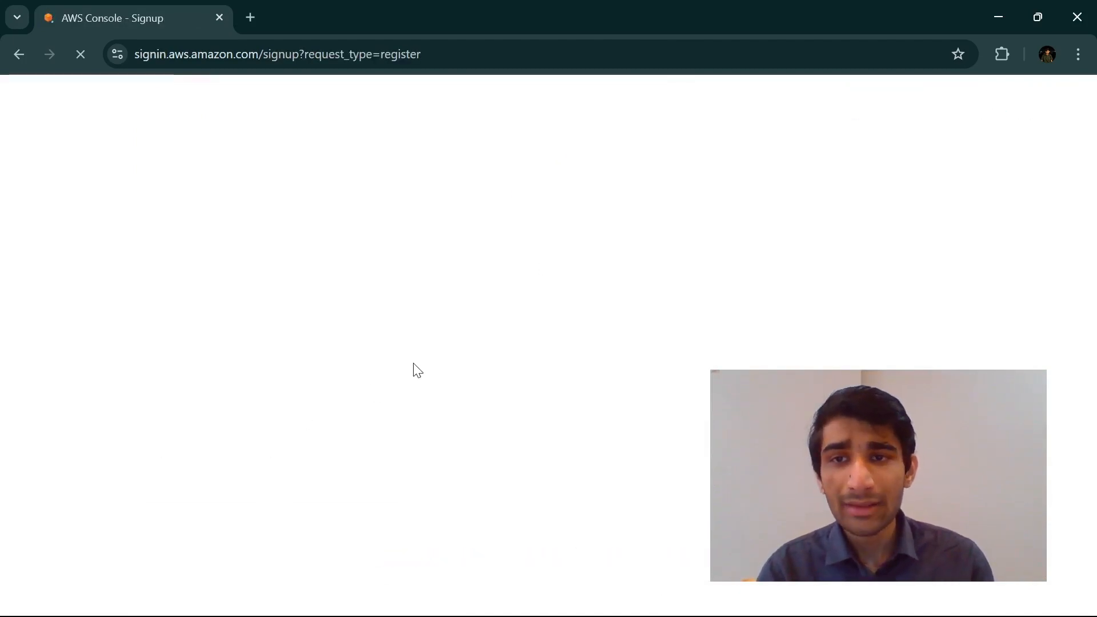
scroll(580, 294, down, 1)
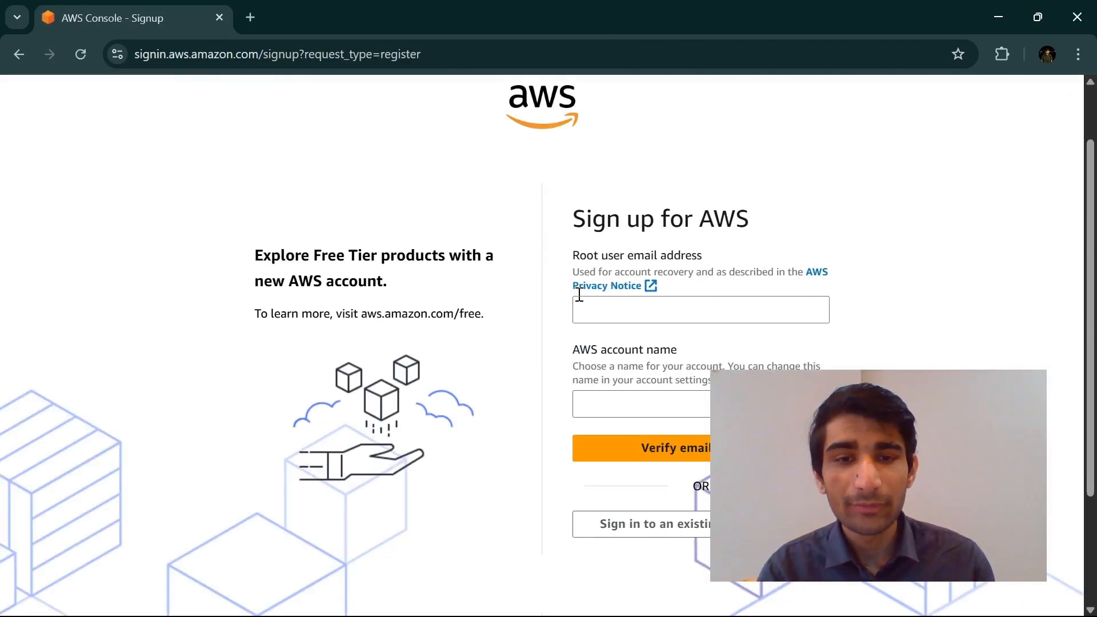
drag(580, 244, 708, 243)
click(707, 244)
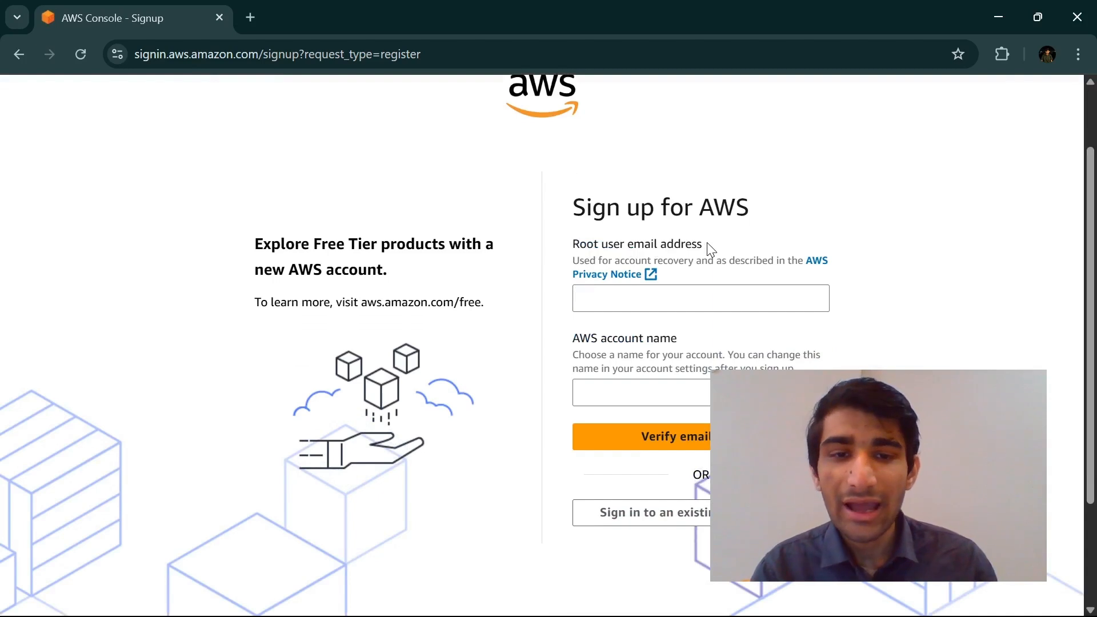
drag(612, 338, 765, 352)
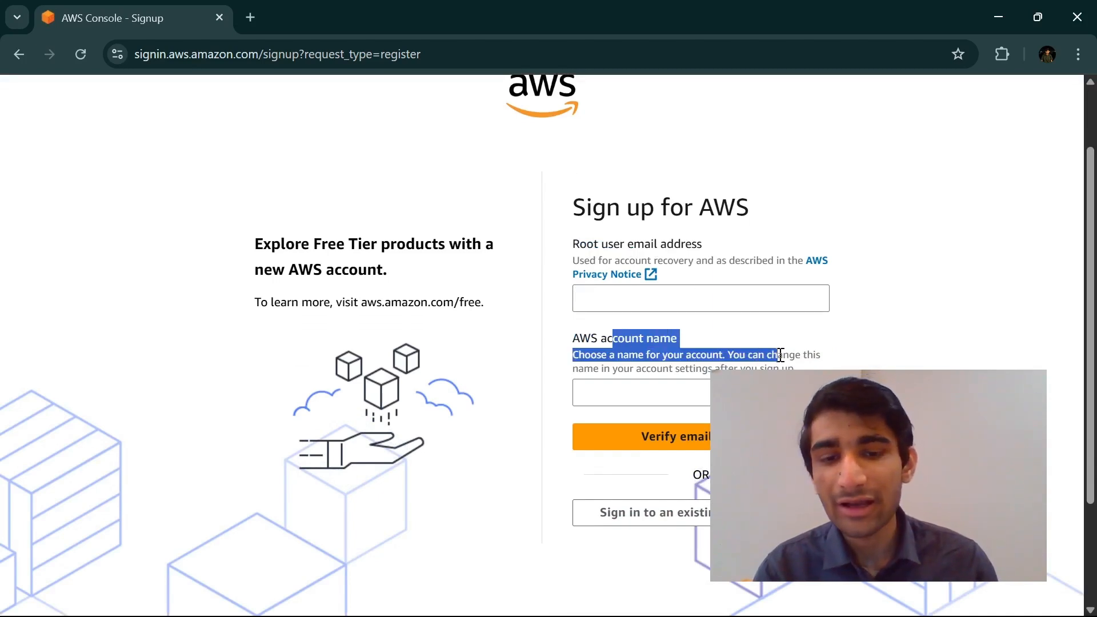
click(767, 355)
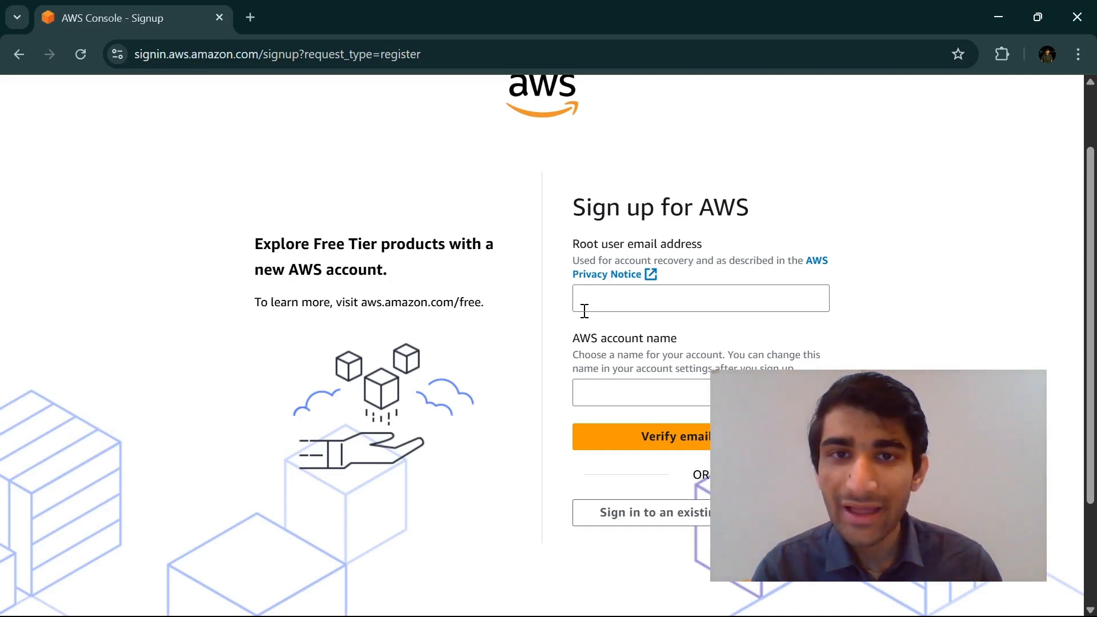
click(19, 53)
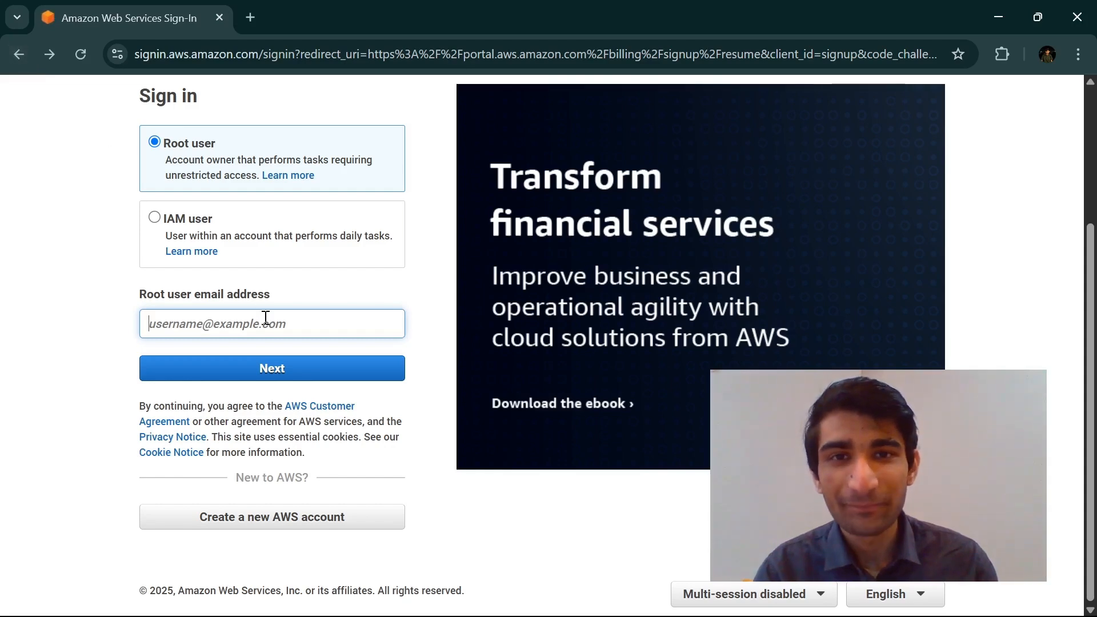
click(390, 239)
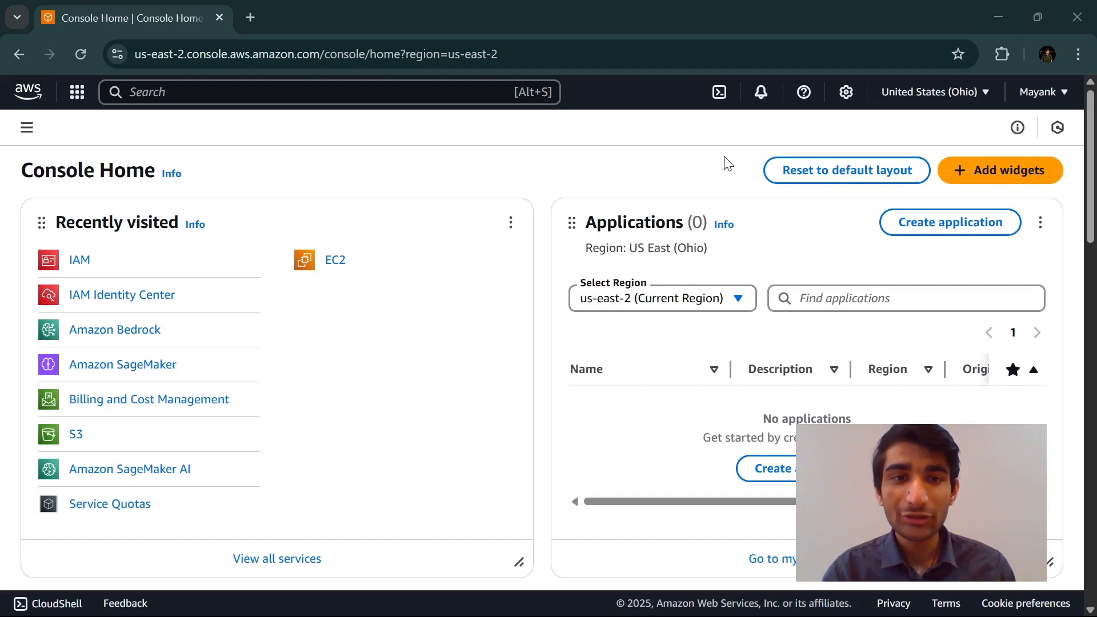
Step: Look through the list of available AWS regions and close it without changing the region
click(972, 99)
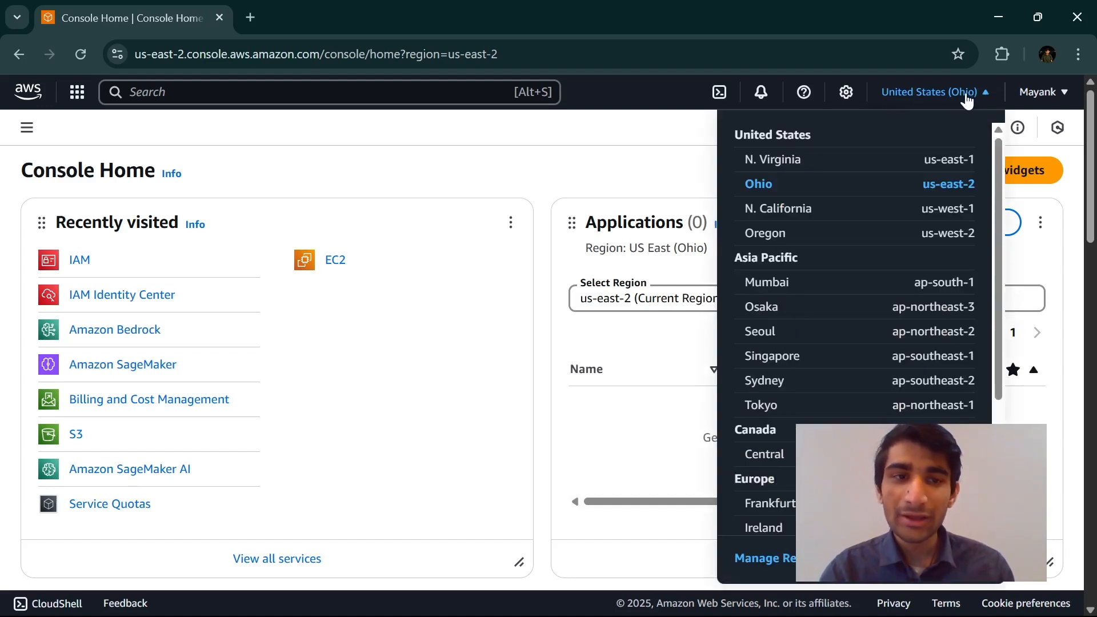
scroll(854, 343, down, 3)
scroll(854, 343, up, 3)
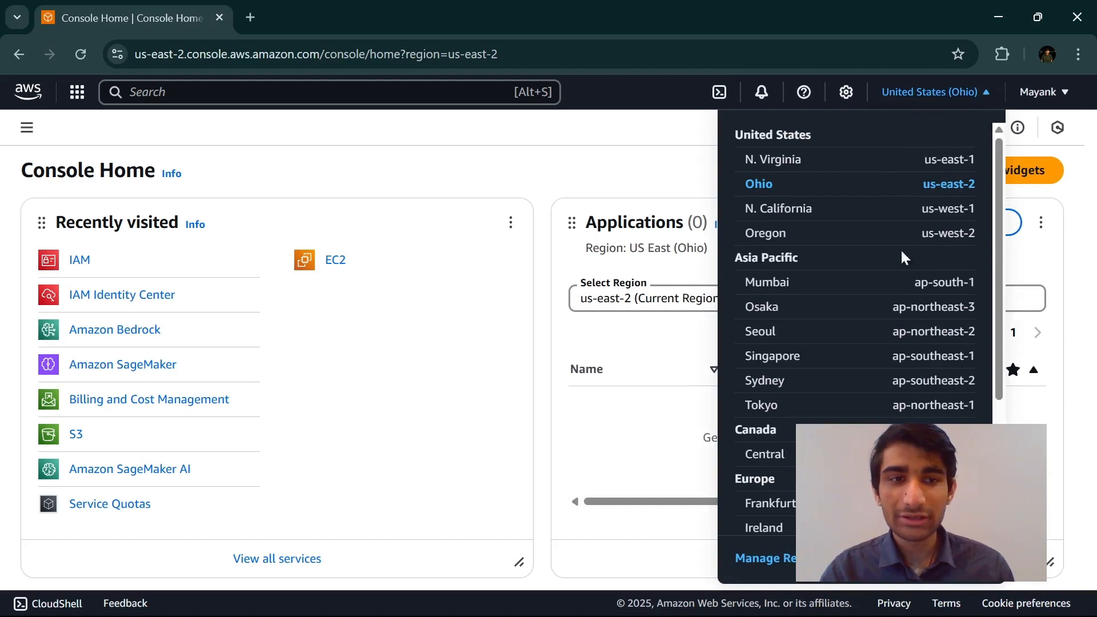
click(957, 88)
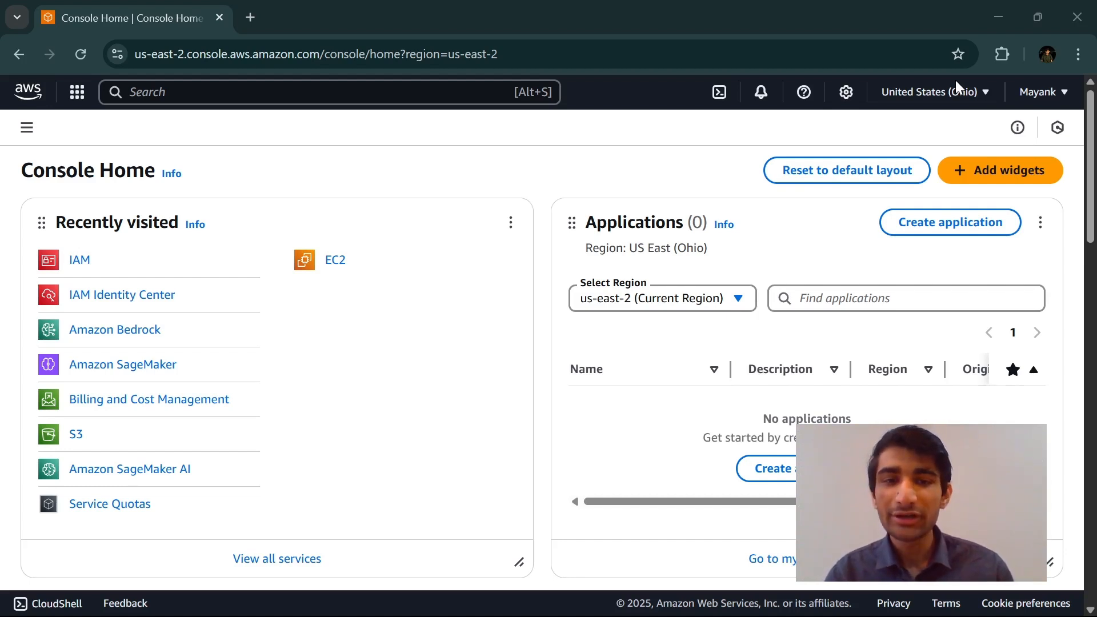
Step: Search the console services for "i am" and open the IAM service
click(313, 101)
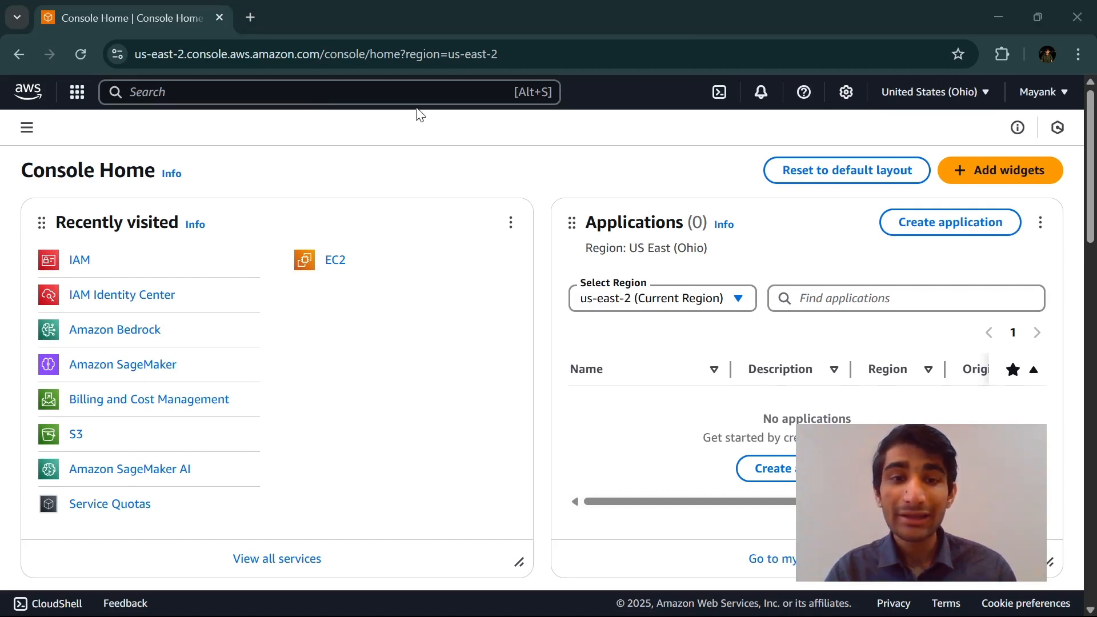
click(367, 93)
text(am)
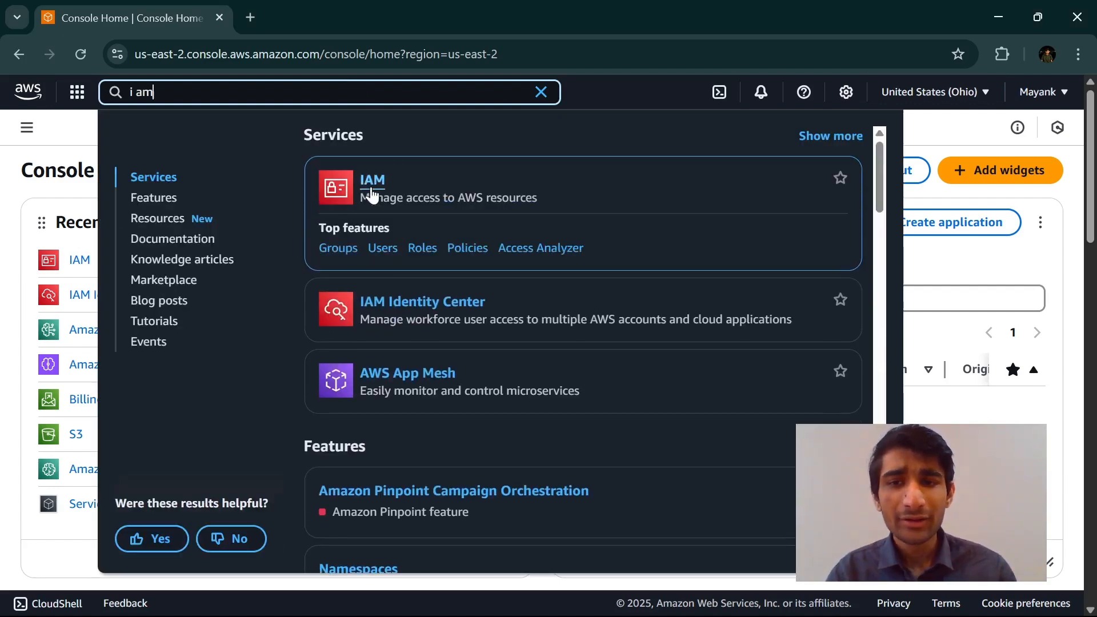
drag(359, 195, 537, 200)
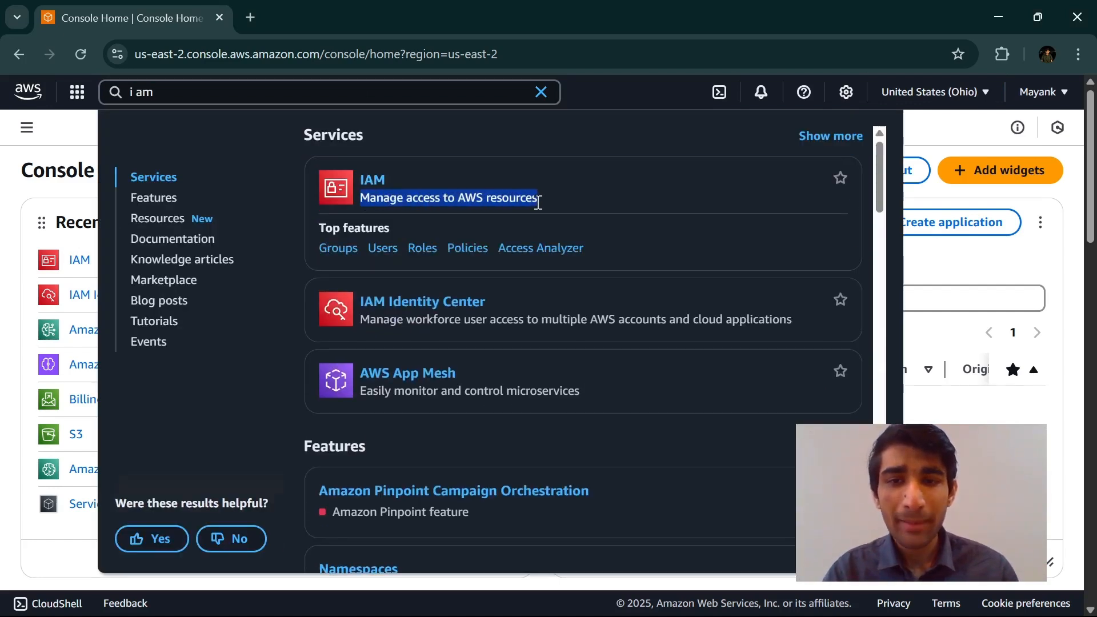
triple_click(390, 202)
click(389, 199)
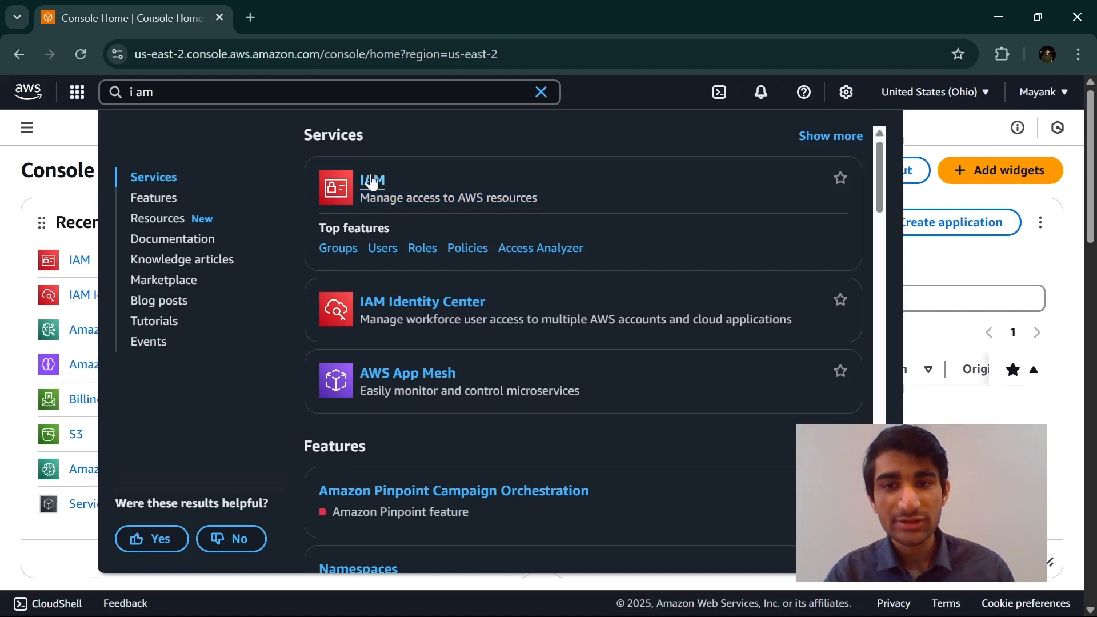
click(372, 180)
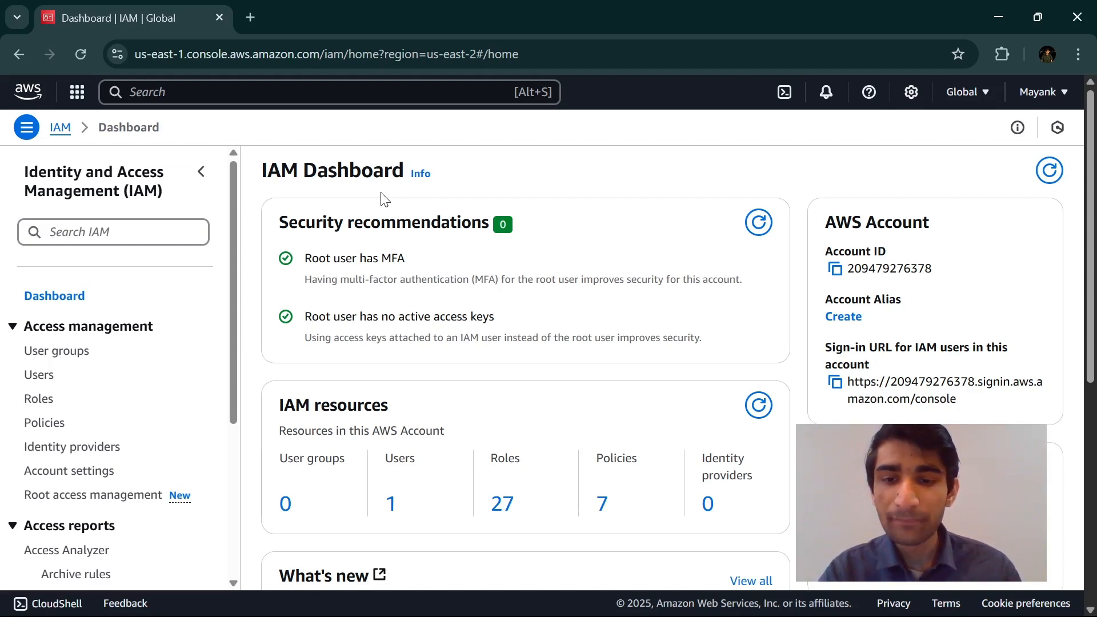
Step: Review the IAM dashboard's resources and open the list of IAM users
scroll(382, 197, down, 2)
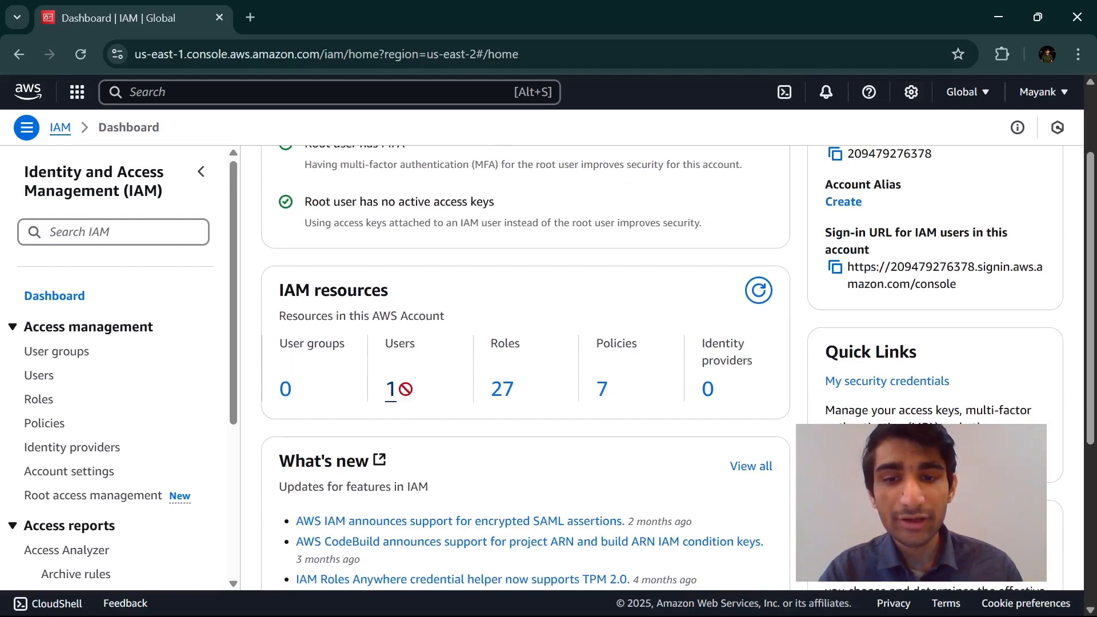
click(201, 172)
click(27, 127)
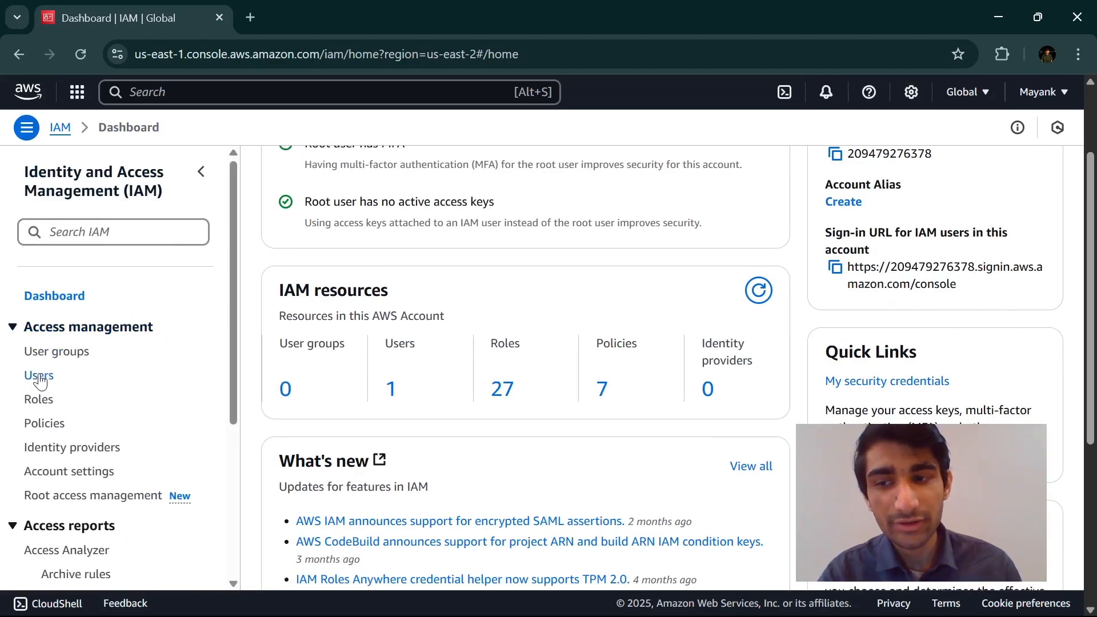
click(39, 378)
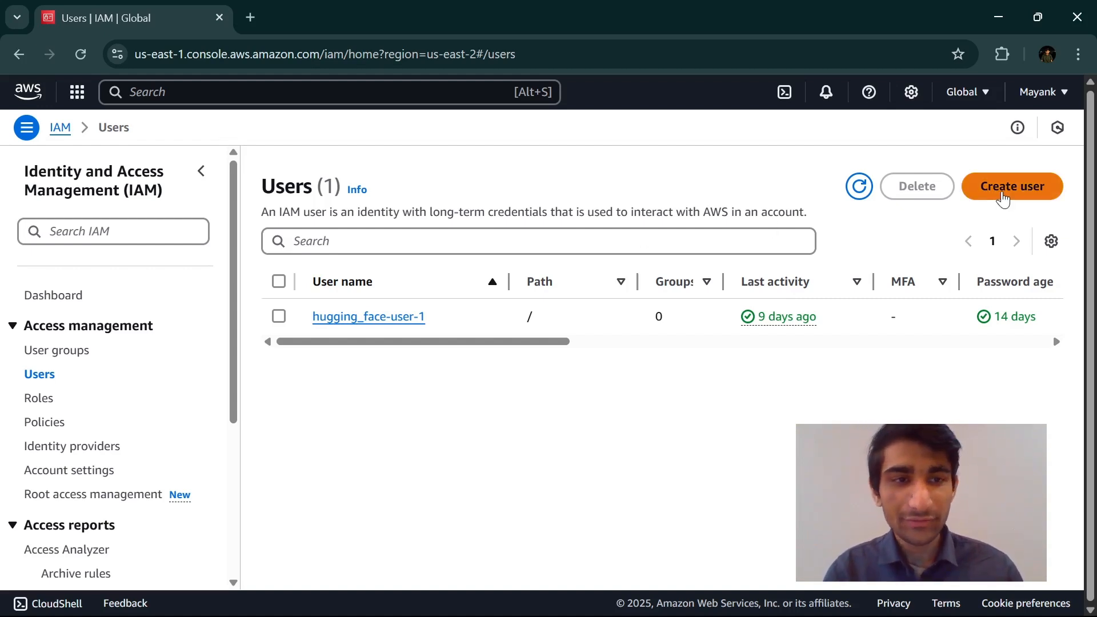
Step: Start creating a new IAM user and name it credit_limit_sagemaker_ai
click(1004, 197)
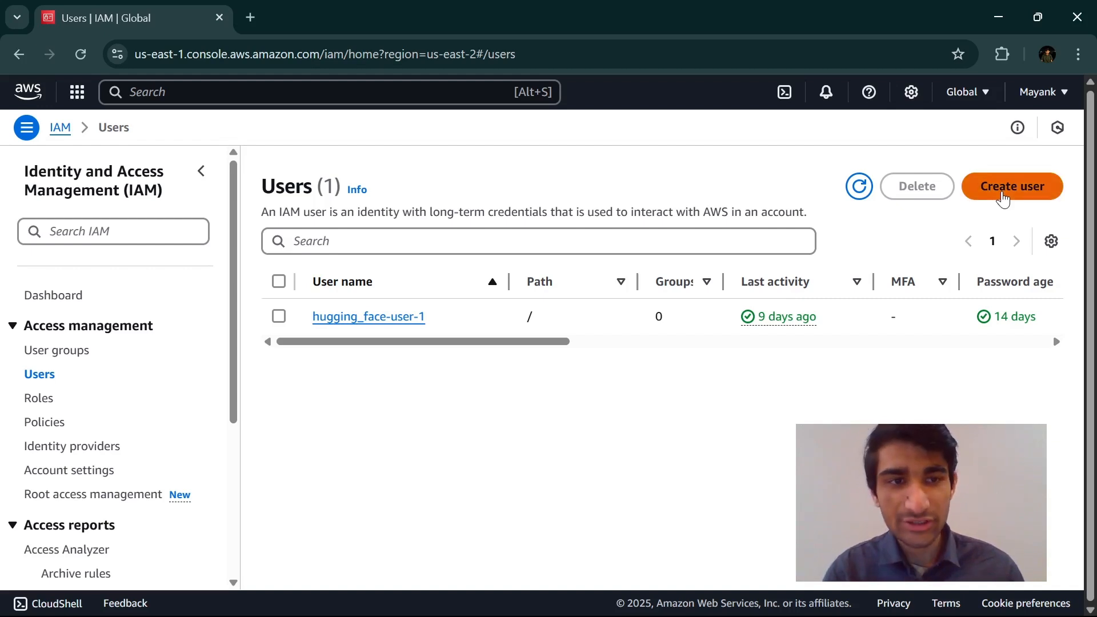
click(541, 308)
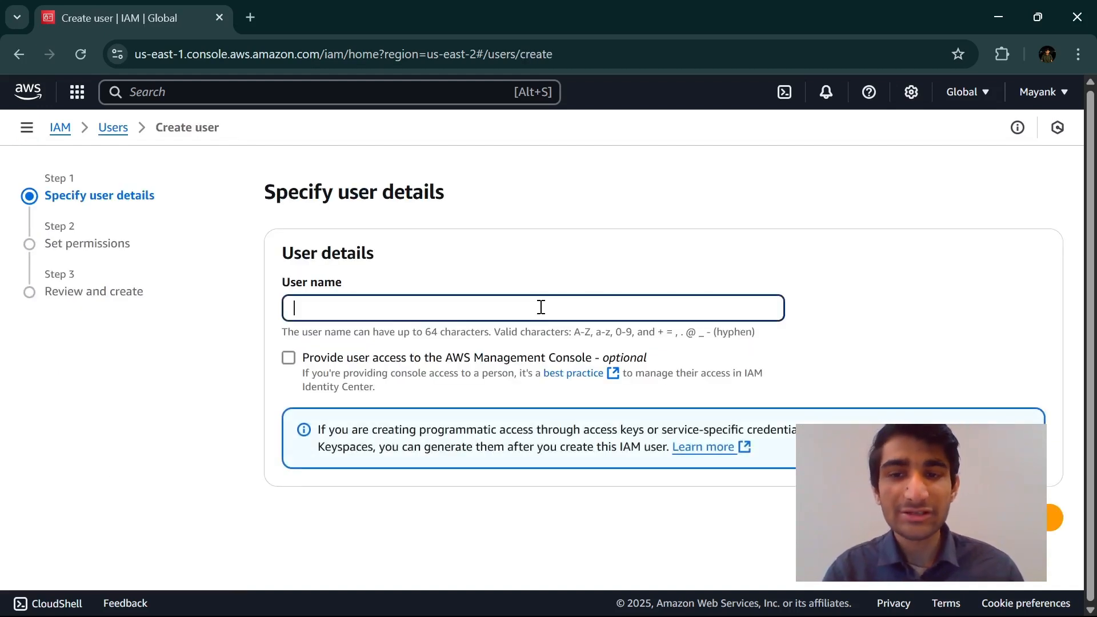
text(credit)
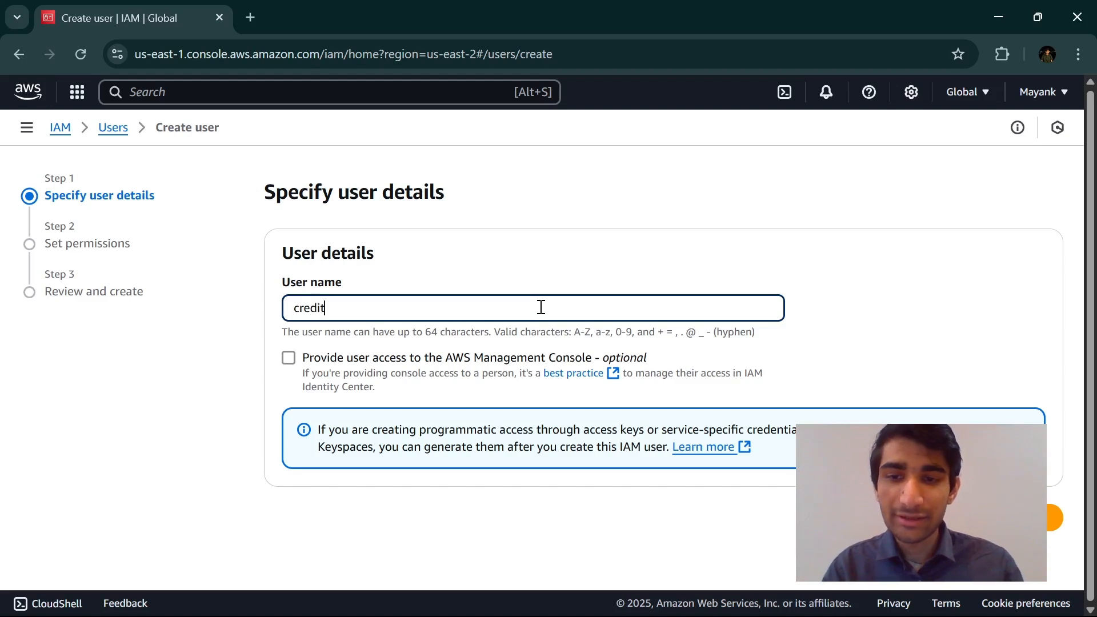
text(_limit)
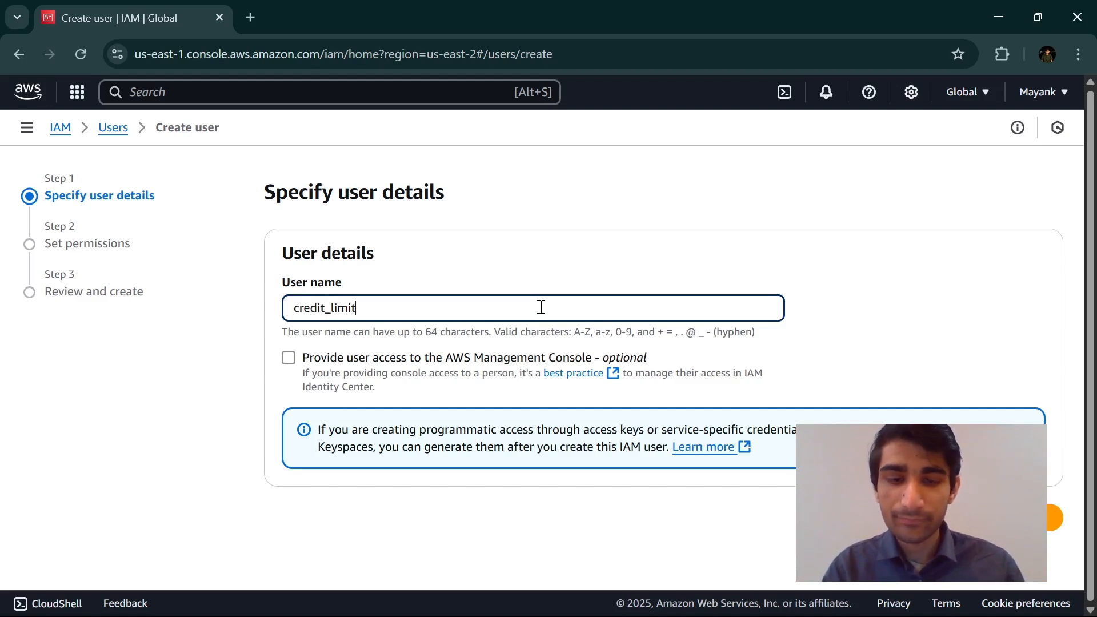
text(_sagemak)
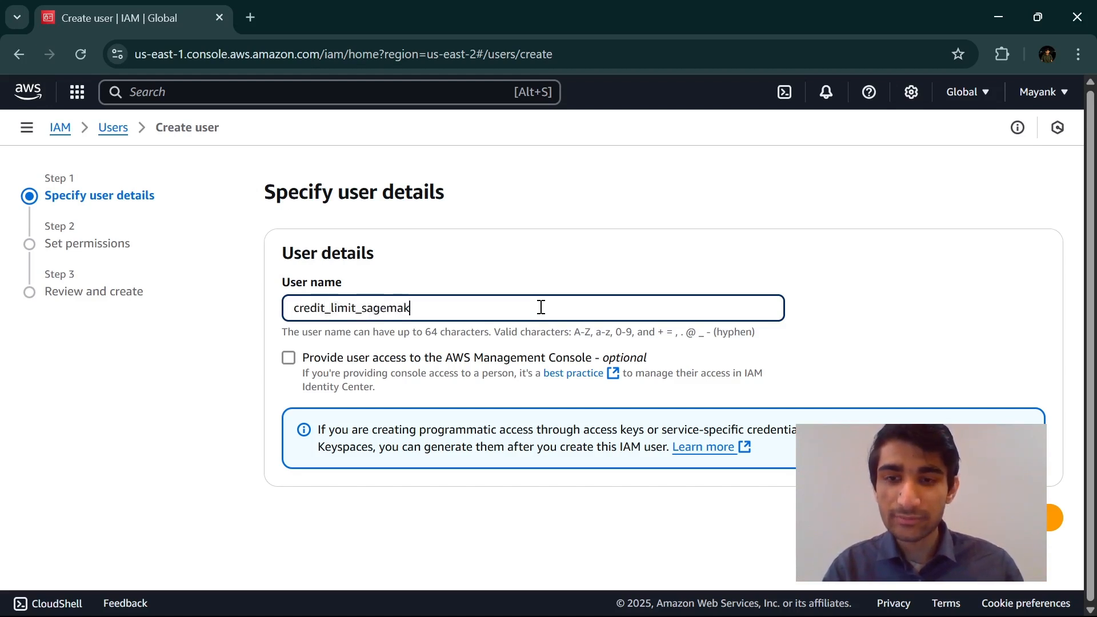
text(er_ai)
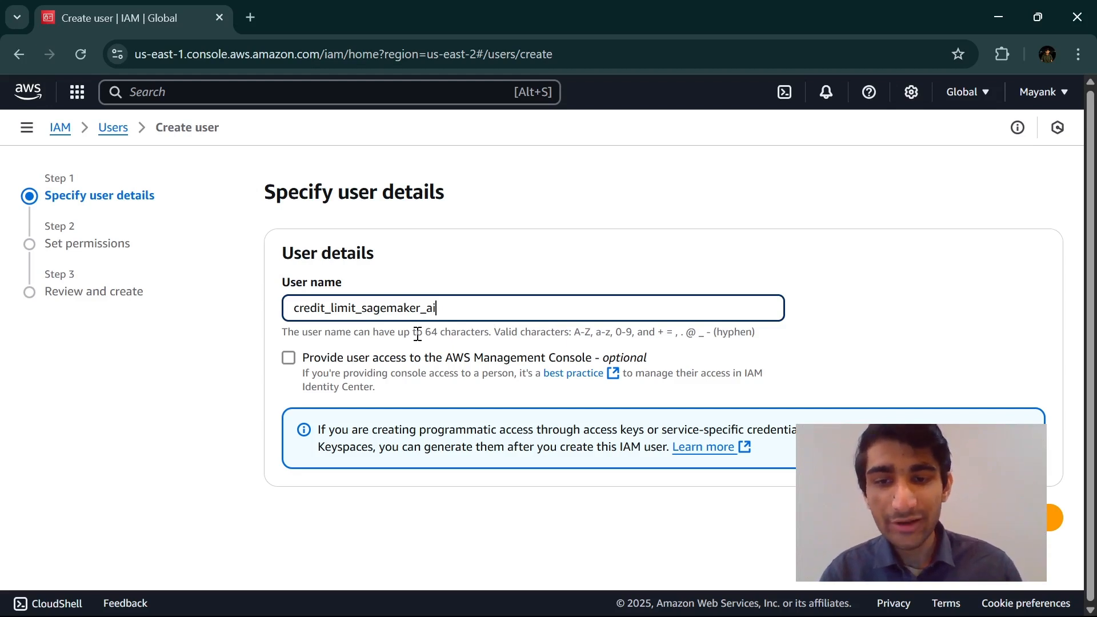
Step: Provide the user access to the AWS Management Console and choose to create an IAM user as the user type
click(398, 363)
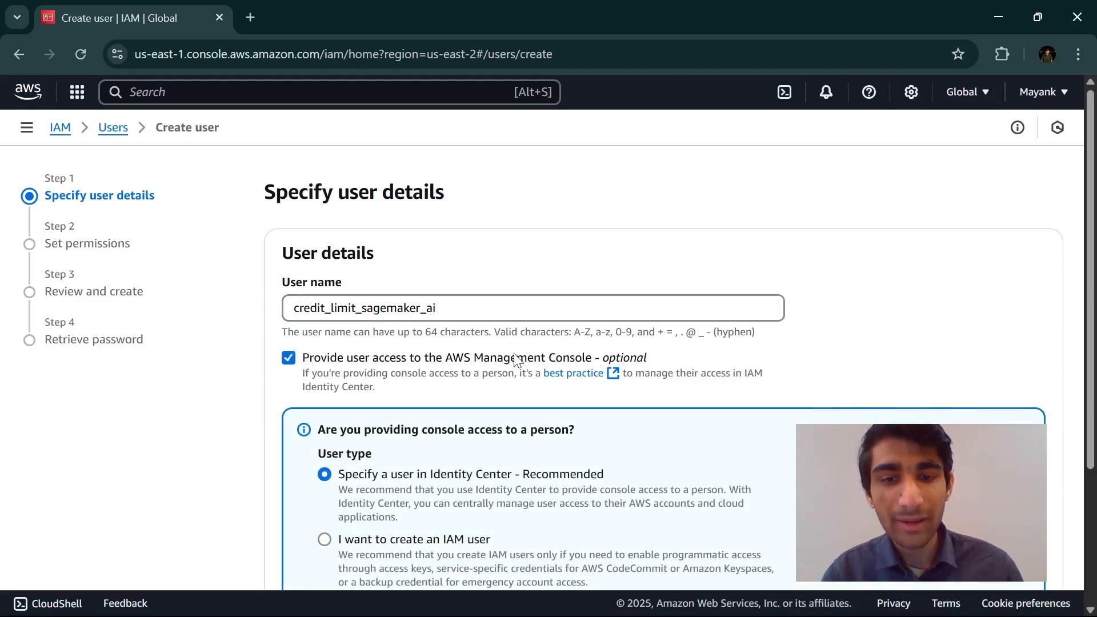
scroll(609, 363, down, 1)
scroll(608, 364, down, 2)
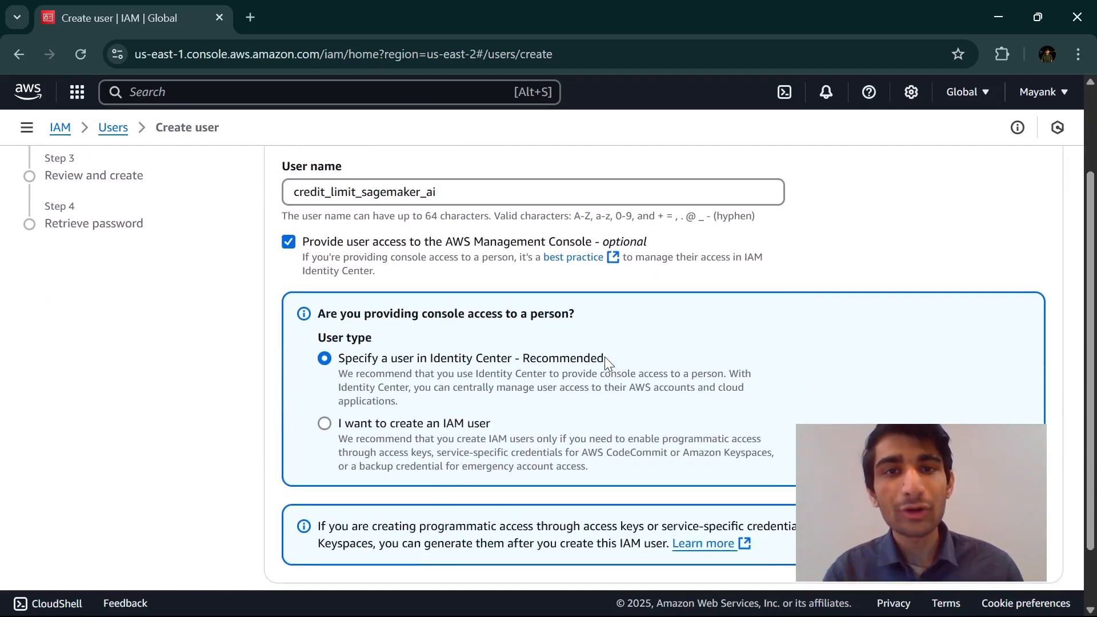
scroll(606, 360, down, 1)
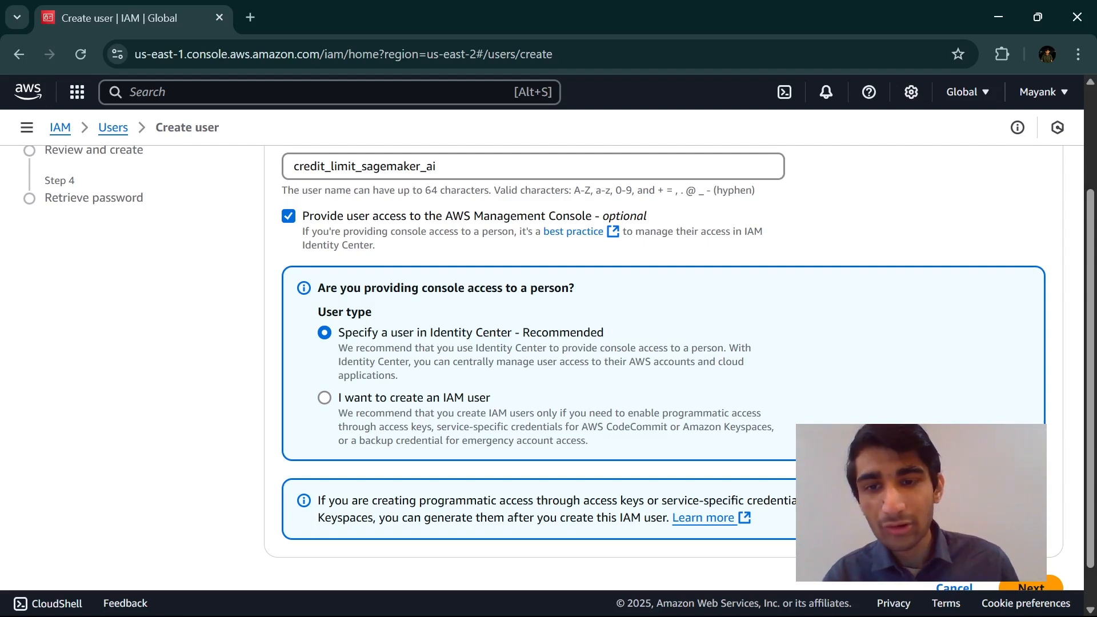
click(378, 398)
drag(344, 396, 490, 397)
drag(491, 397, 390, 396)
click(389, 396)
scroll(390, 396, down, 1)
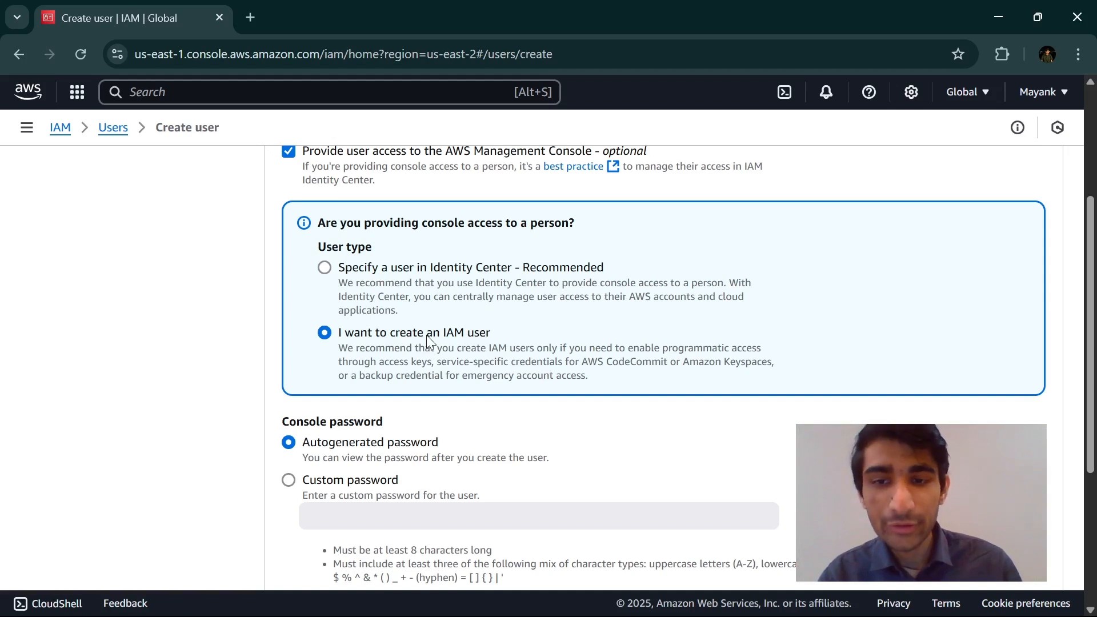
Step: Keep the autogenerated console password and turn off the requirement to create a new password at next sign-in
scroll(427, 335, down, 2)
drag(314, 355, 461, 352)
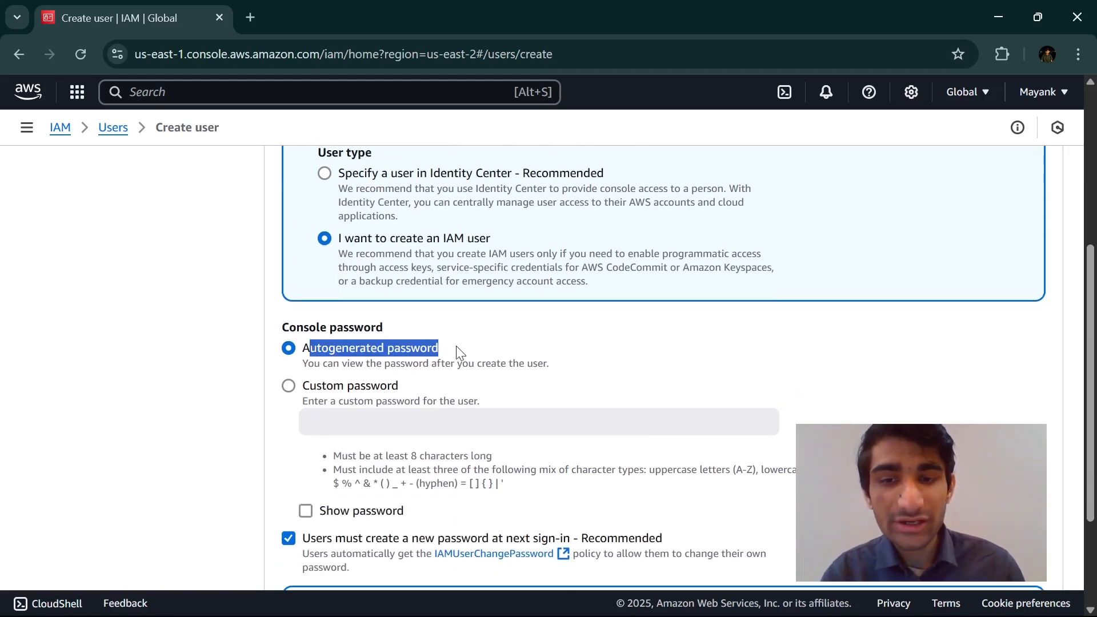
click(461, 351)
scroll(457, 348, down, 3)
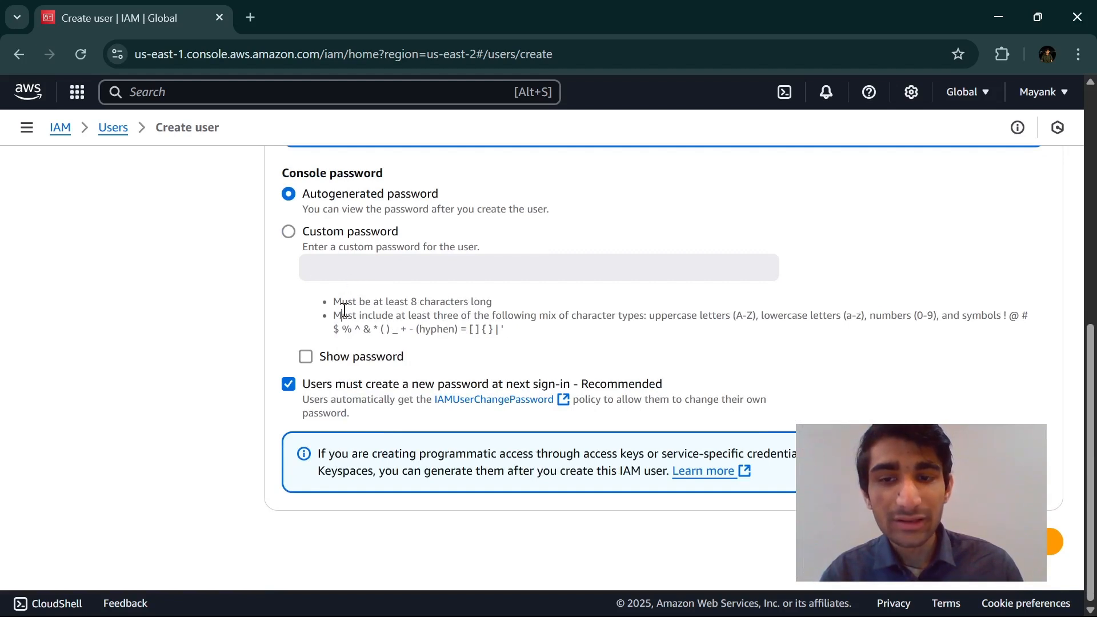
drag(341, 315, 516, 339)
click(516, 339)
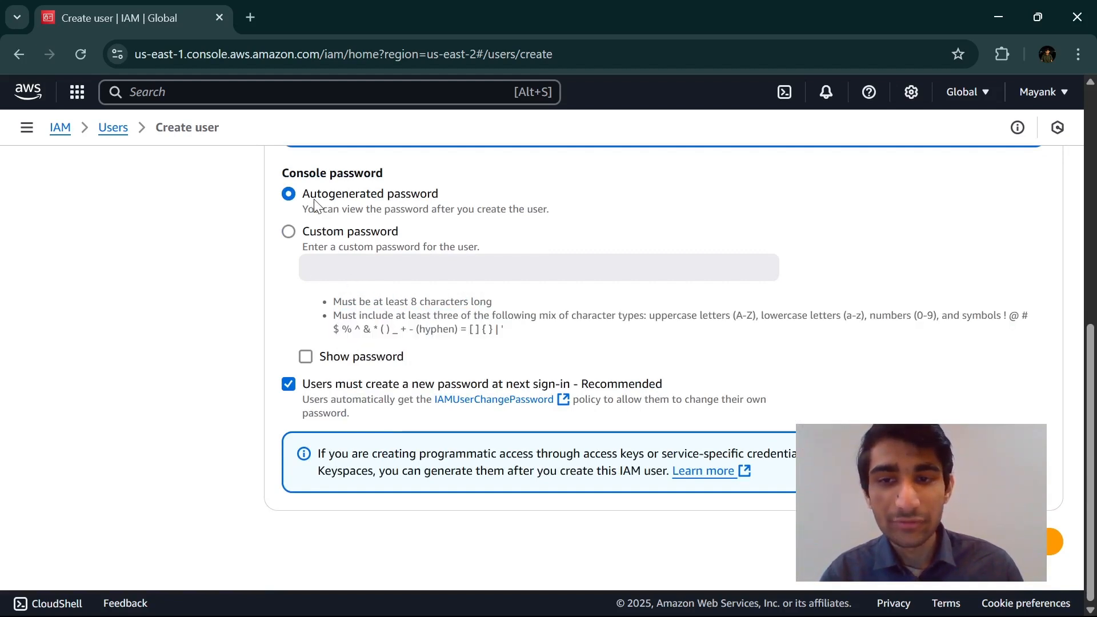
double_click(304, 382)
click(303, 383)
drag(303, 383, 646, 384)
click(428, 380)
click(645, 384)
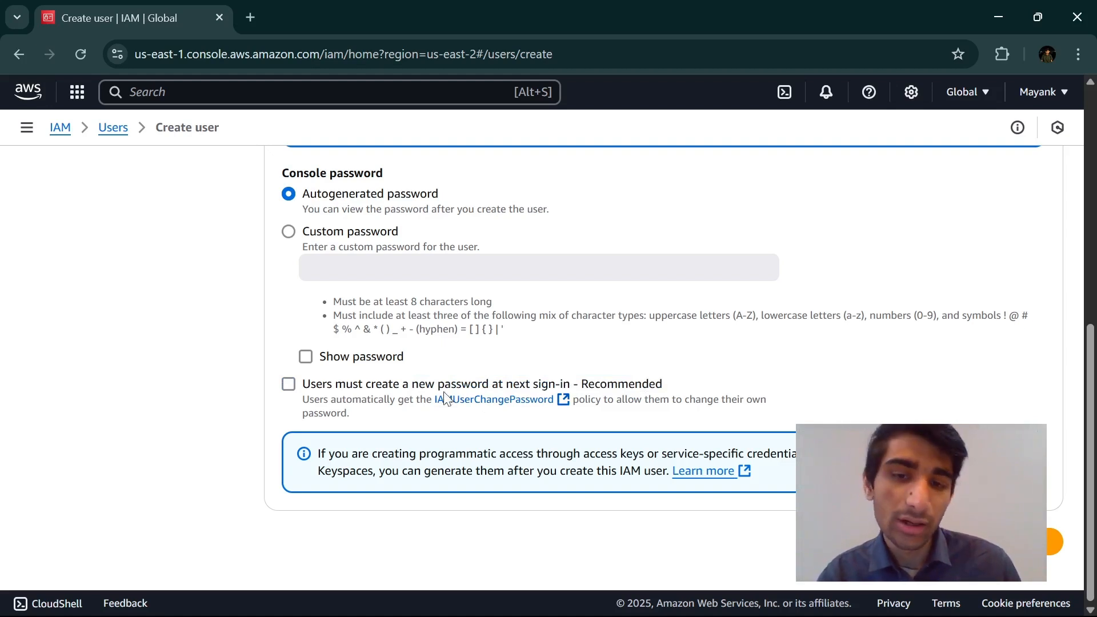
click(414, 384)
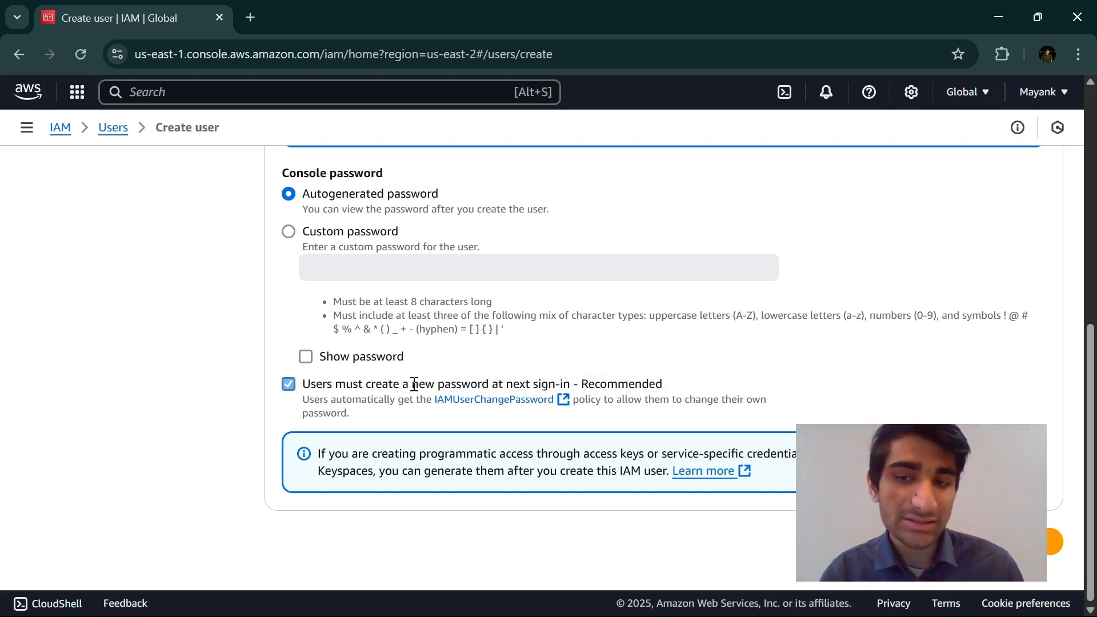
click(288, 385)
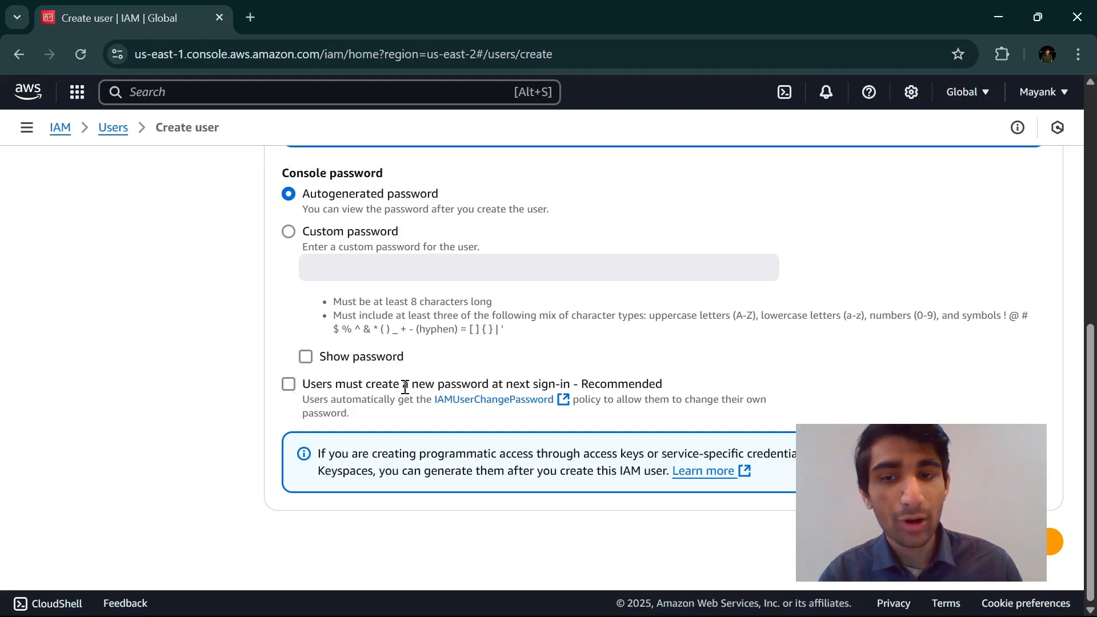
Step: Continue to the user's permissions settings and choose to attach policies directly
scroll(400, 385, up, 10)
scroll(405, 387, down, 10)
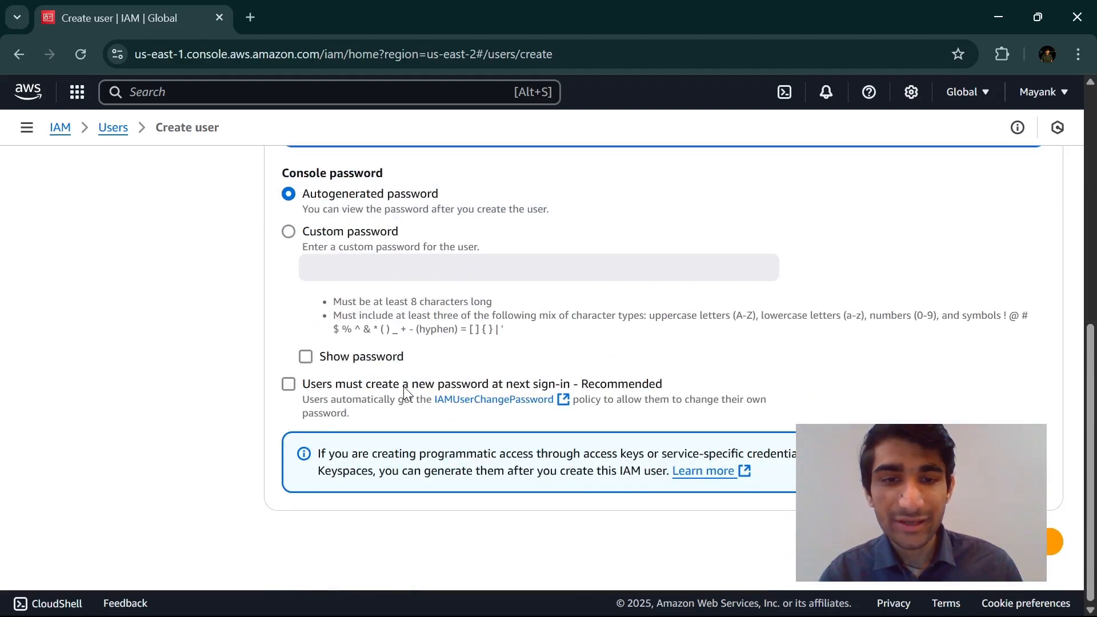
click(1049, 558)
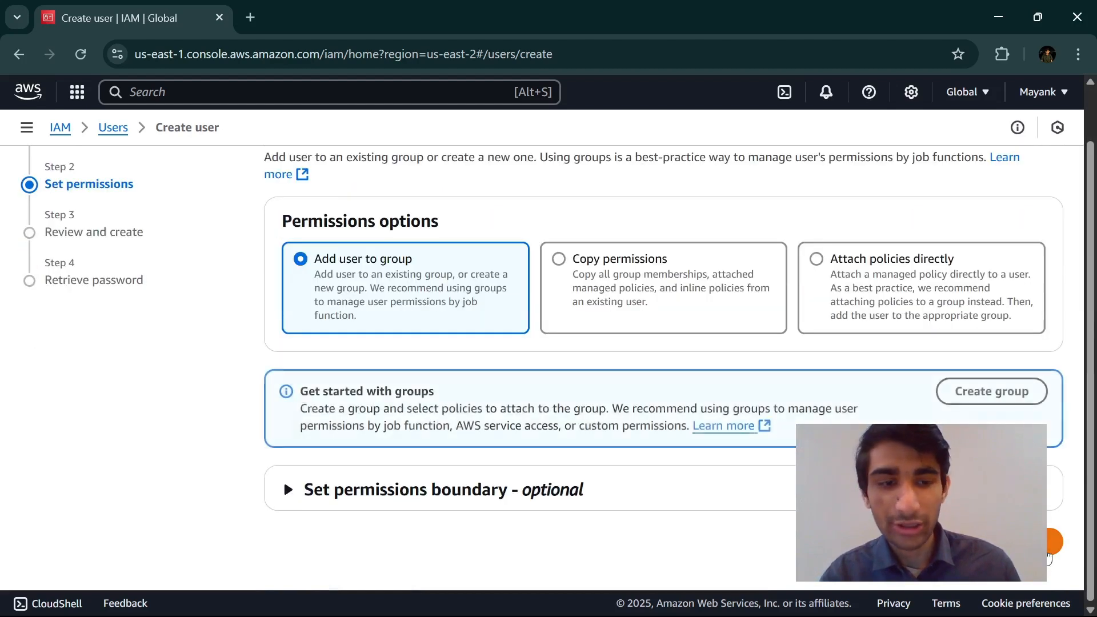
scroll(501, 322, up, 1)
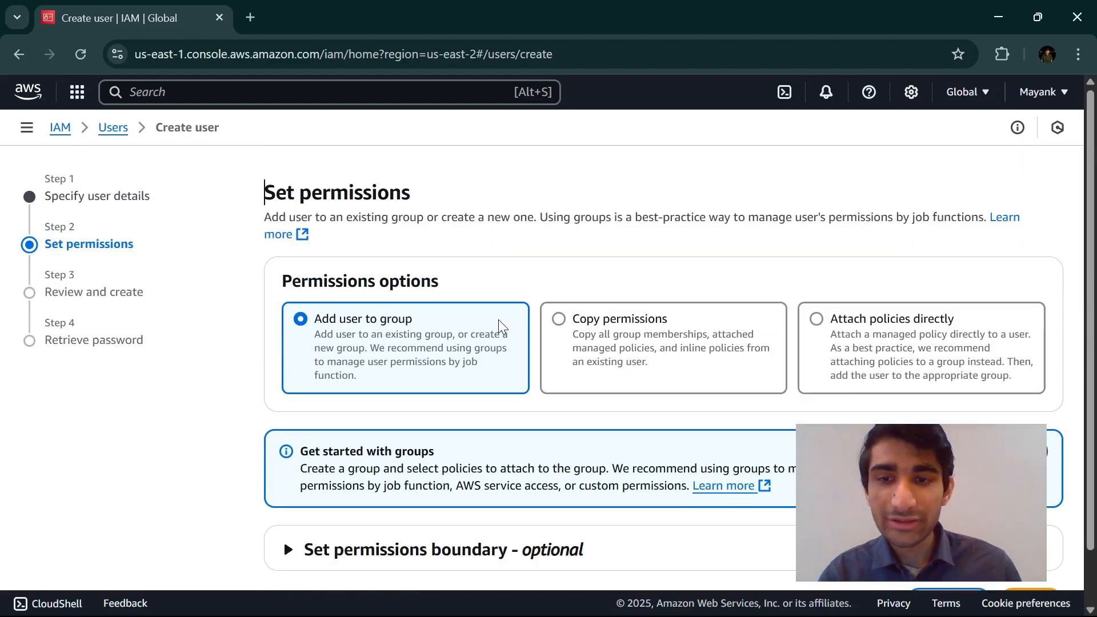
drag(265, 192, 410, 192)
click(409, 190)
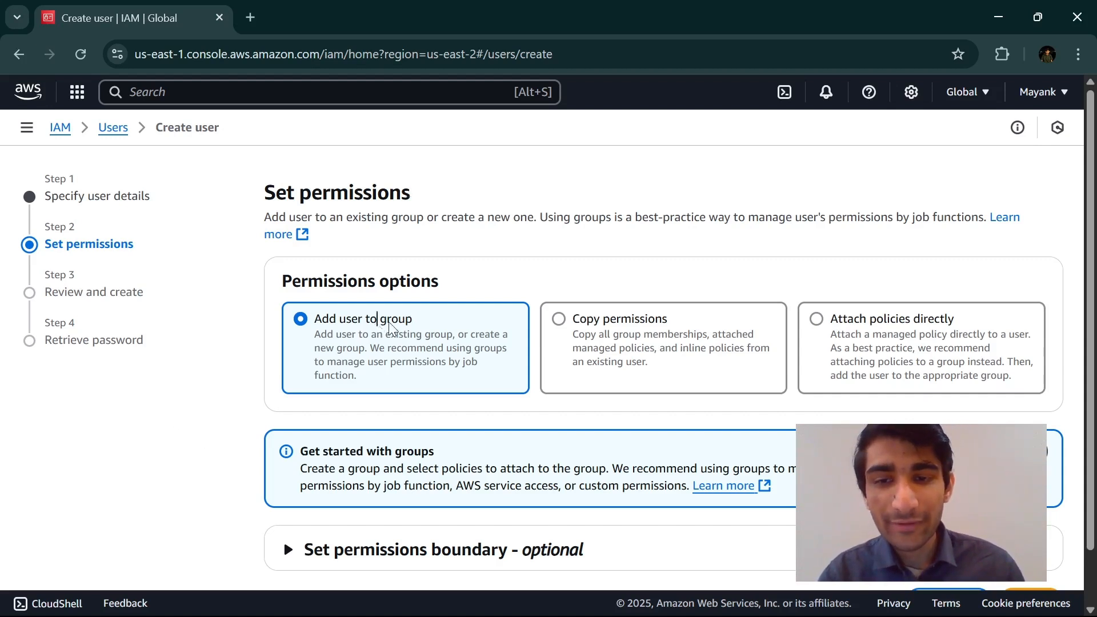
drag(377, 319, 423, 323)
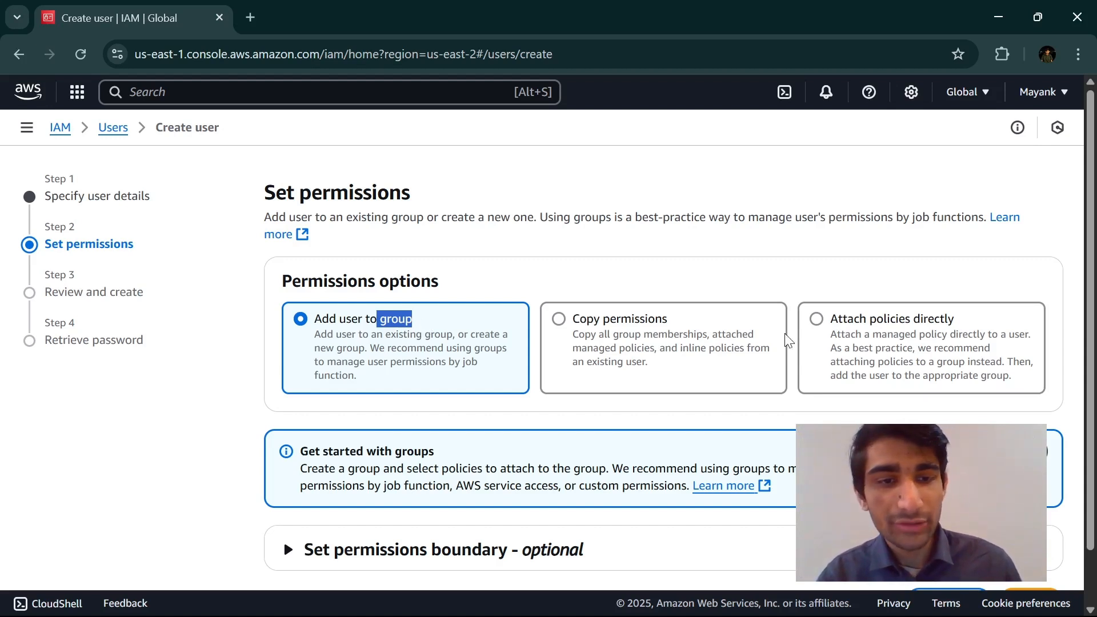
click(848, 343)
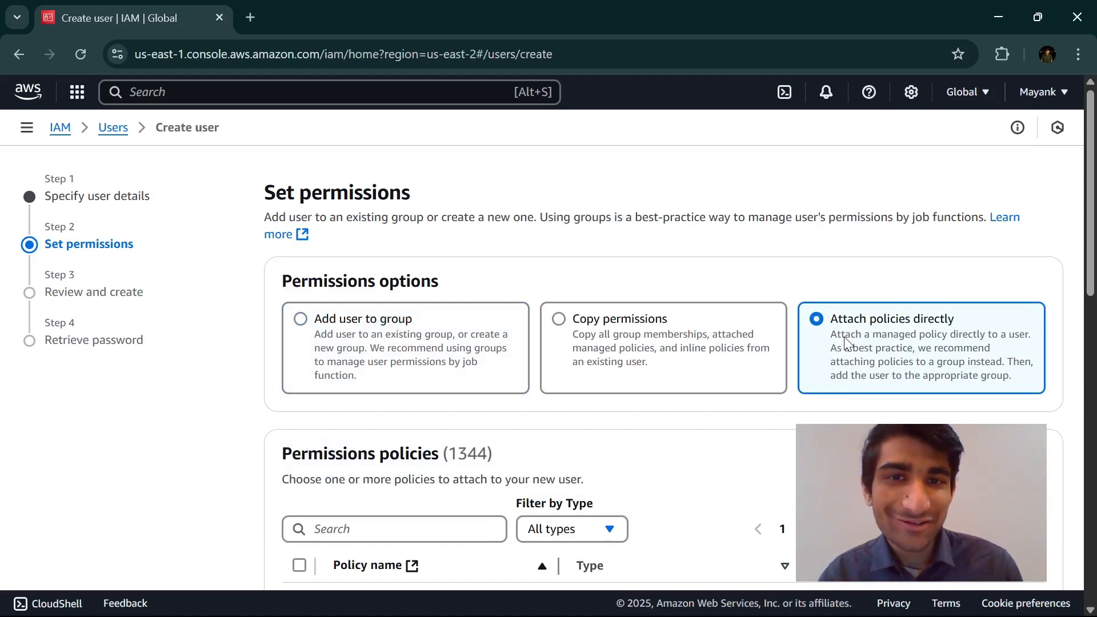
Step: Search the permissions policies for "sagemaker" and widen the policy name column to show the full names
scroll(848, 343, down, 2)
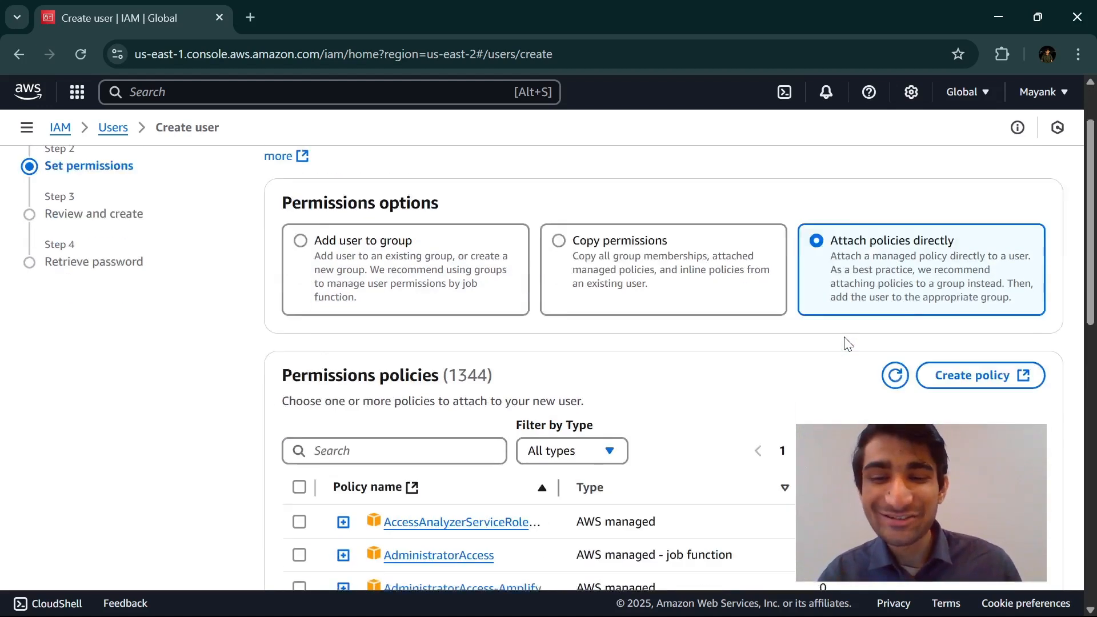
drag(304, 317, 422, 315)
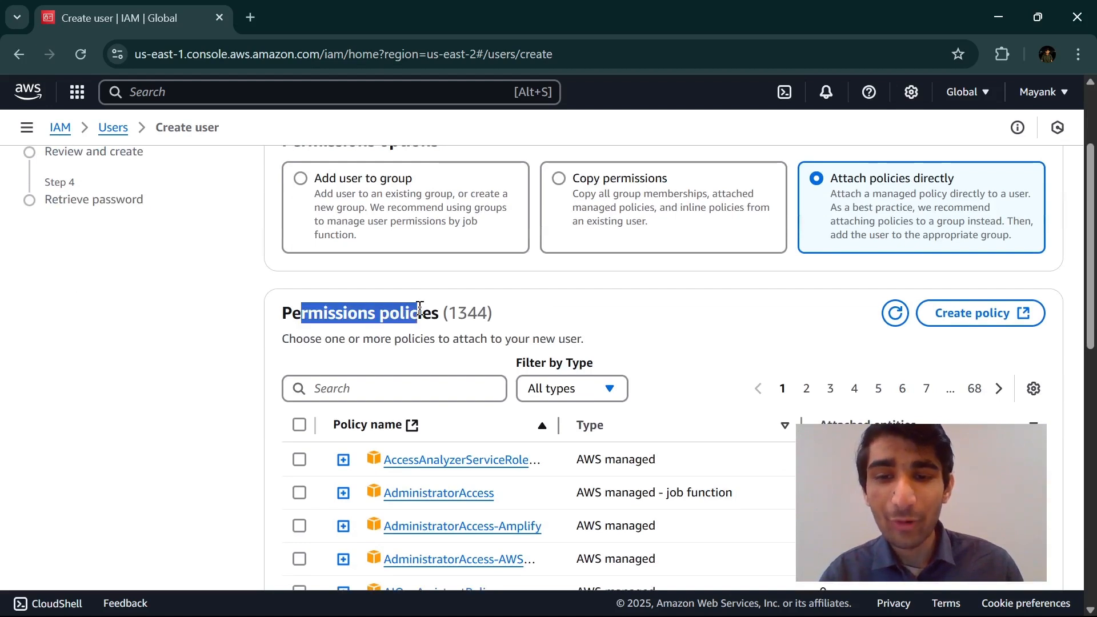
click(420, 317)
click(393, 385)
text(sagemaker)
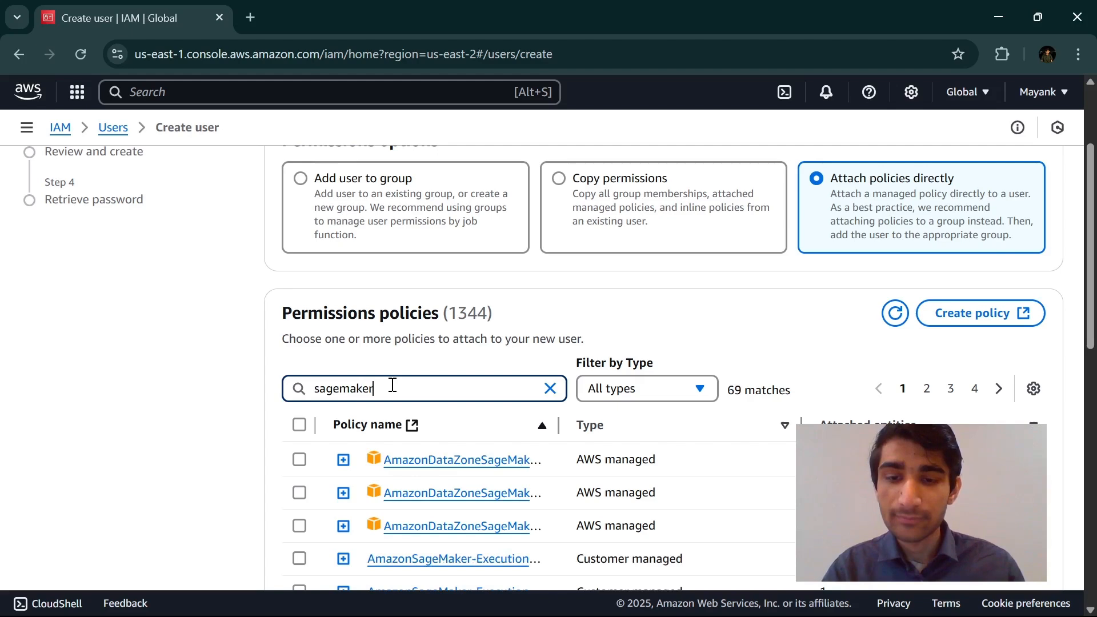
scroll(392, 385, down, 5)
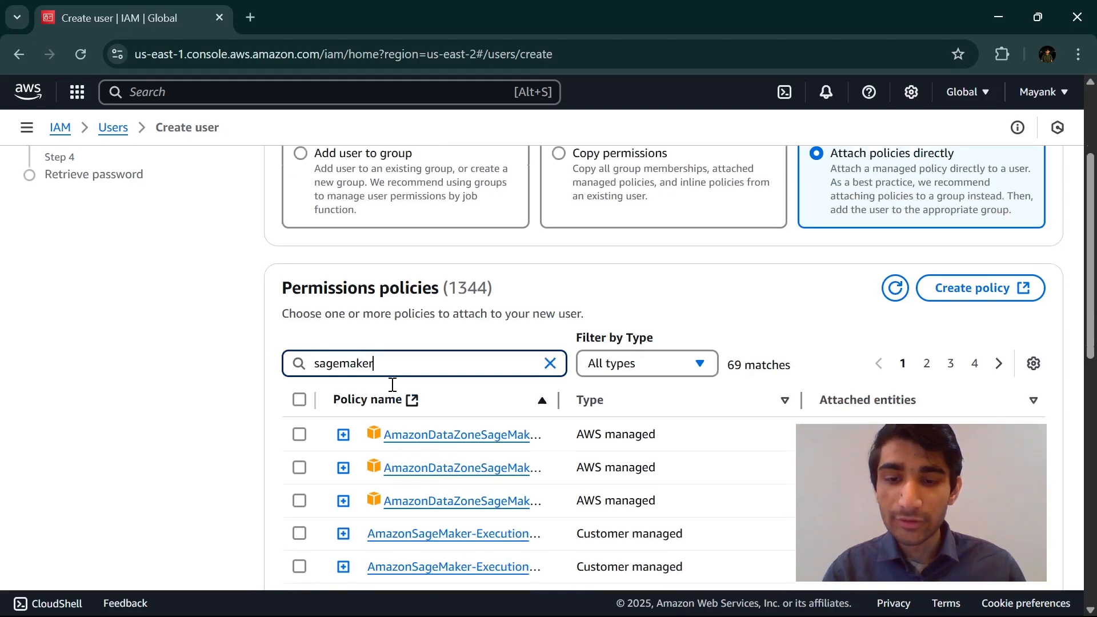
scroll(505, 347, up, 2)
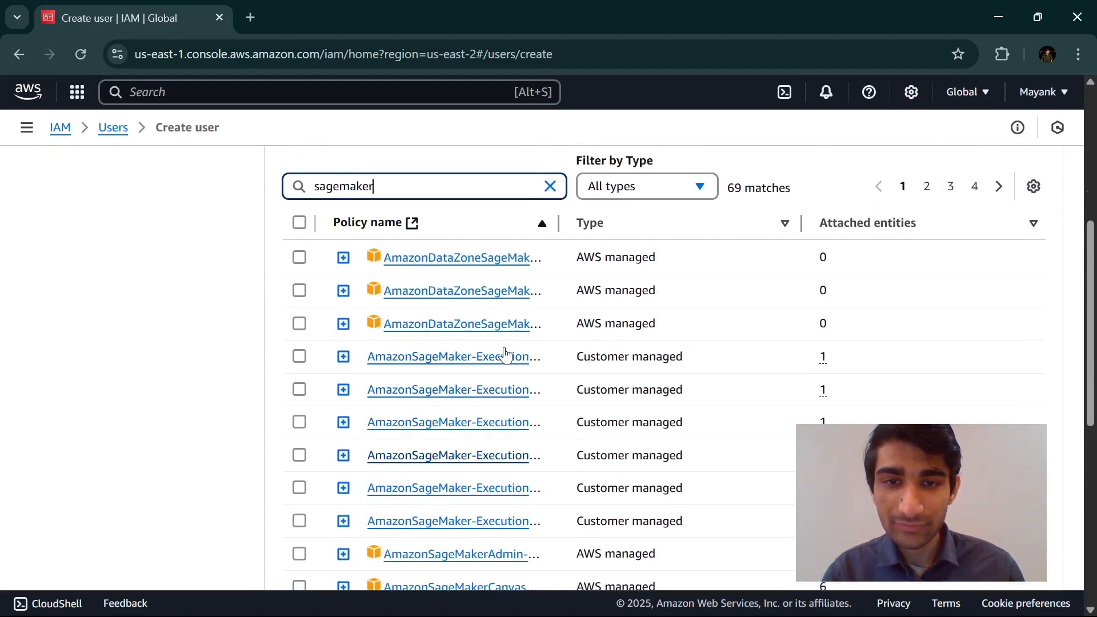
drag(558, 220, 755, 230)
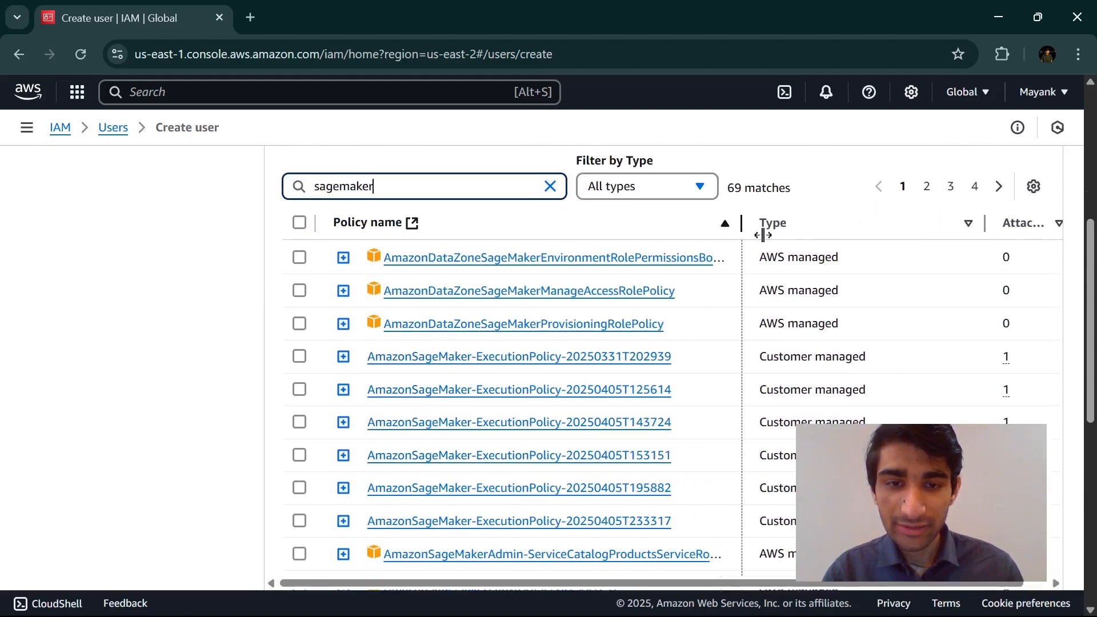
Step: Look through the SageMaker policies on the first and second pages of the filtered policy list
scroll(588, 394, down, 2)
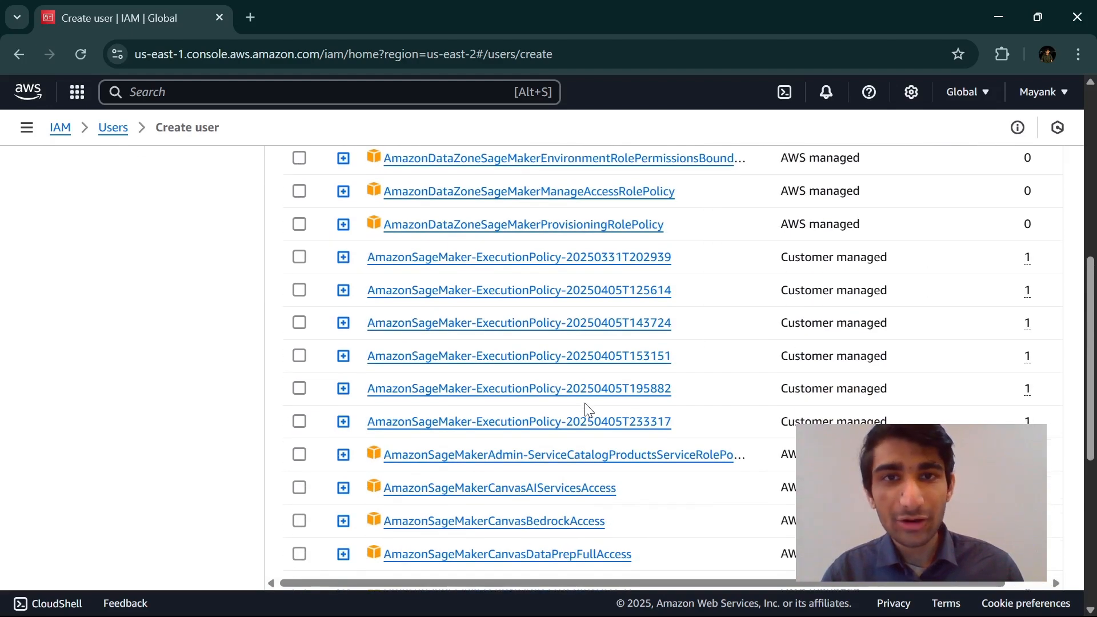
scroll(585, 402, down, 2)
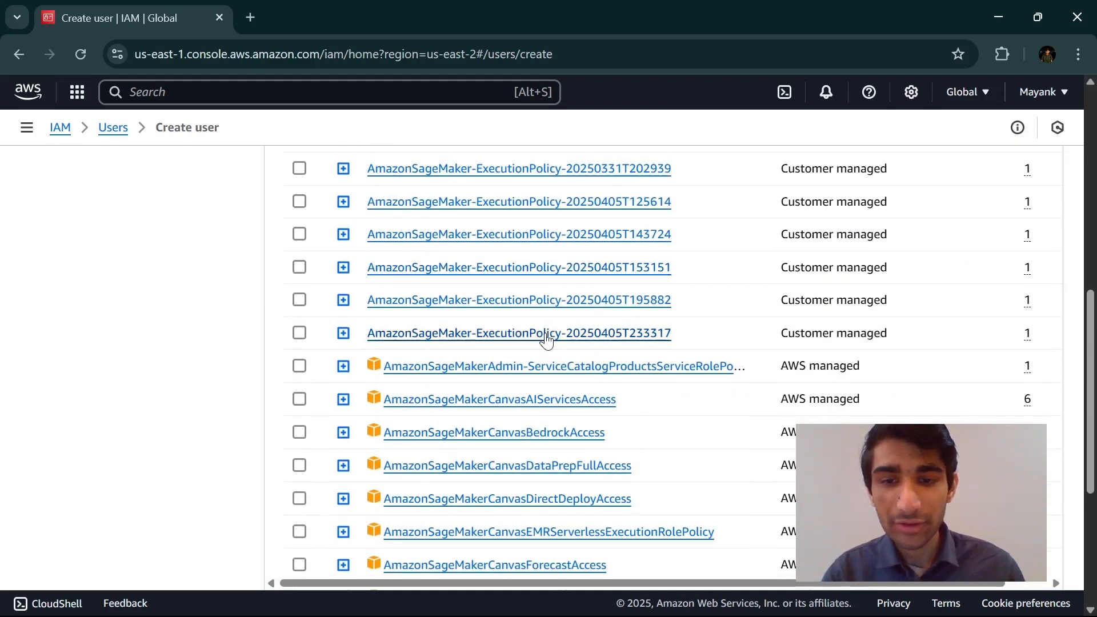
scroll(514, 350, down, 6)
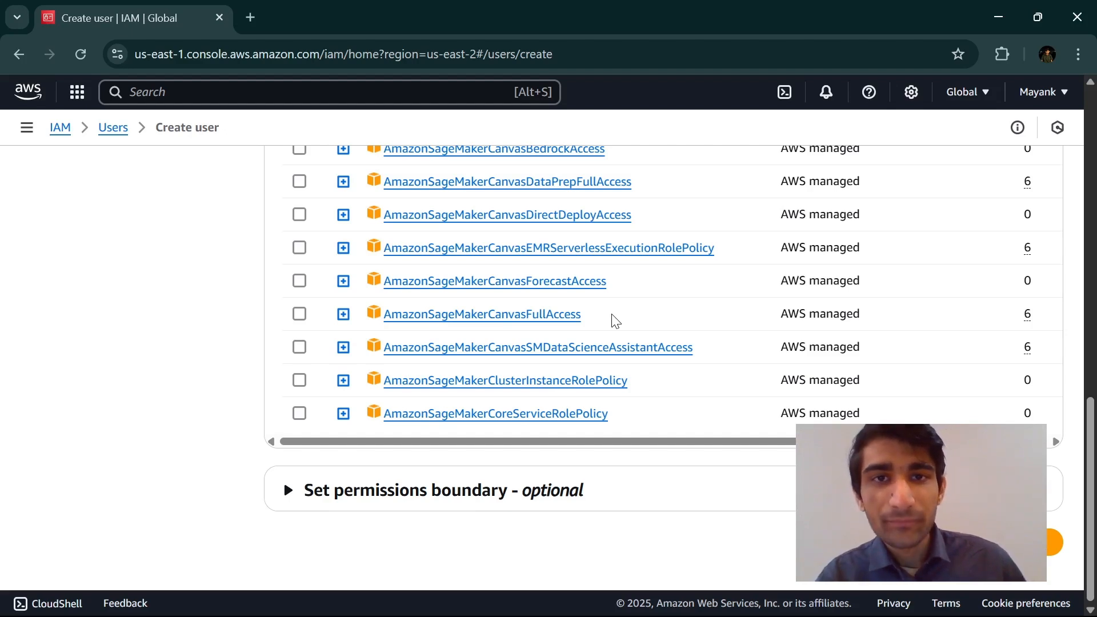
scroll(615, 320, up, 9)
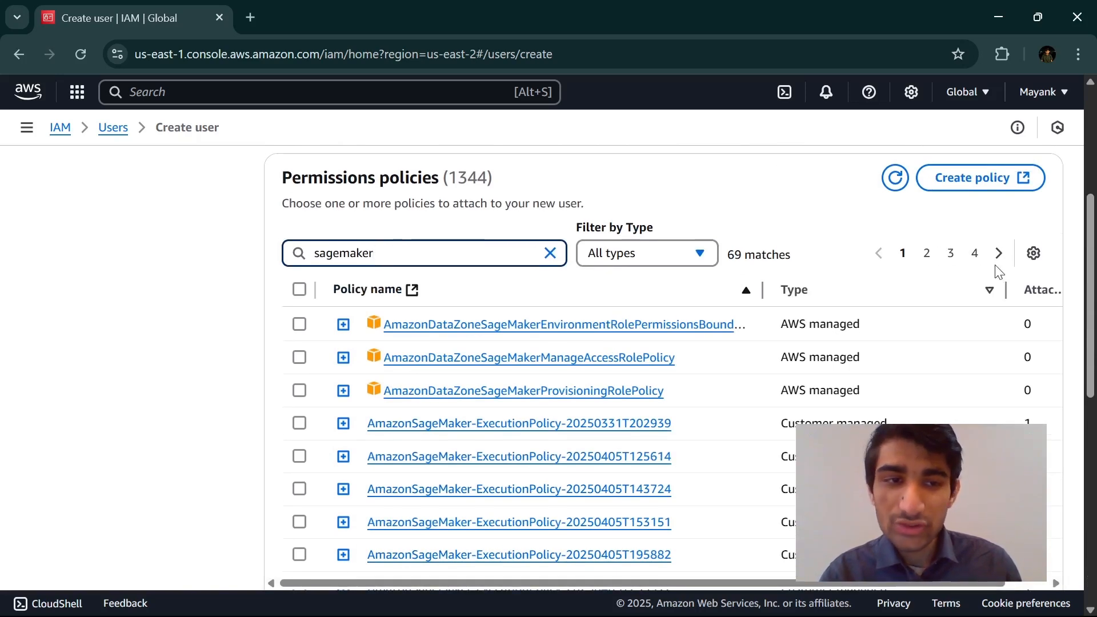
click(923, 251)
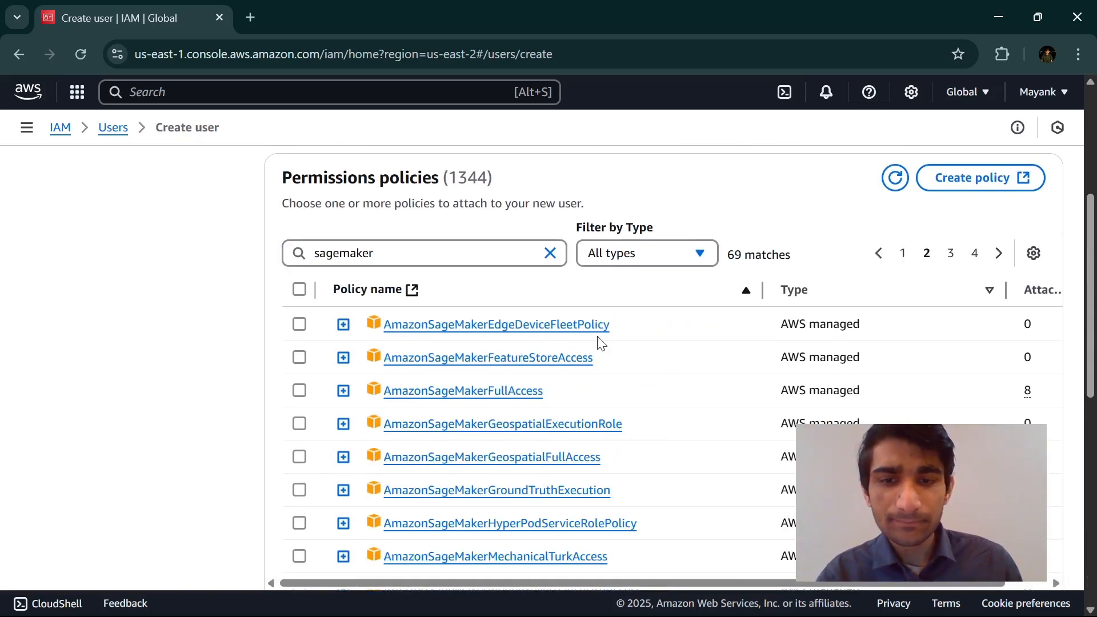
scroll(600, 340, down, 1)
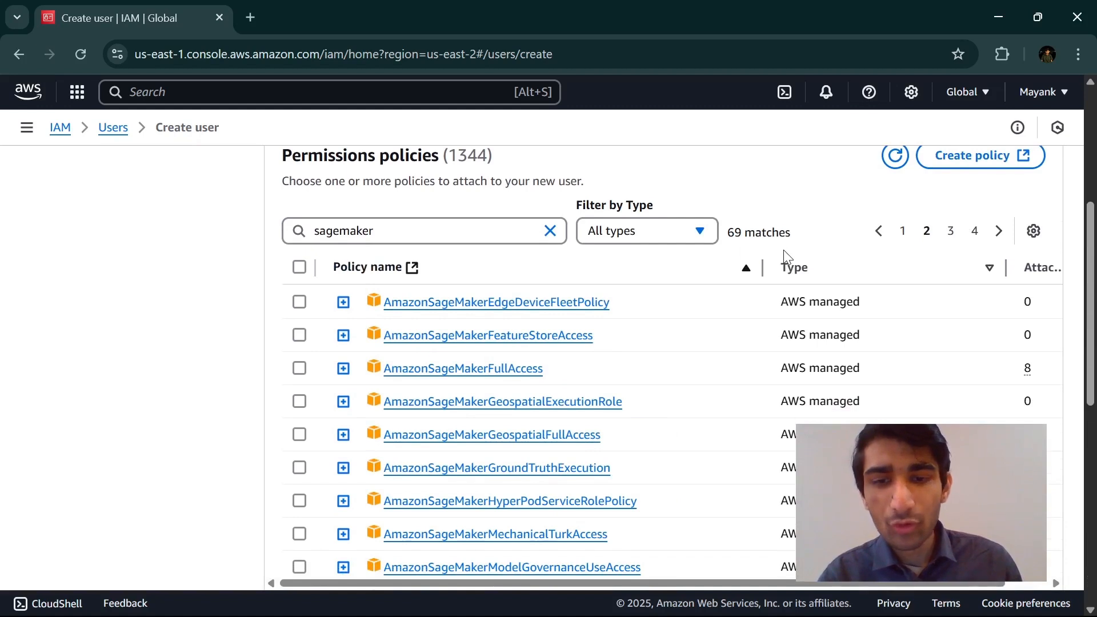
scroll(731, 260, down, 1)
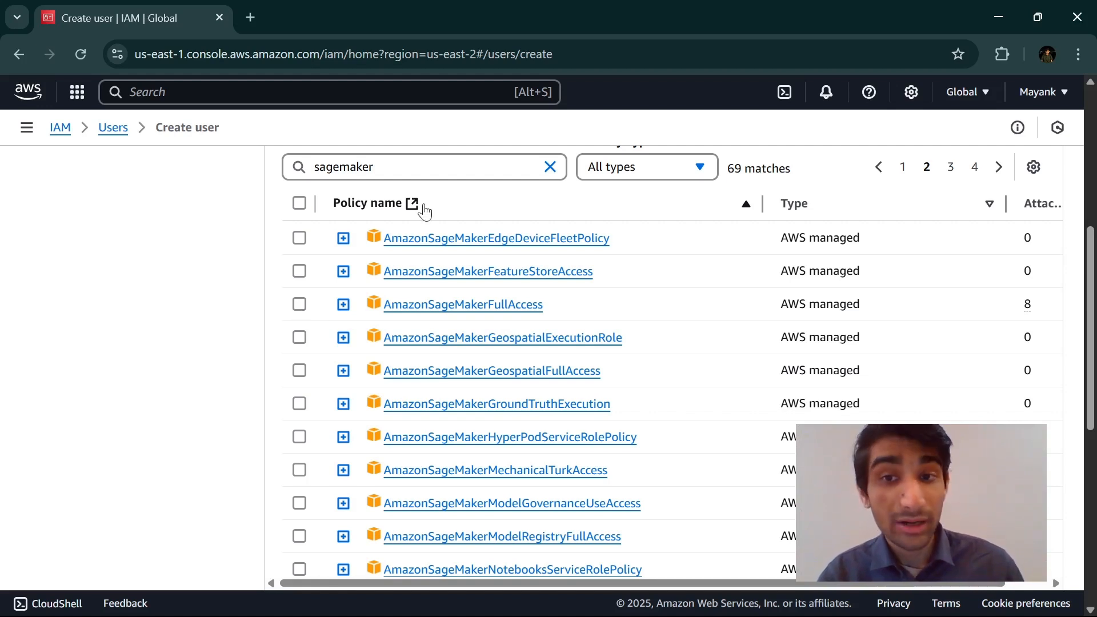
Step: Filter the permissions policies by "ad", attach the AdministratorAccess policy, and continue to the review stage
drag(423, 163, 320, 169)
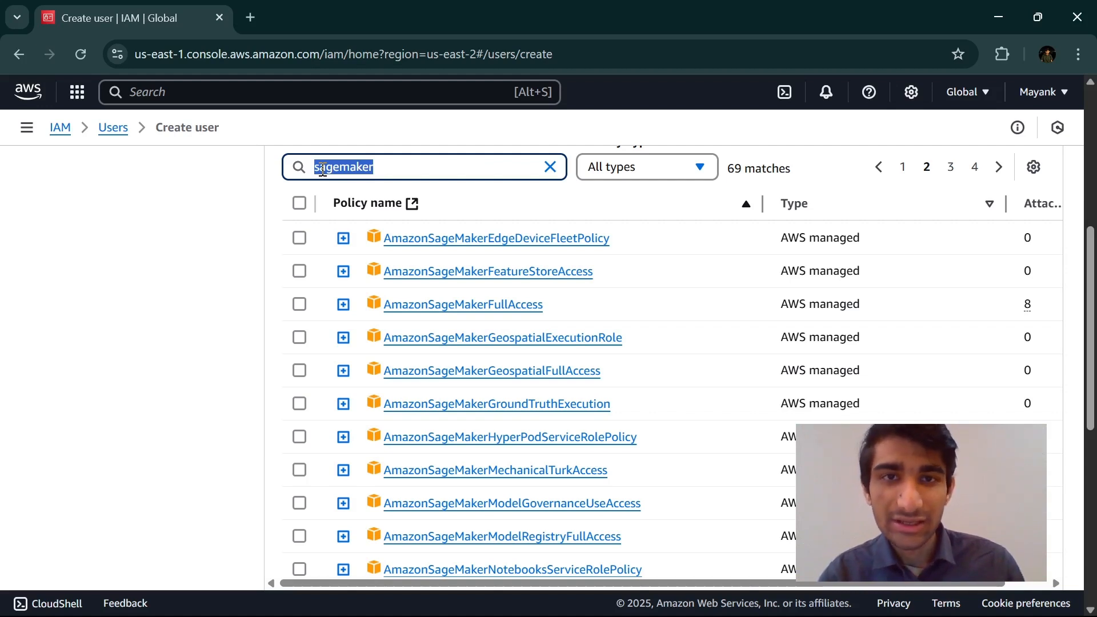
text(ad)
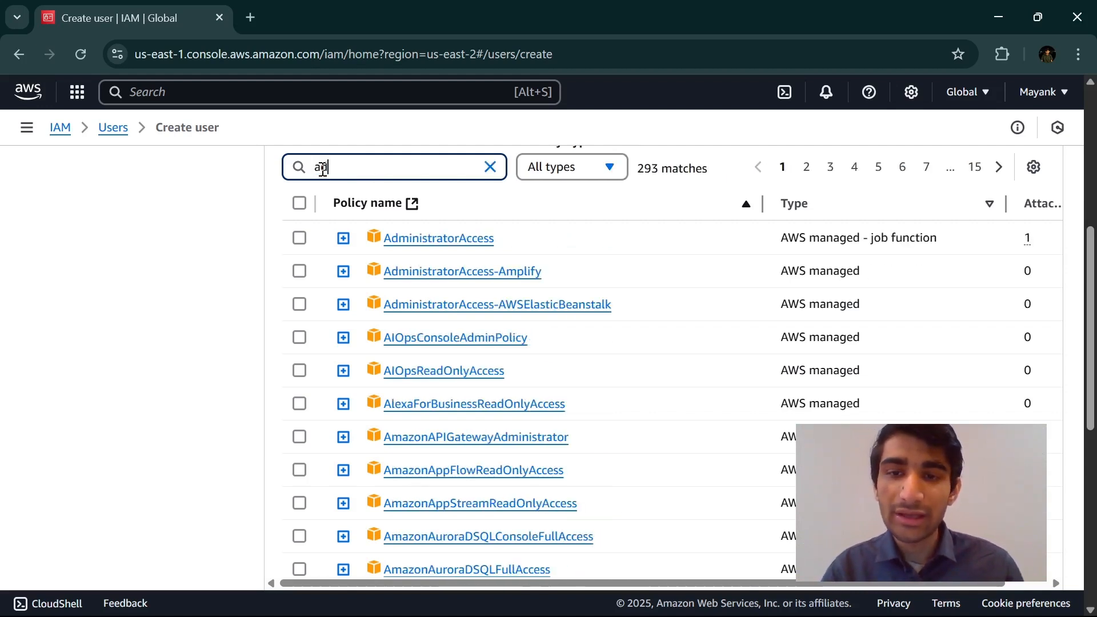
click(303, 240)
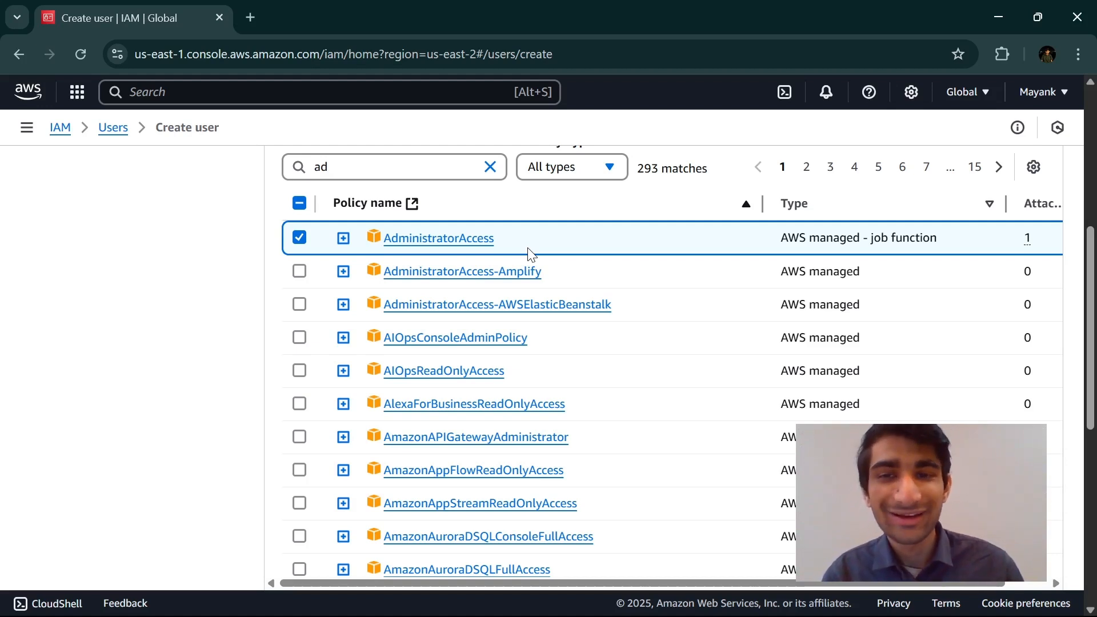
scroll(521, 286, up, 1)
scroll(729, 306, down, 1)
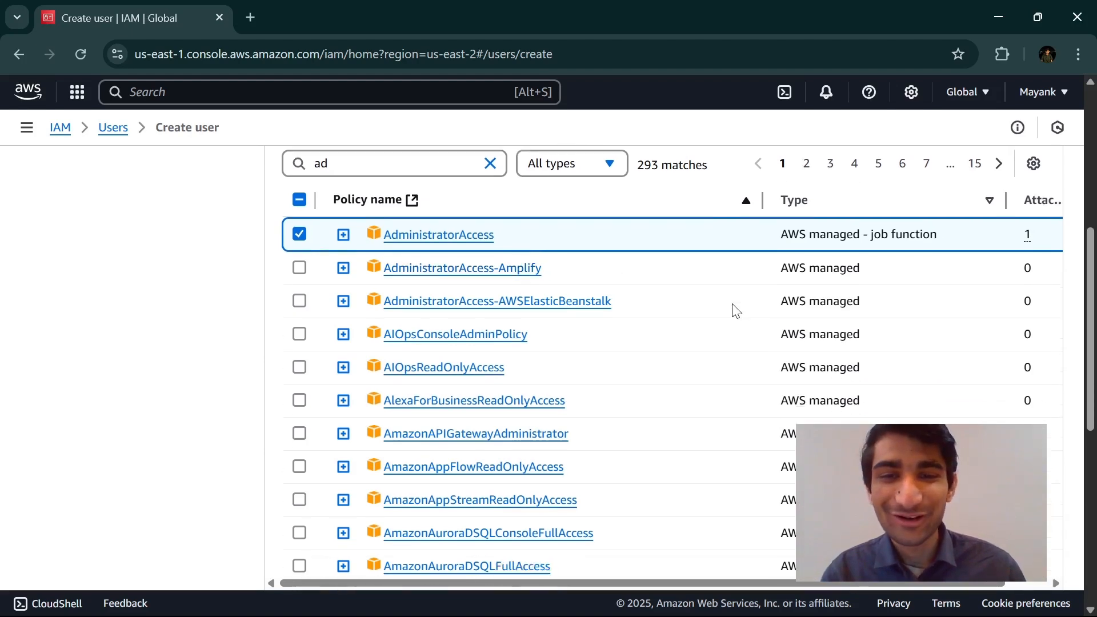
scroll(734, 309, down, 6)
scroll(685, 320, up, 8)
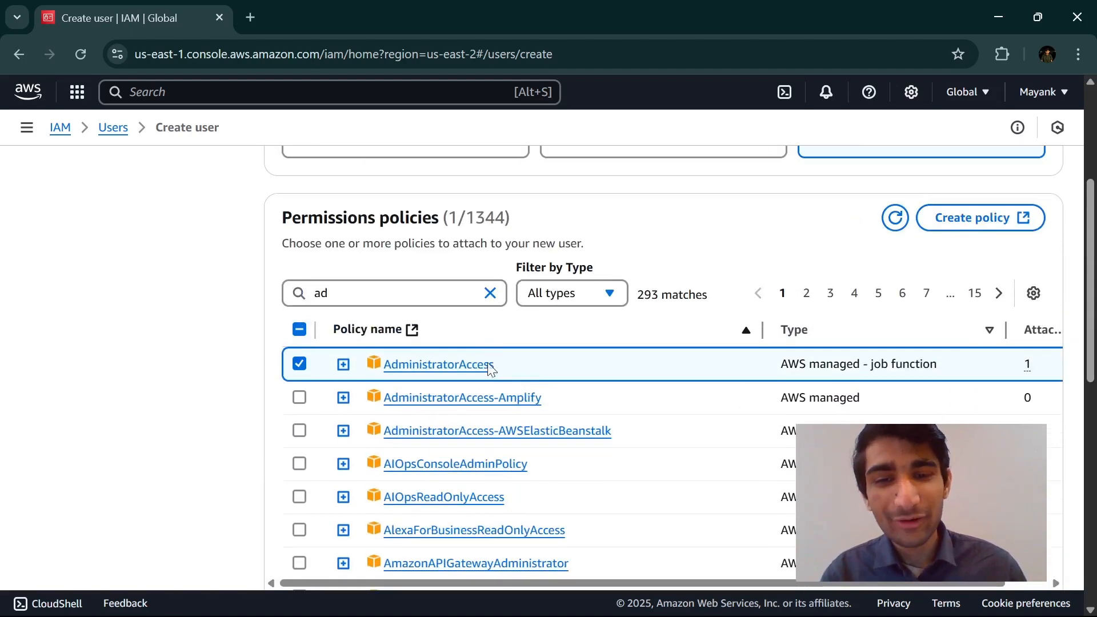
scroll(510, 375, down, 9)
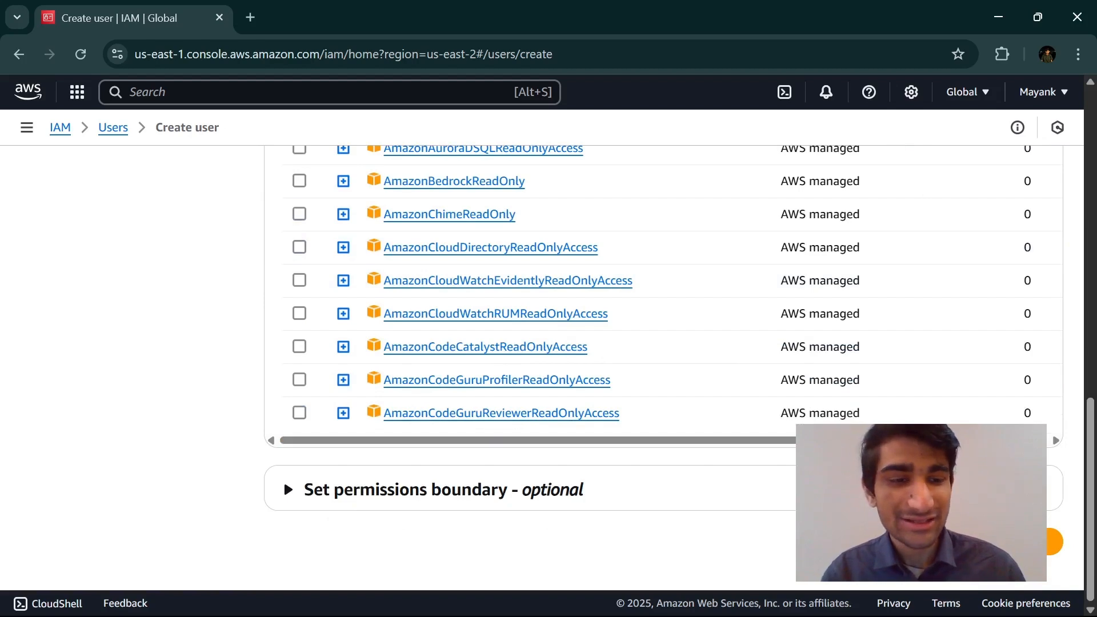
click(1056, 542)
Step: Review the user details and permissions summary of credit_limit_sagemaker_ai without adding tags, and create the user
scroll(673, 480, down, 3)
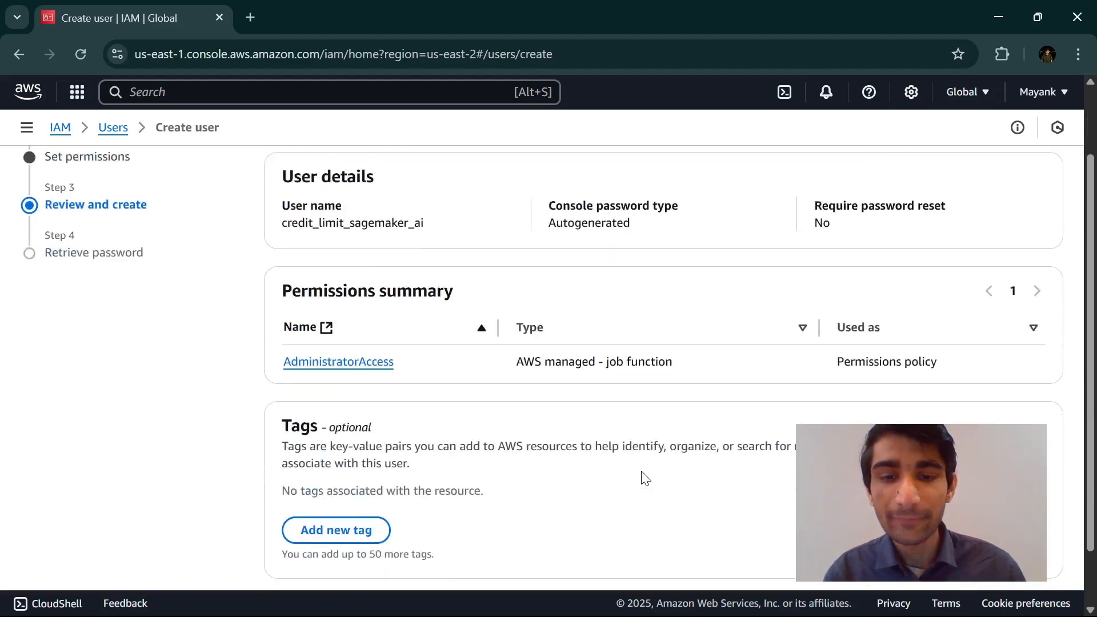
scroll(642, 475, up, 3)
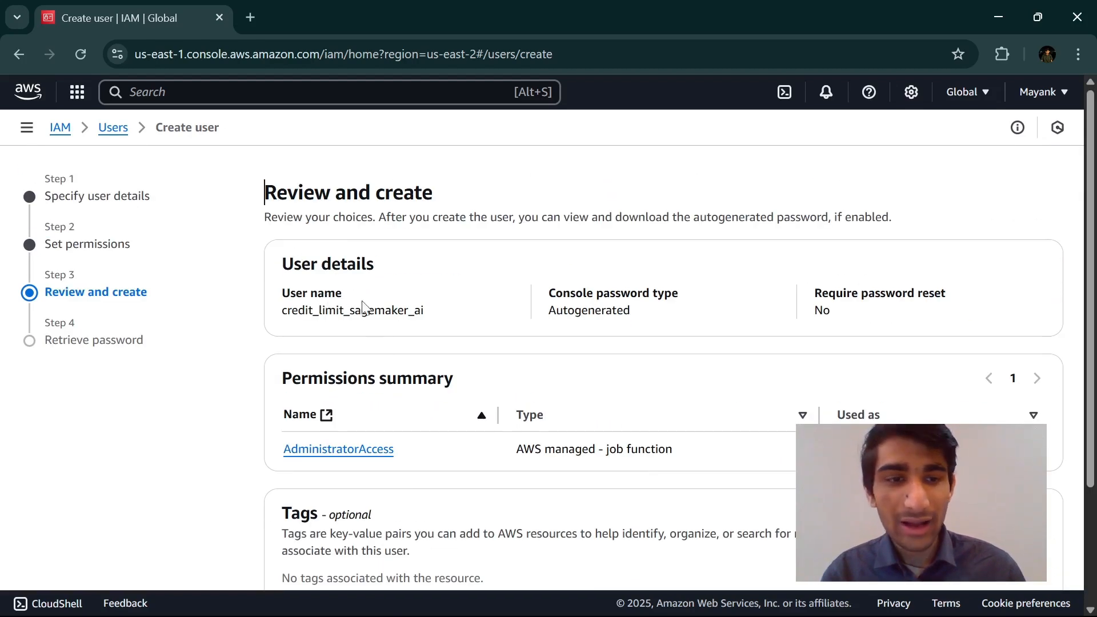
scroll(650, 311, down, 3)
scroll(649, 311, up, 1)
scroll(650, 311, down, 1)
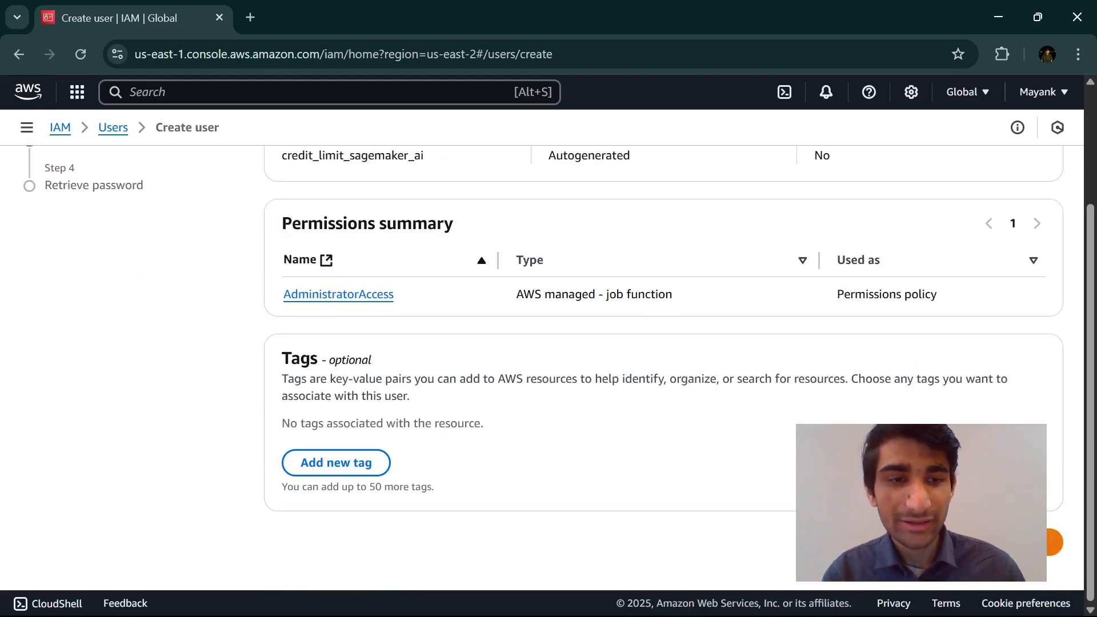
click(1054, 541)
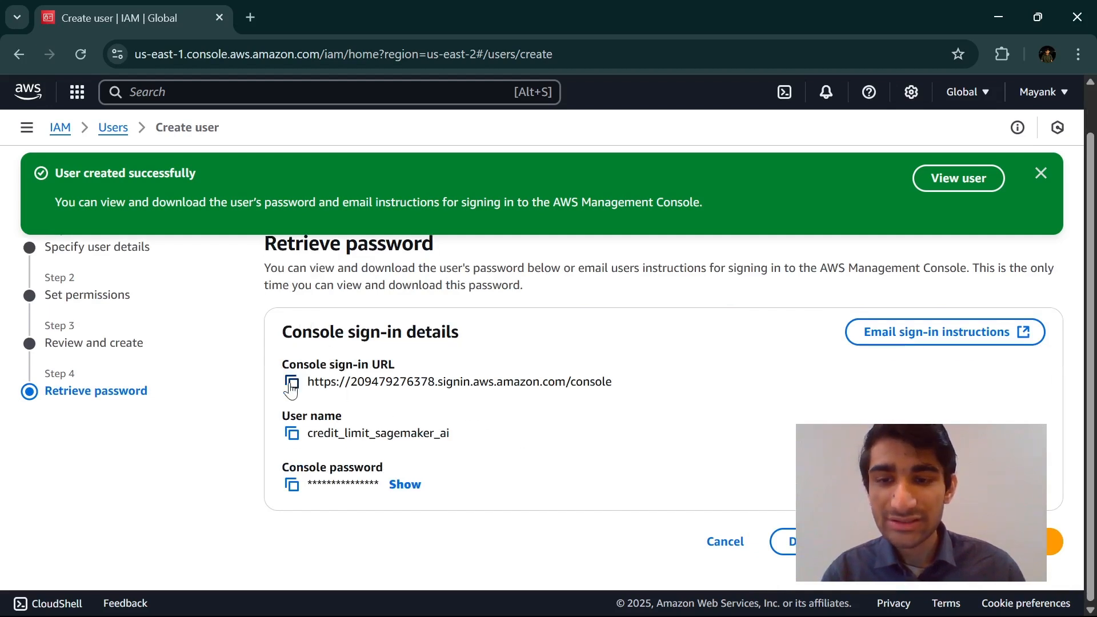
Step: Reveal the new user's console password and download the console sign-in details as a .csv file
mouse_move(308, 382)
mouse_down()
mouse_move(571, 382)
mouse_move(654, 399)
mouse_move(343, 399)
mouse_move(320, 386)
mouse_up()
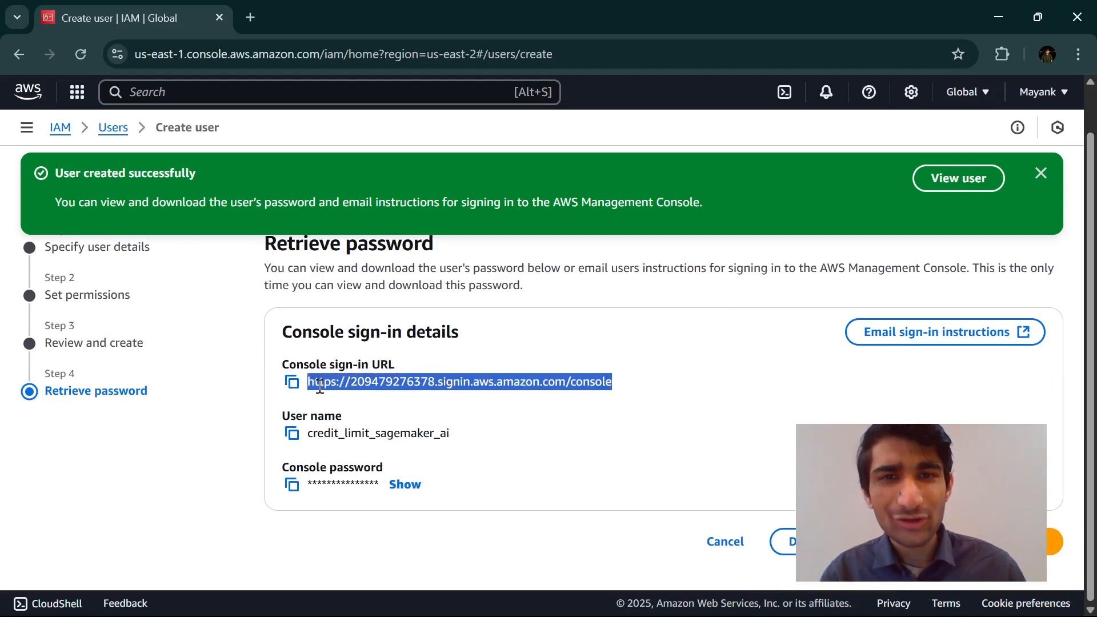
click(315, 438)
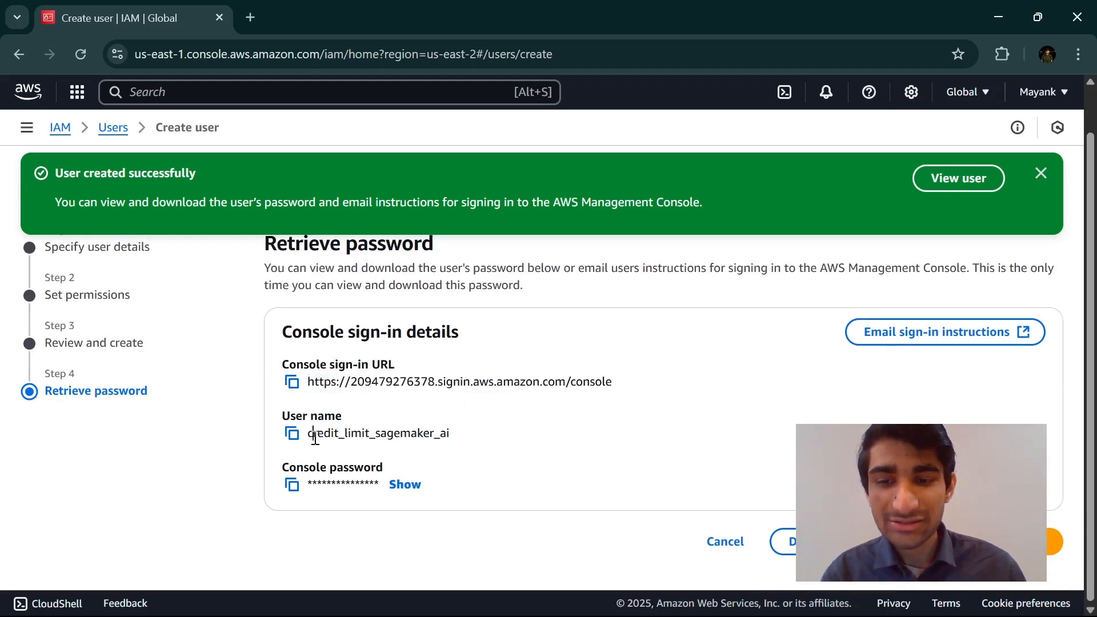
drag(315, 437, 448, 432)
drag(328, 486, 369, 482)
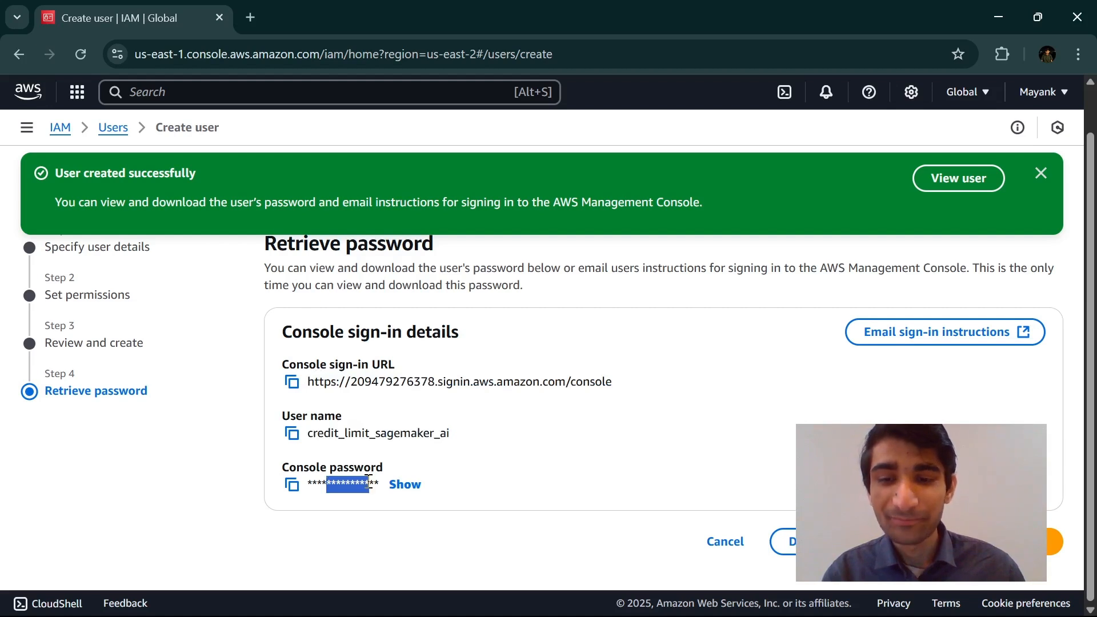
click(414, 486)
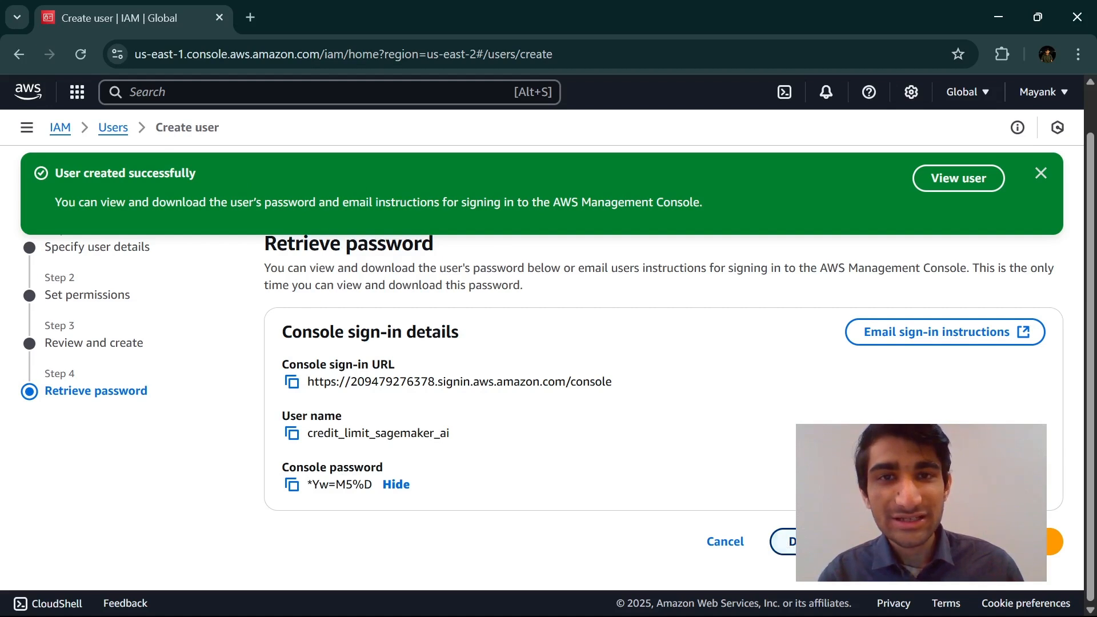
click(828, 541)
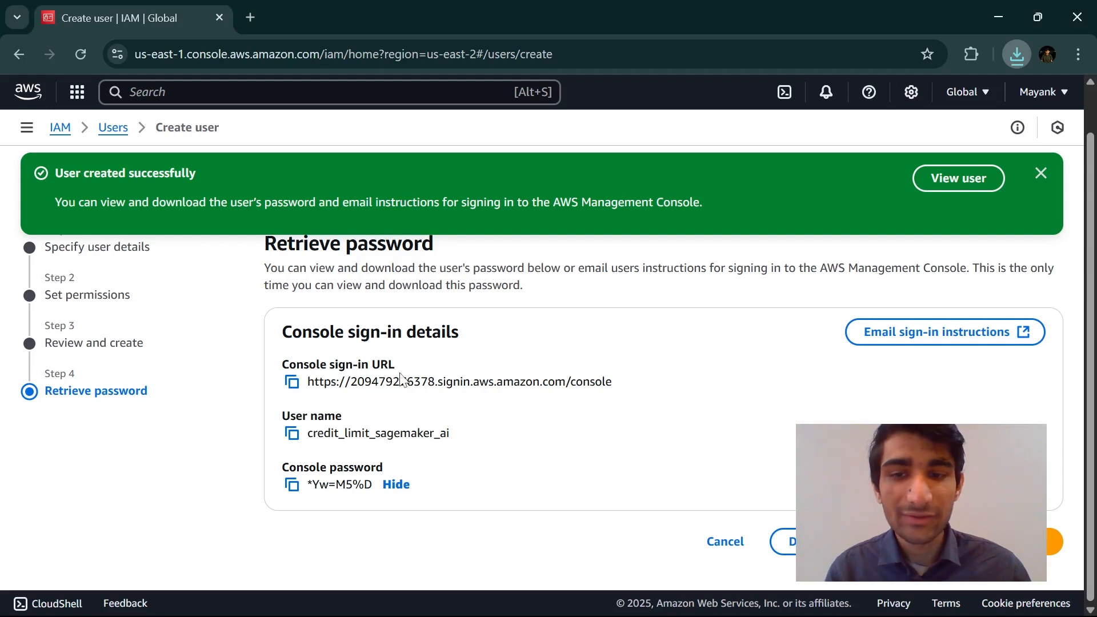
drag(309, 381, 613, 381)
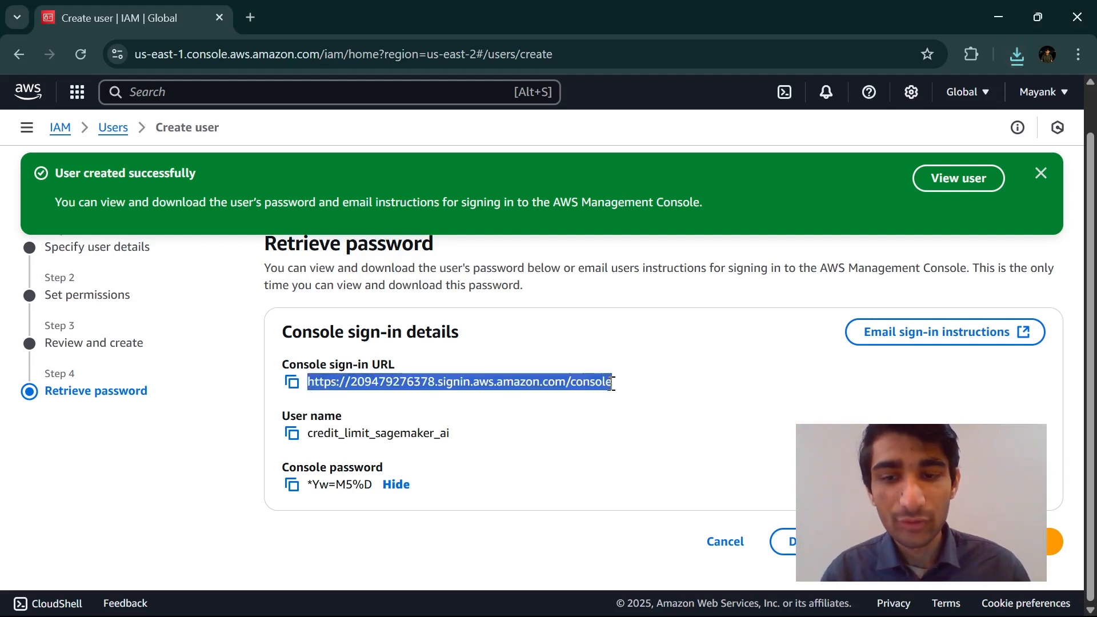
double_click(315, 433)
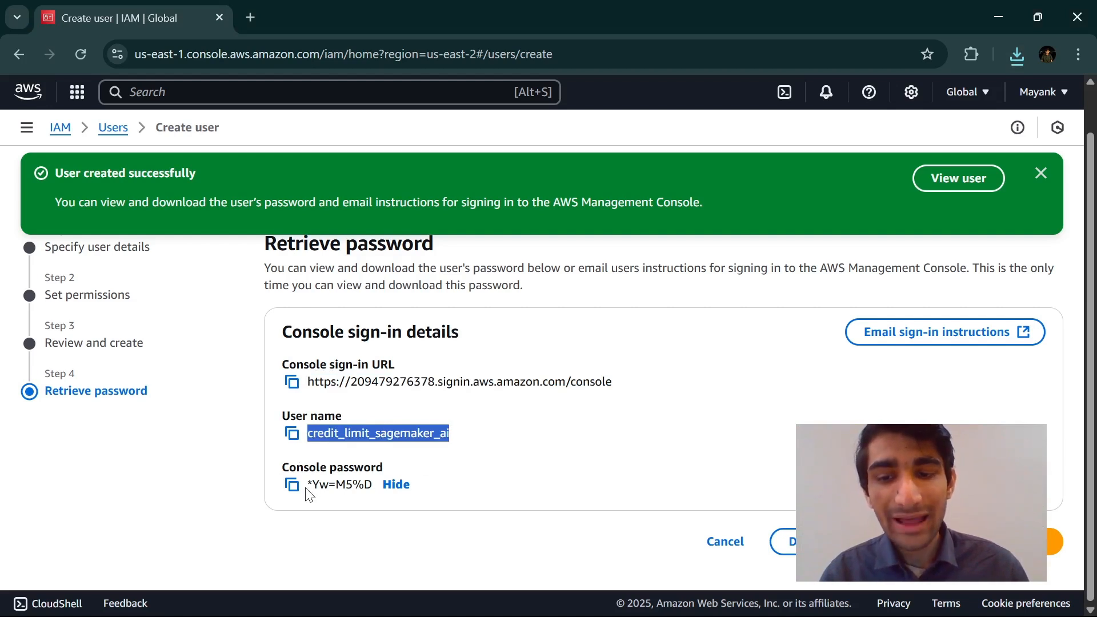
drag(309, 489, 372, 487)
click(487, 423)
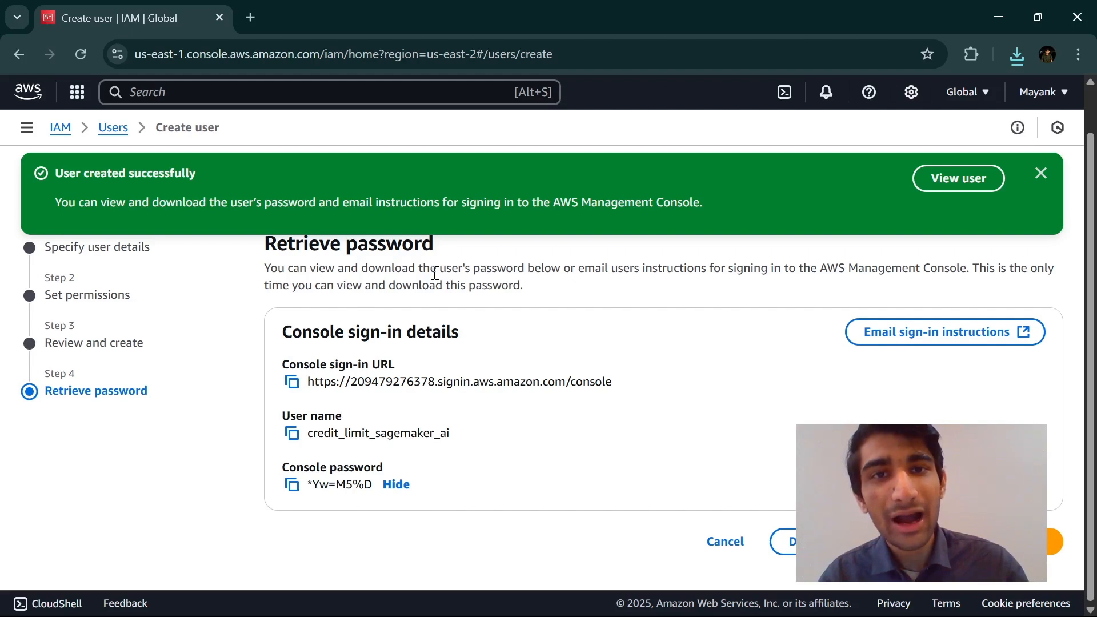
Step: Search Google for "aws" in a new browser tab and view the AWS site's sign-up completion page, closing the tab when done
click(253, 2)
text(aws)
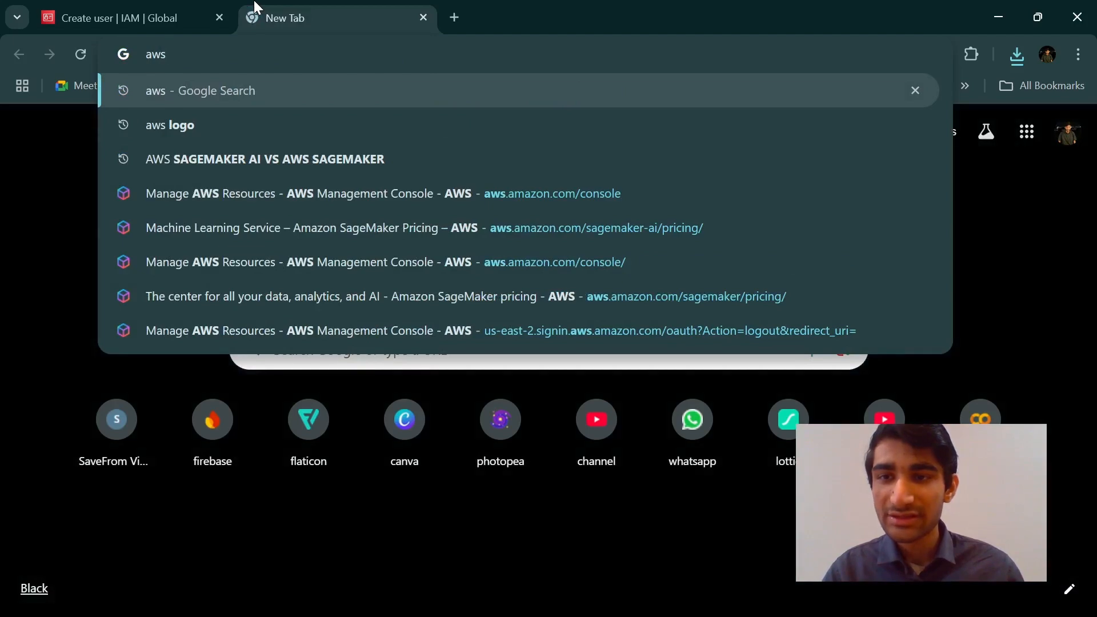
key(Return)
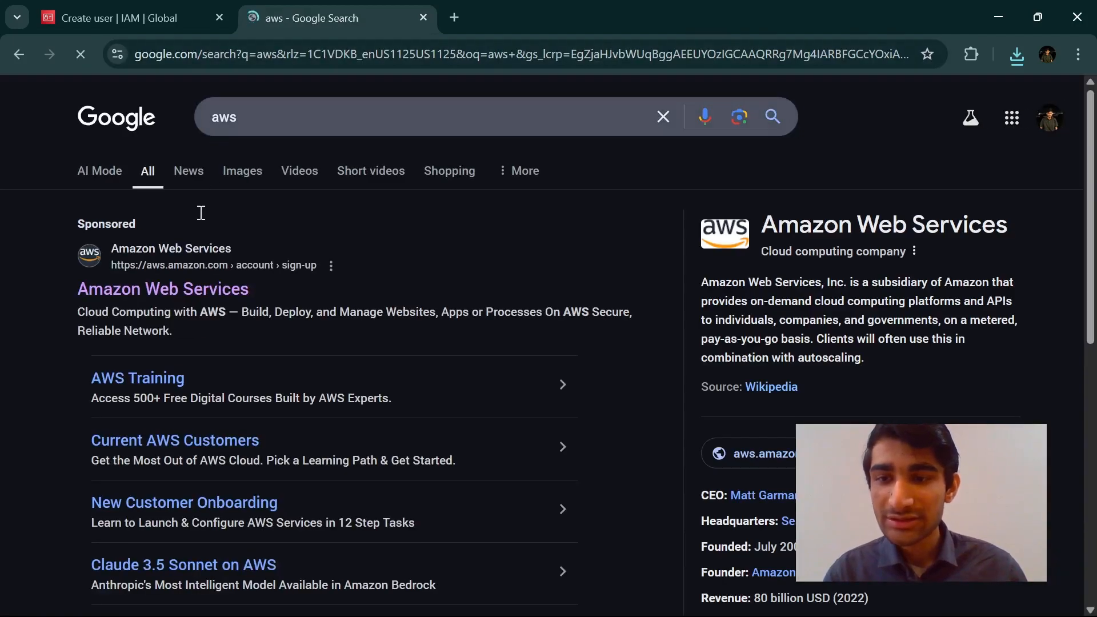
click(184, 301)
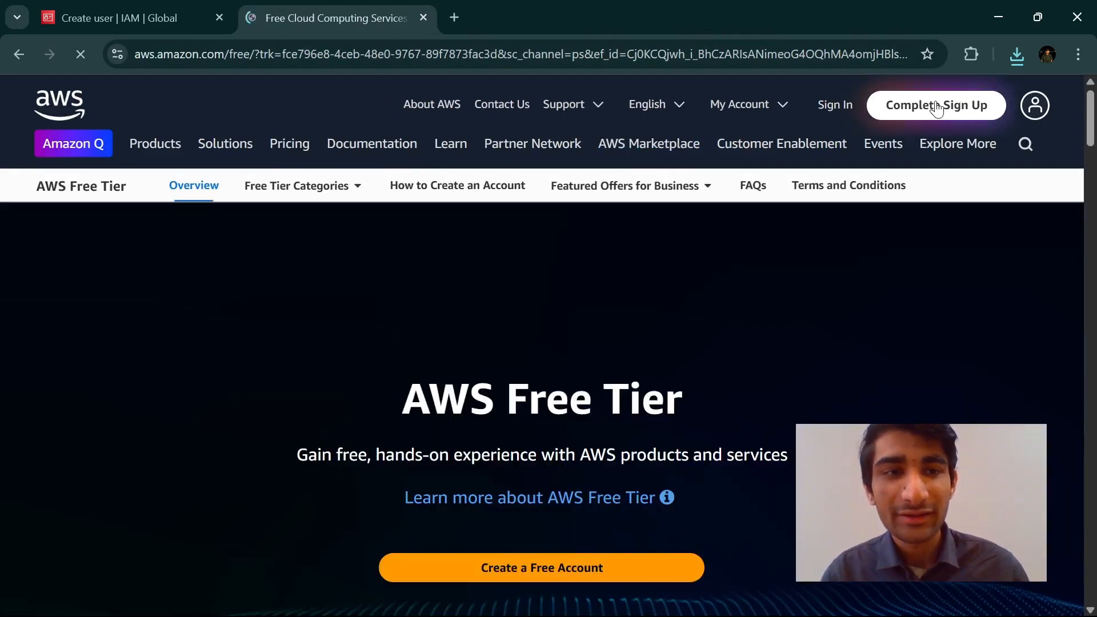
click(937, 109)
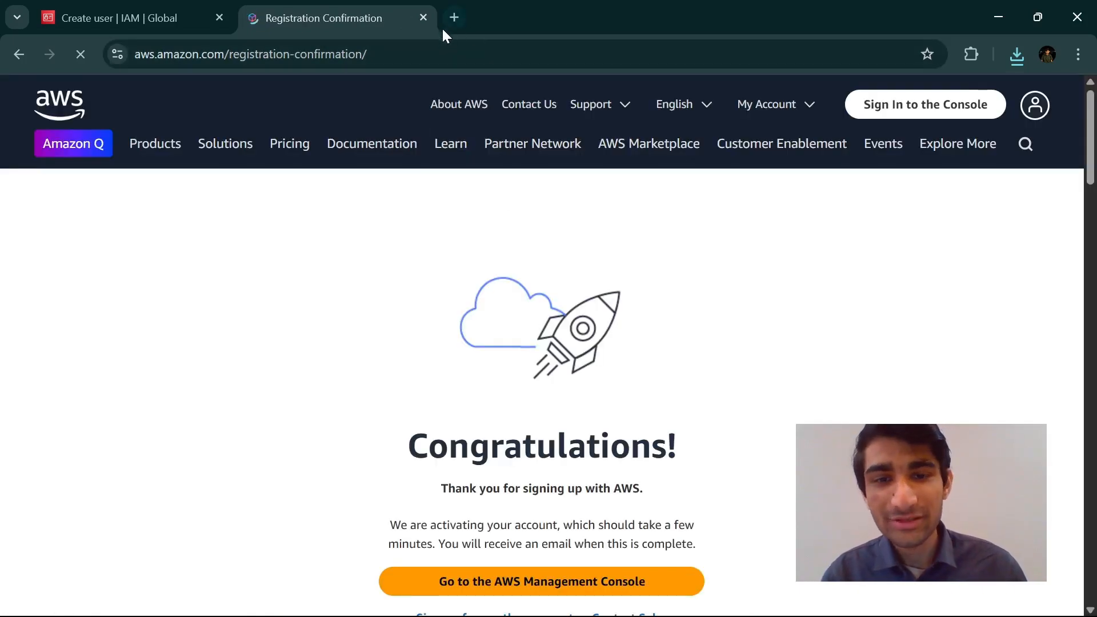
scroll(432, 346, down, 4)
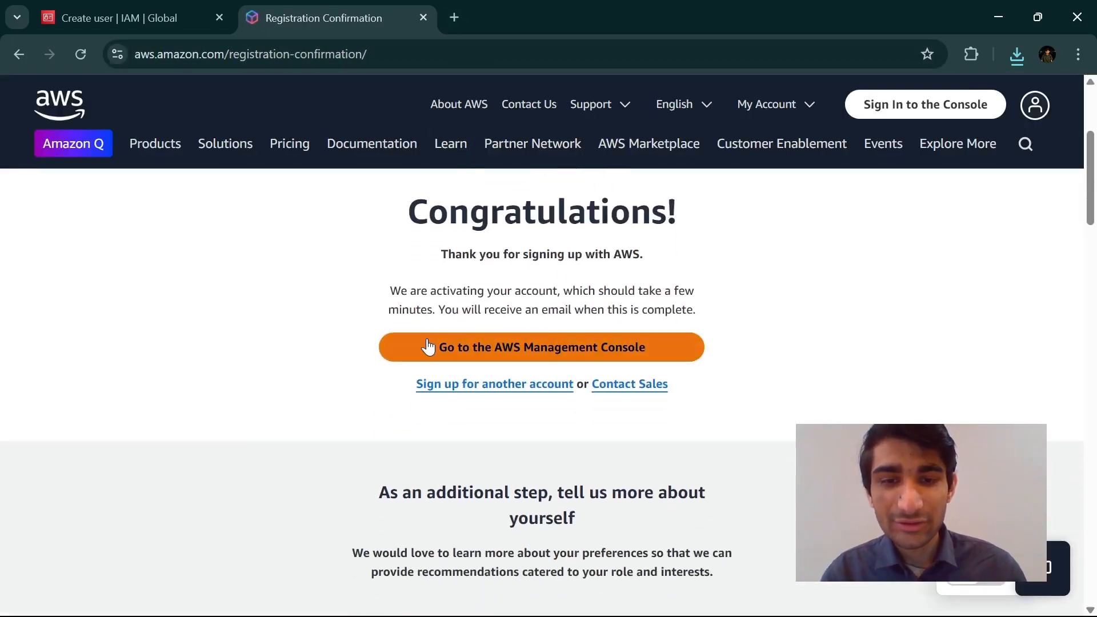
scroll(555, 313, up, 4)
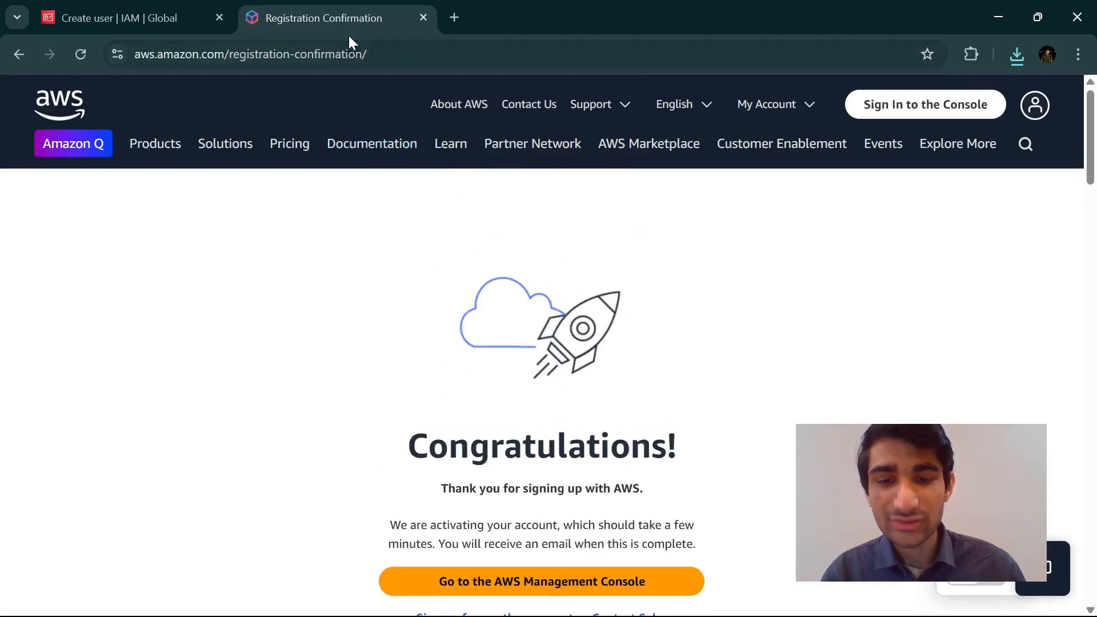
click(424, 17)
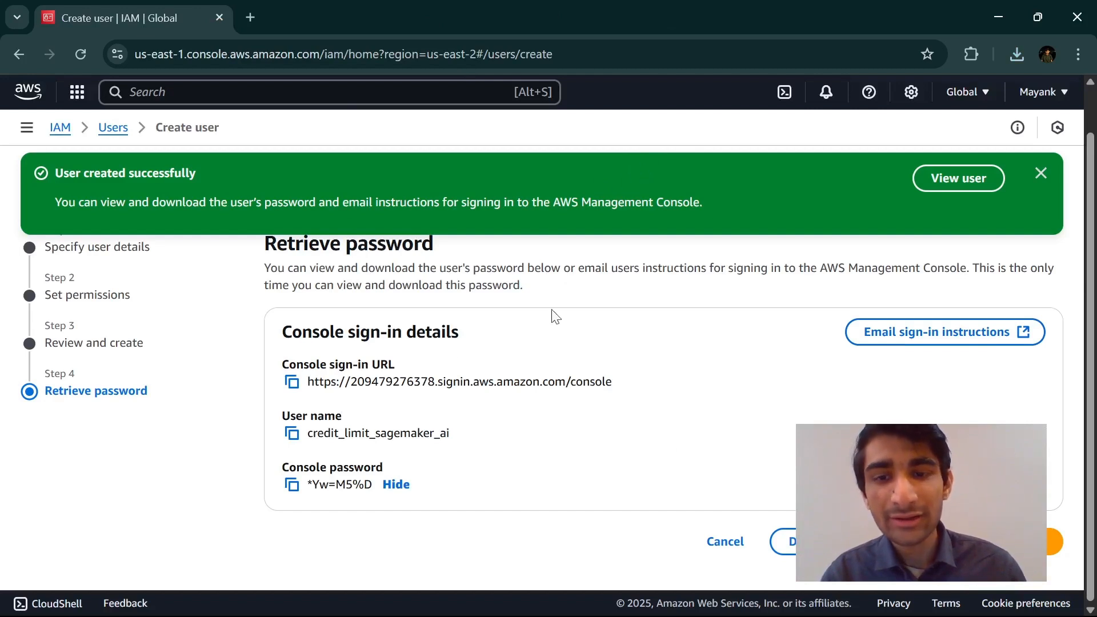
Step: Leave the console sign-in details and go to the IAM users list to locate the credit_limit_sagemaker_ai user
drag(308, 381, 625, 381)
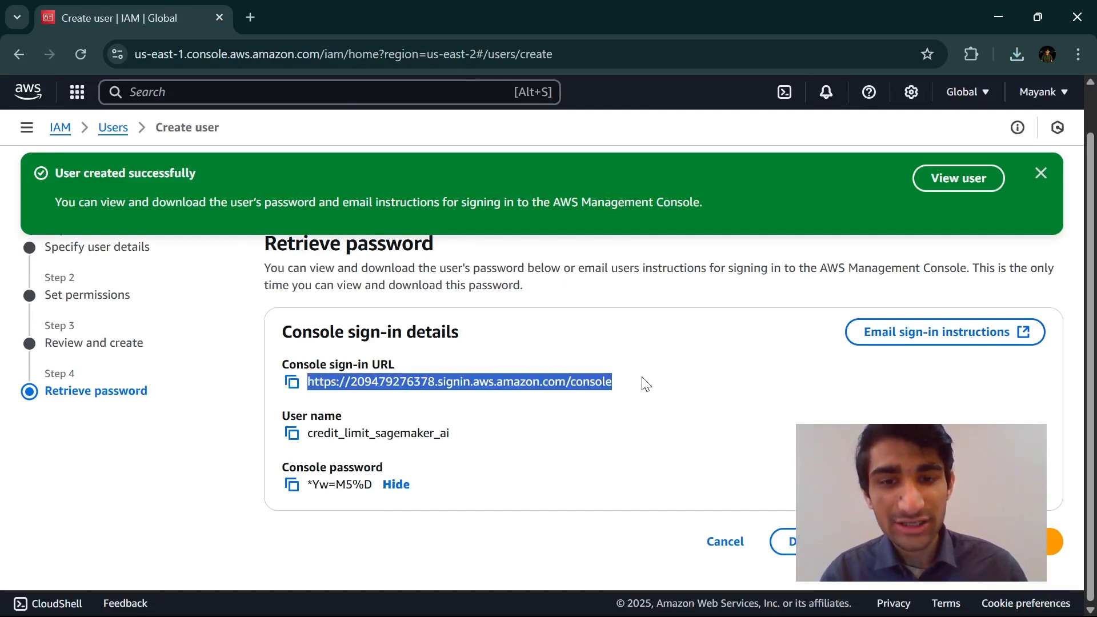
click(644, 382)
scroll(497, 387, up, 1)
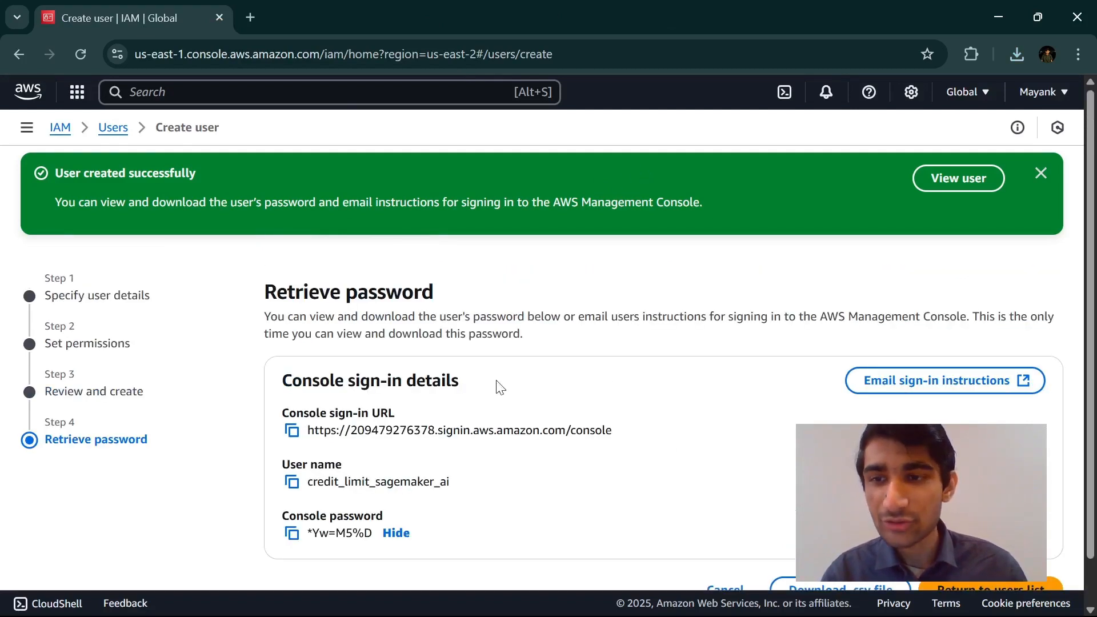
click(112, 130)
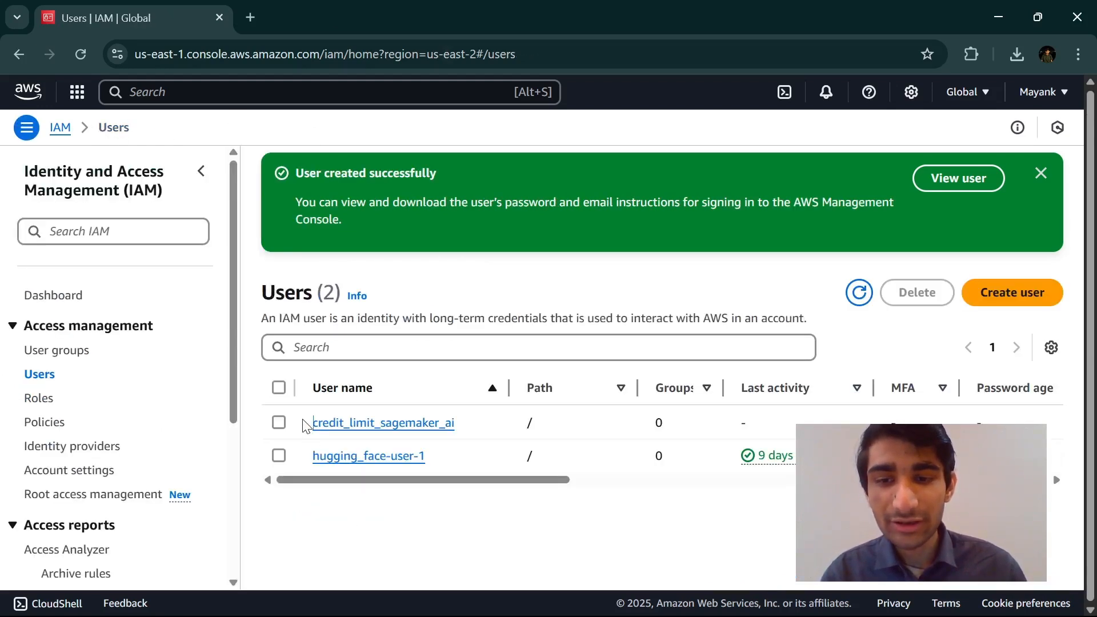
drag(303, 423, 458, 423)
click(470, 433)
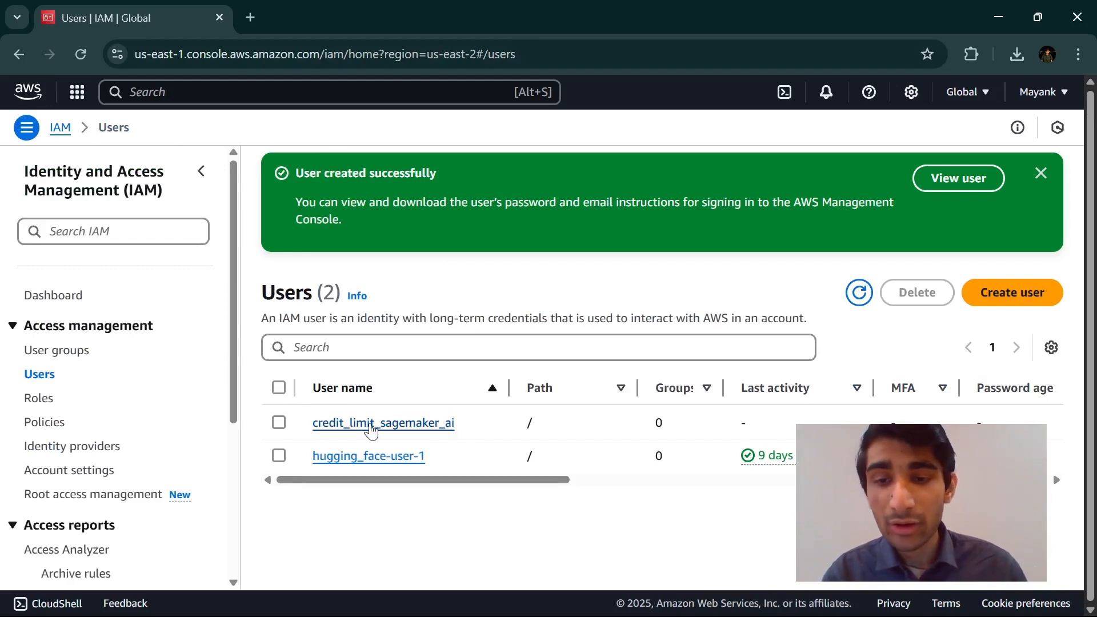
Step: Delete the IAM user credit_limit_sagemaker_ai, confirming the deletion with its user name
click(278, 423)
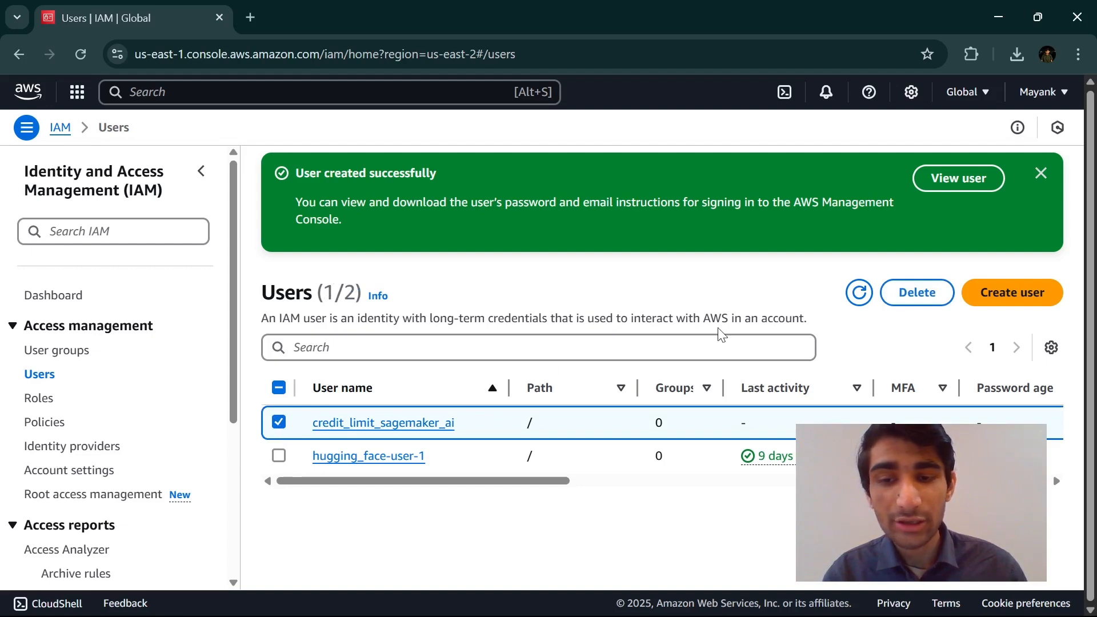
click(905, 307)
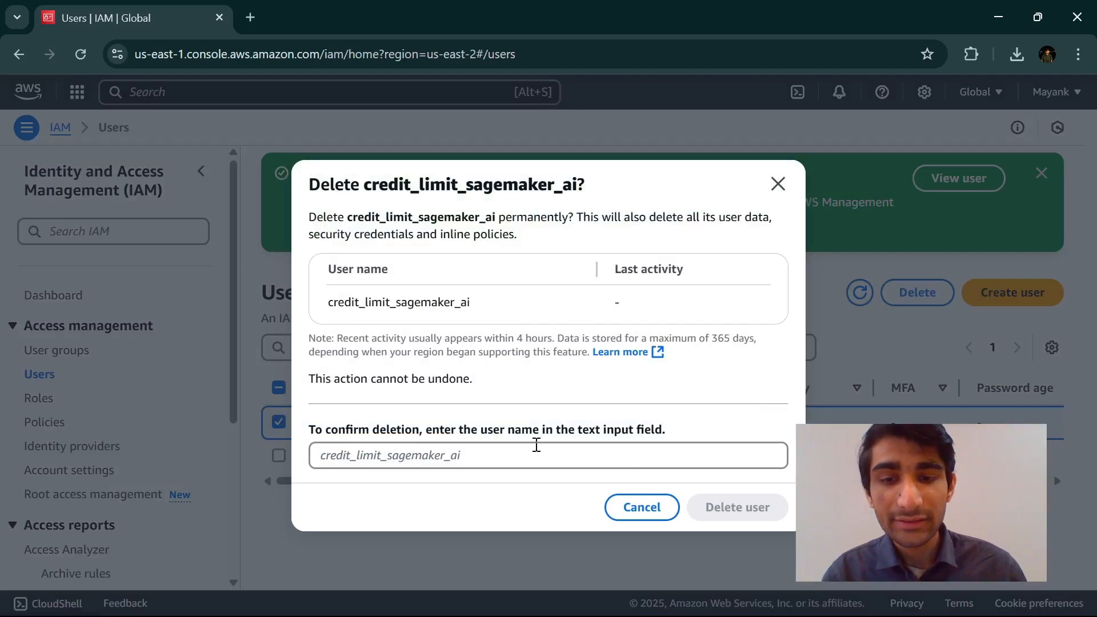
click(527, 455)
drag(483, 296, 323, 313)
double_click(419, 302)
key(ctrl+c)
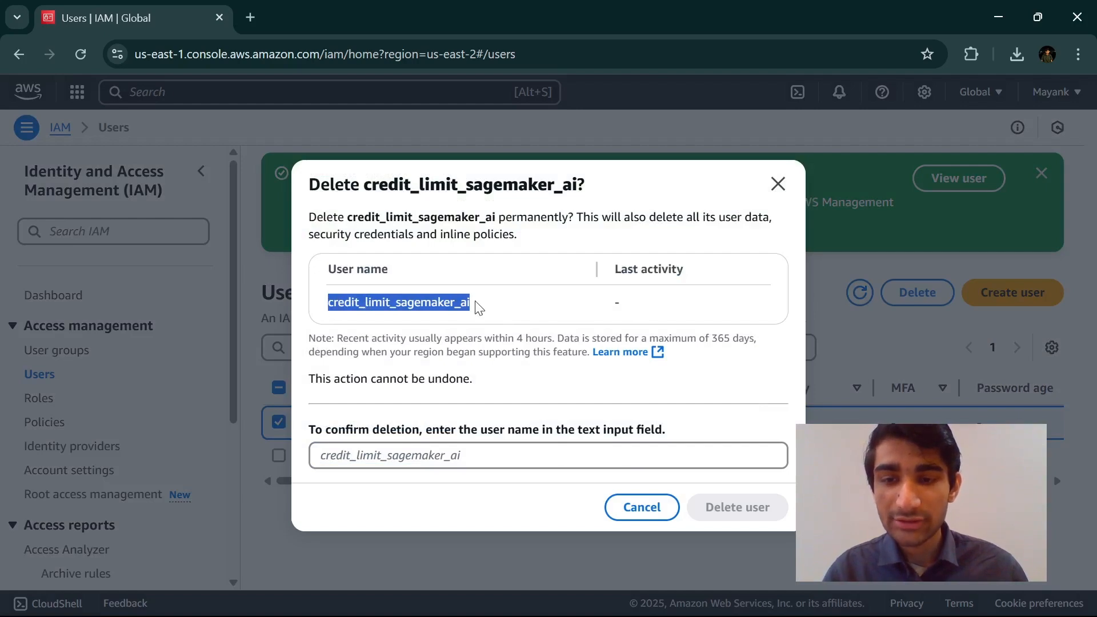
click(402, 447)
key(ctrl+v)
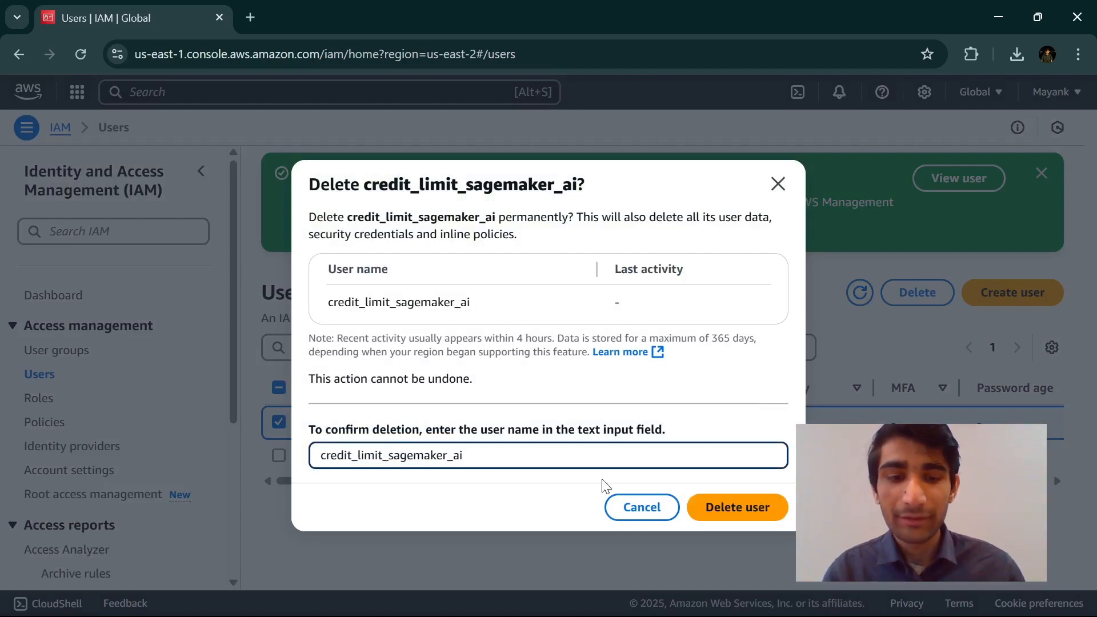
click(721, 514)
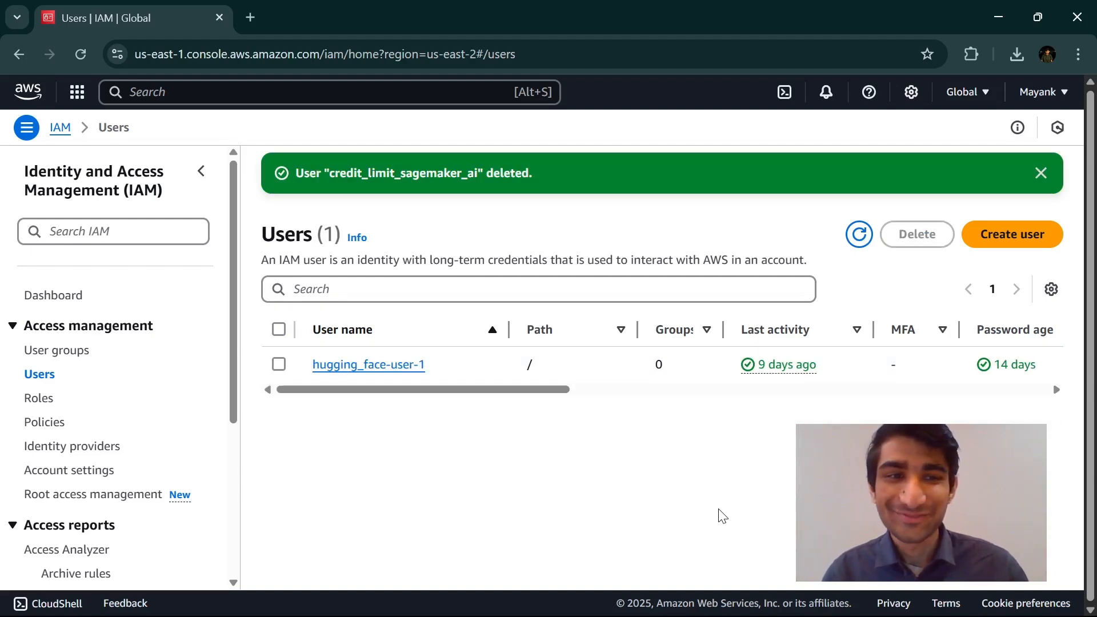
Step: Start creating a new IAM user, ready to enter its user name
click(1034, 239)
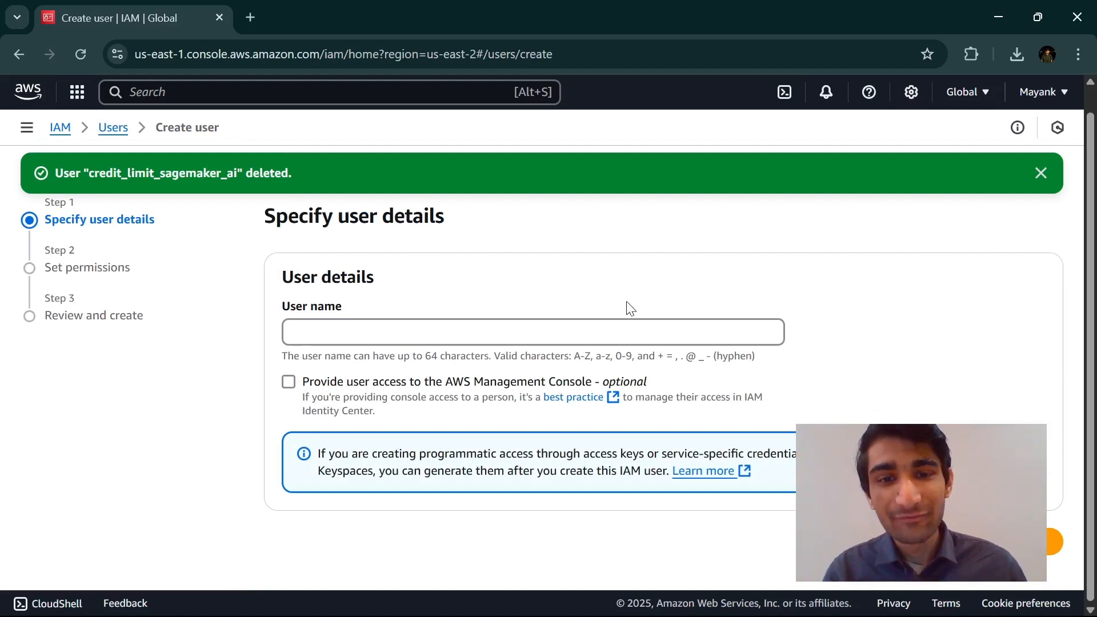
click(628, 327)
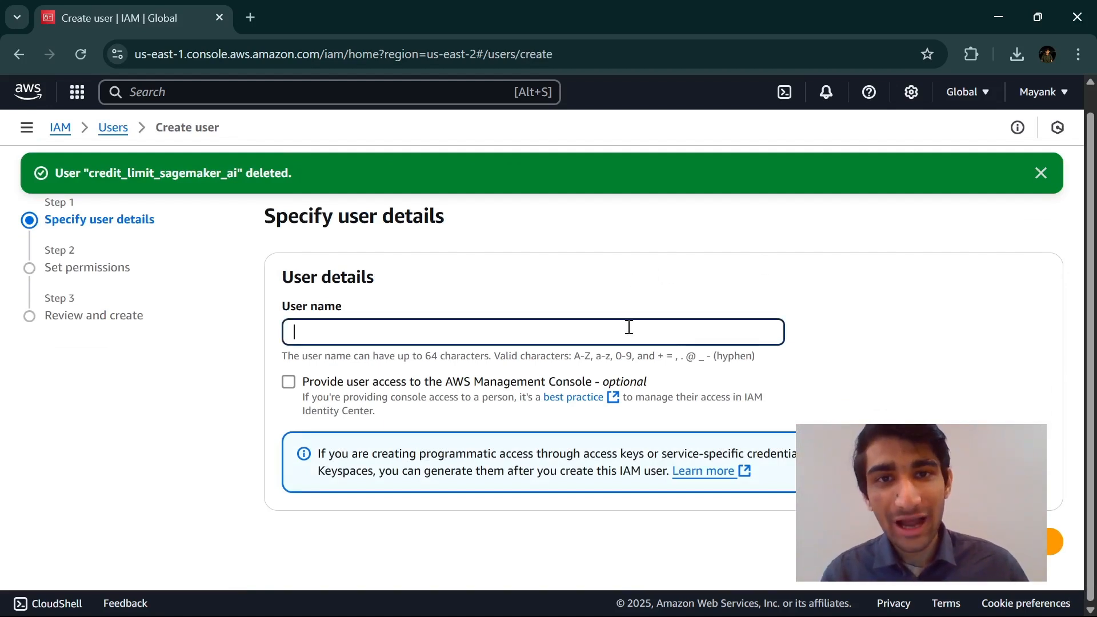
Step: Switch to the text editor with the downloaded credentials file and examine its user name, password and console sign-in URL entries
key(alt+Tab)
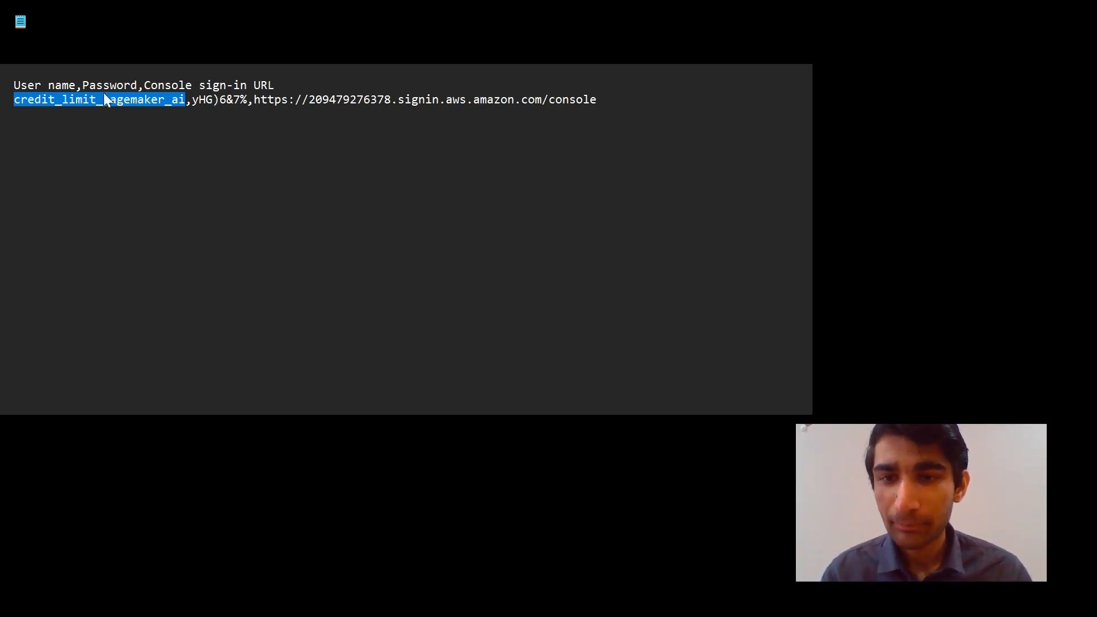
drag(83, 86, 126, 90)
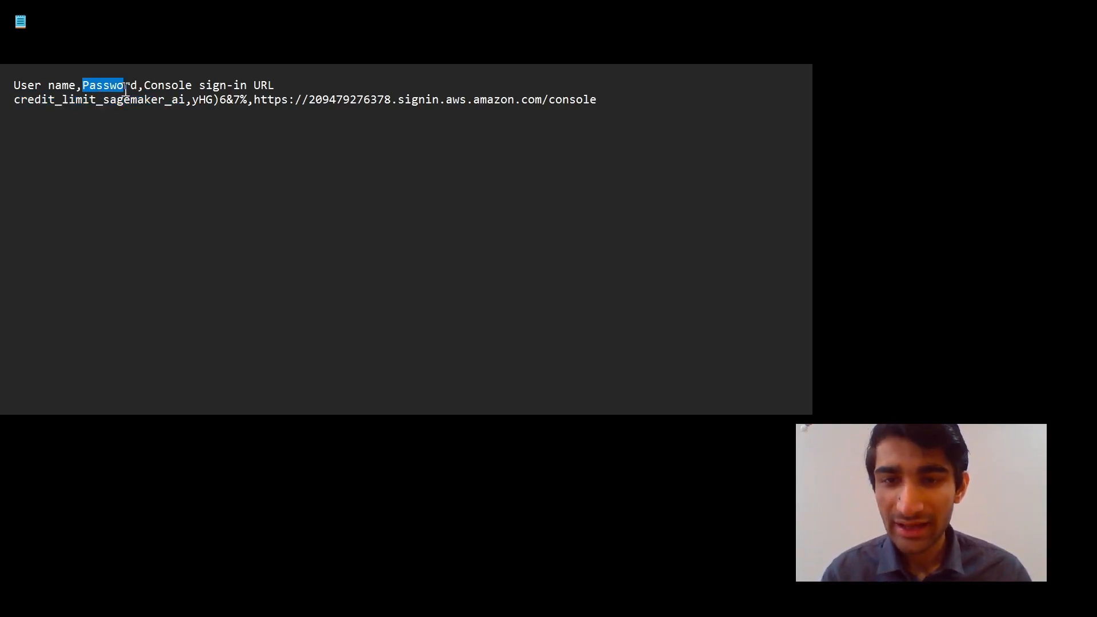
click(194, 102)
drag(196, 103, 236, 105)
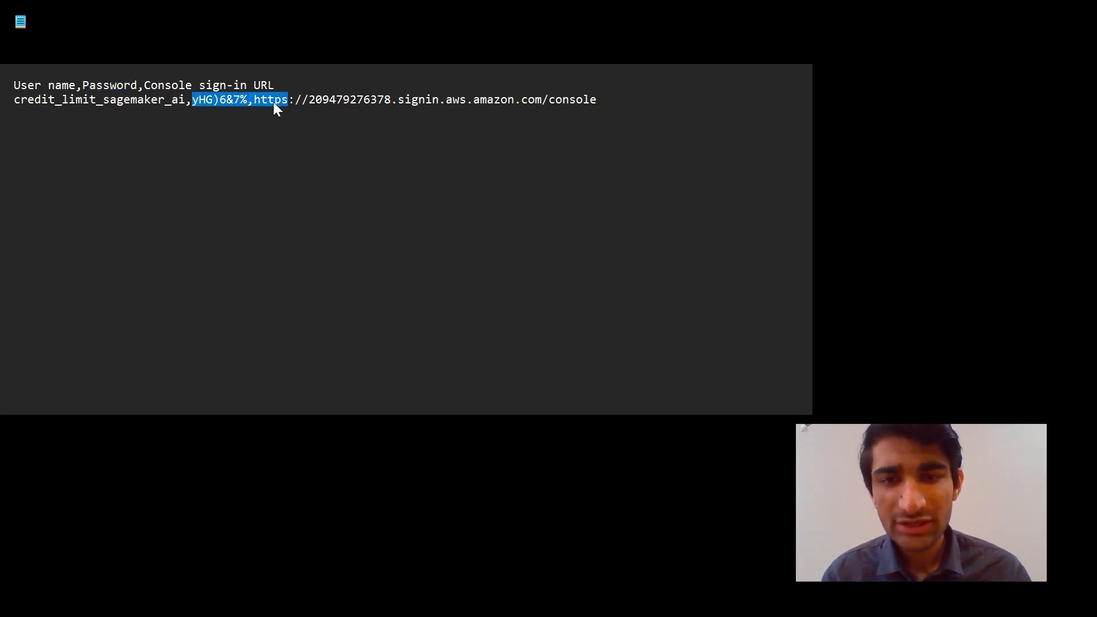
click(246, 101)
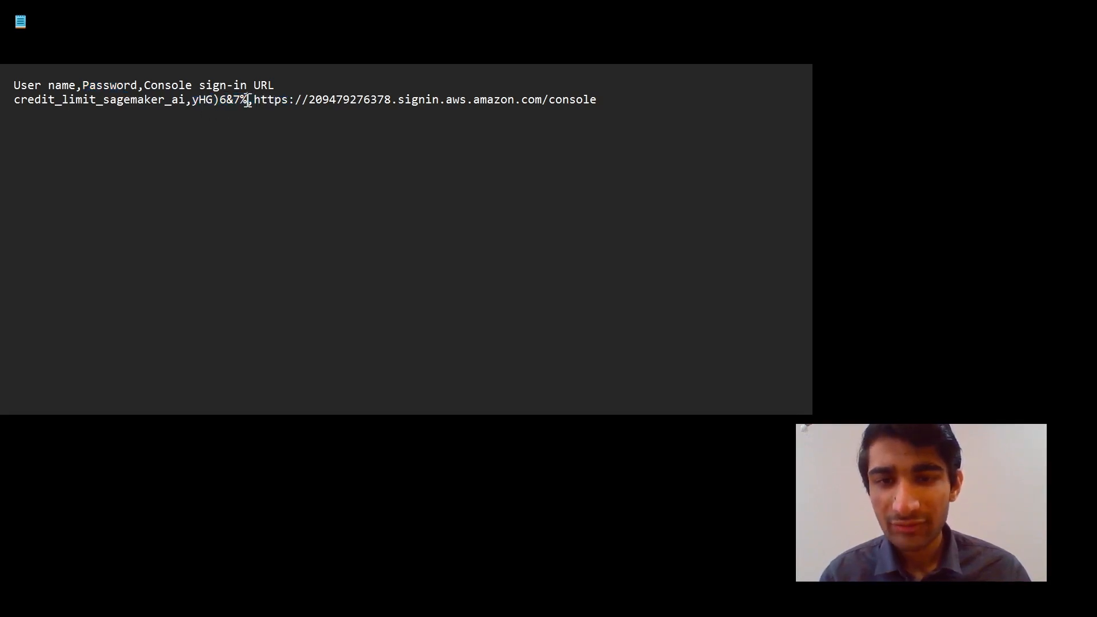
drag(253, 100, 633, 93)
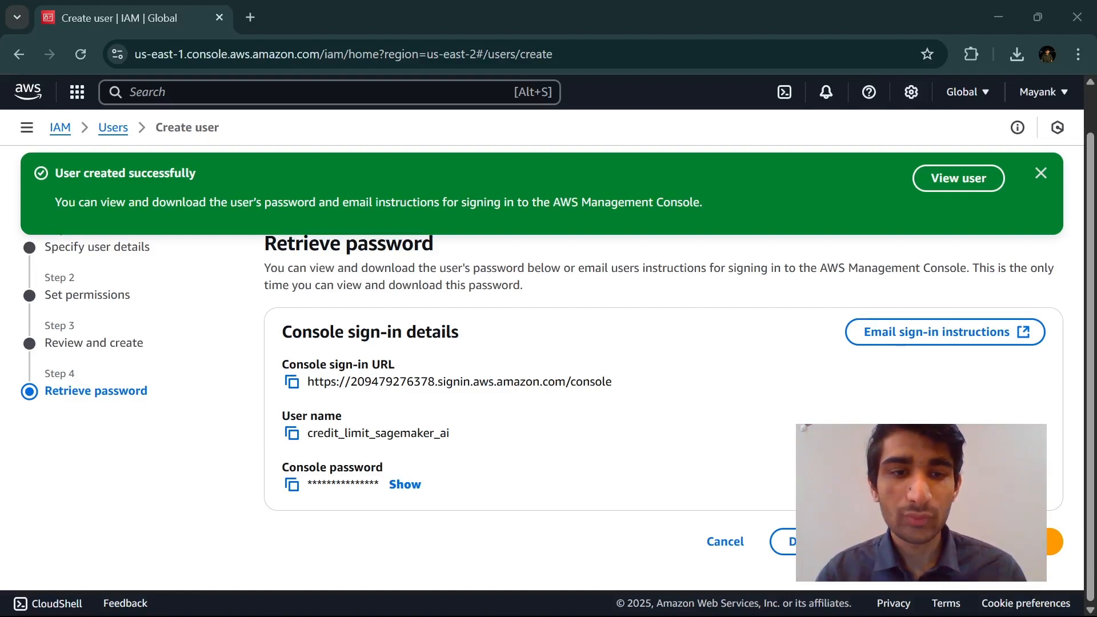
Step: Sign out of the current AWS account and open the AWS Management Console sign-in page
click(959, 426)
click(1040, 94)
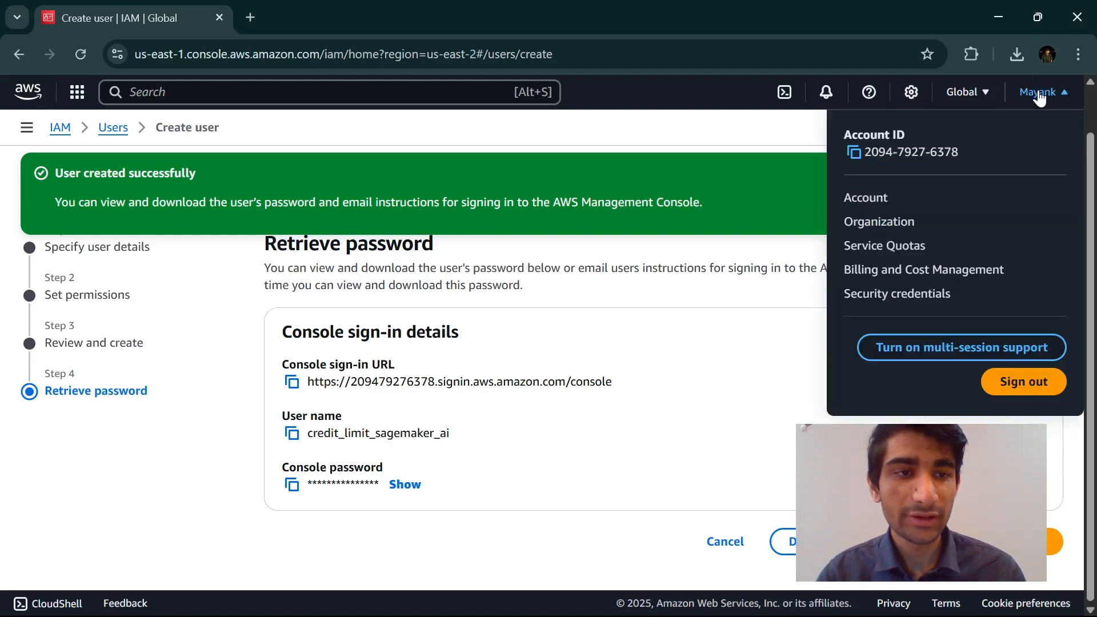
click(1007, 381)
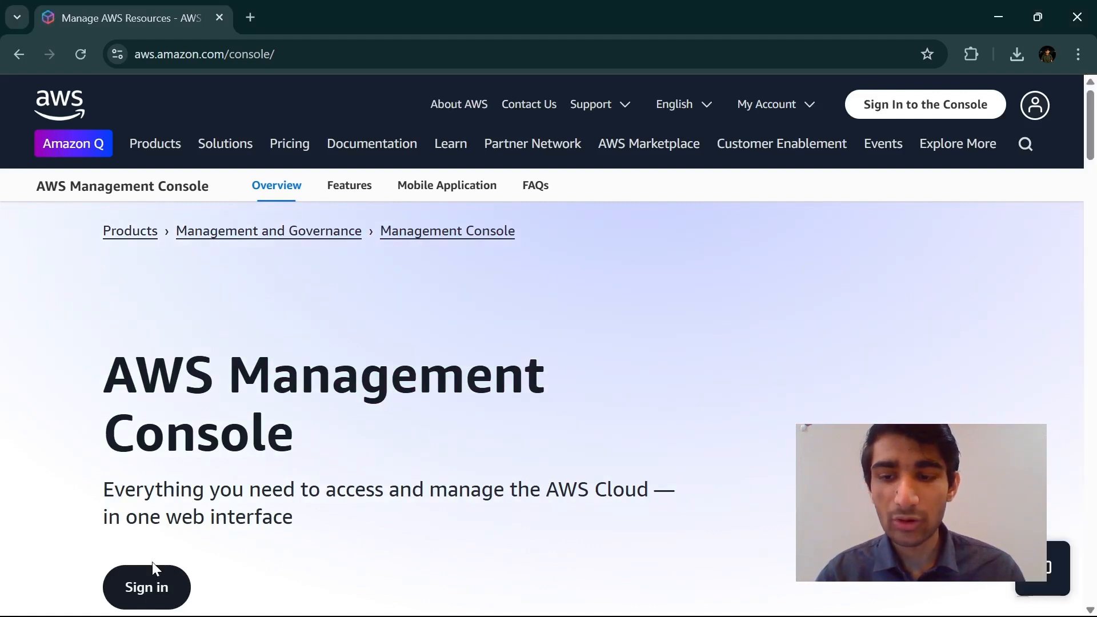
click(151, 578)
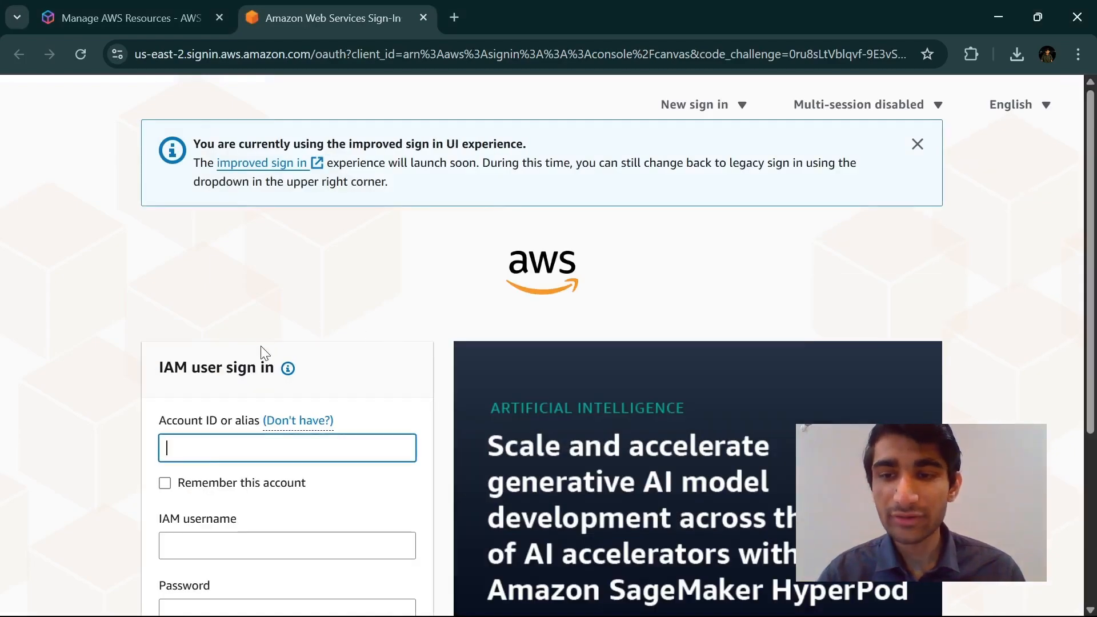
Step: Examine the IAM user sign-in form, especially the account ID or alias it asks for
scroll(229, 309, down, 2)
mouse_move(158, 265)
mouse_down()
mouse_move(292, 268)
mouse_move(153, 269)
mouse_up()
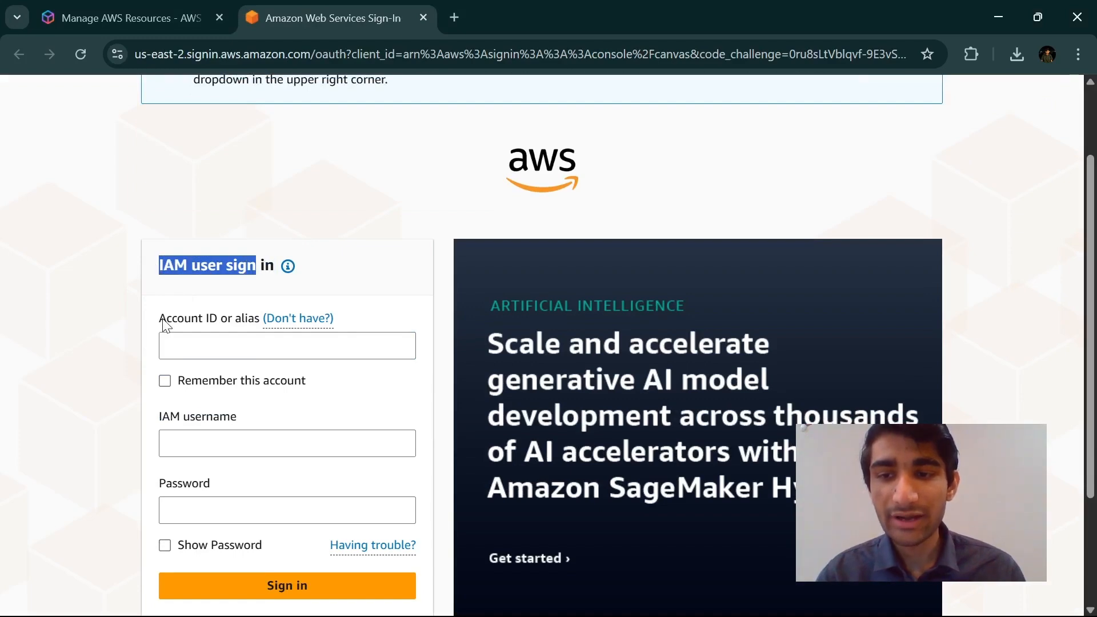
drag(162, 320, 203, 321)
click(221, 316)
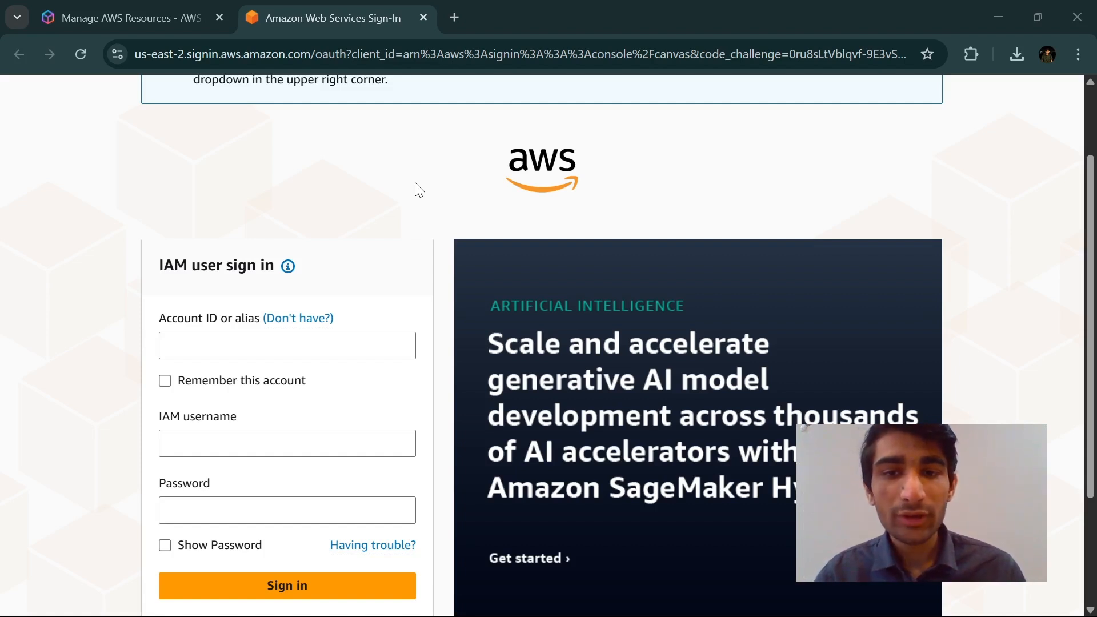
click(419, 189)
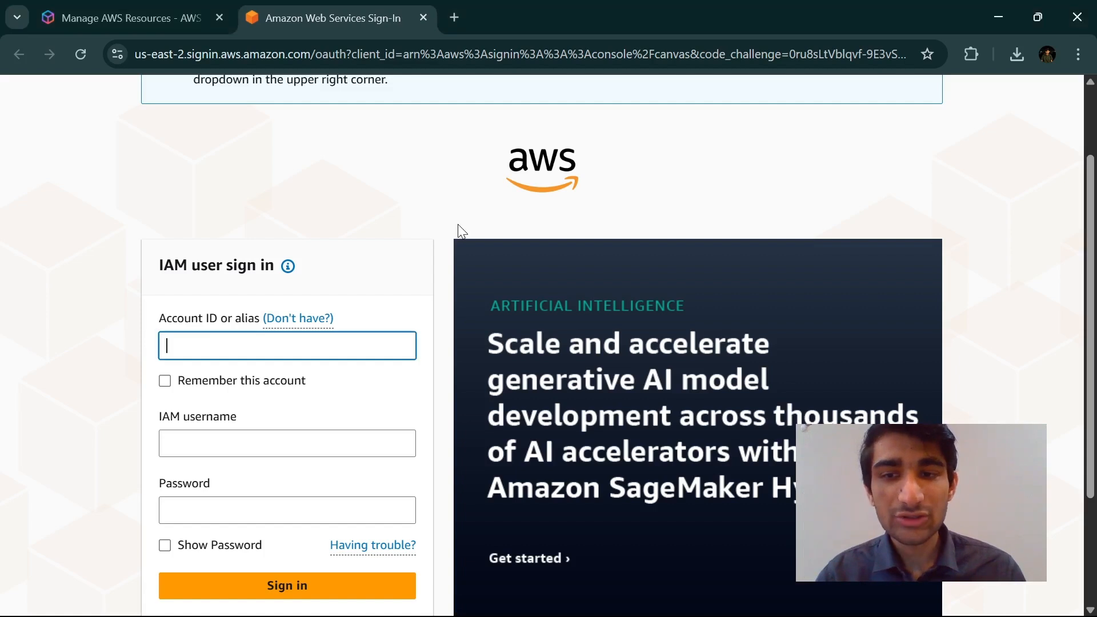
Step: Enter the IAM user's console sign-in URL in a new browser tab
click(454, 16)
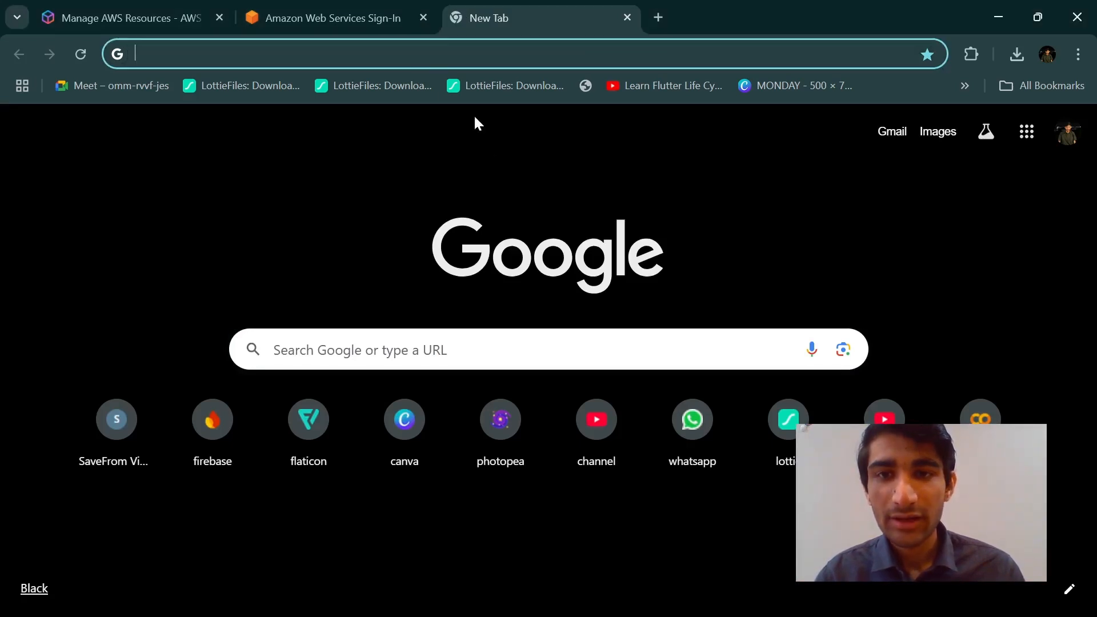
text(https://209479276378.signin.aws.amazon.com/console)
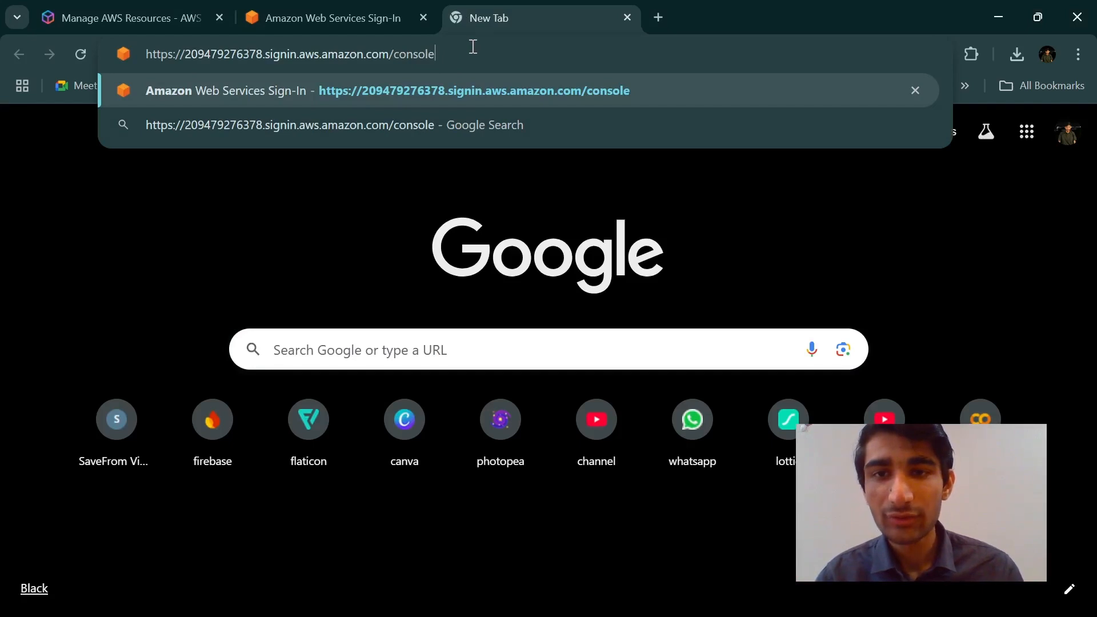
Step: Try filling the sign-in form's account ID with the number copied from the sign-in URL, and clear it again
drag(472, 44, 146, 46)
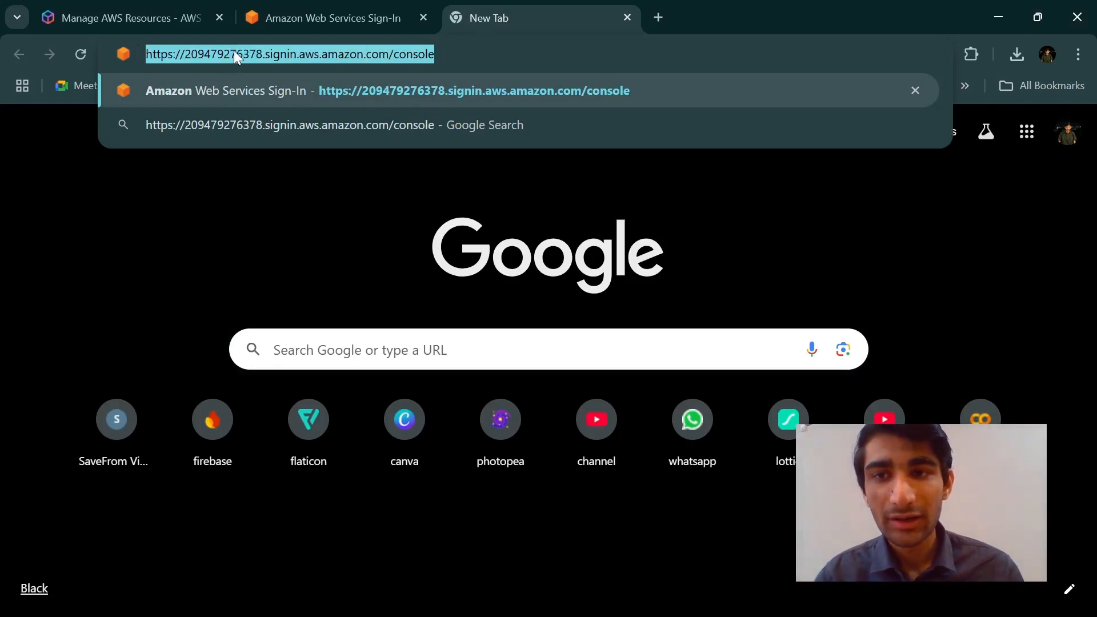
click(263, 55)
drag(263, 54, 188, 55)
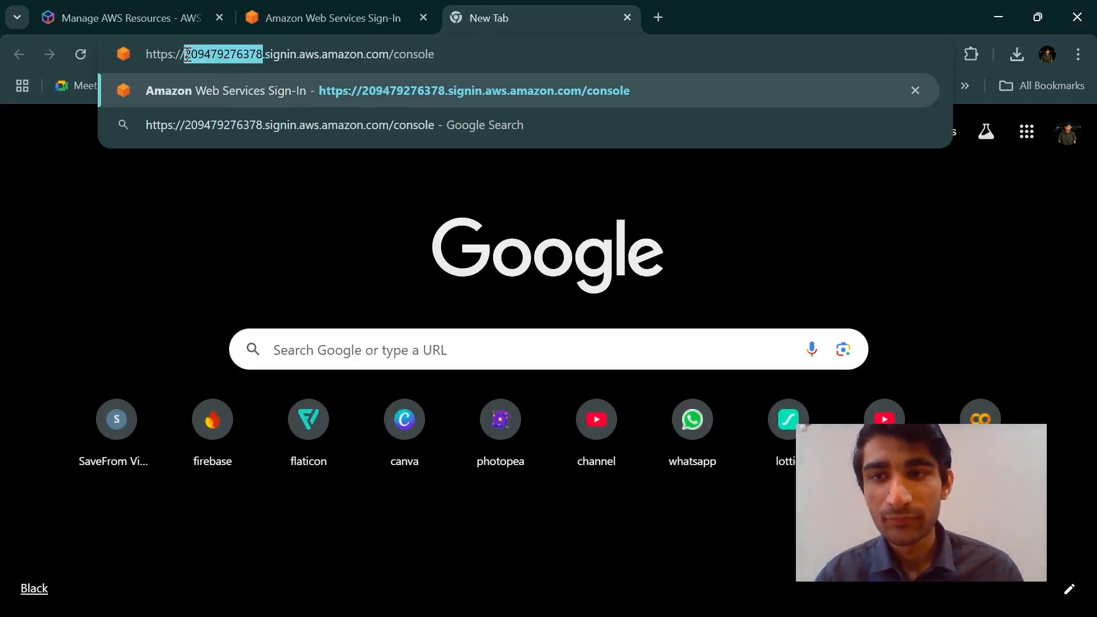
key(ctrl+c)
click(314, 8)
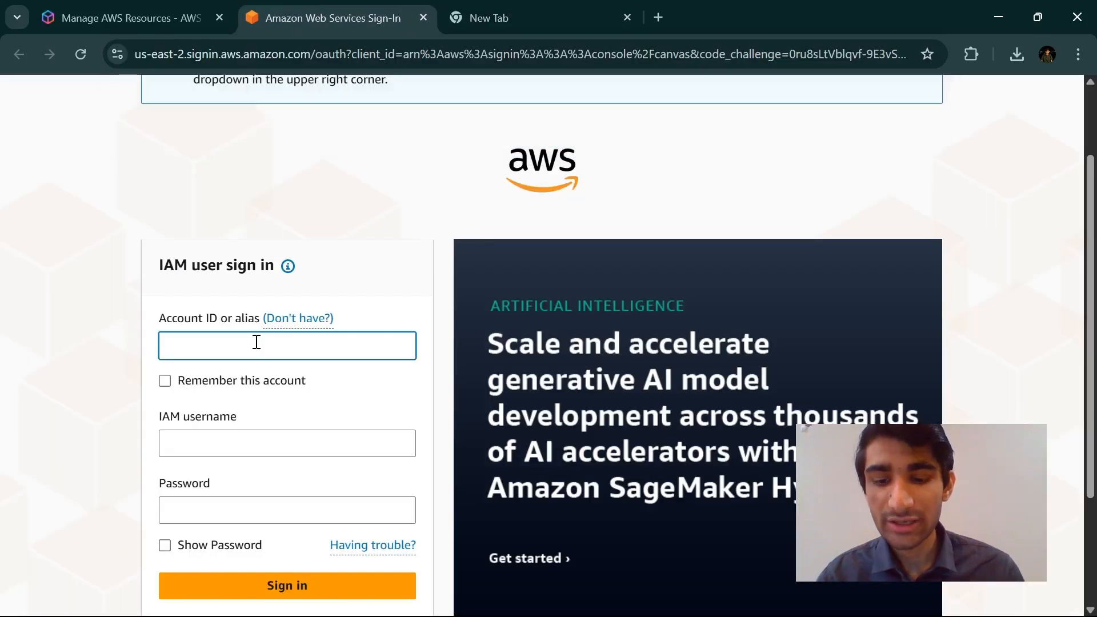
key(ctrl+v)
key(ctrl+a)
key(BackSpace)
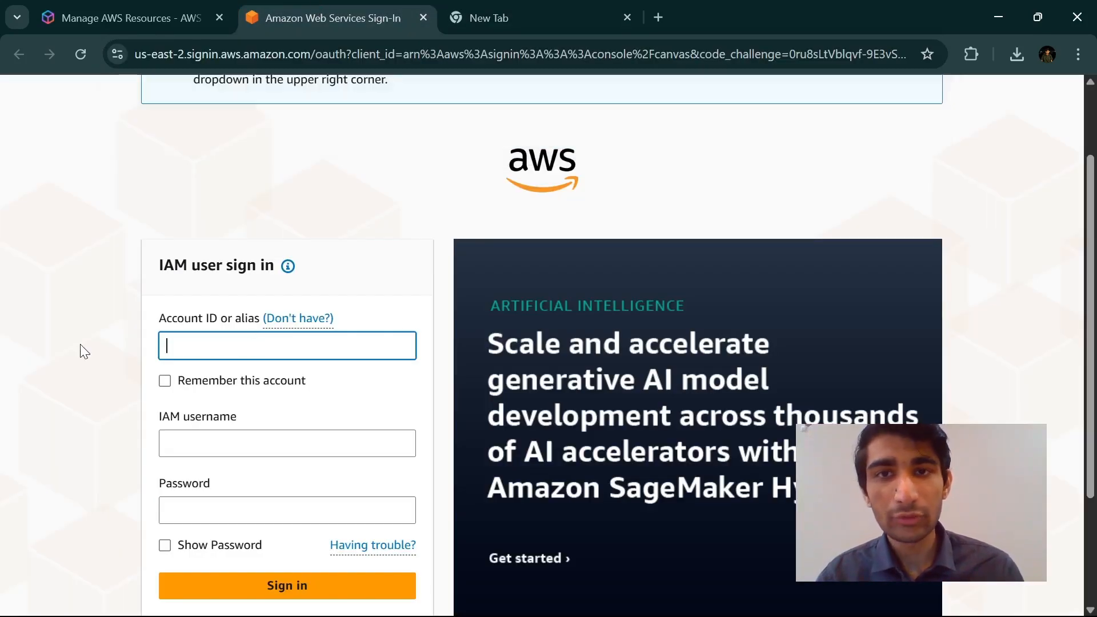
Step: Load the IAM user's console sign-in URL and check the account ID in the sign-in form
click(570, 8)
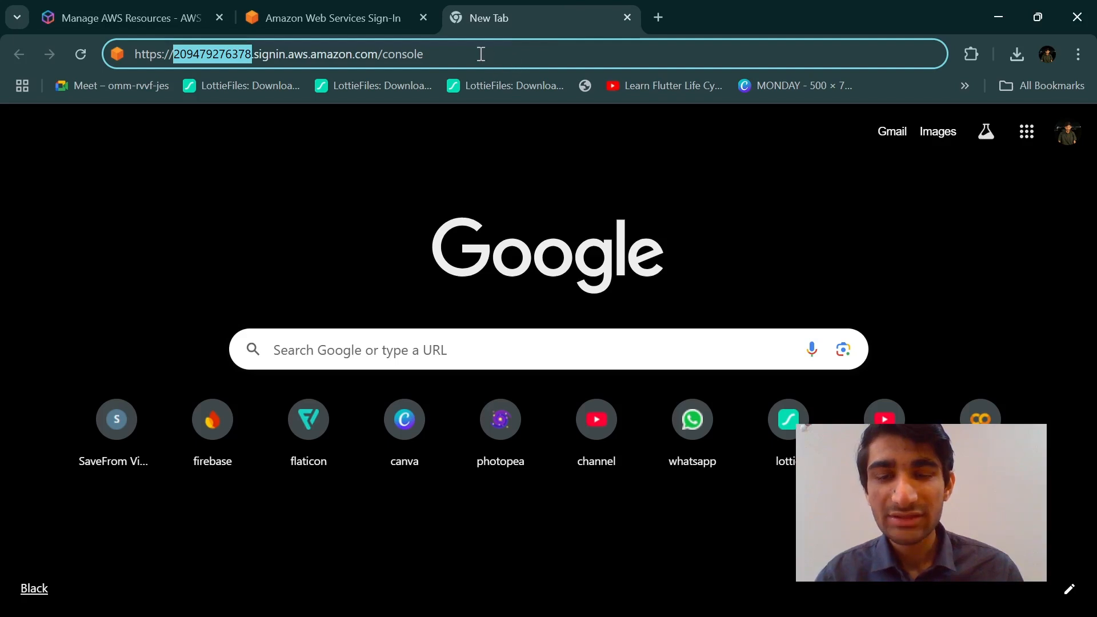
key(Return)
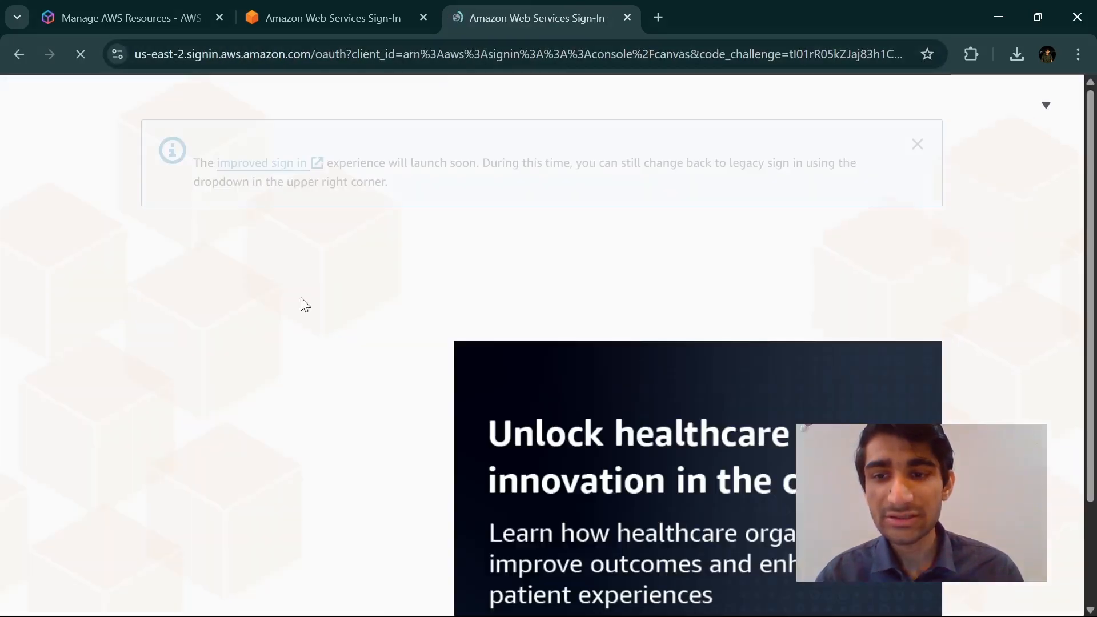
drag(259, 448, 149, 453)
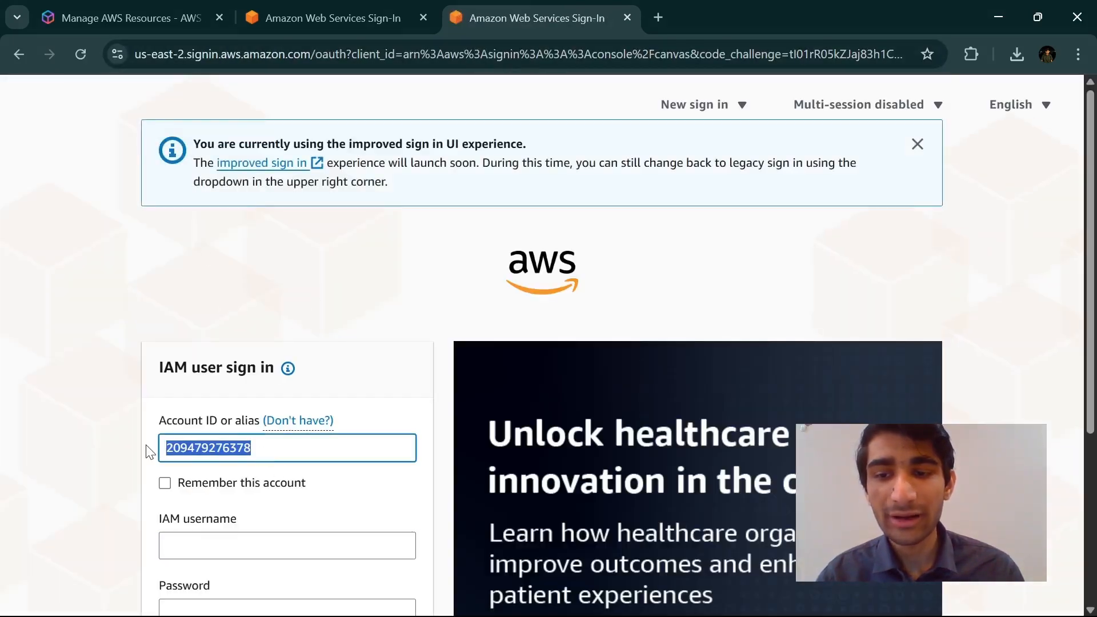
click(312, 441)
scroll(312, 442, down, 3)
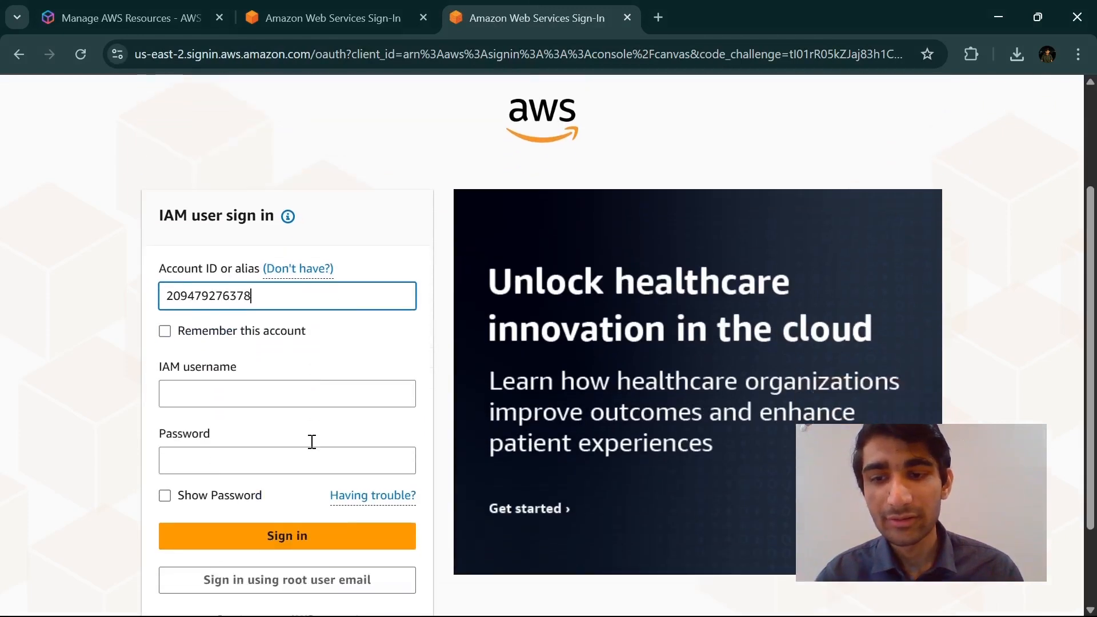
Step: Fill in the IAM username credit_limit_sagemaker_ai and paste the user's password from the credentials file
click(242, 399)
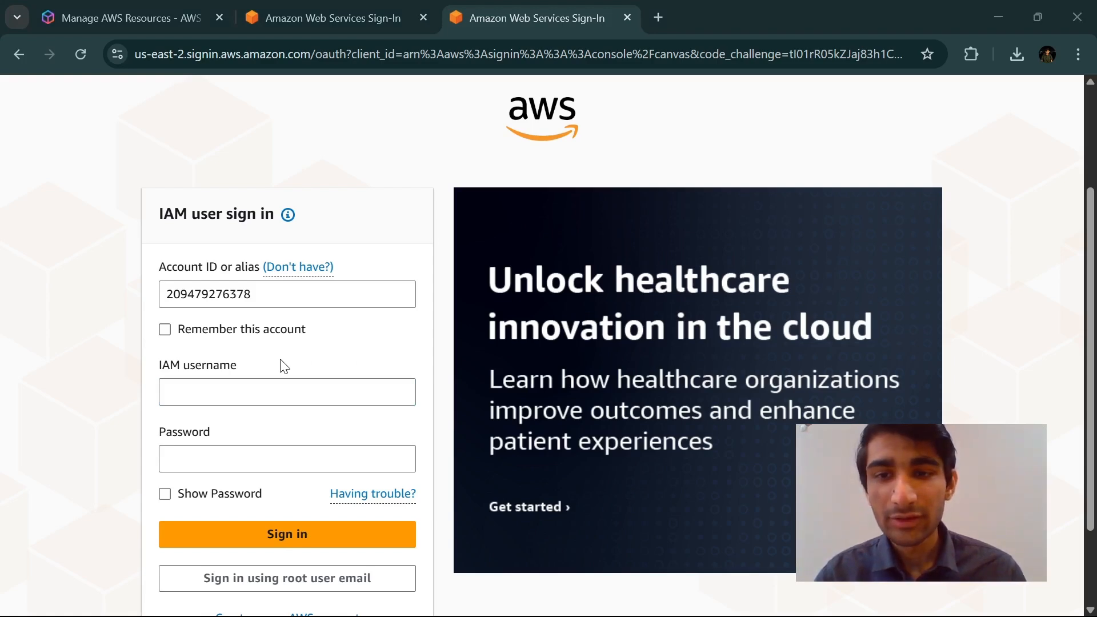
click(284, 389)
key(ctrl+v)
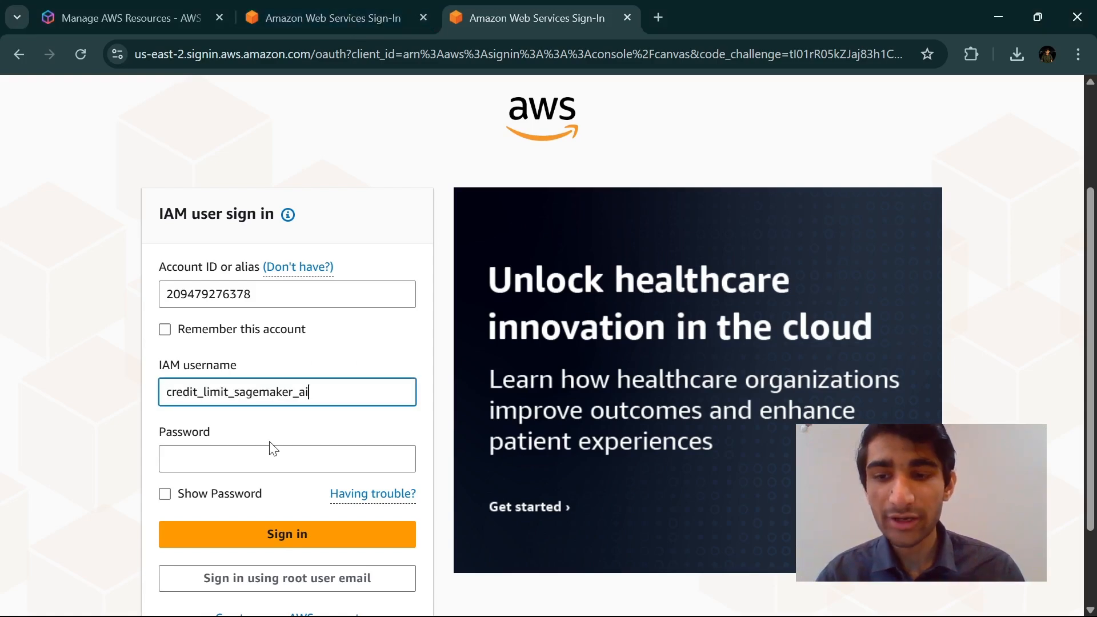
key(alt+Tab)
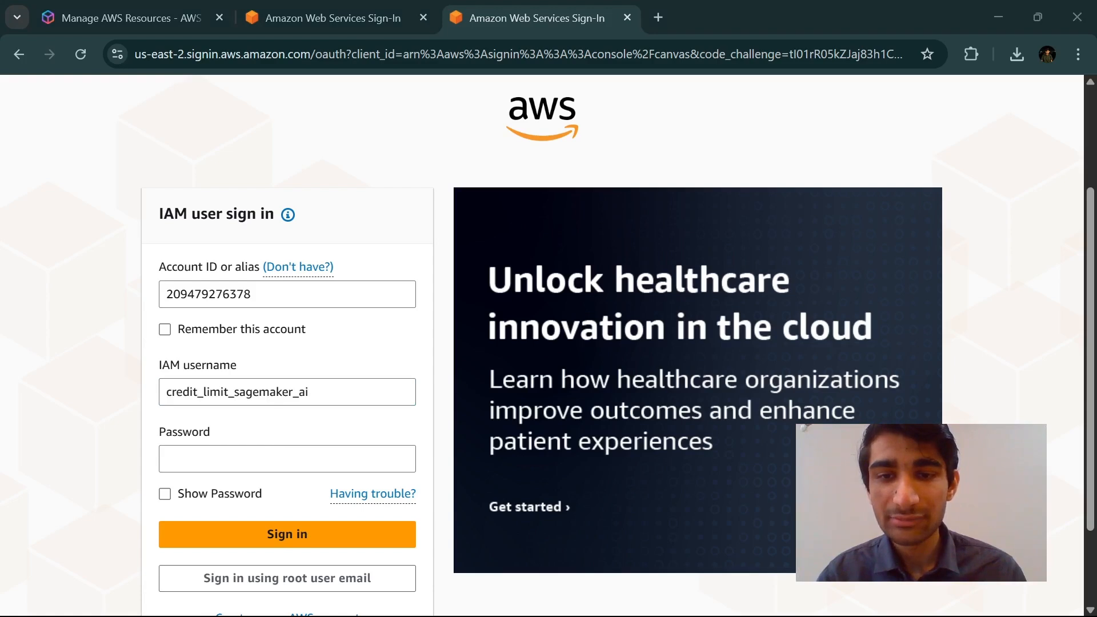
key(alt+Tab)
click(274, 461)
key(ctrl+v)
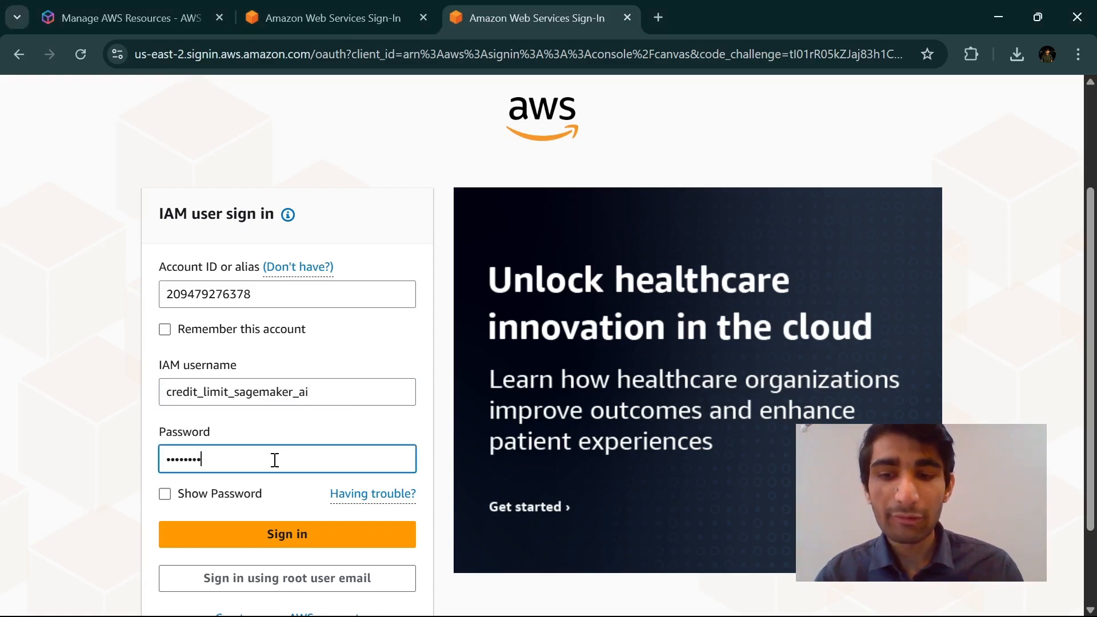
Step: Sign in to the console as the IAM user and close the two other AWS tabs
scroll(274, 460, down, 2)
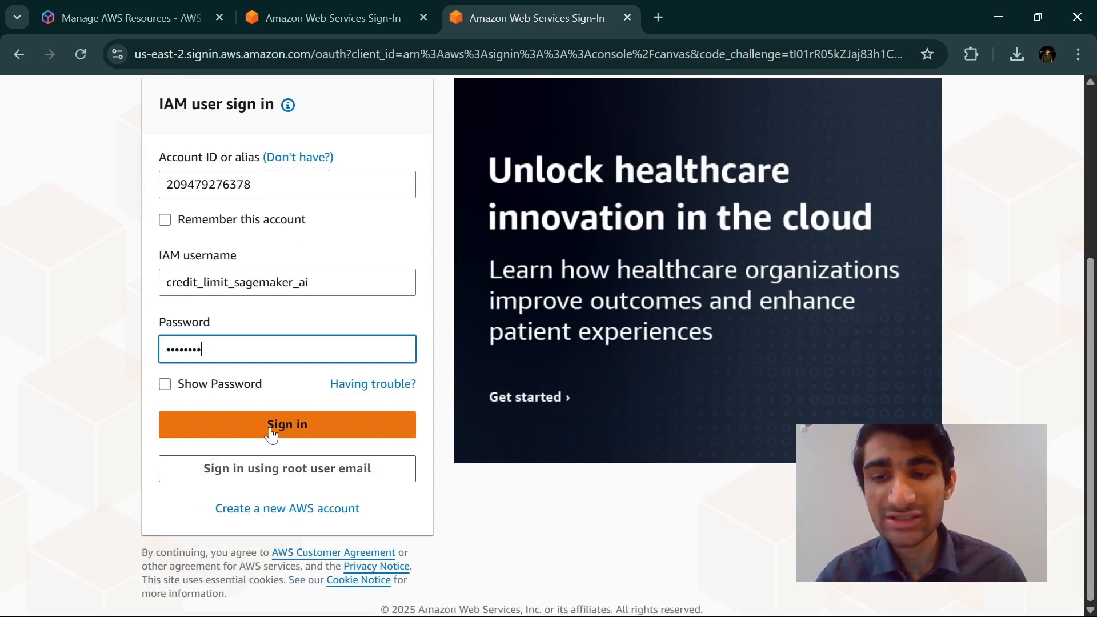
scroll(254, 437, up, 1)
drag(163, 159, 261, 159)
click(261, 157)
scroll(261, 157, down, 1)
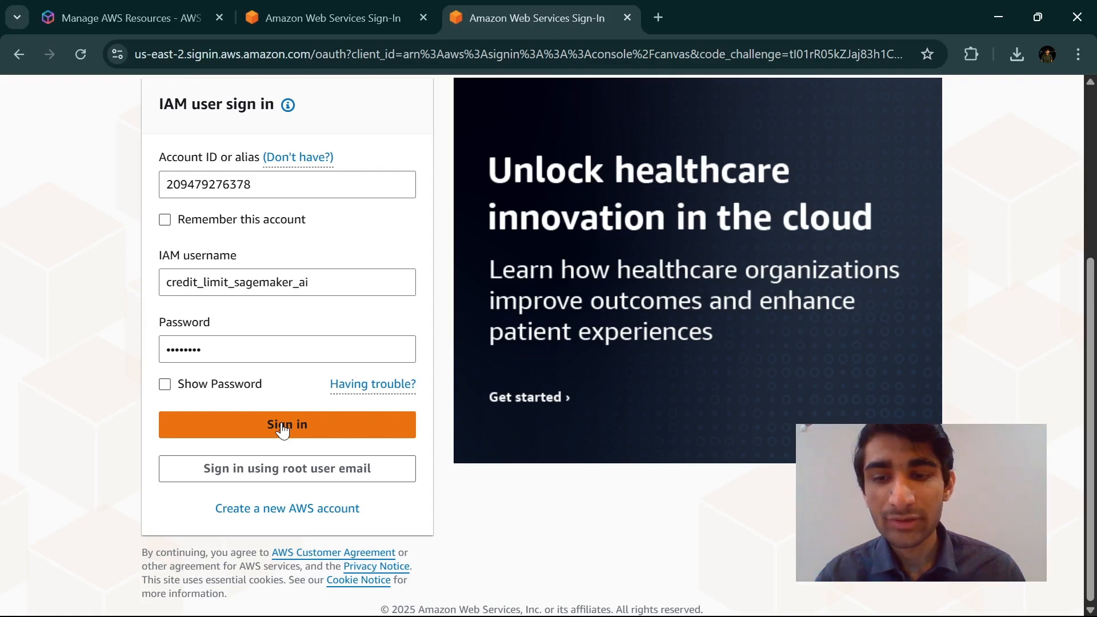
click(283, 429)
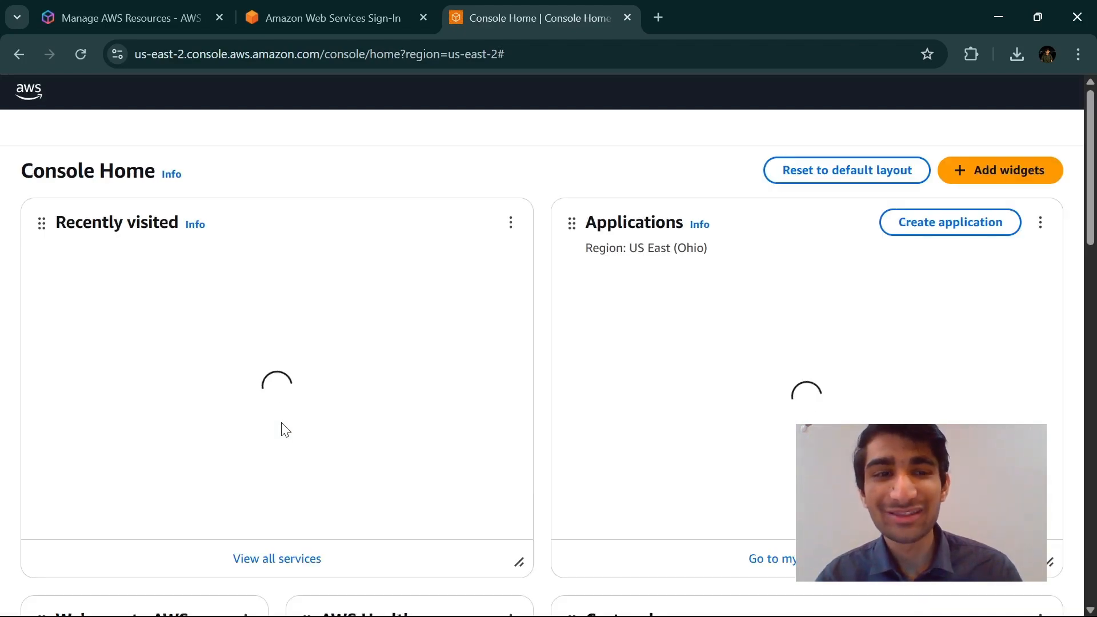
click(421, 19)
click(217, 21)
Step: Look over the Console Home widgets and the signed-in user, examining the access to the cost and usage information
scroll(401, 330, down, 8)
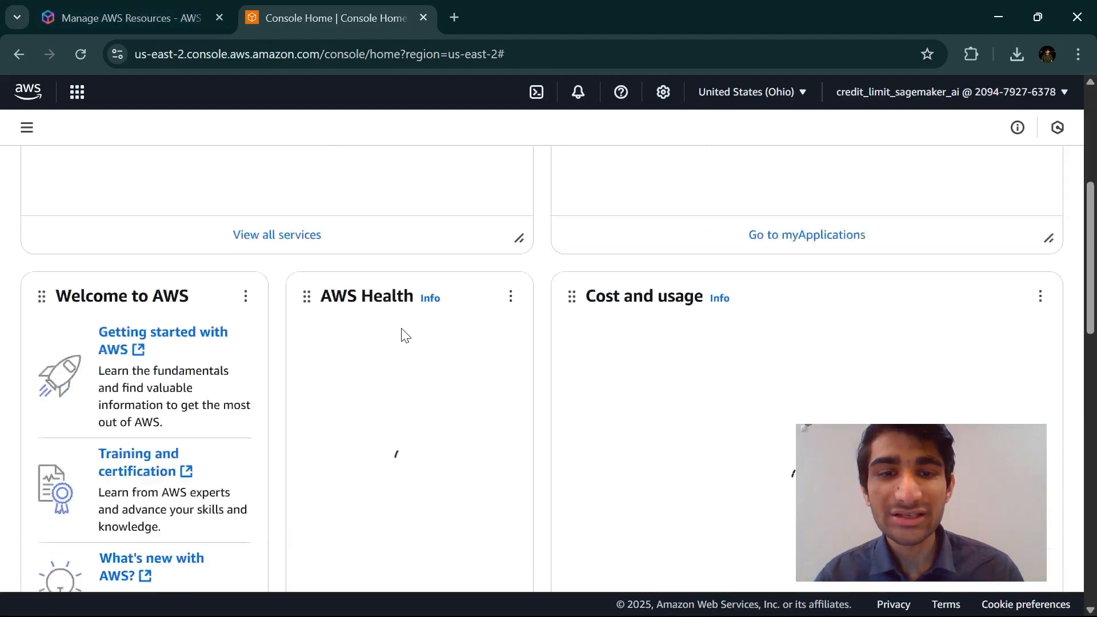
scroll(402, 331, up, 4)
scroll(401, 334, down, 2)
scroll(401, 334, up, 2)
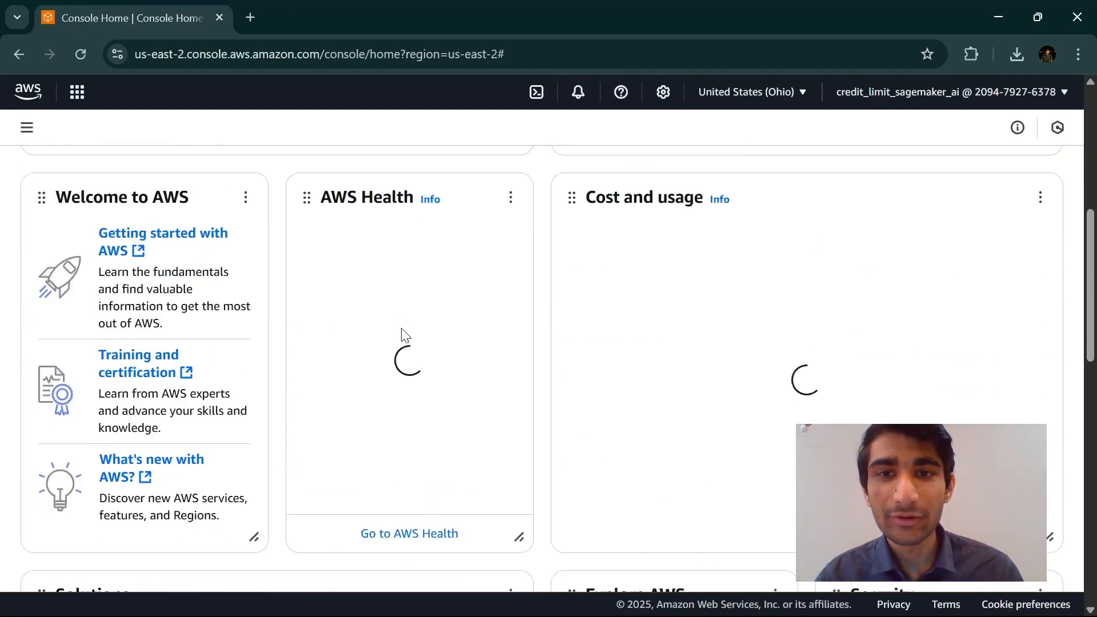
scroll(401, 334, down, 1)
scroll(402, 335, down, 3)
scroll(404, 336, up, 8)
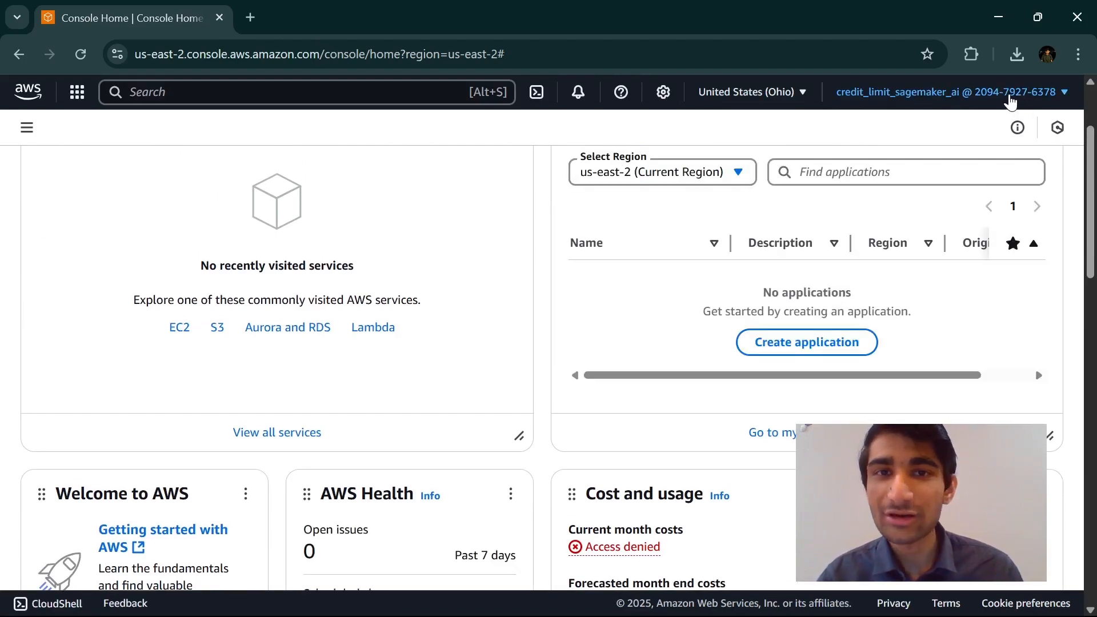
scroll(754, 311, down, 2)
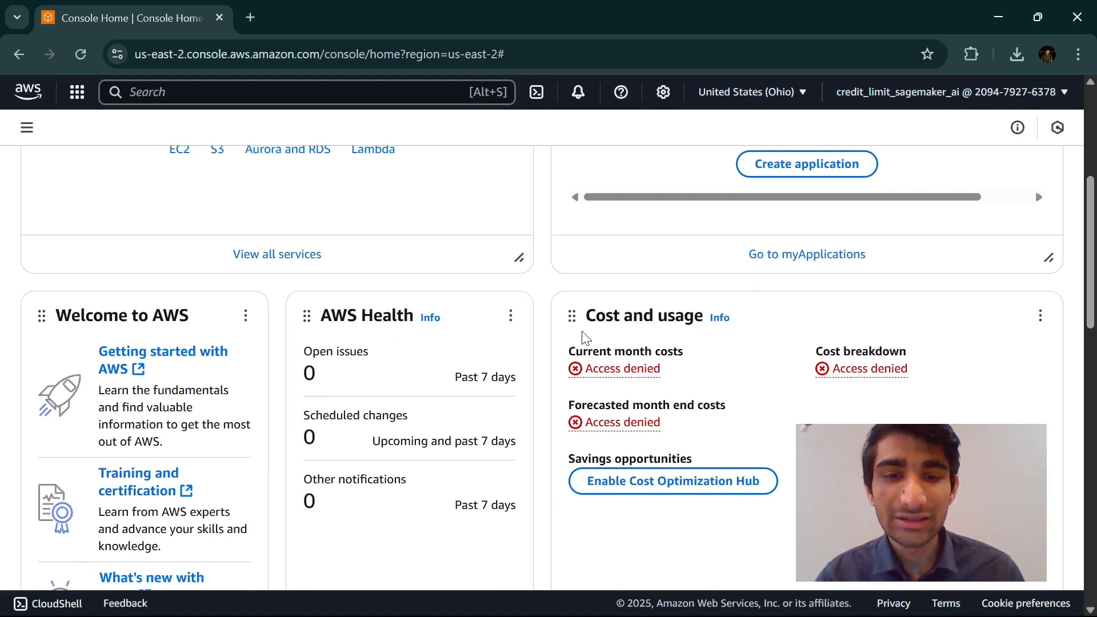
drag(585, 315, 760, 483)
drag(910, 369, 590, 335)
click(591, 339)
scroll(516, 294, up, 5)
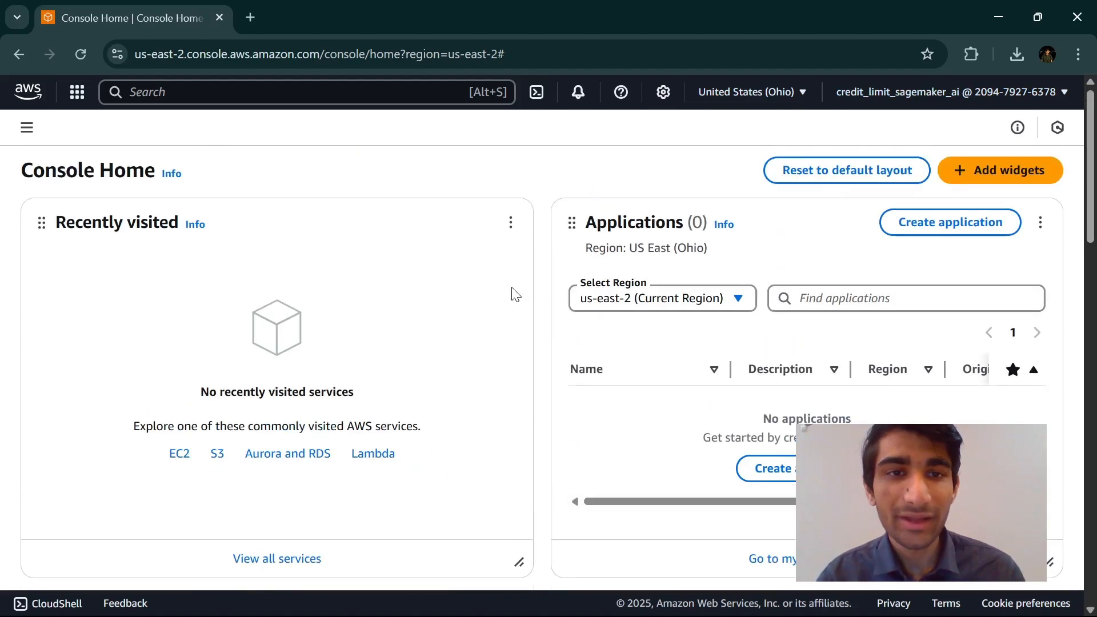
Step: Search the console services for sagemaker
scroll(516, 294, down, 2)
scroll(516, 295, up, 2)
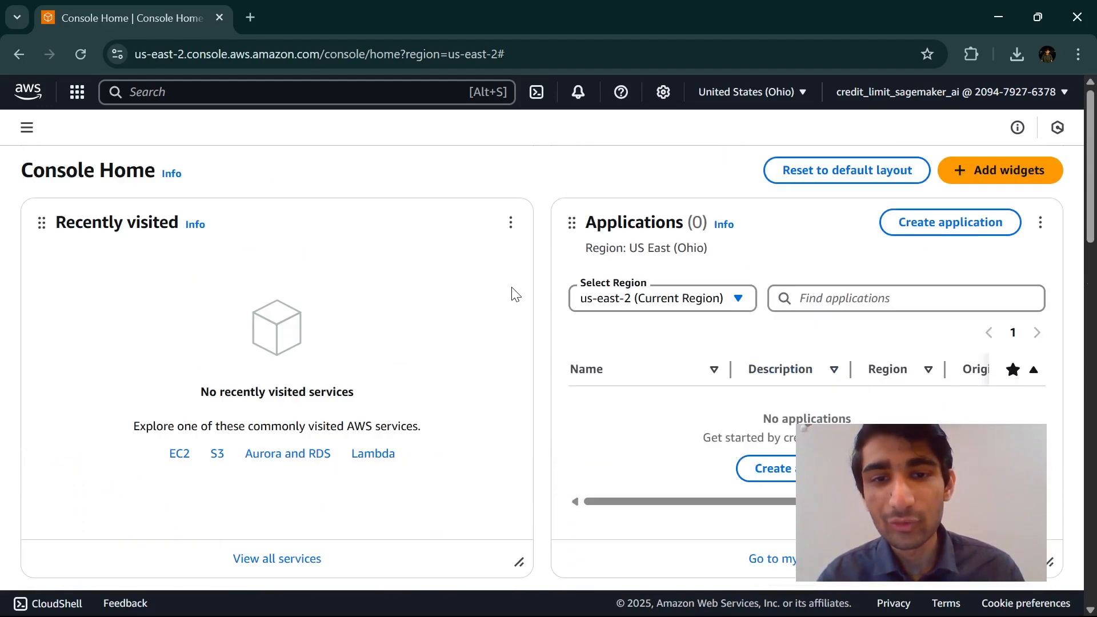
click(261, 87)
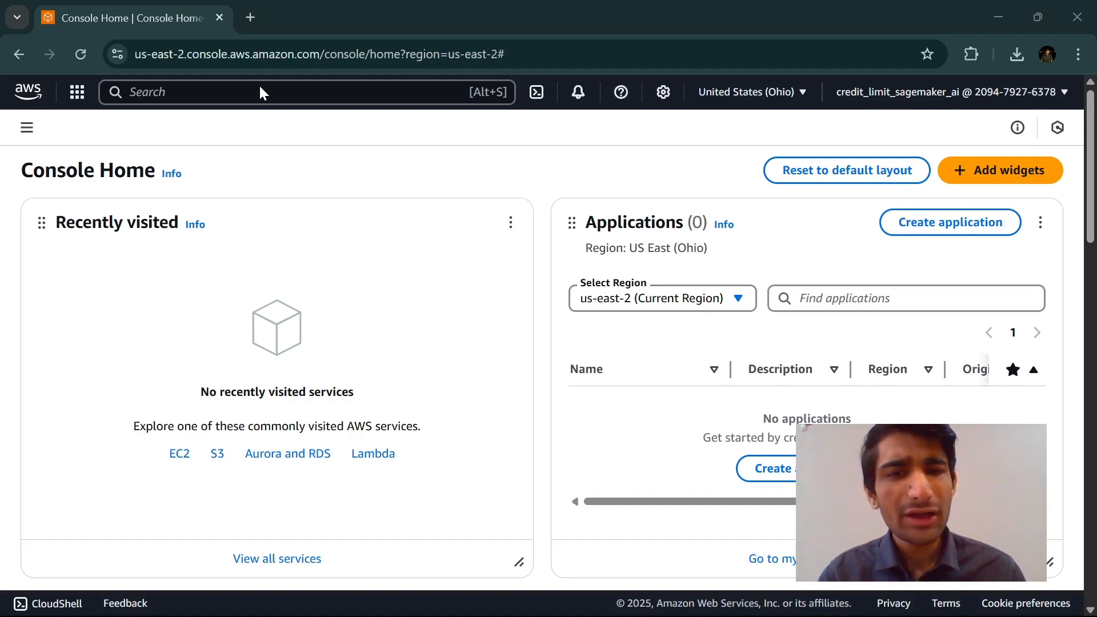
click(260, 91)
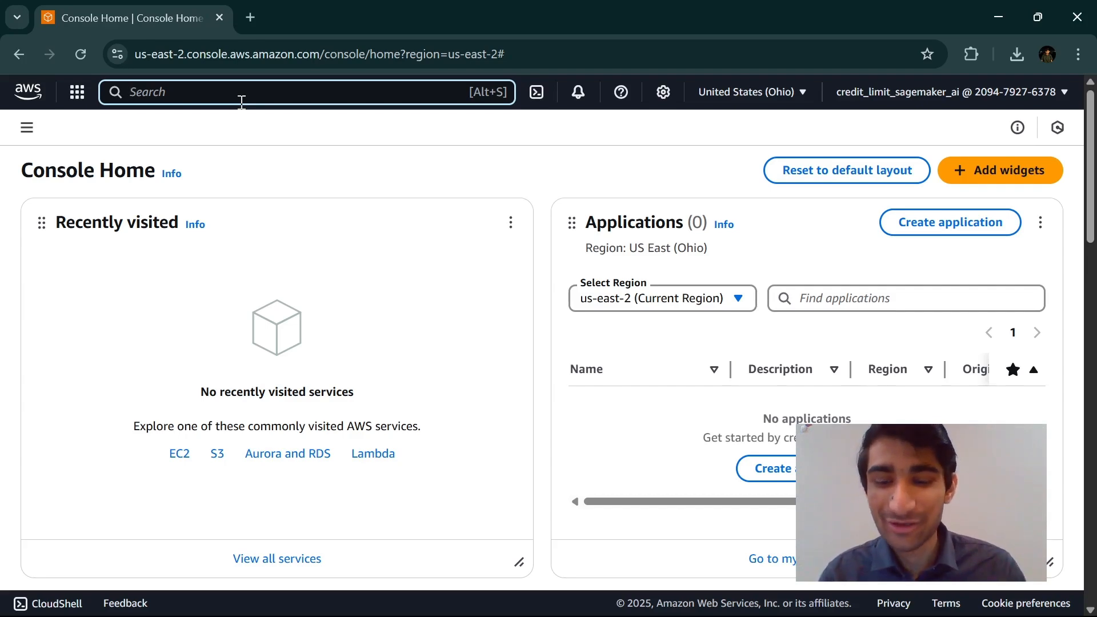
text(sagem)
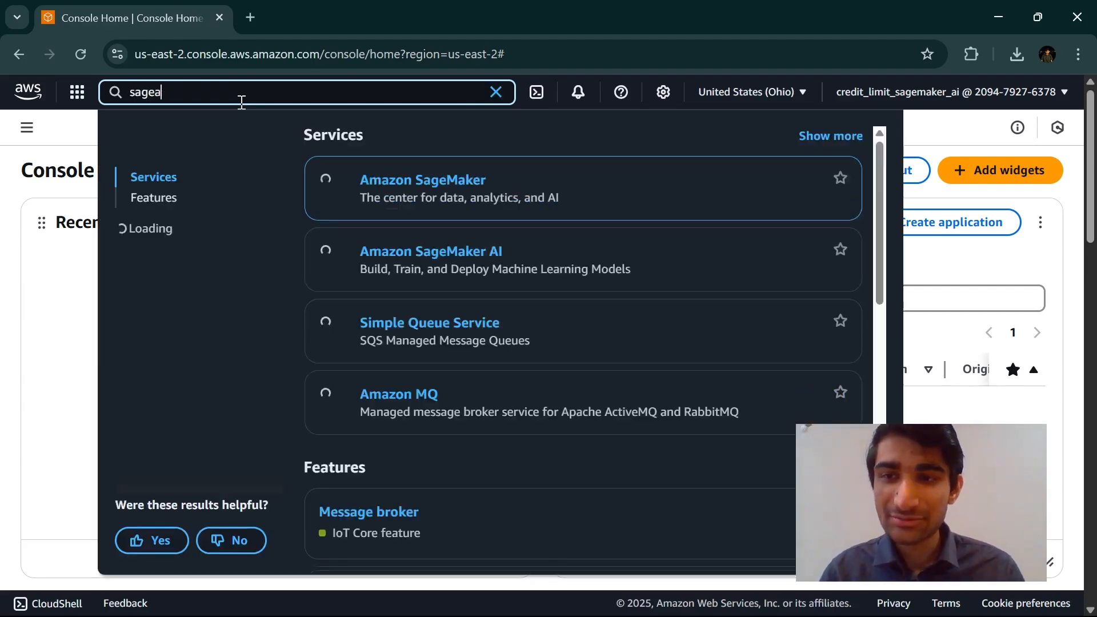
text(aker)
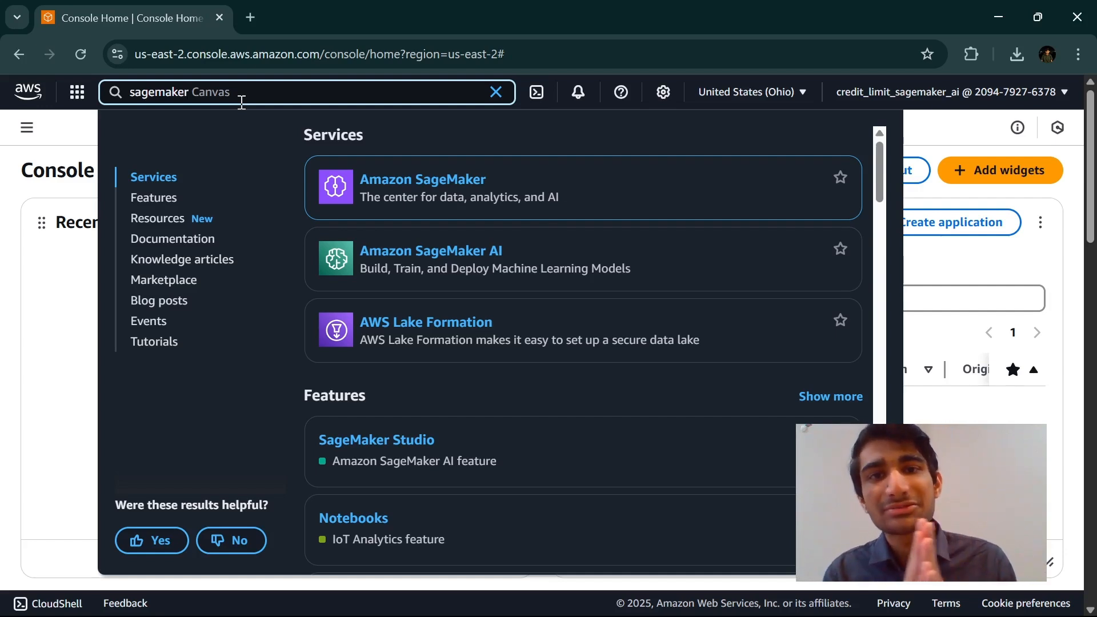
Step: Open Amazon SageMaker AI from the service results and go to its Domains list
mouse_move(404, 252)
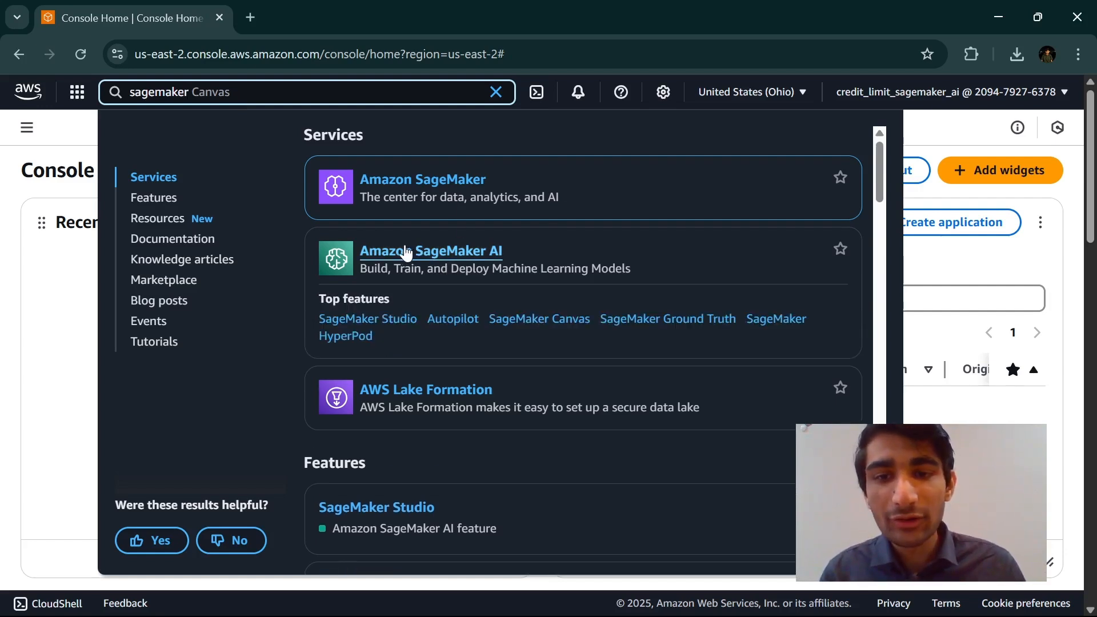
drag(359, 269, 591, 279)
click(601, 276)
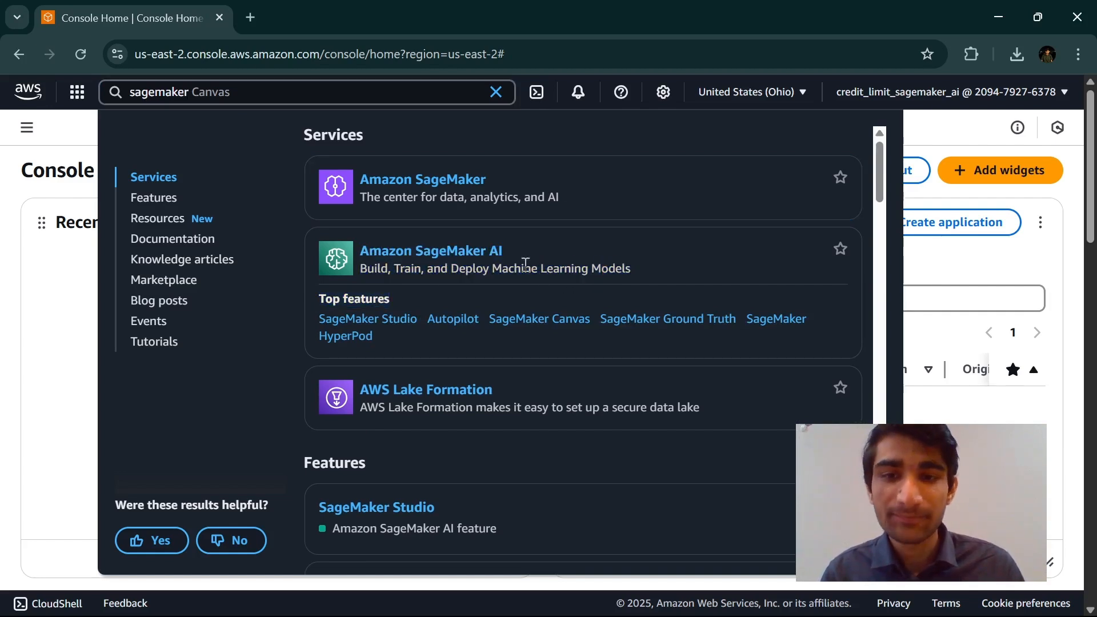
click(418, 261)
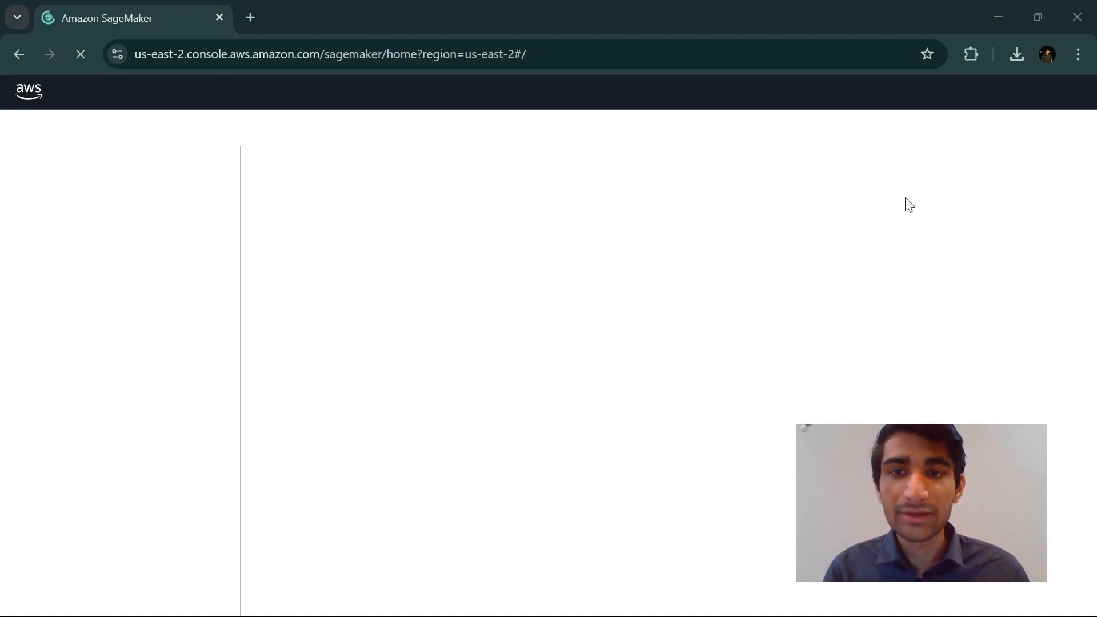
click(814, 207)
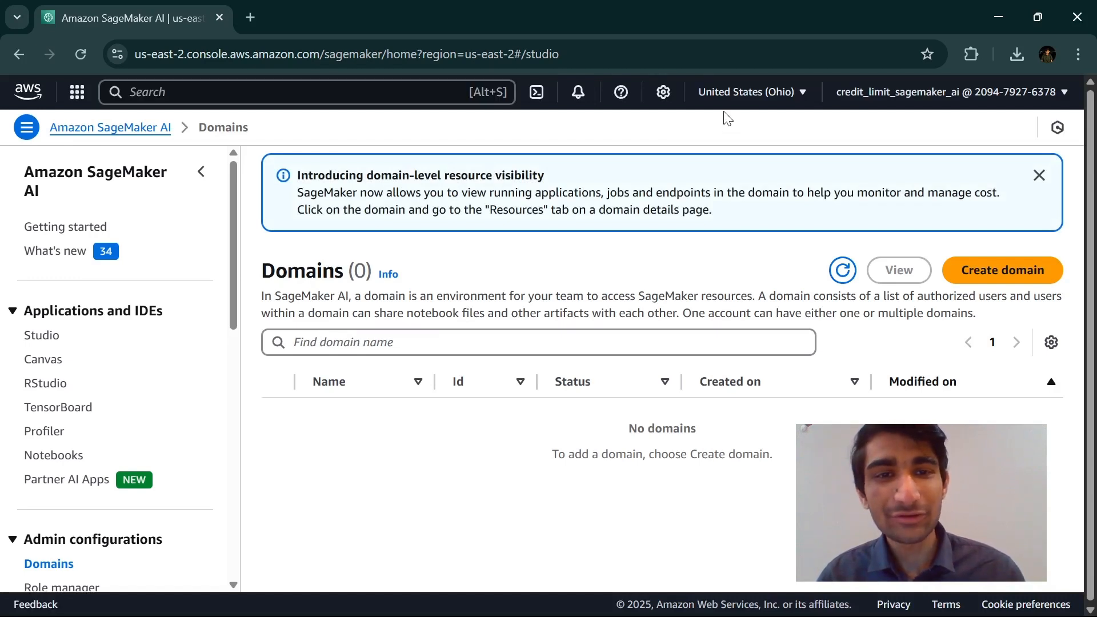
Step: Look over the available AWS Regions and the Domains heading, and close the stray domain documentation page
click(746, 92)
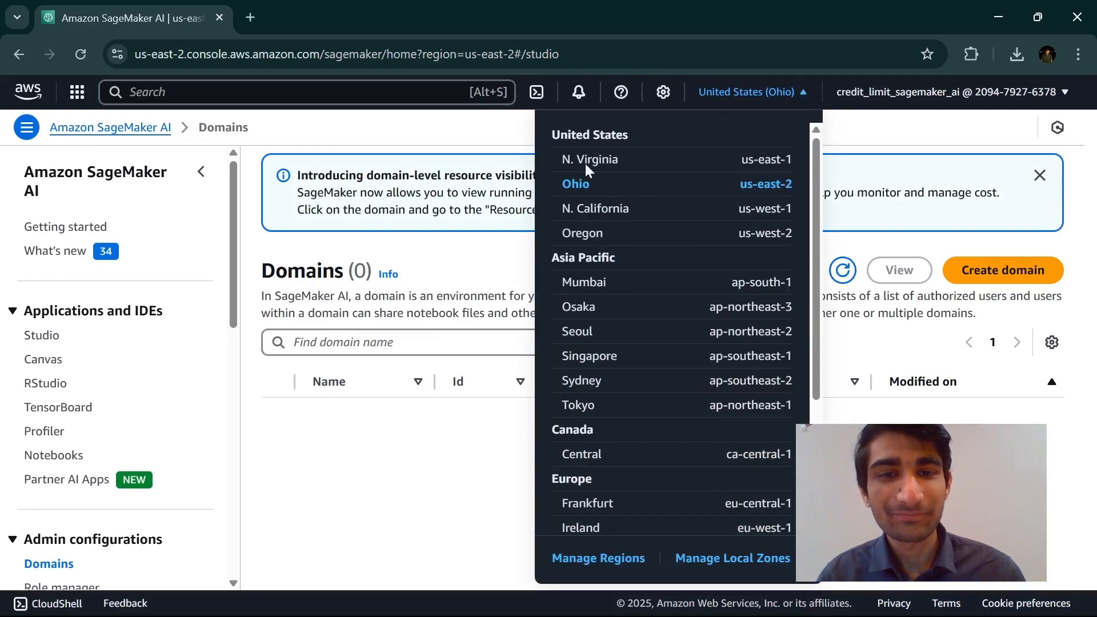
click(786, 94)
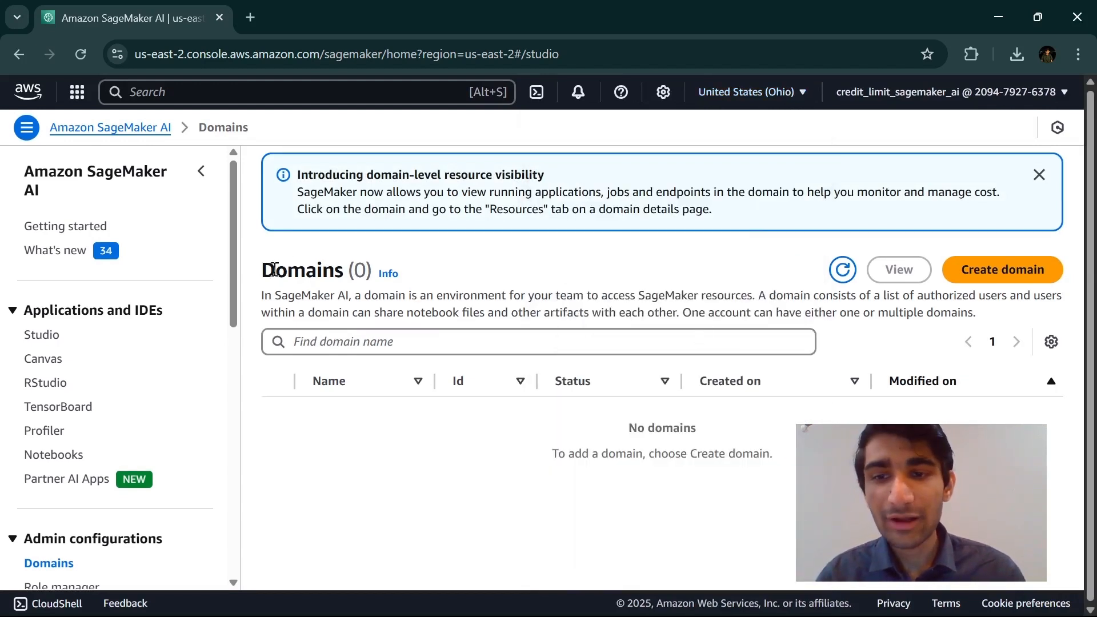
drag(271, 270, 387, 274)
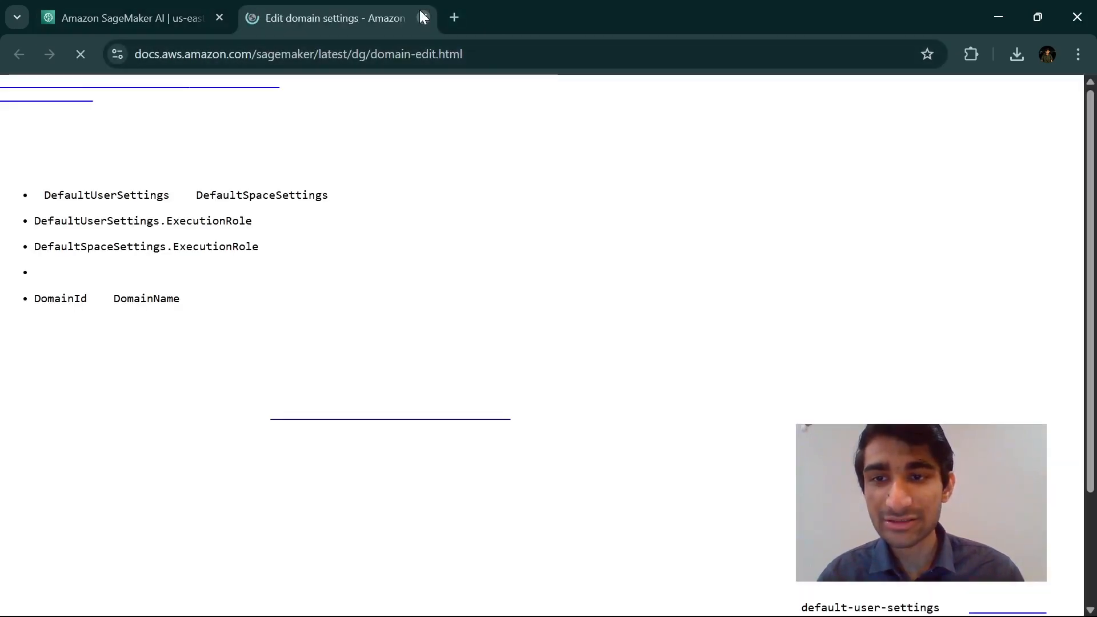
click(421, 12)
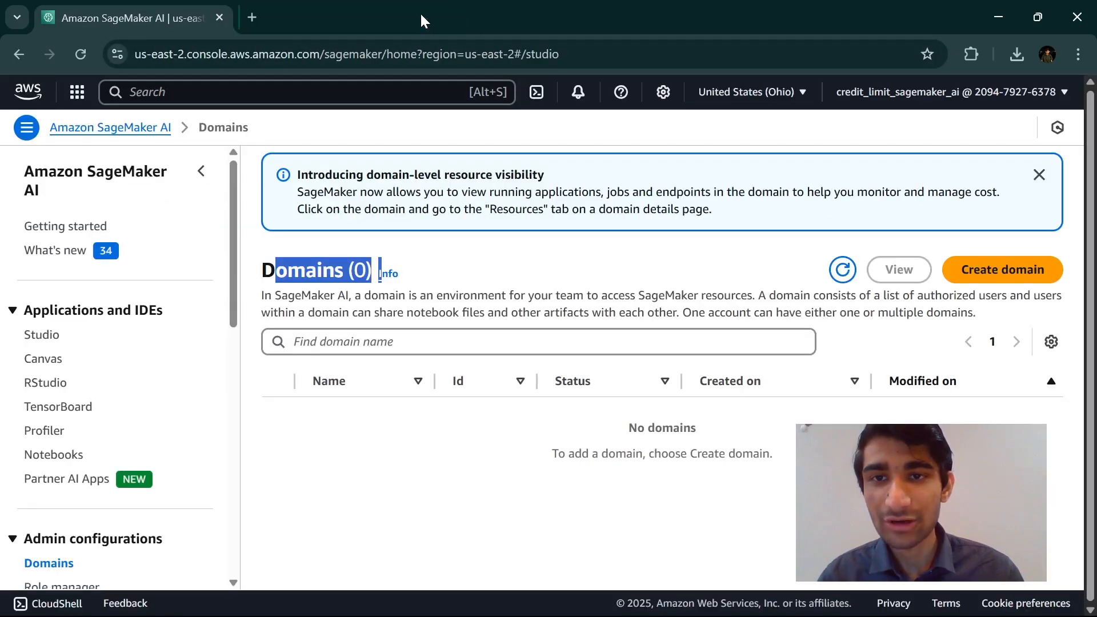
click(445, 441)
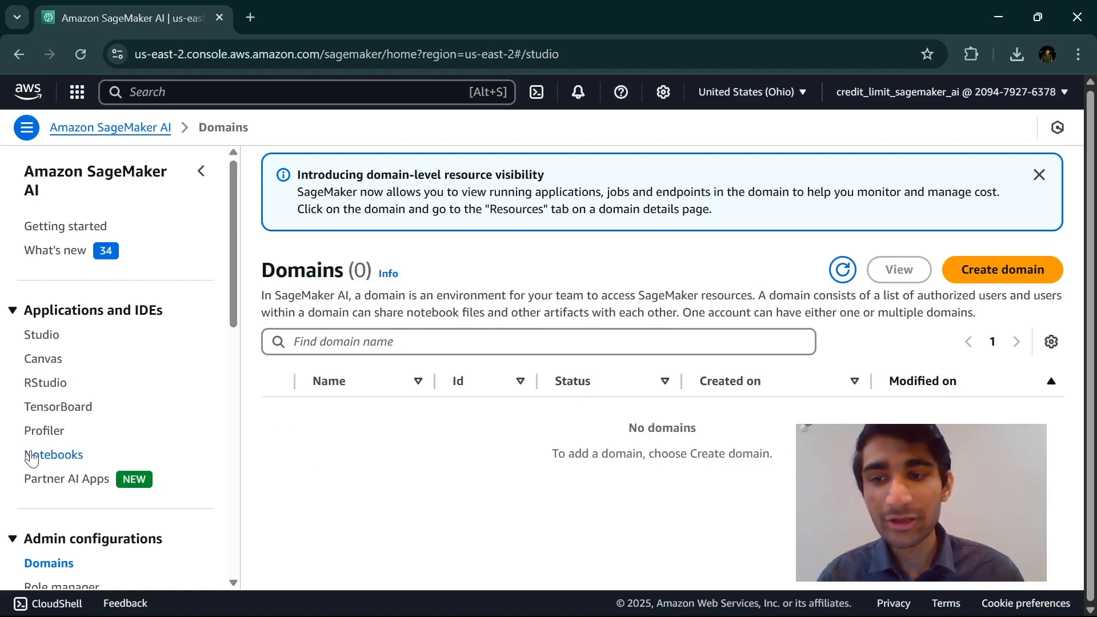
Step: Look through the Training and Inference sections of the SageMaker AI navigation and collapse both again
scroll(27, 460, down, 6)
scroll(26, 460, down, 5)
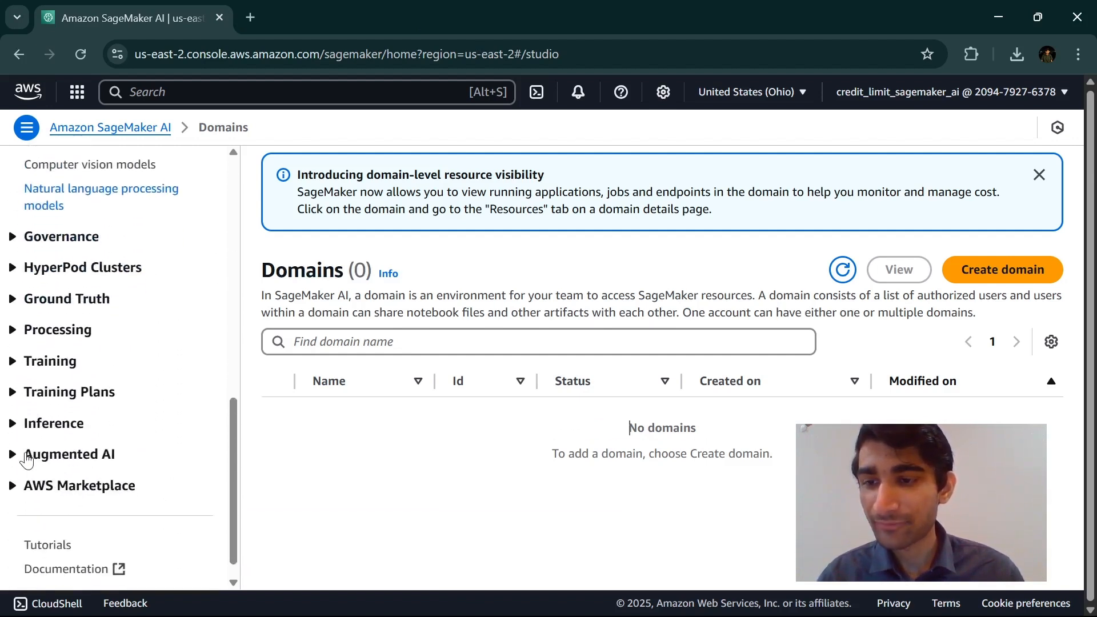
scroll(25, 457, up, 1)
click(13, 387)
scroll(34, 343, down, 2)
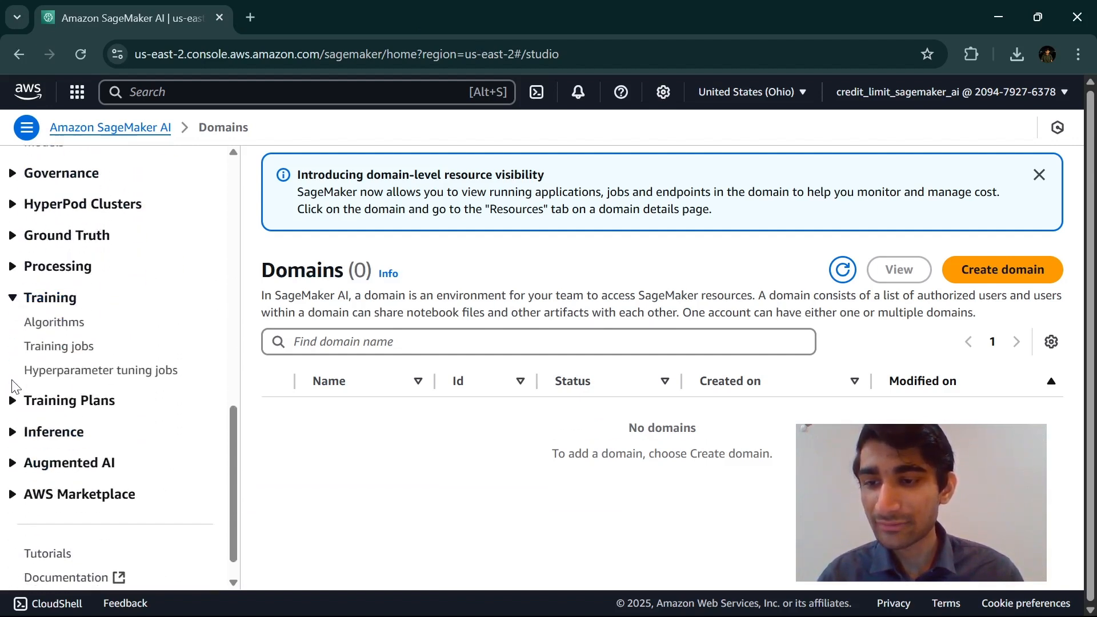
click(67, 297)
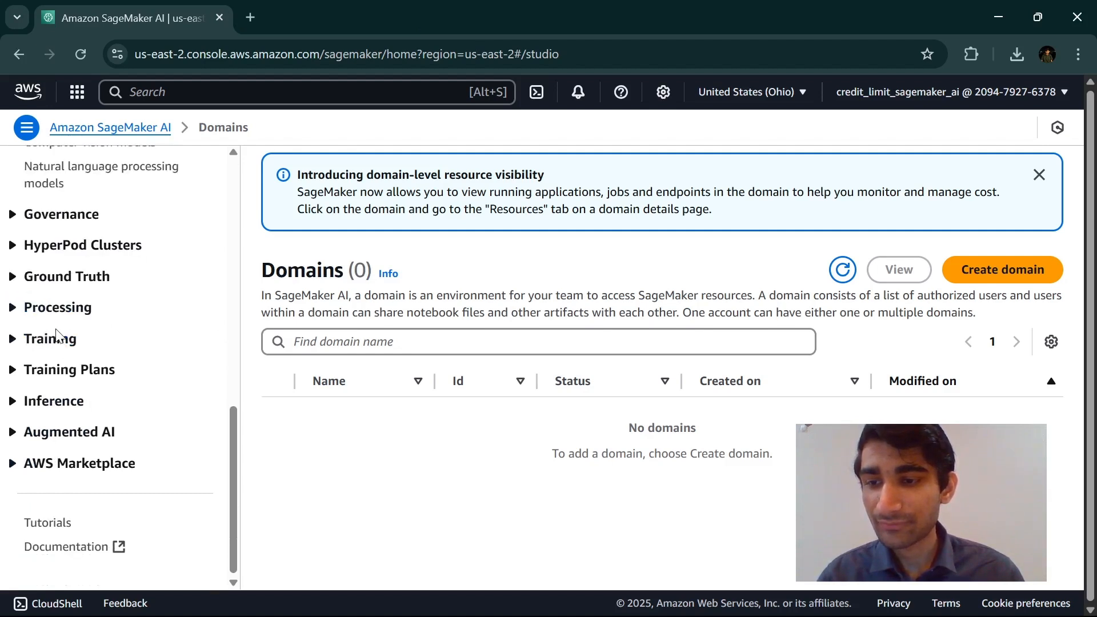
click(60, 401)
scroll(77, 483, down, 1)
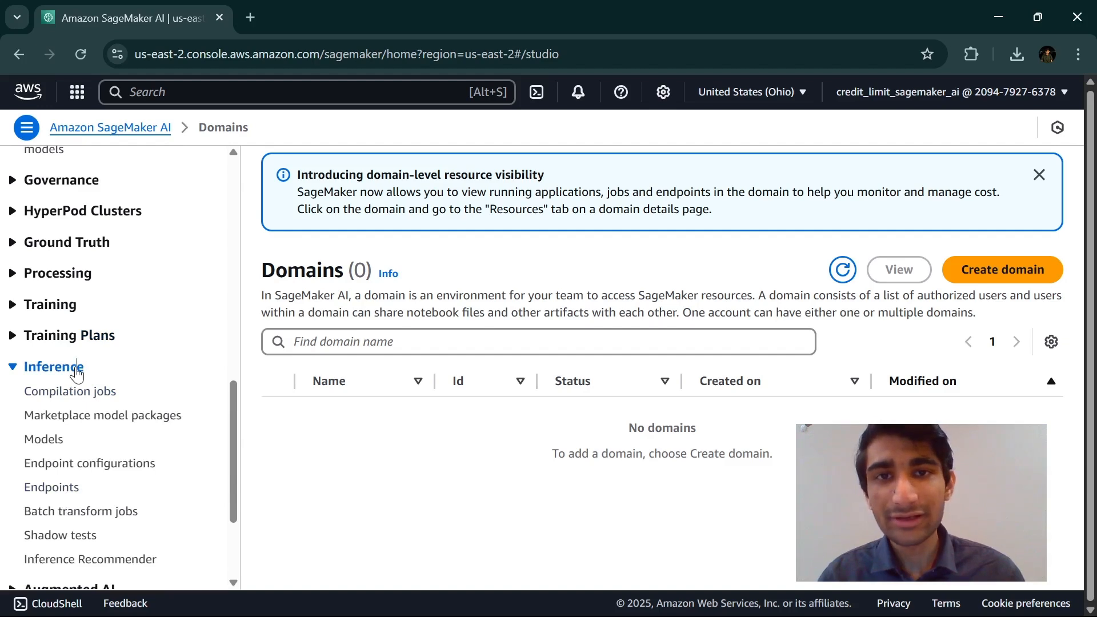
click(73, 366)
Step: Open the Training jobs list and examine the durations and statuses of the past jobs
click(57, 339)
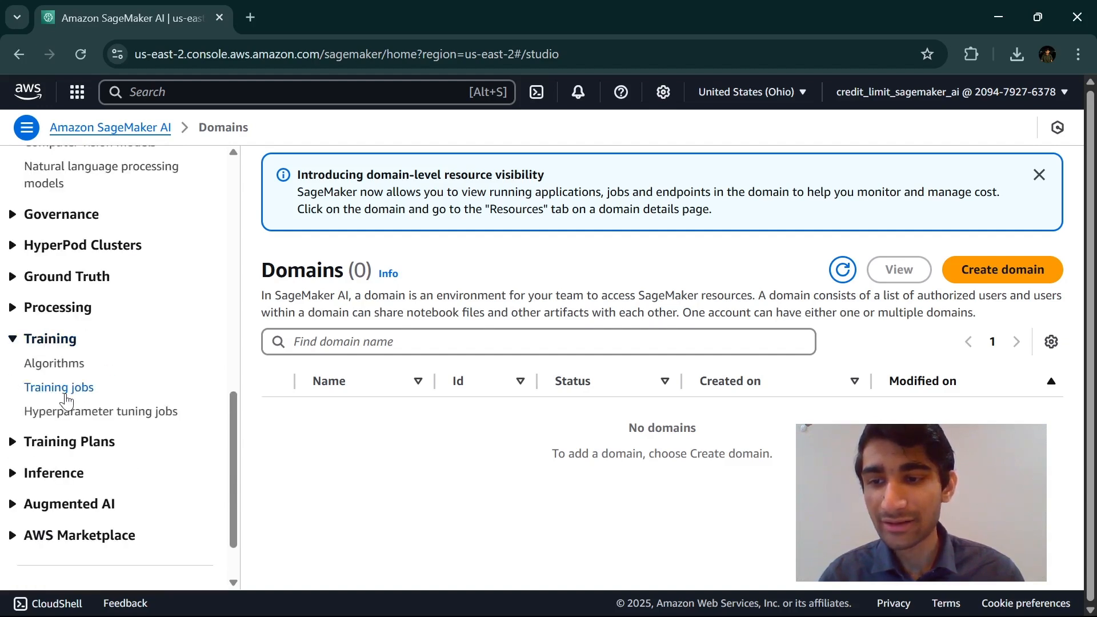
click(62, 392)
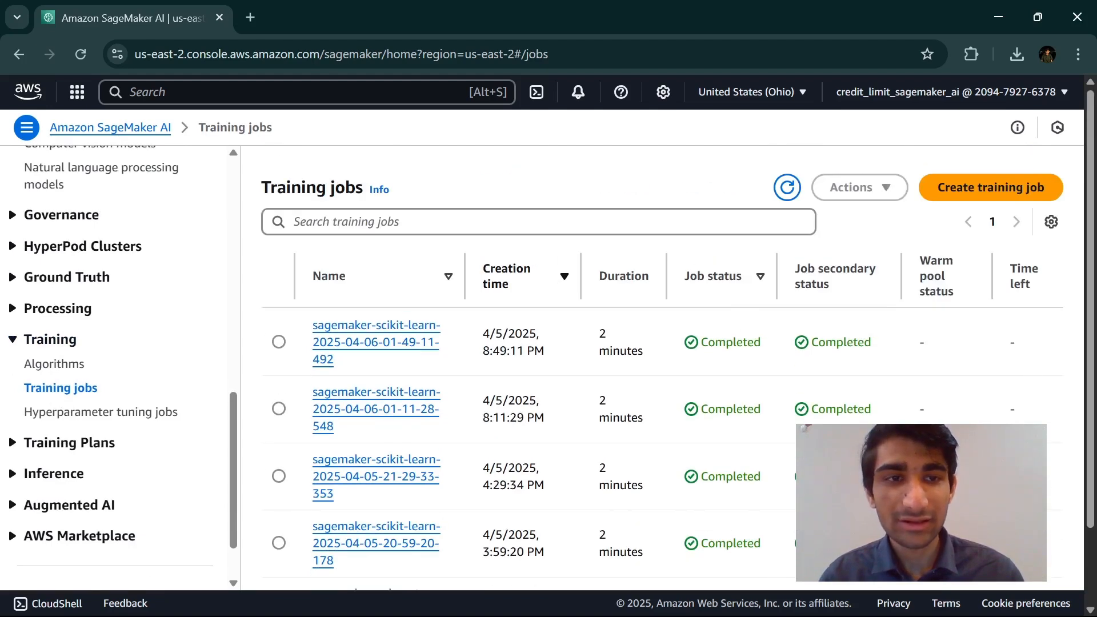
scroll(663, 534, down, 2)
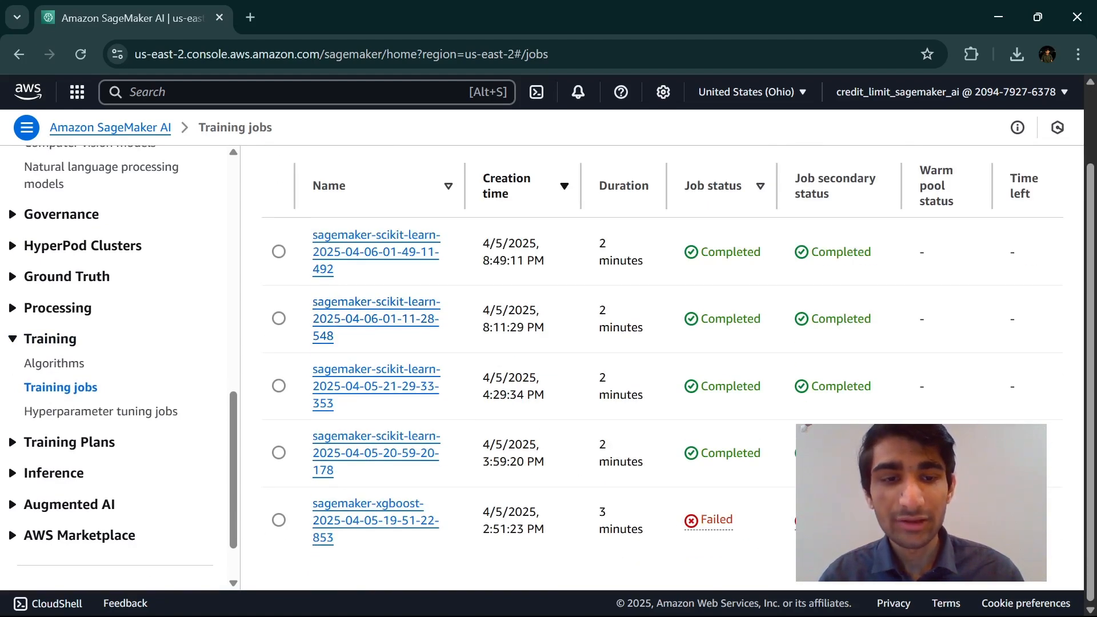
click(639, 255)
scroll(674, 279, up, 2)
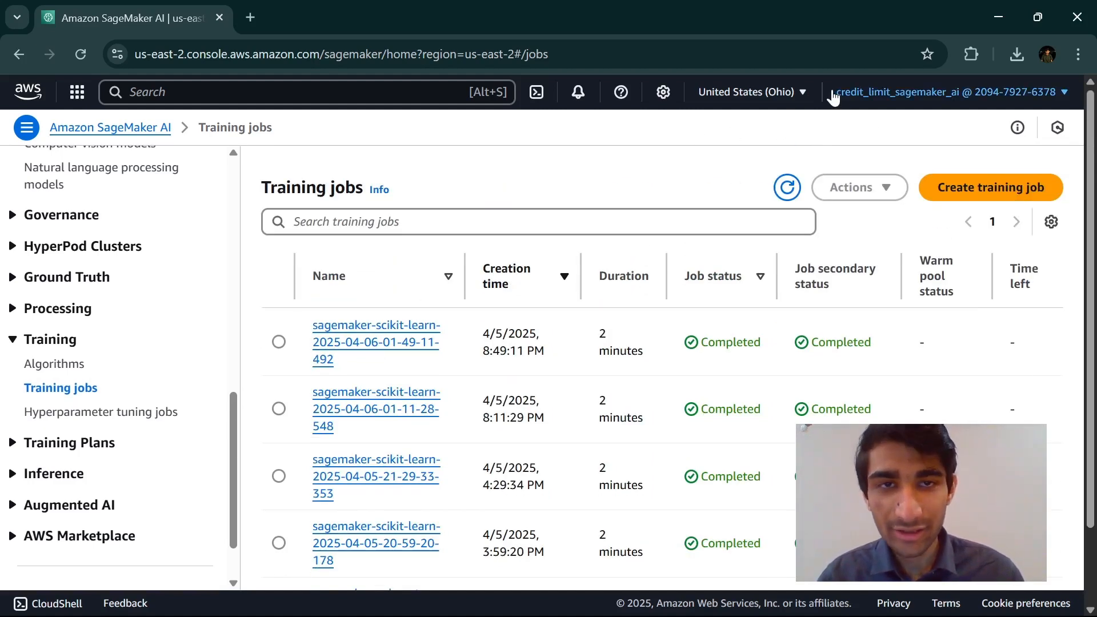
scroll(698, 425, down, 2)
scroll(698, 426, up, 2)
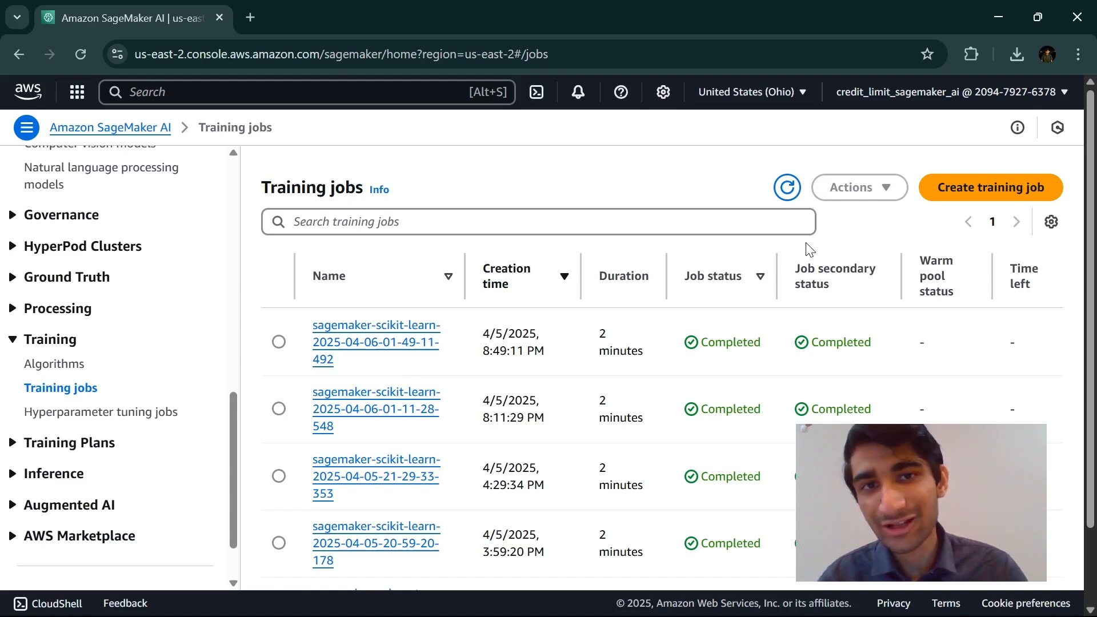
scroll(810, 250, down, 2)
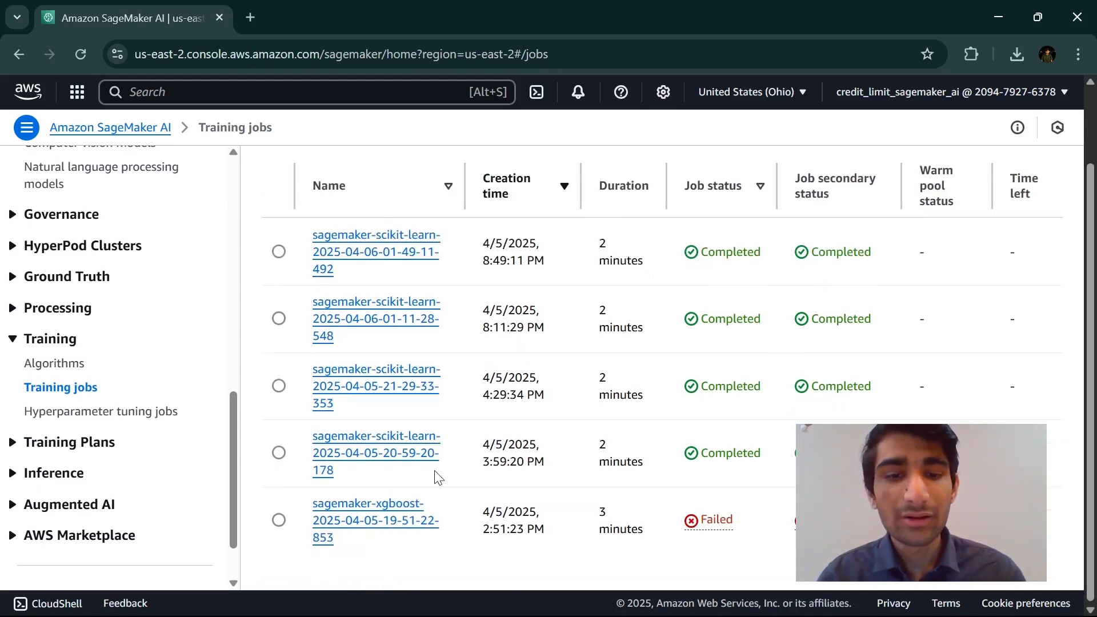
drag(836, 252, 513, 227)
click(512, 227)
scroll(465, 245, up, 2)
Step: Return to the Domains list under Admin configurations and start creating a domain
scroll(58, 240, up, 3)
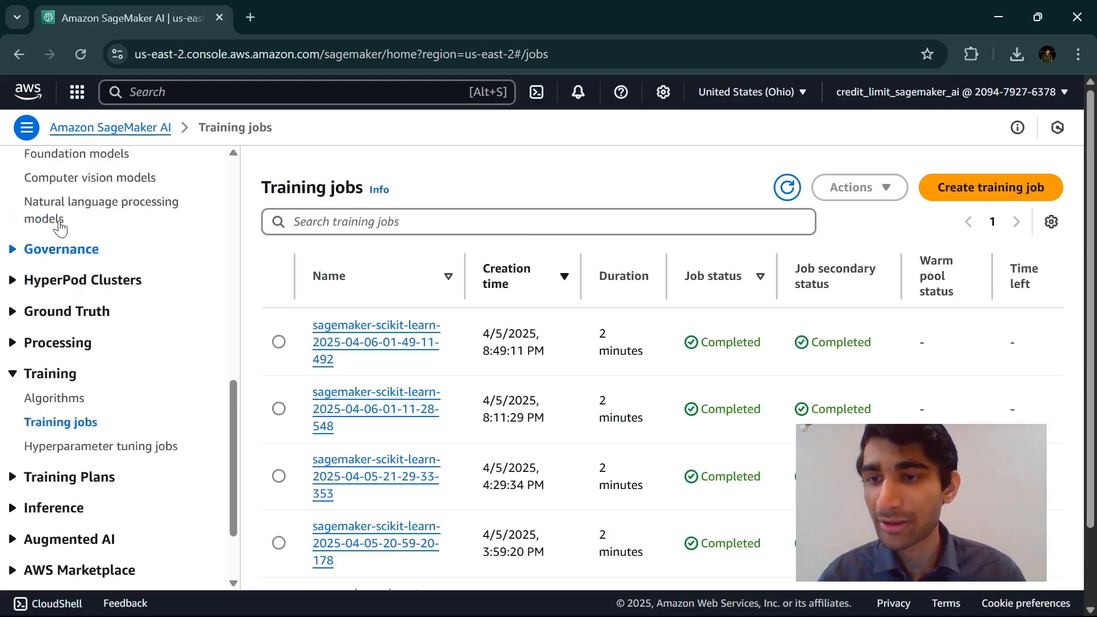
scroll(57, 245, up, 5)
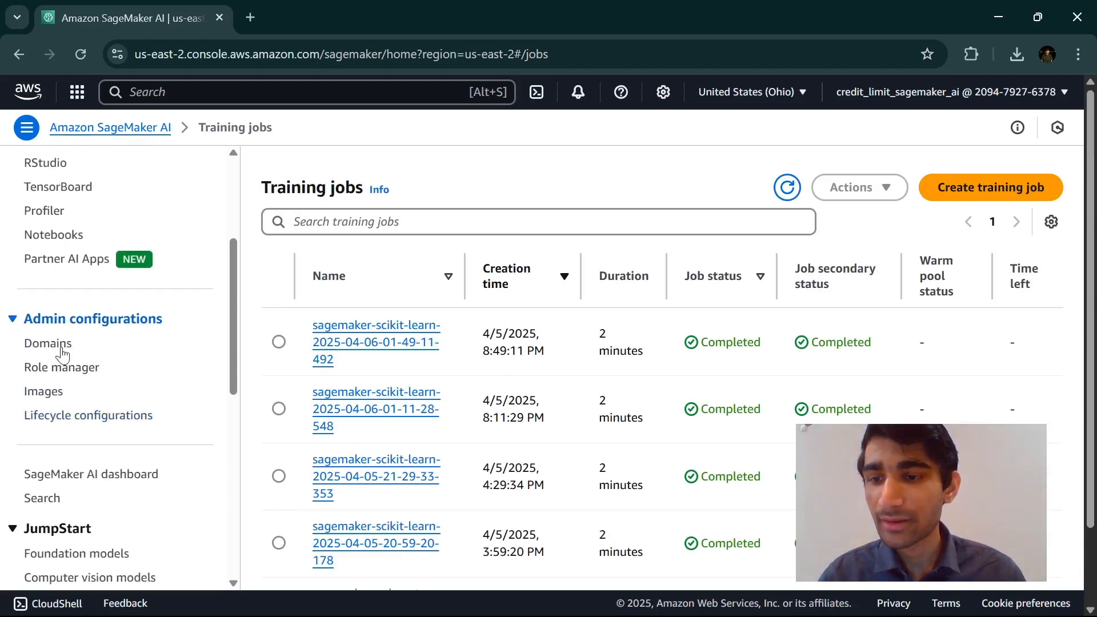
click(51, 347)
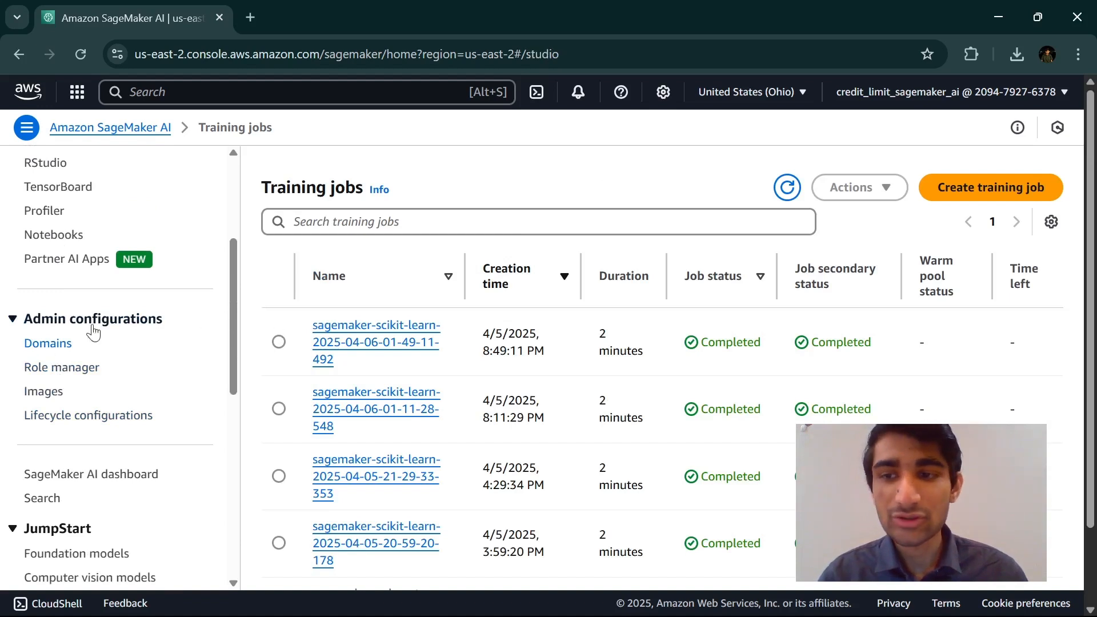
scroll(71, 348, up, 1)
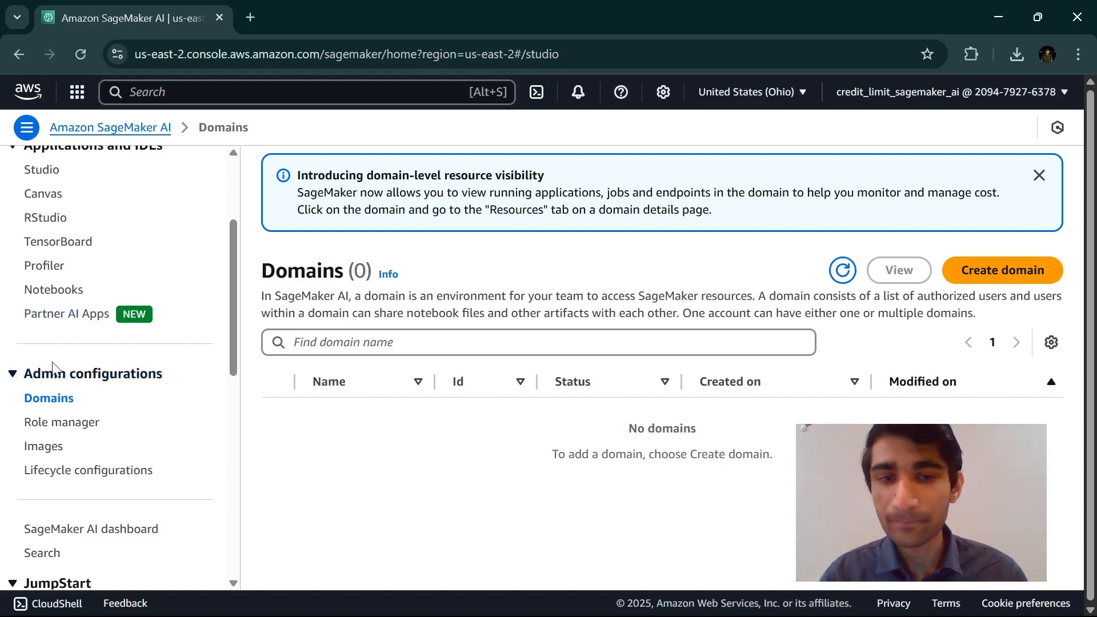
click(982, 266)
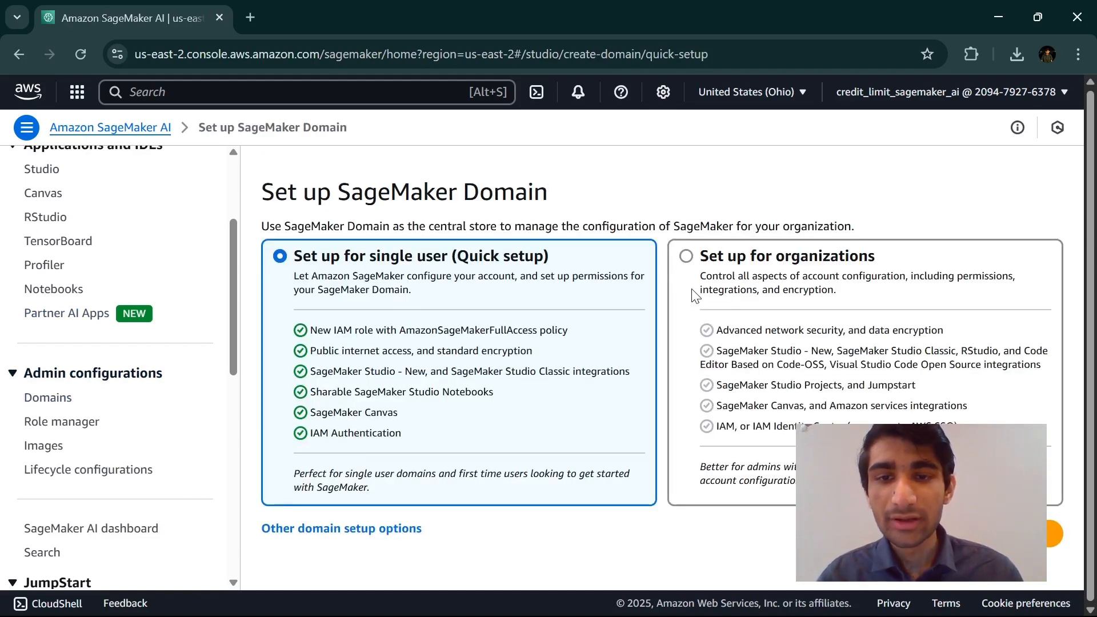
Step: Compare the features of the single-user Quick setup with those of the setup for organizations
drag(337, 256, 425, 229)
click(426, 229)
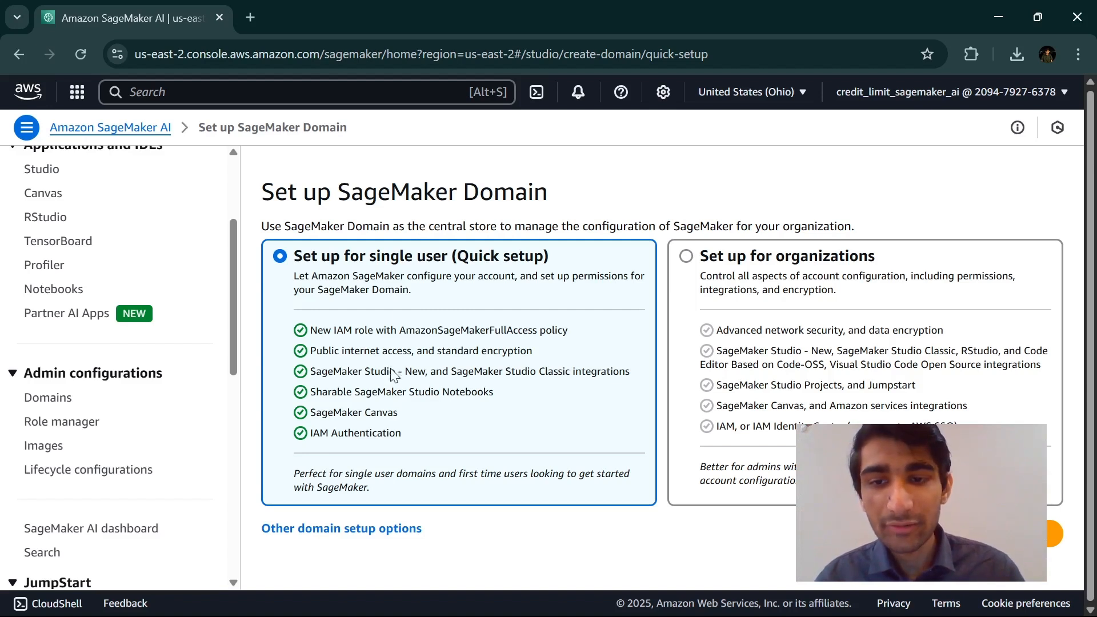
drag(332, 330, 411, 317)
drag(740, 323, 911, 395)
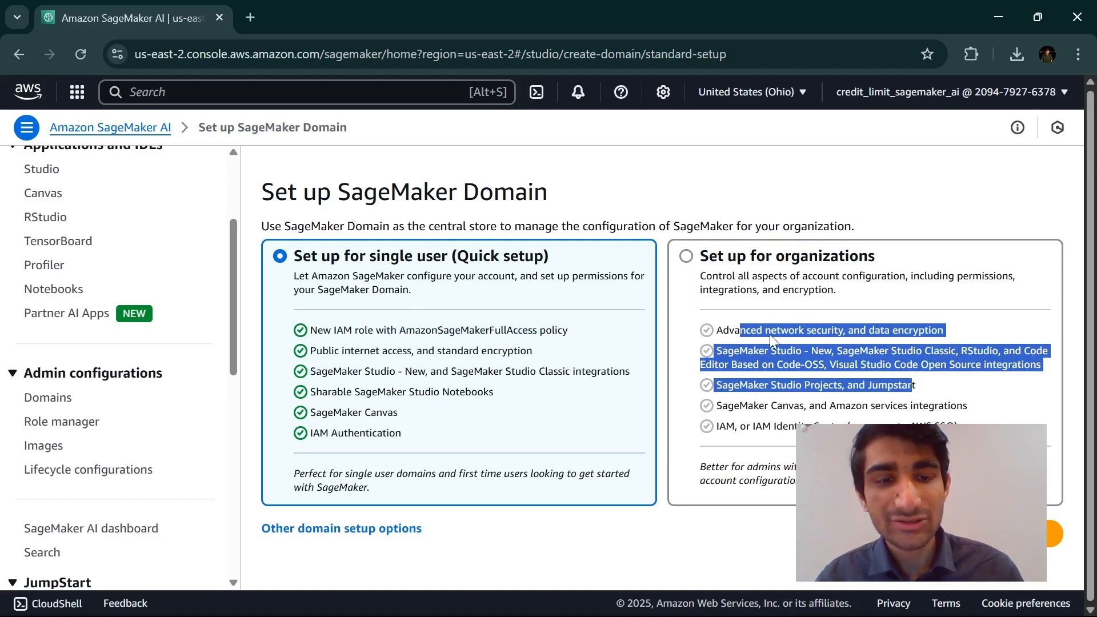
click(797, 345)
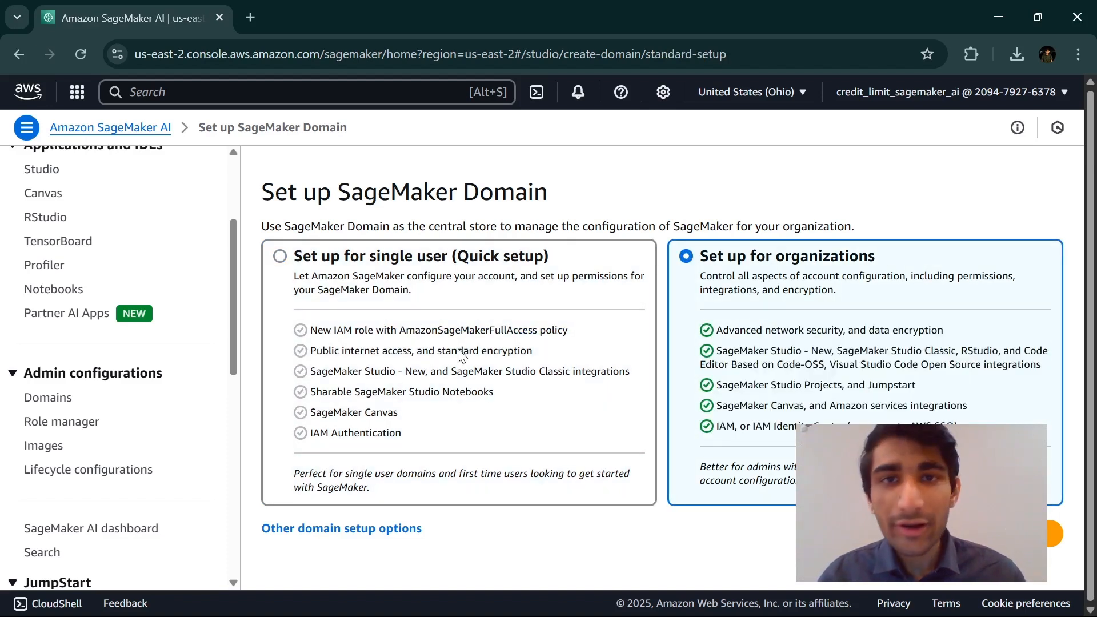
Step: Set up the SageMaker domain for a single user with Quick setup and look over its domain settings
click(346, 255)
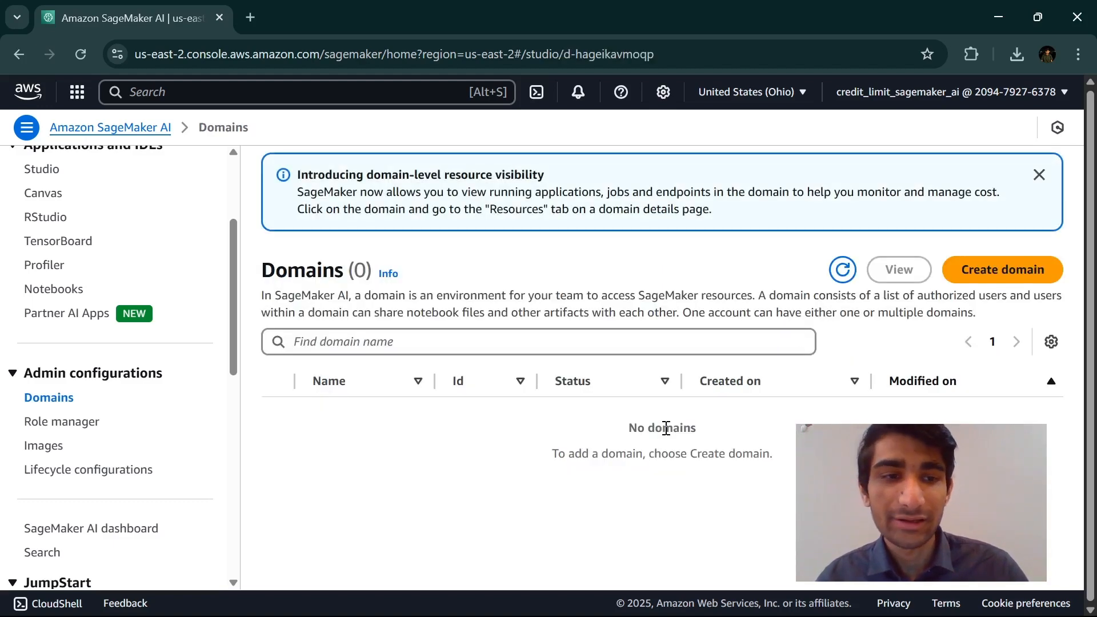
scroll(668, 436, down, 20)
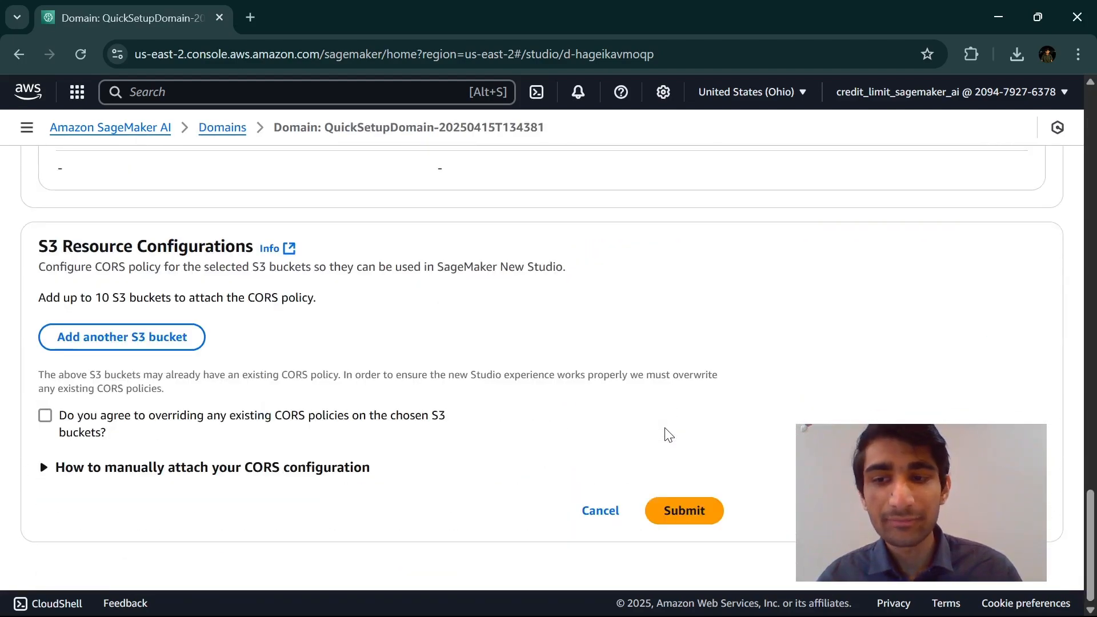
scroll(664, 434, up, 20)
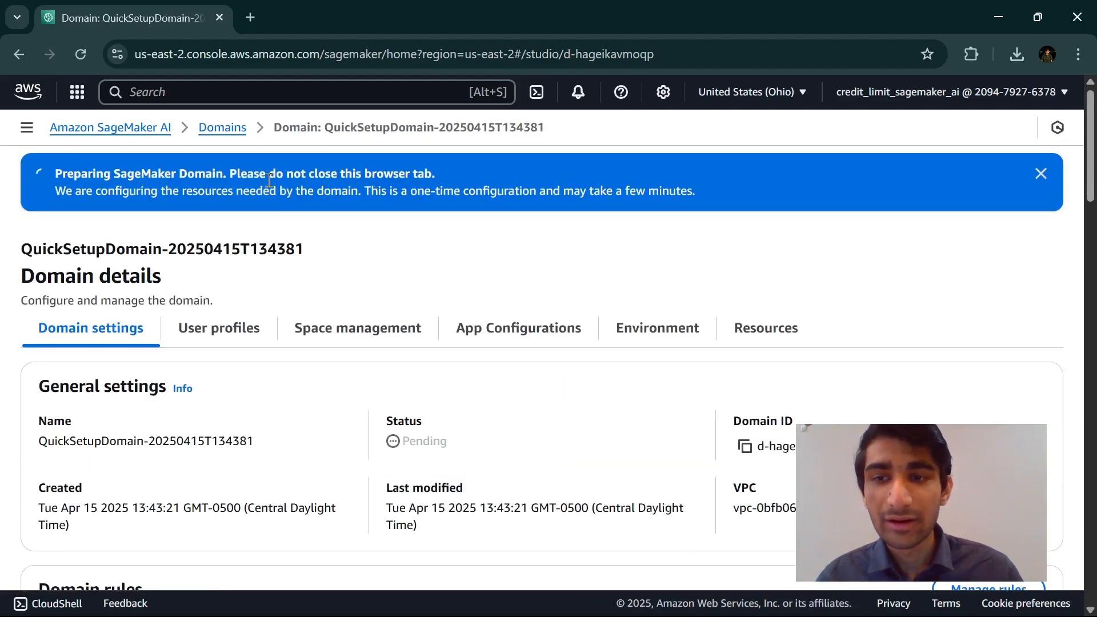
Step: Refresh the Domains list, open the quick-setup domain and examine its general settings, domain rules and S3 resource configurations
click(228, 326)
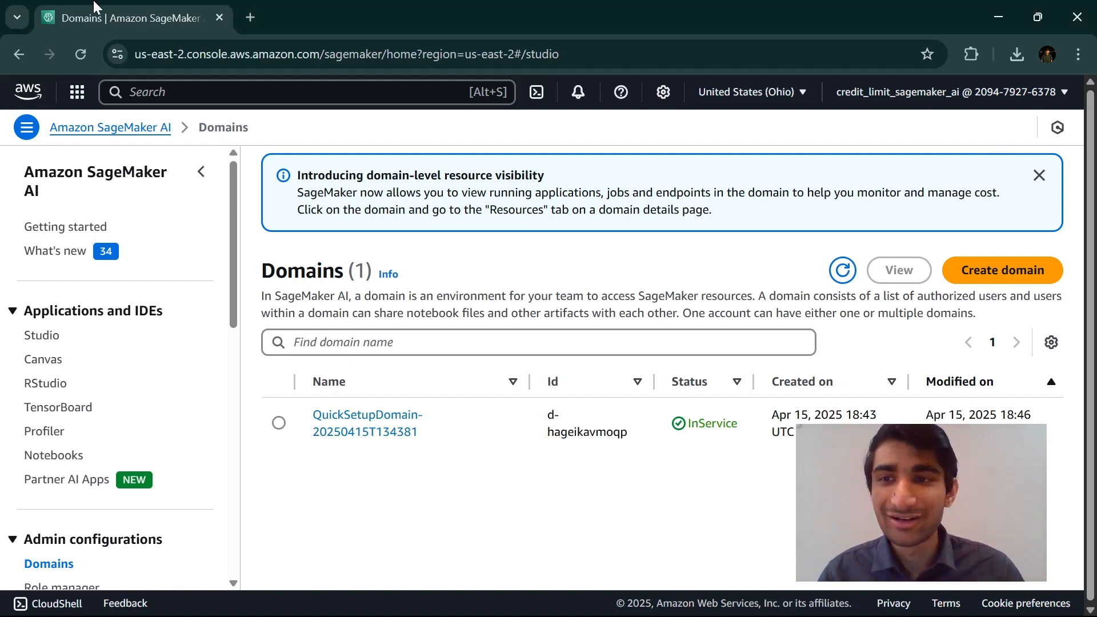
click(80, 54)
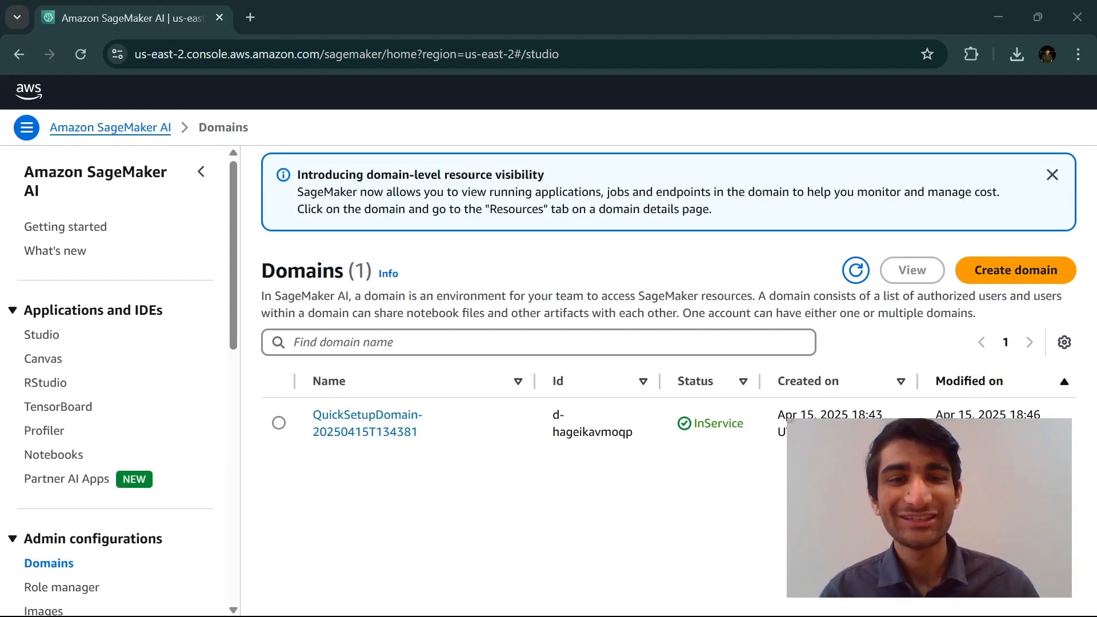
click(341, 263)
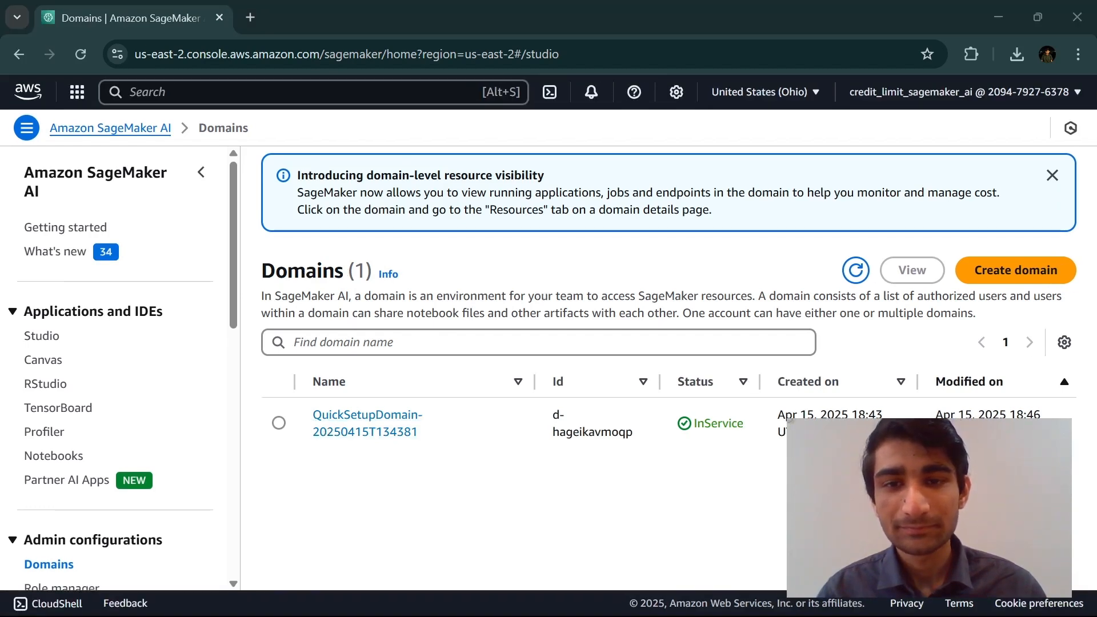
click(342, 424)
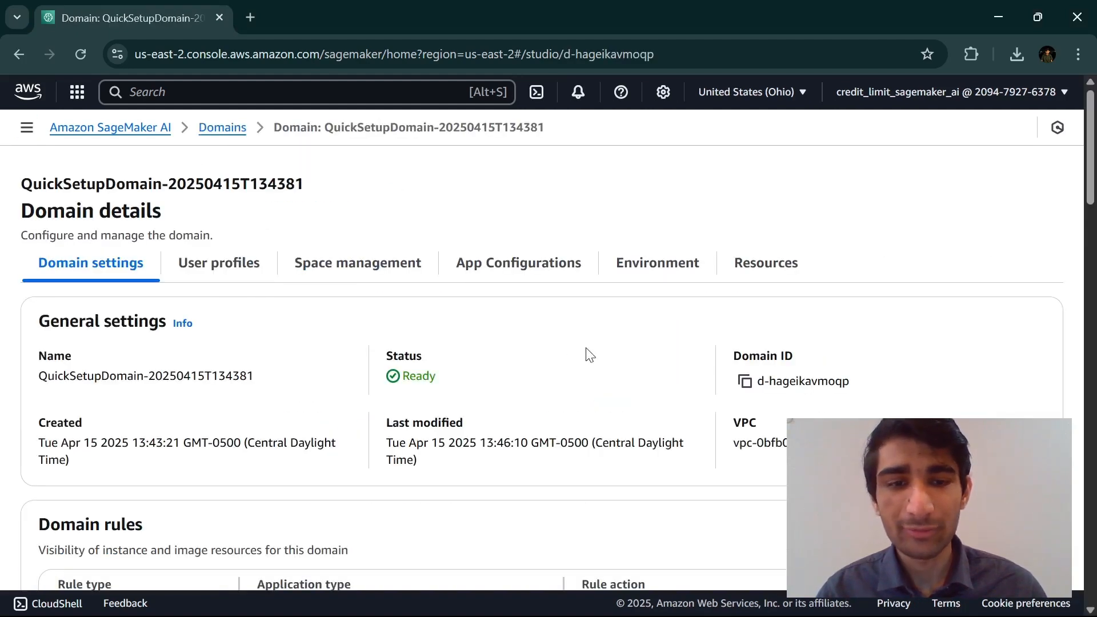
scroll(592, 355, down, 15)
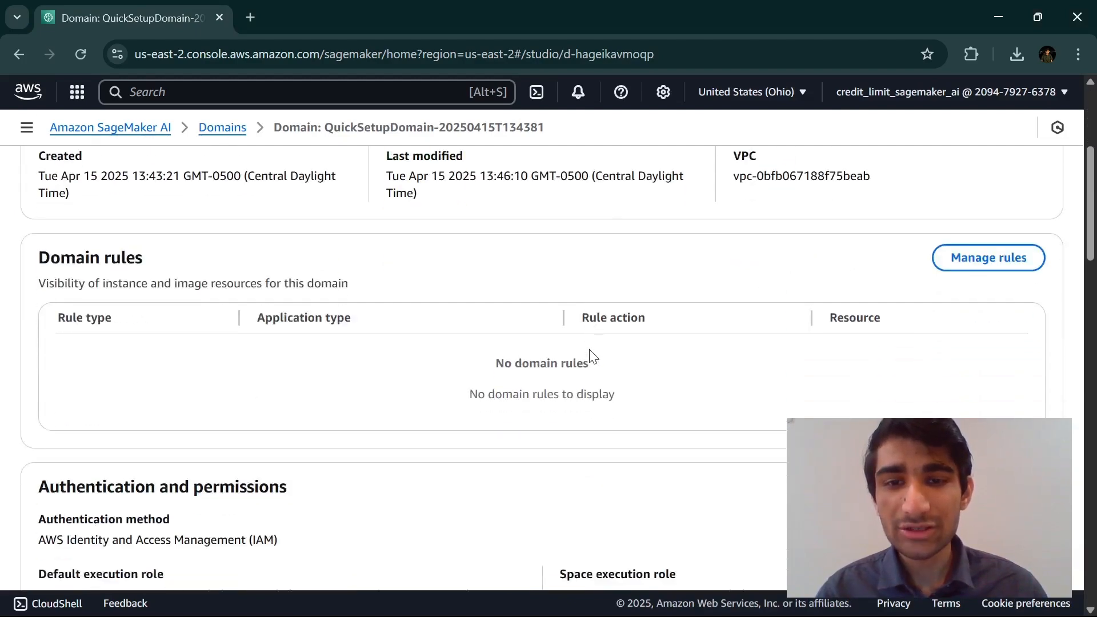
scroll(591, 349, down, 3)
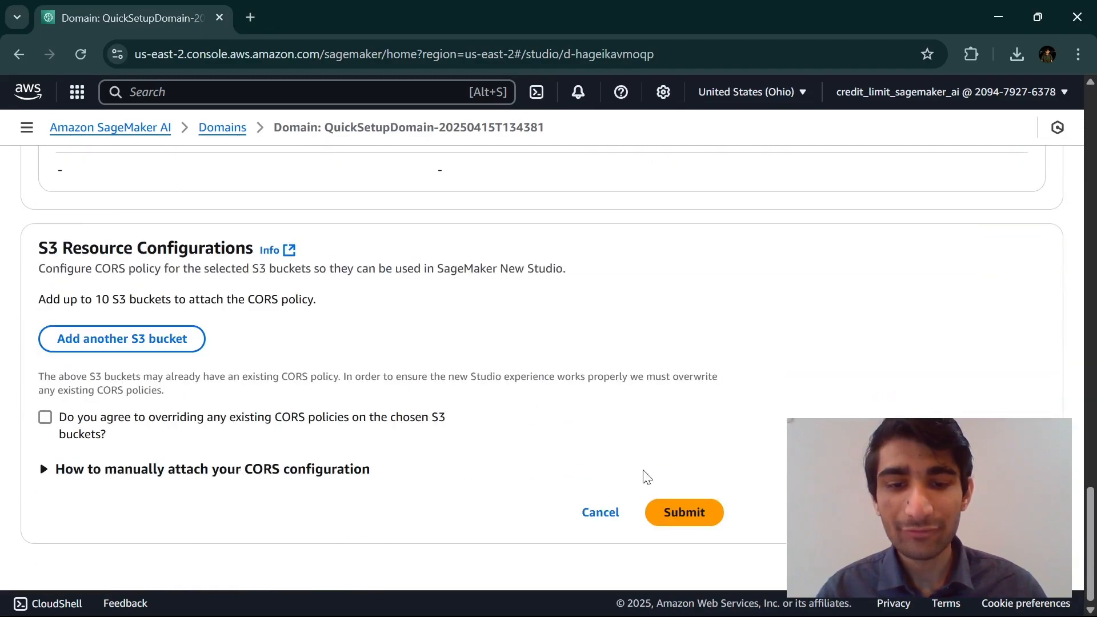
scroll(517, 335, up, 15)
scroll(517, 335, up, 4)
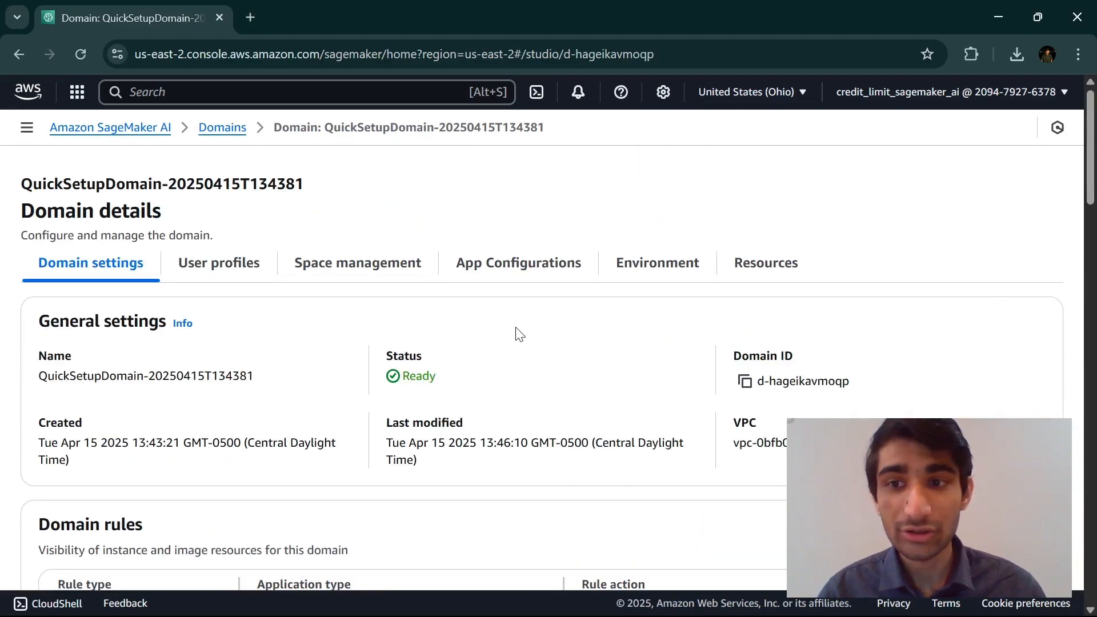
Step: Open the domain's user profiles and look over the general settings for adding a user profile, advancing to Configure Applications
click(225, 263)
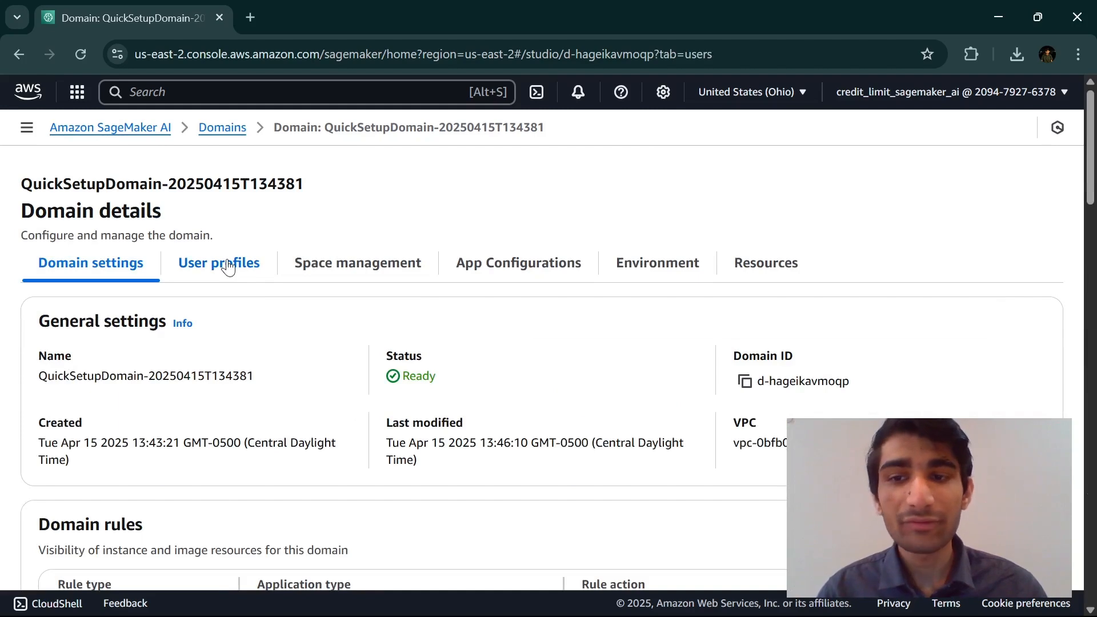
click(260, 267)
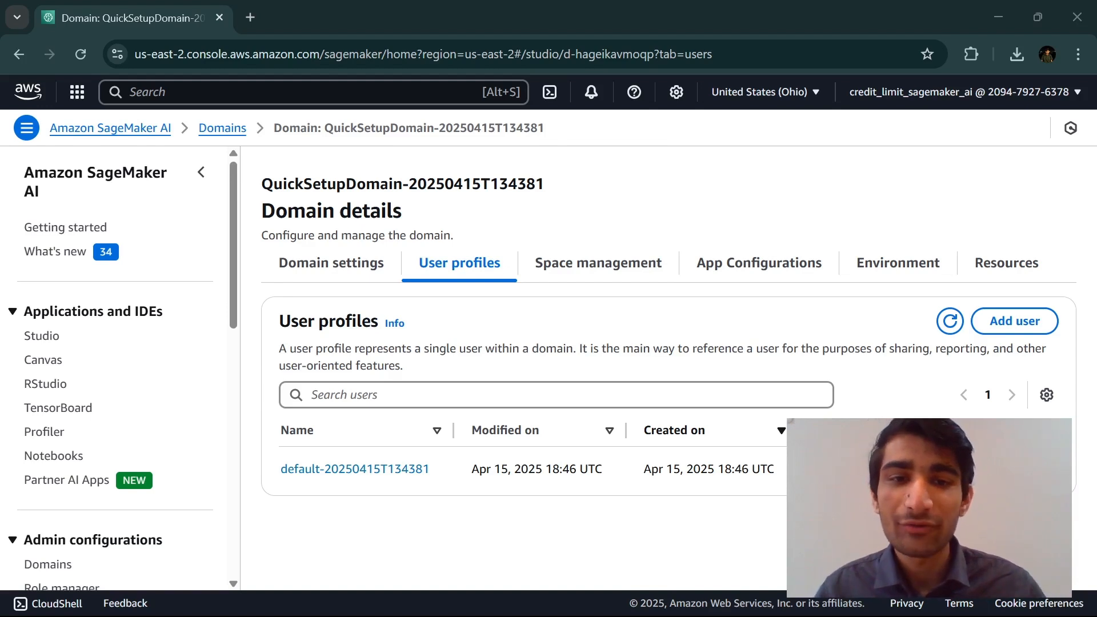
click(998, 330)
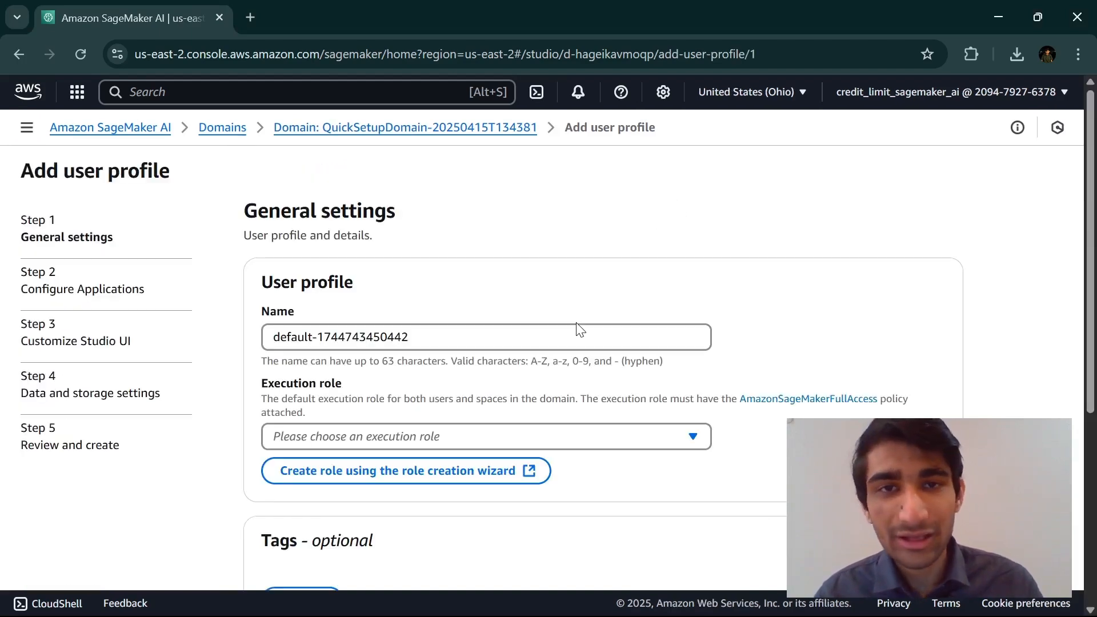
scroll(580, 330, down, 5)
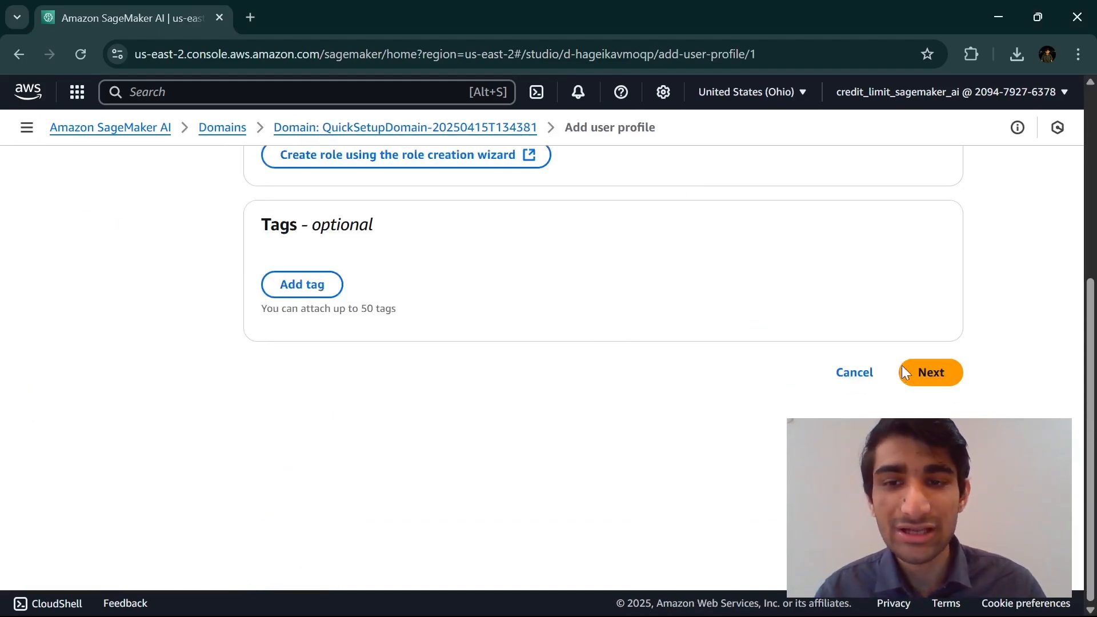
click(921, 372)
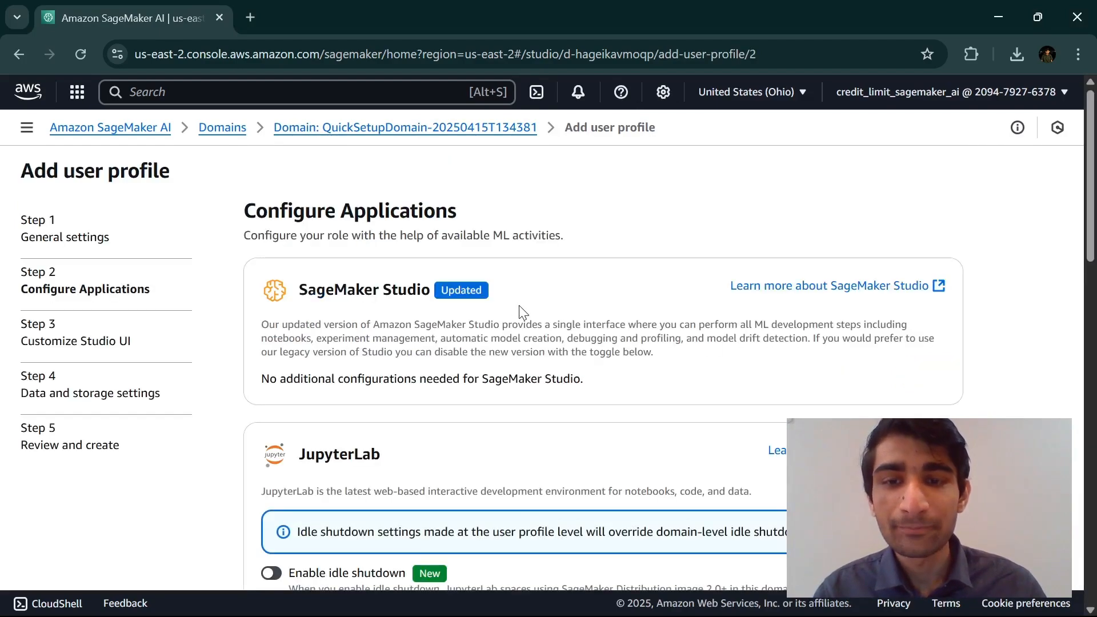
Step: Examine the Configure Applications options for the new user profile, especially the JupyterLab idle shutdown setting and the MLflow description
scroll(518, 311, down, 15)
scroll(395, 389, up, 2)
scroll(394, 389, up, 15)
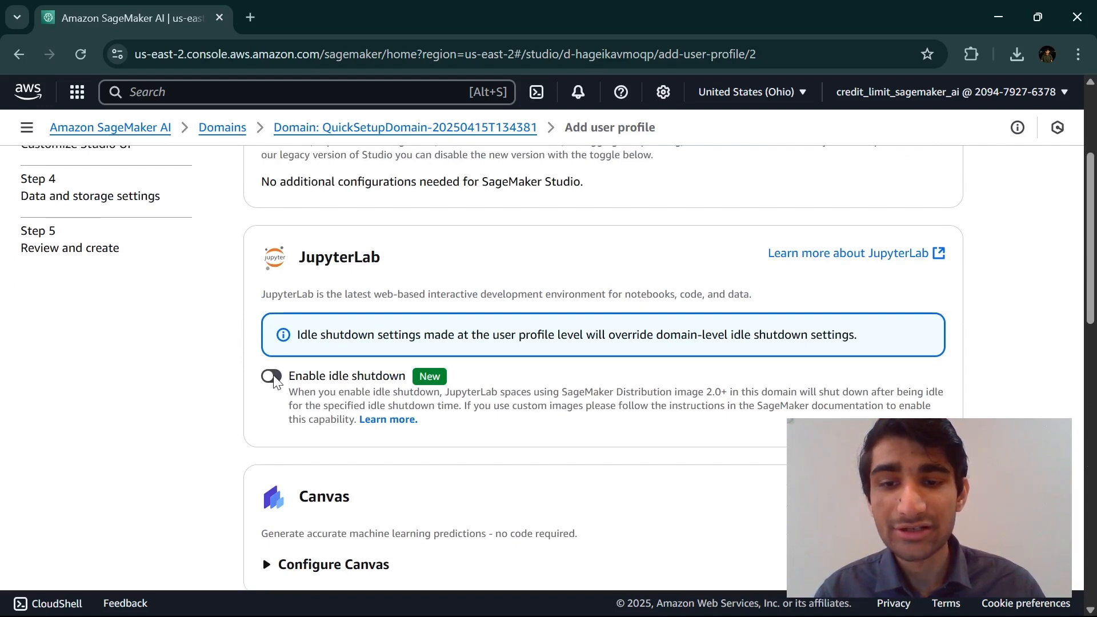
scroll(274, 380, up, 1)
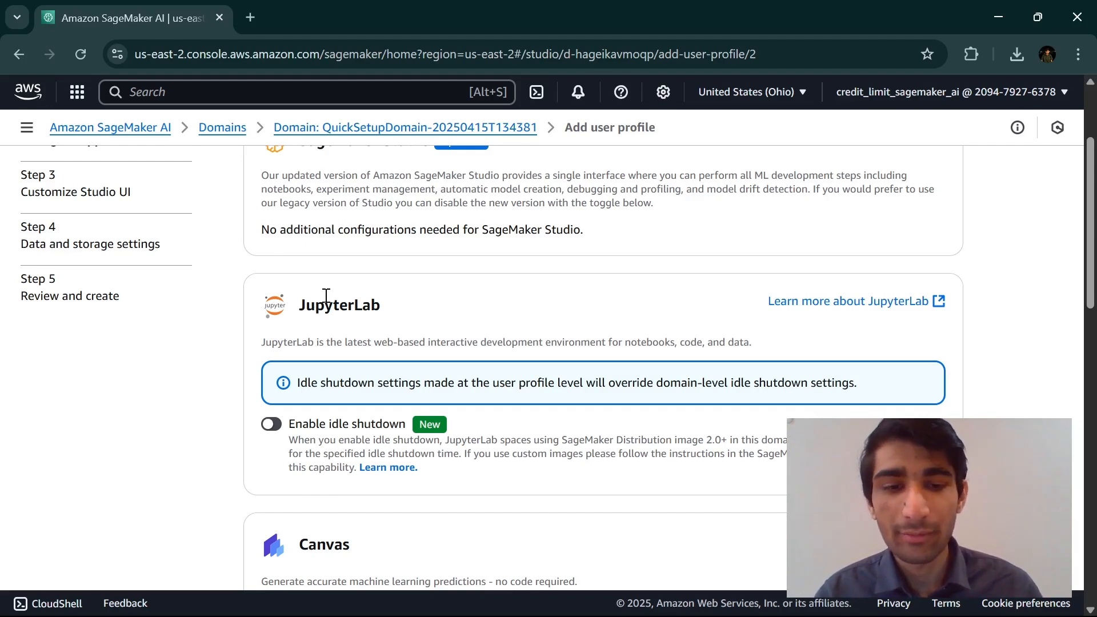
scroll(453, 298, up, 3)
scroll(455, 298, down, 12)
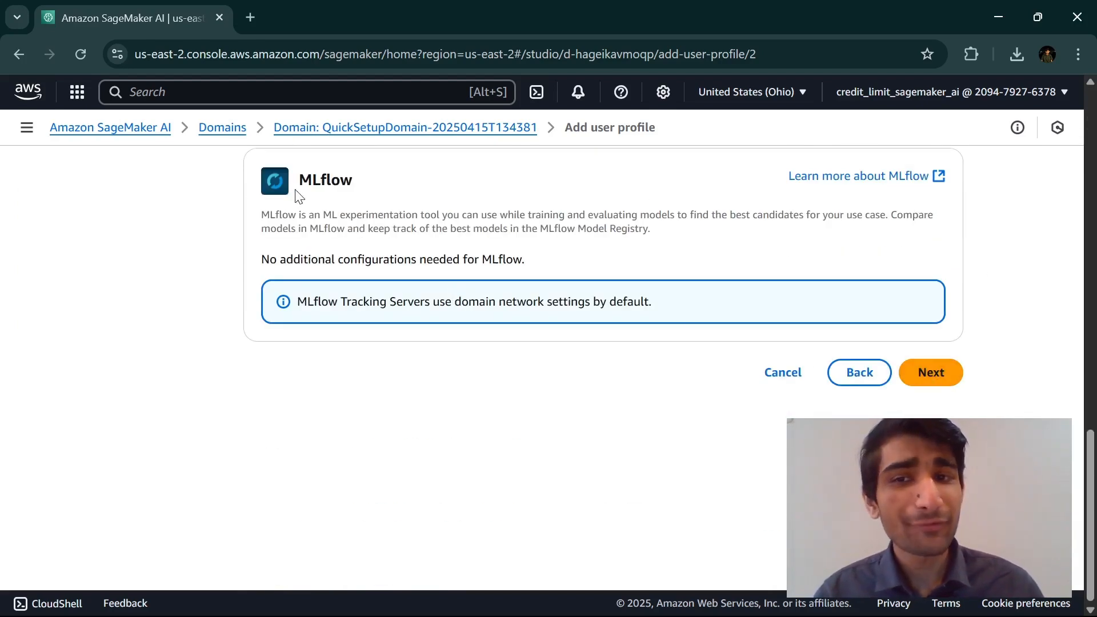
drag(293, 183, 521, 256)
click(498, 223)
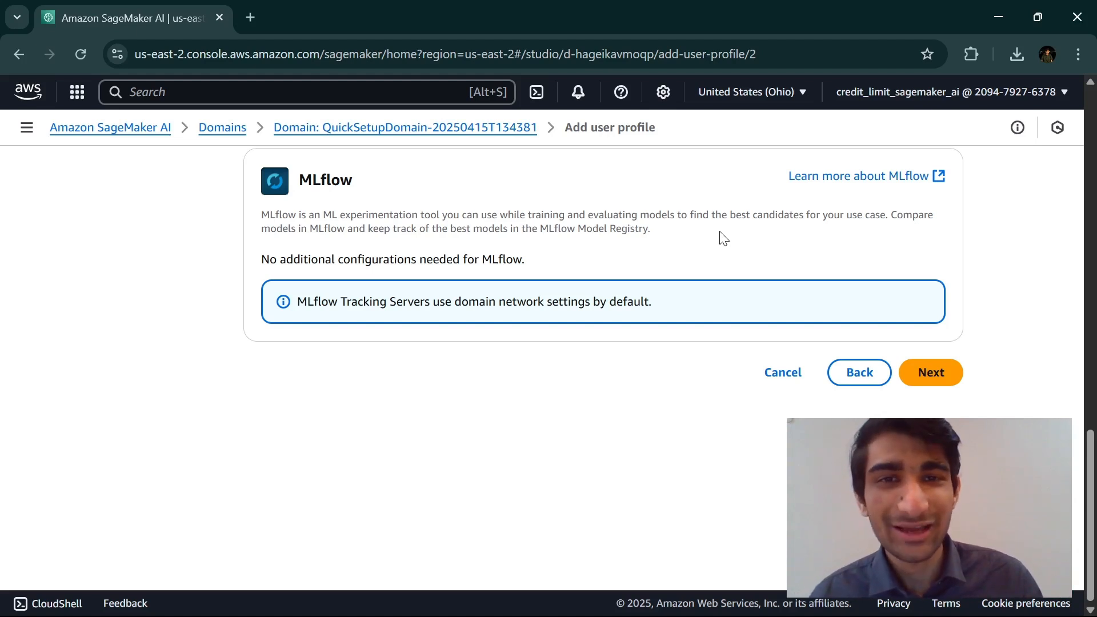
Step: Advance to Customize Studio UI and examine which applications and ML tools can be shown or hidden in Studio
click(925, 374)
scroll(926, 375, down, 20)
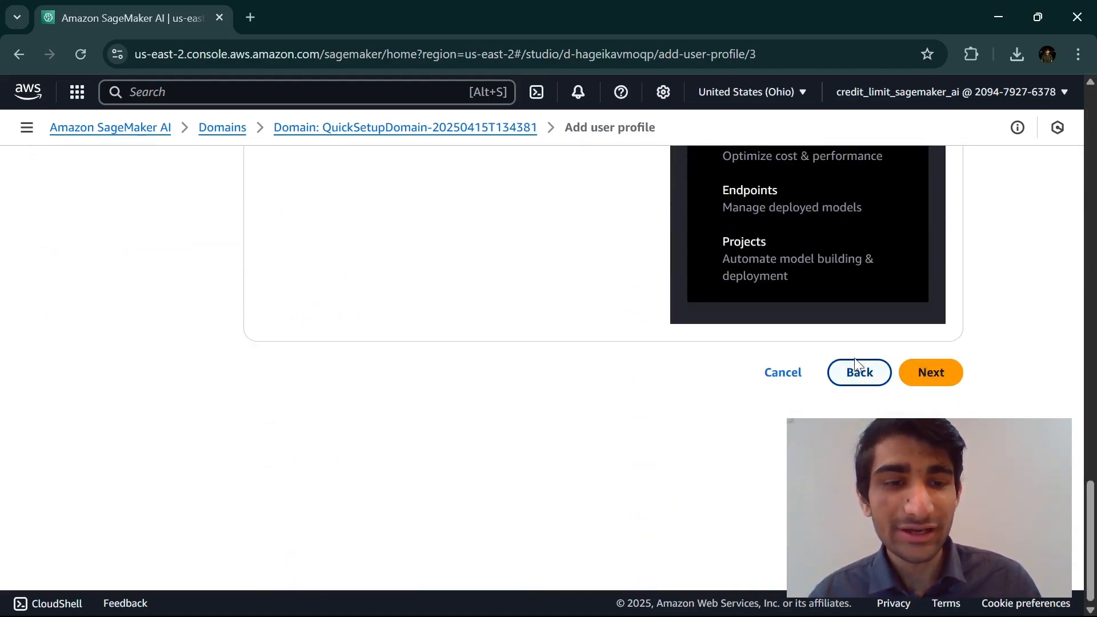
scroll(764, 380, up, 10)
scroll(766, 382, up, 5)
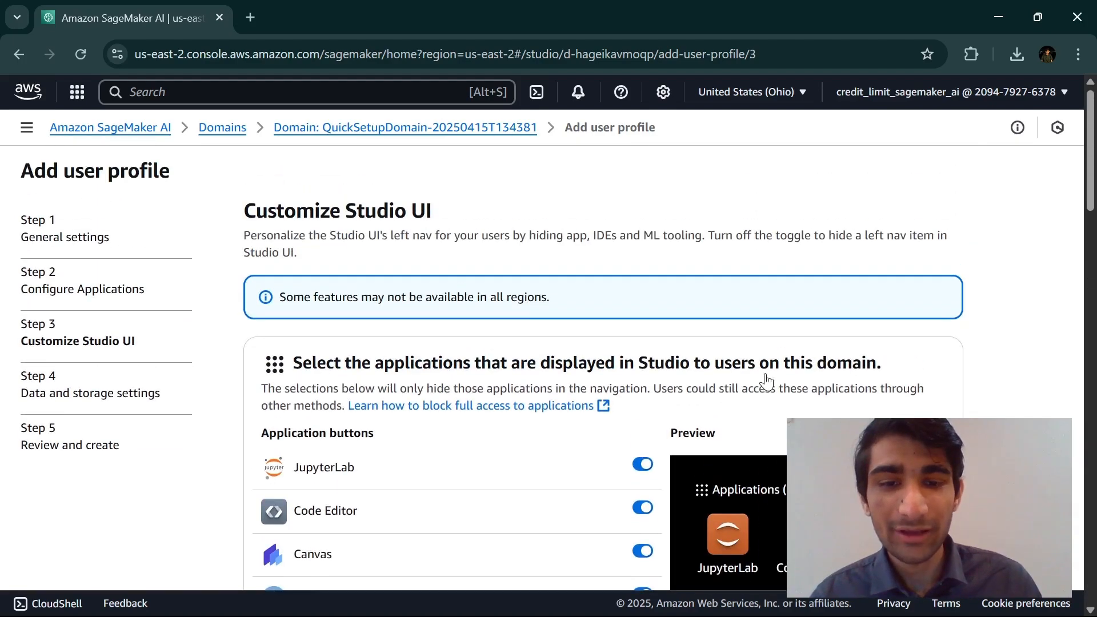
scroll(767, 382, down, 15)
scroll(765, 382, up, 15)
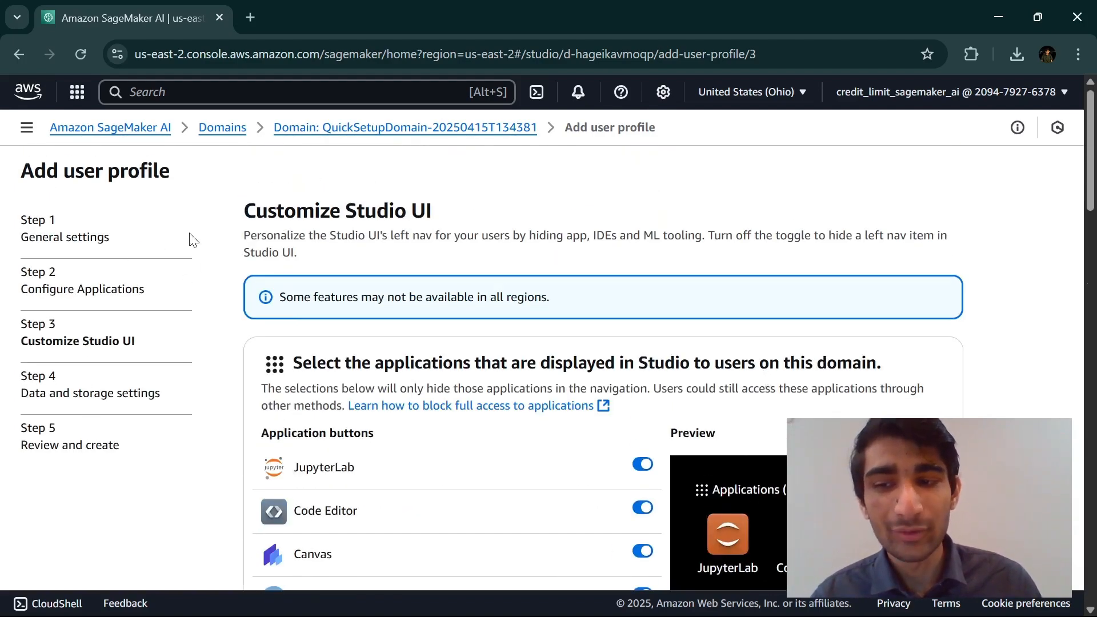
Step: Leave the Add user profile setup and launch Studio from the domain's default user profile, skipping the welcome tour
click(303, 130)
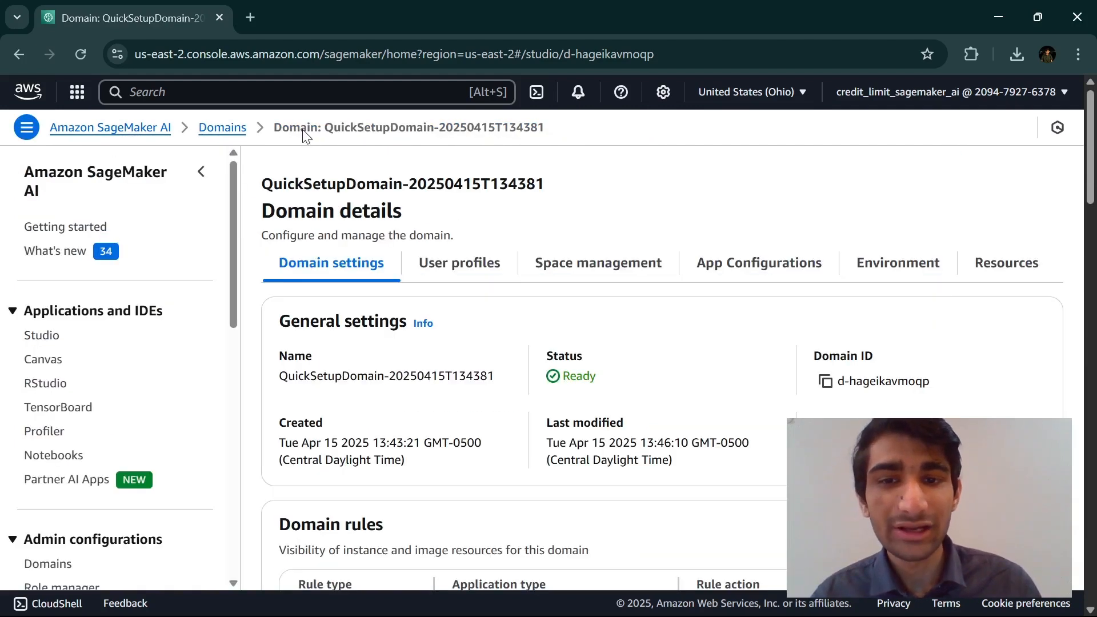
click(483, 277)
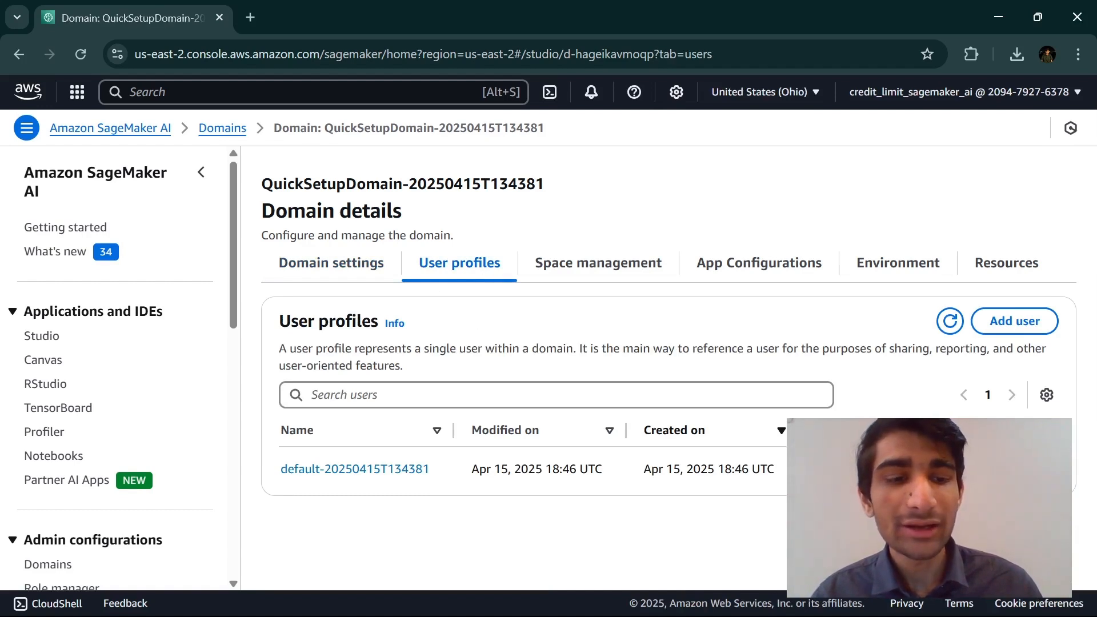
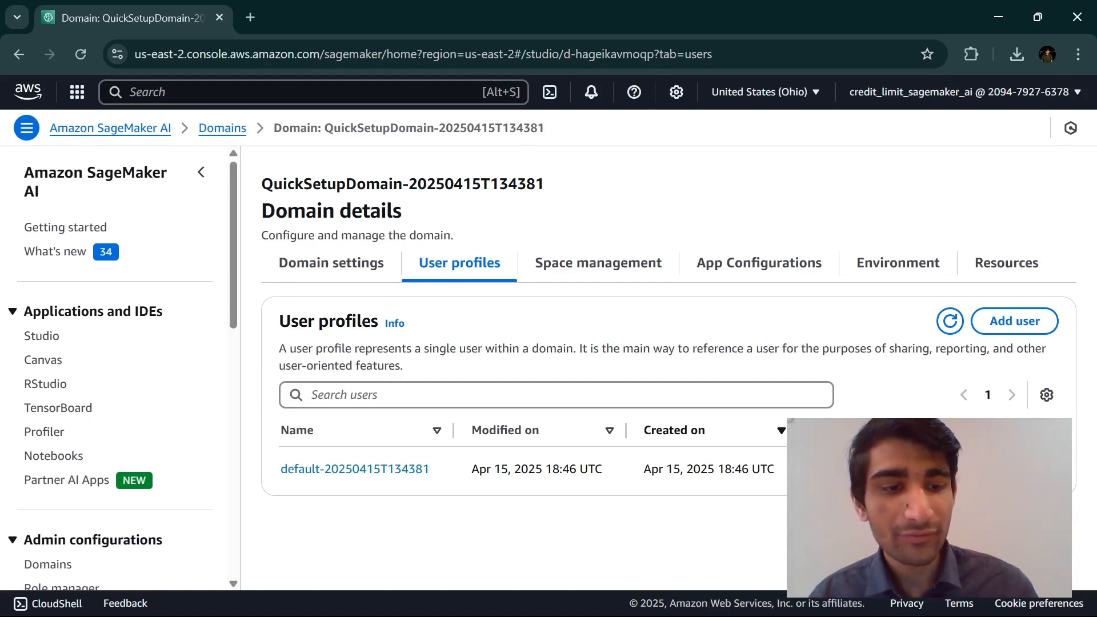
click(1003, 469)
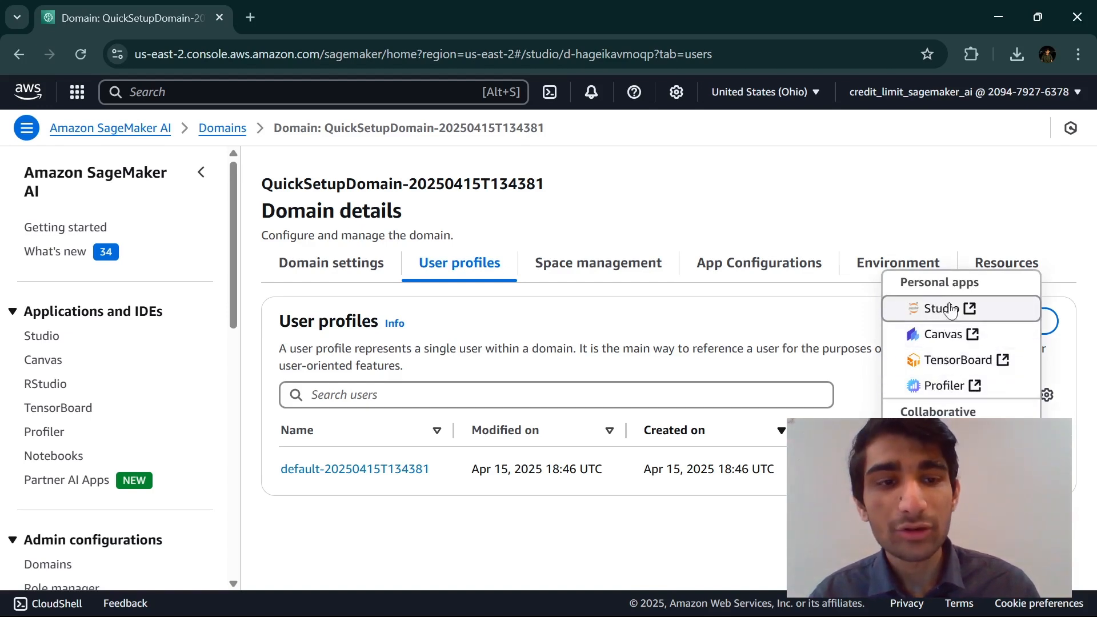
click(973, 309)
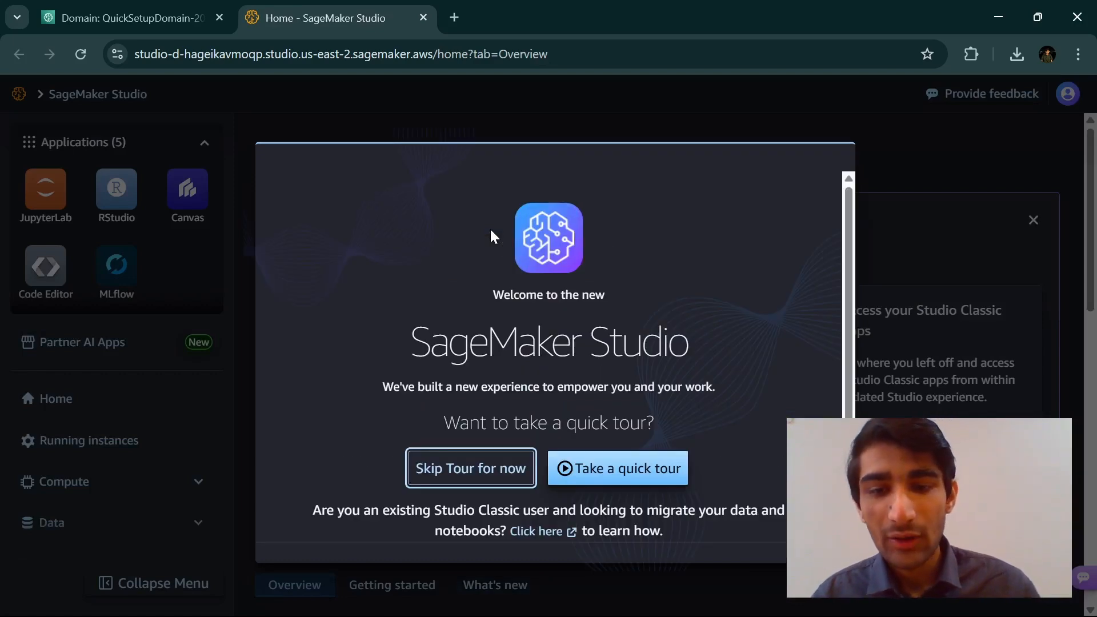
click(481, 474)
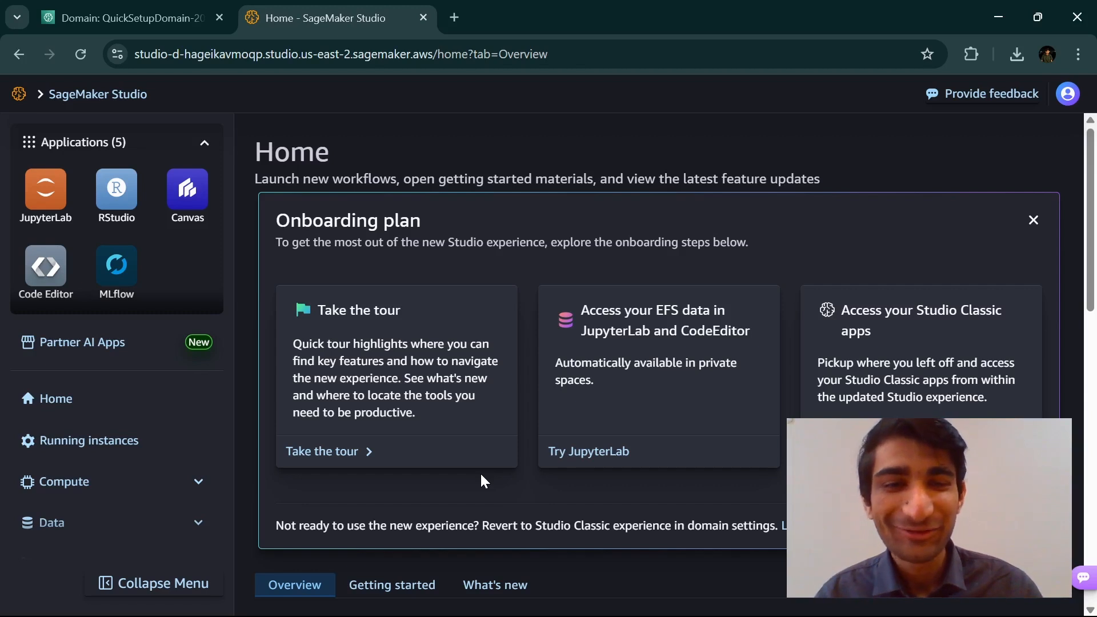
Step: Open the JupyterLab application in Studio and examine its description and the list of spaces
click(32, 197)
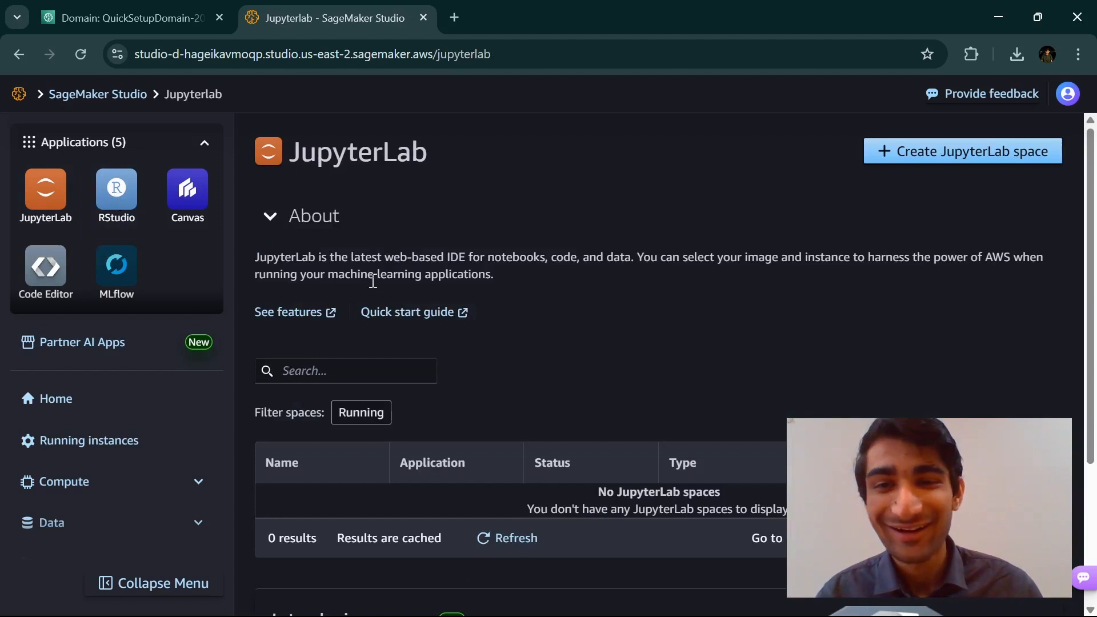
mouse_move(256, 258)
mouse_down()
mouse_move(439, 261)
mouse_move(503, 274)
mouse_move(257, 252)
mouse_up()
click(260, 251)
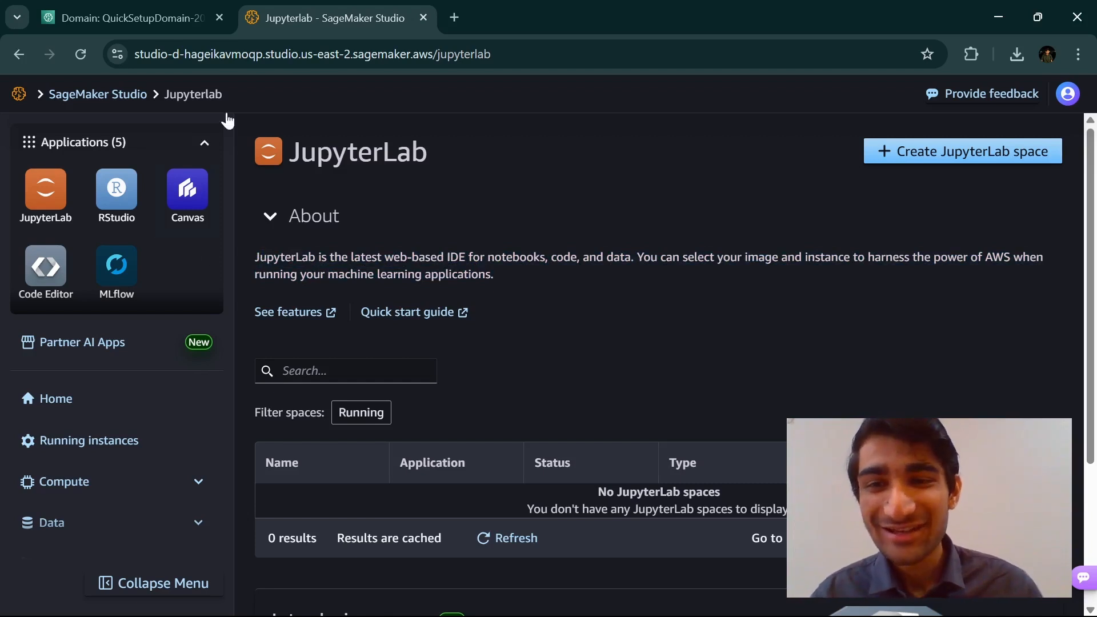
drag(300, 151, 447, 157)
click(461, 166)
scroll(461, 166, down, 2)
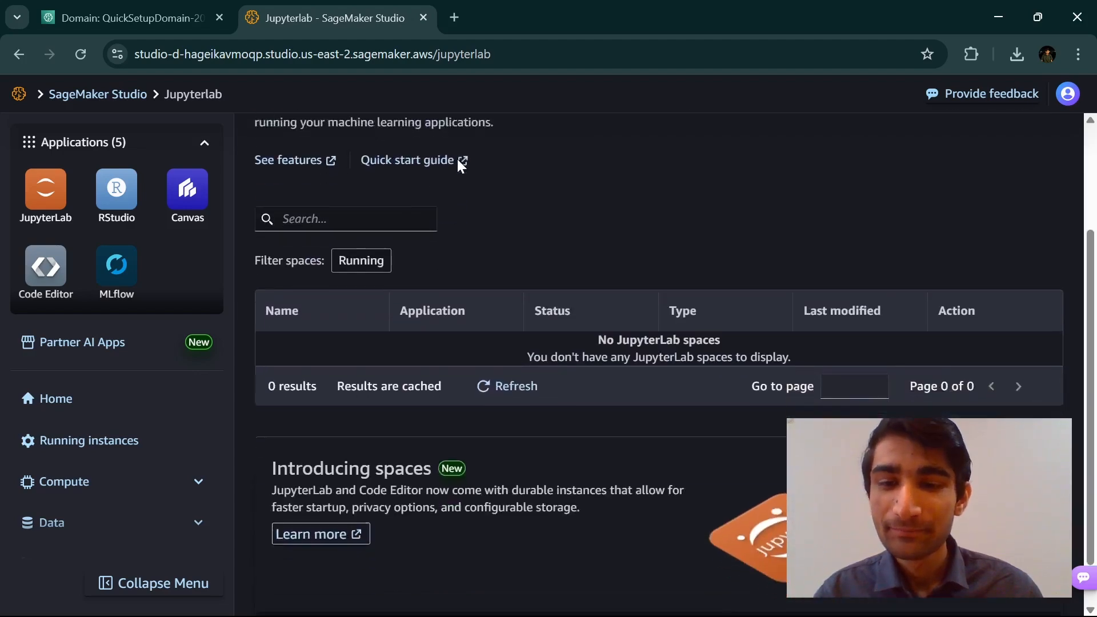
scroll(461, 165, up, 2)
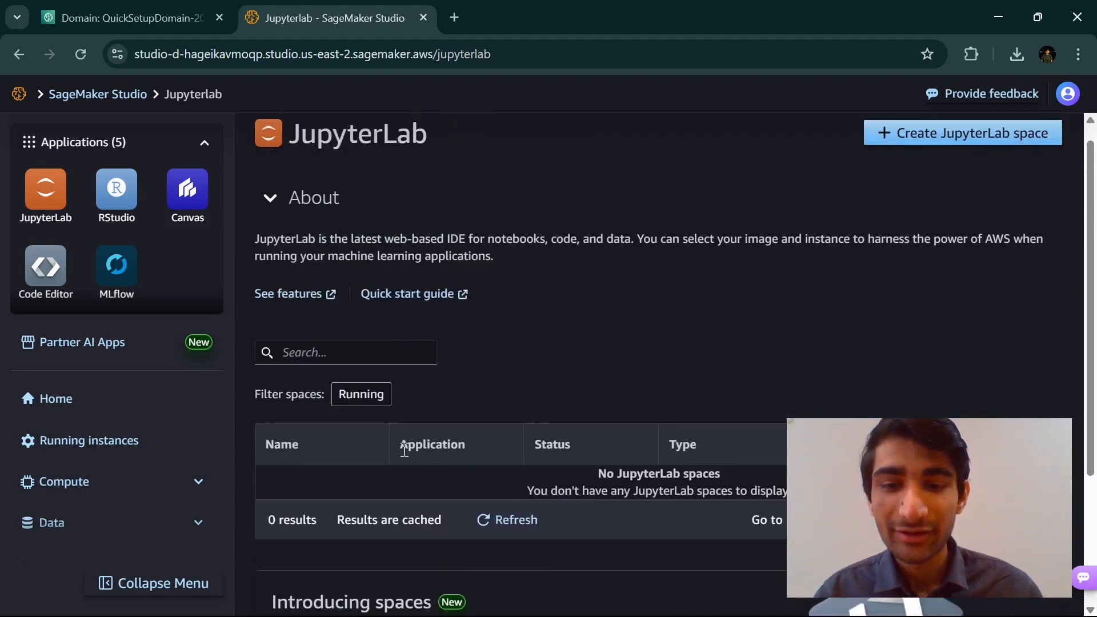
mouse_move(404, 451)
mouse_down()
mouse_move(648, 443)
mouse_move(400, 457)
mouse_up()
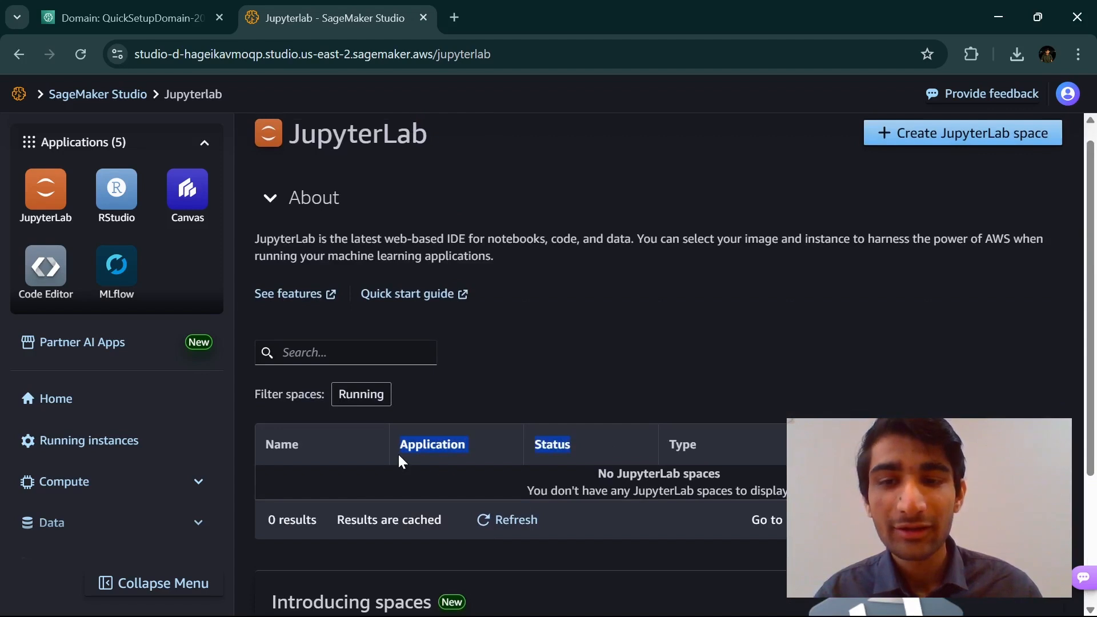
click(400, 456)
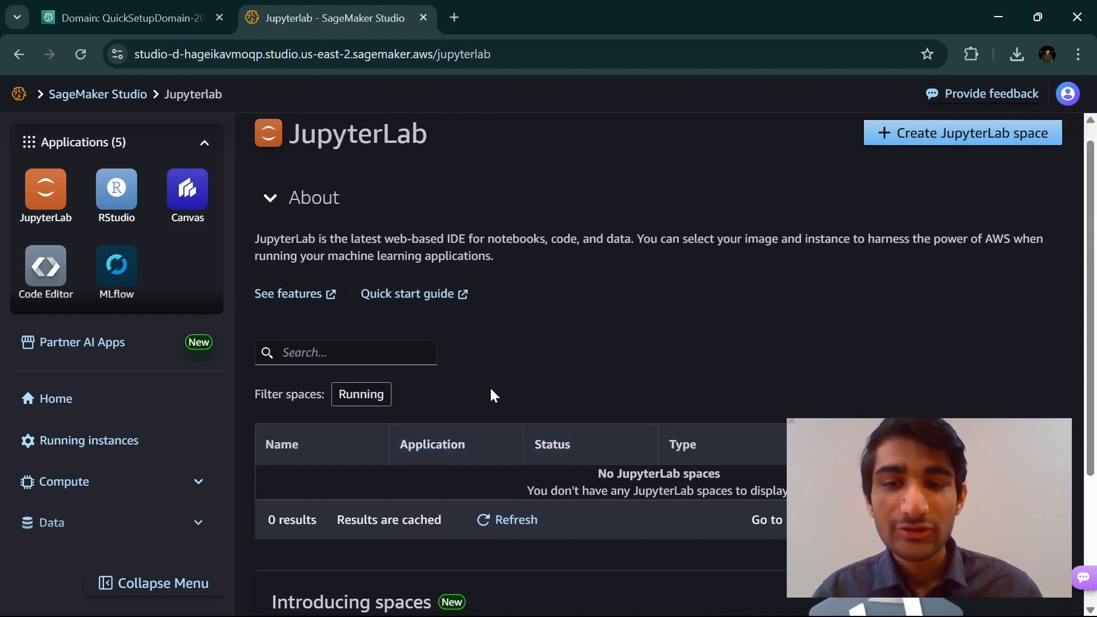
Step: Start a new JupyterLab space and examine its Private and Share with my domain sharing options
click(959, 140)
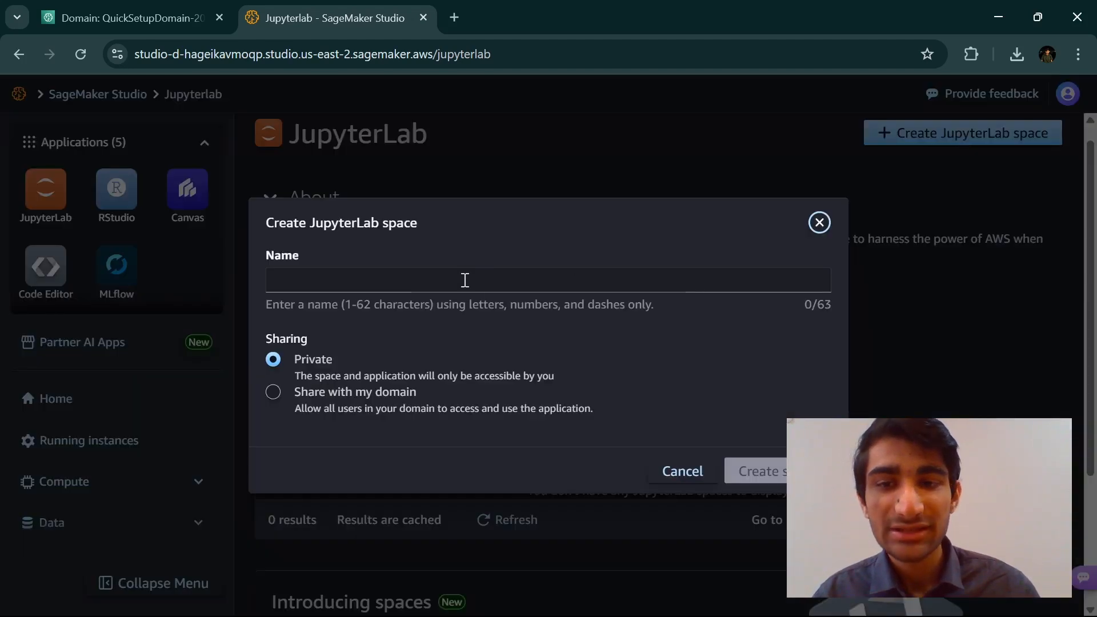
click(465, 280)
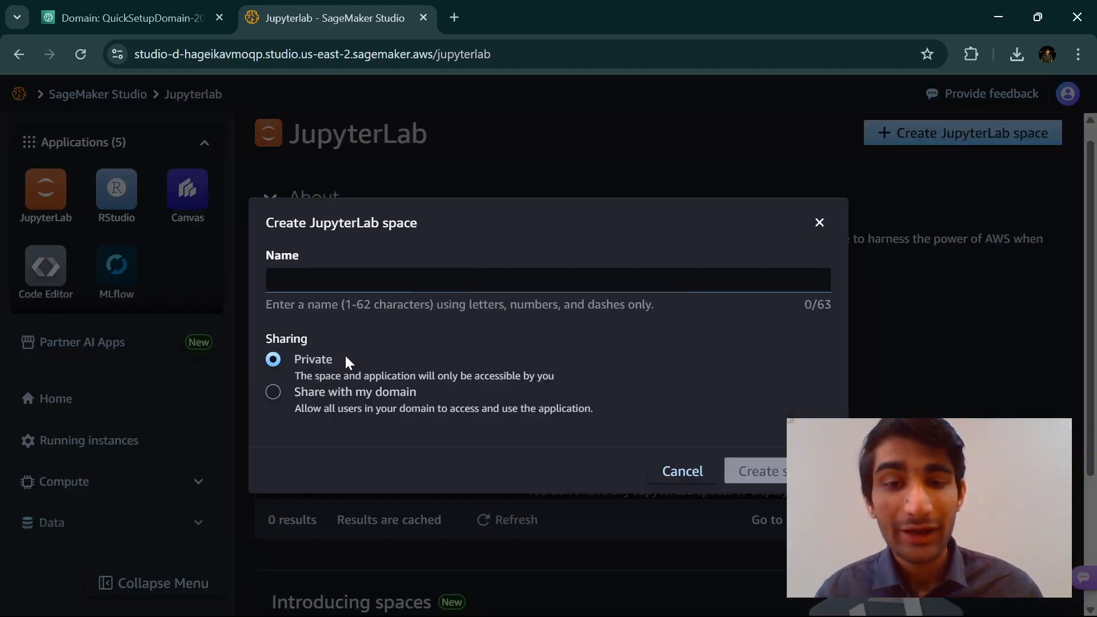
drag(289, 357, 423, 388)
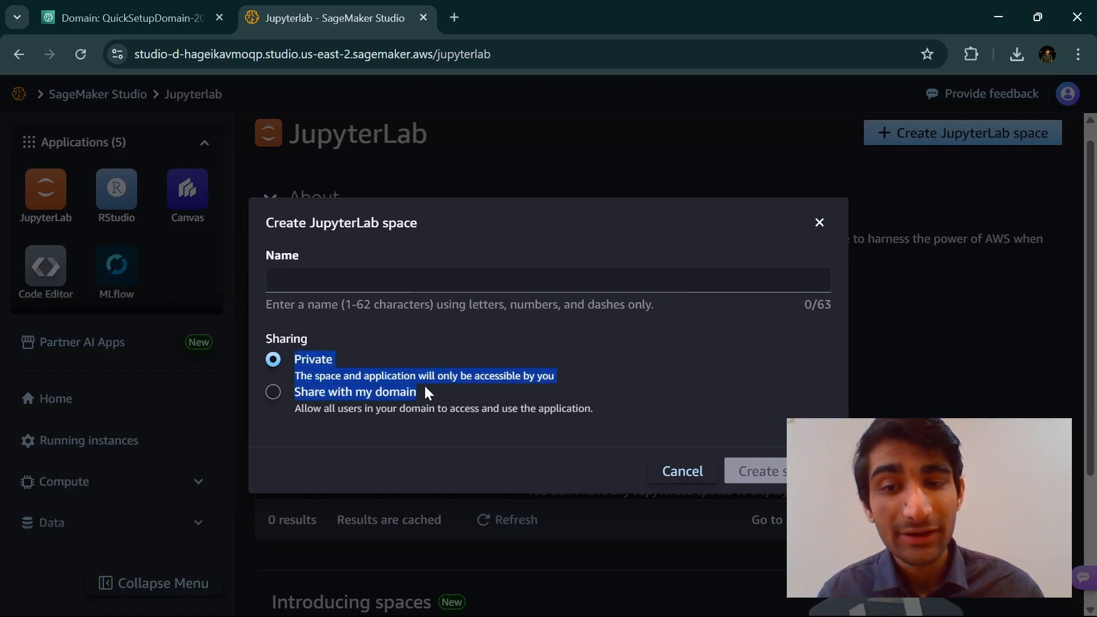
click(346, 287)
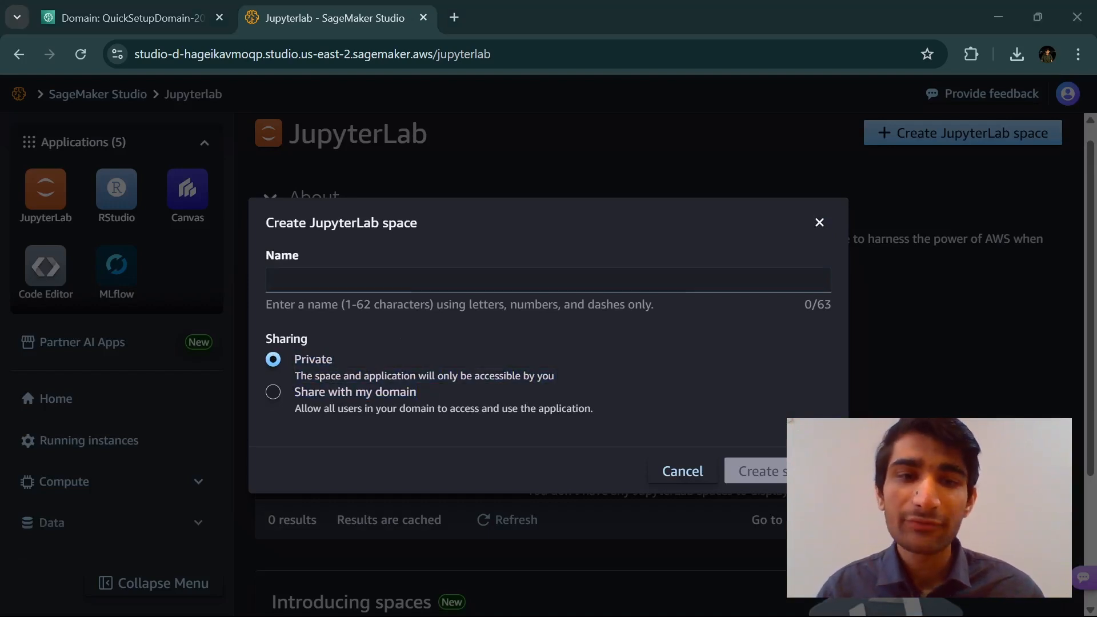
Step: Name the JupyterLab space sagemakerai, keep its sharing Private, and create it
click(431, 253)
text(sa)
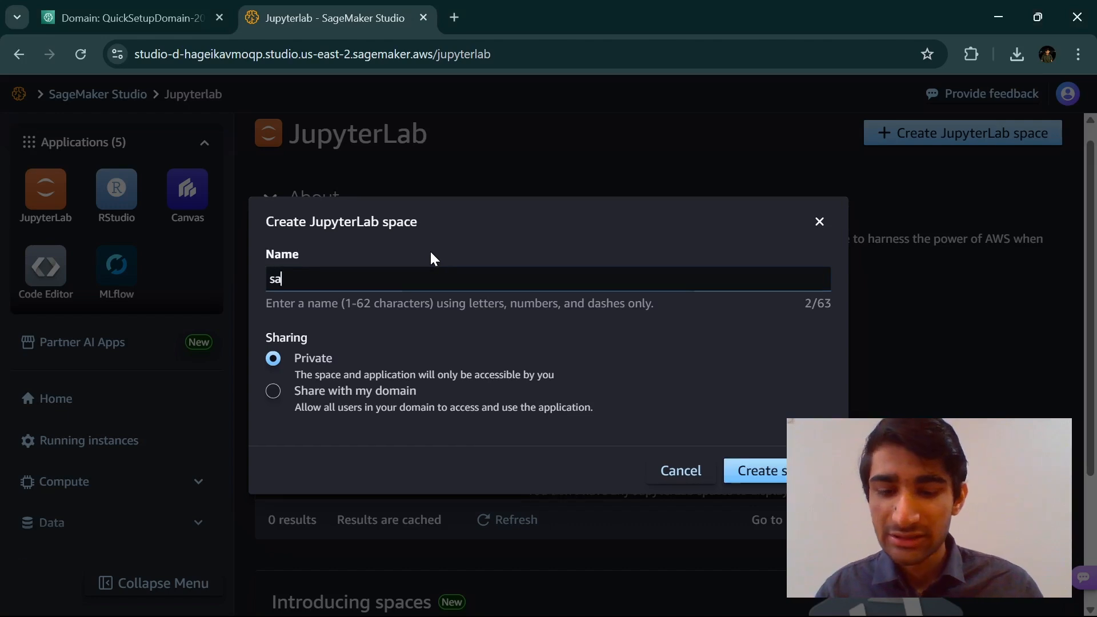
text(gemaker)
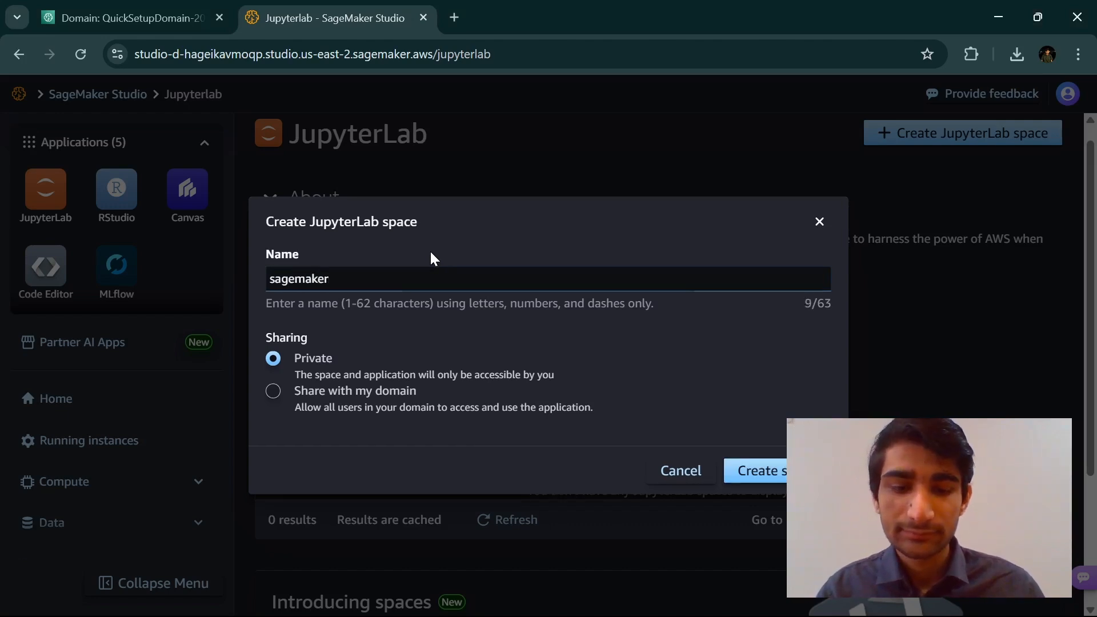
text(_ai_)
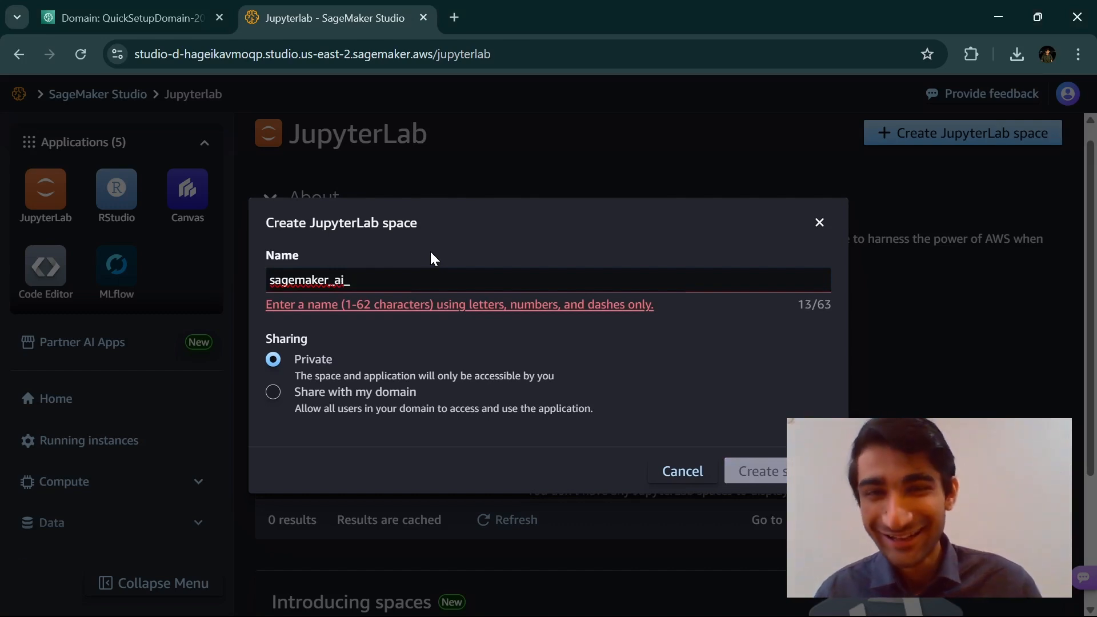
key(BackSpace)
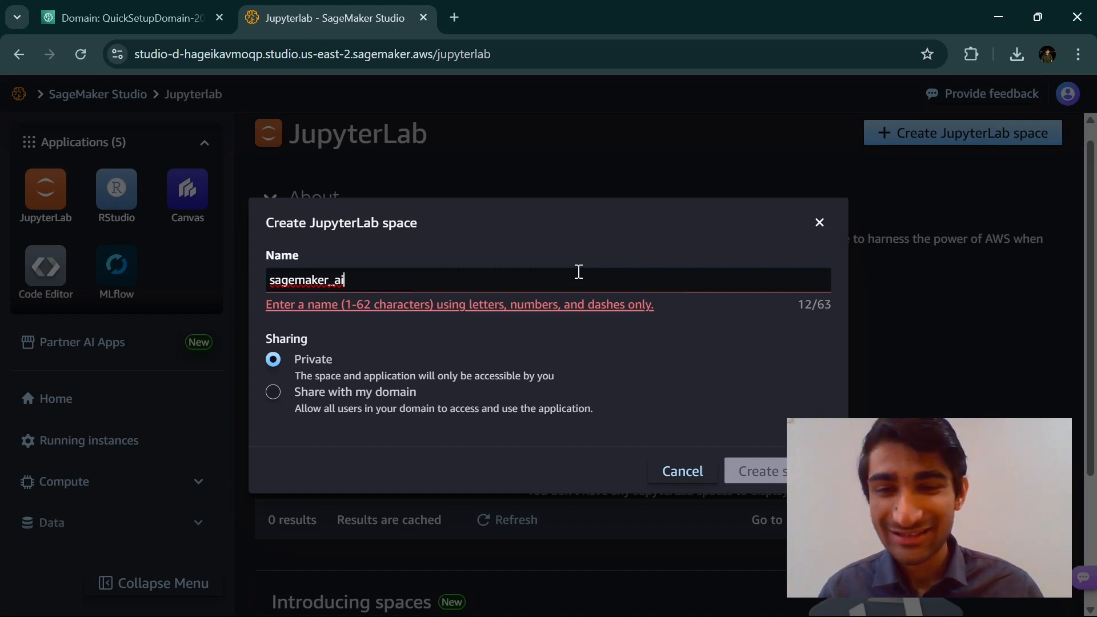
key(BackSpace)
key(BackSpace)
key(BackSpace)
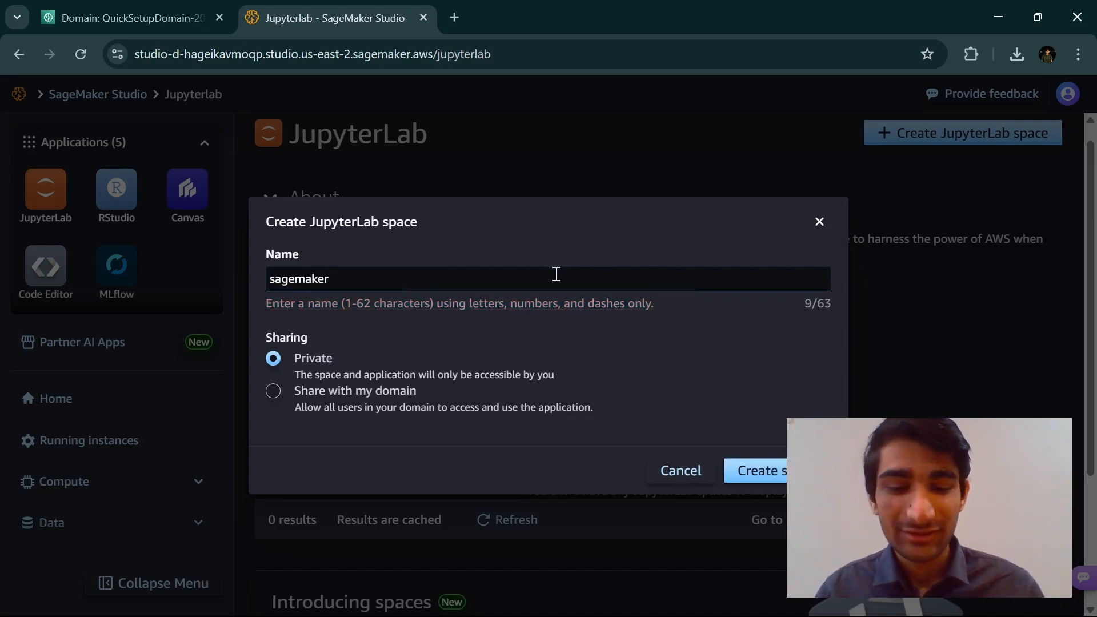
text(-a)
key(BackSpace)
key(BackSpace)
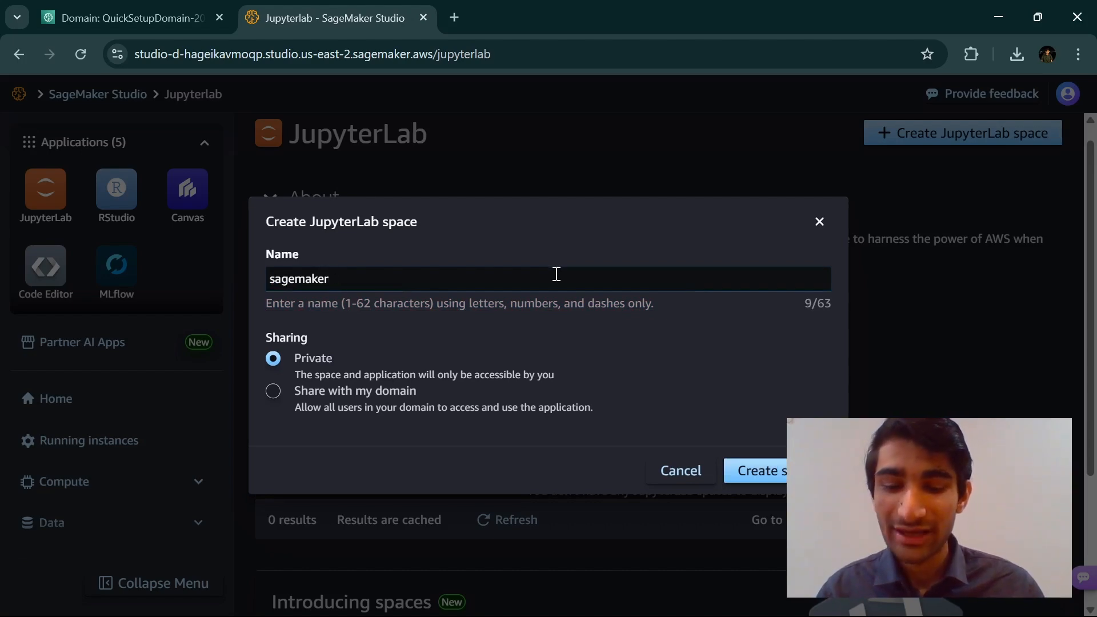
text(ai)
click(769, 473)
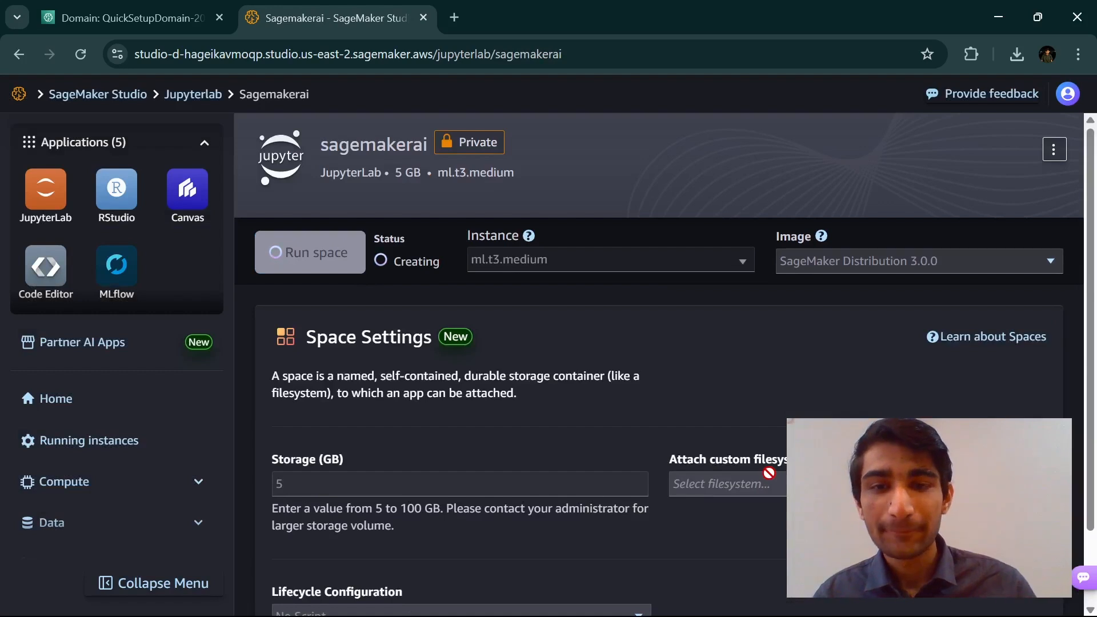
Step: Review the instance types offered for the sagemakerai space and choose ml.t3.medium
scroll(769, 473, down, 1)
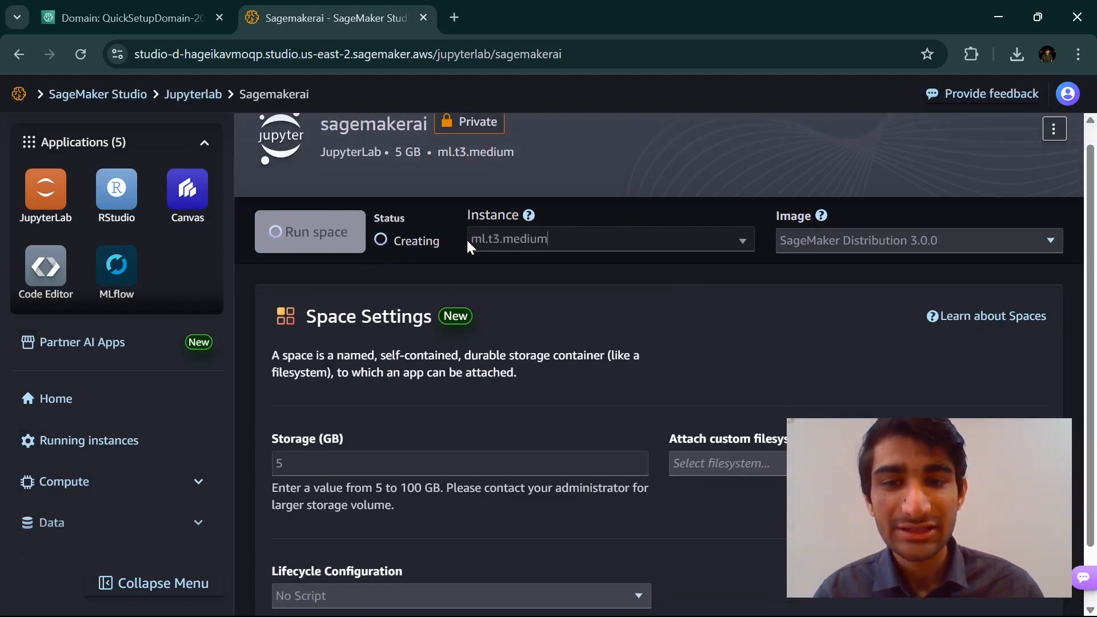
click(488, 239)
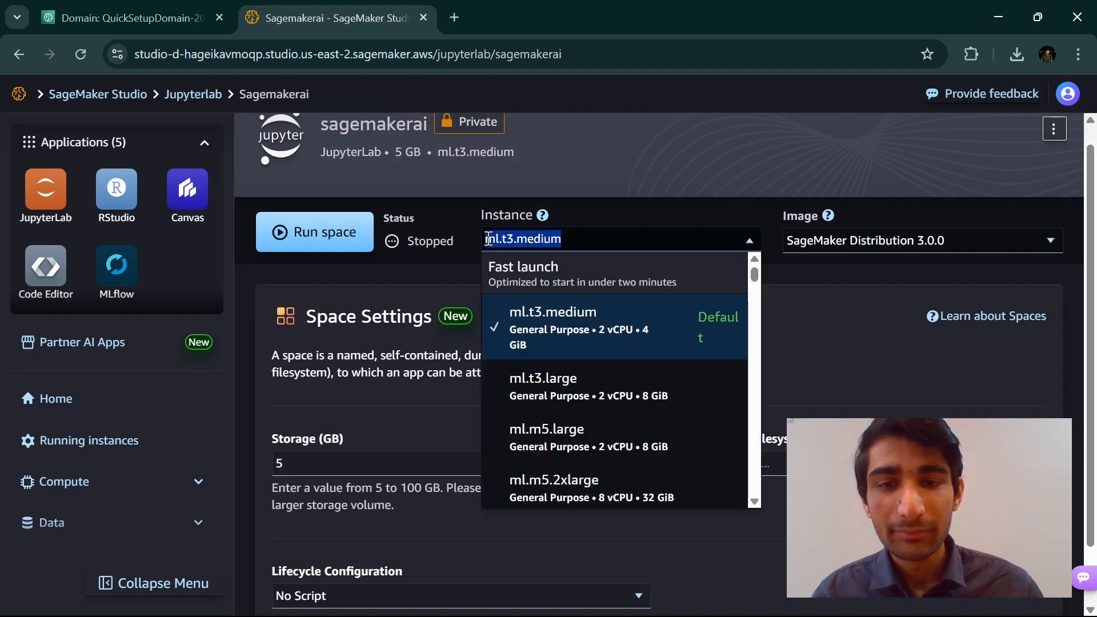
click(460, 241)
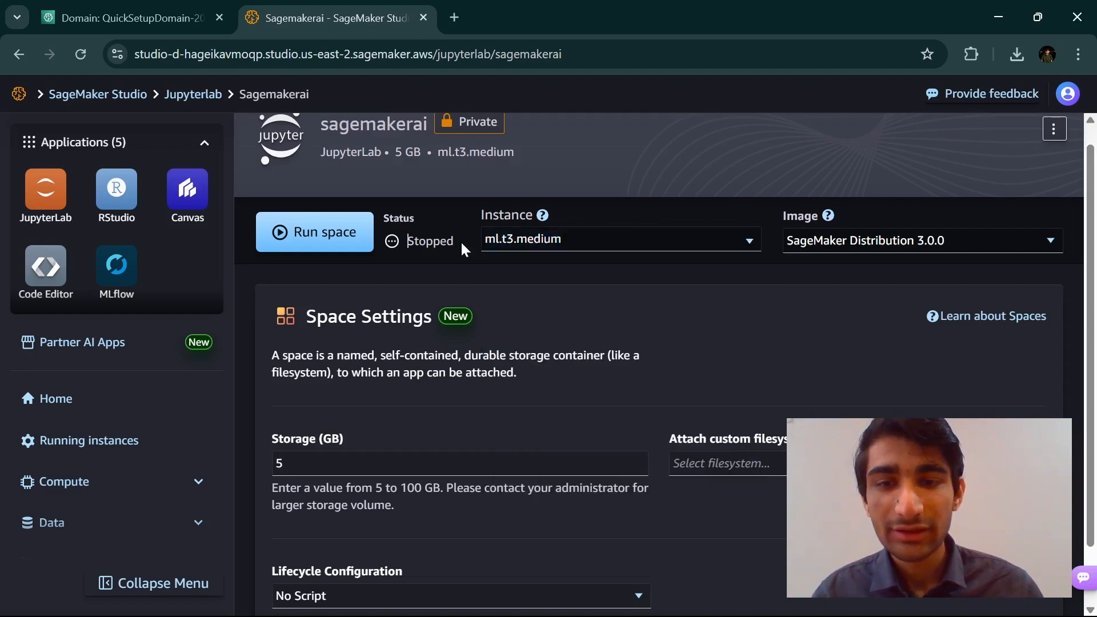
click(557, 239)
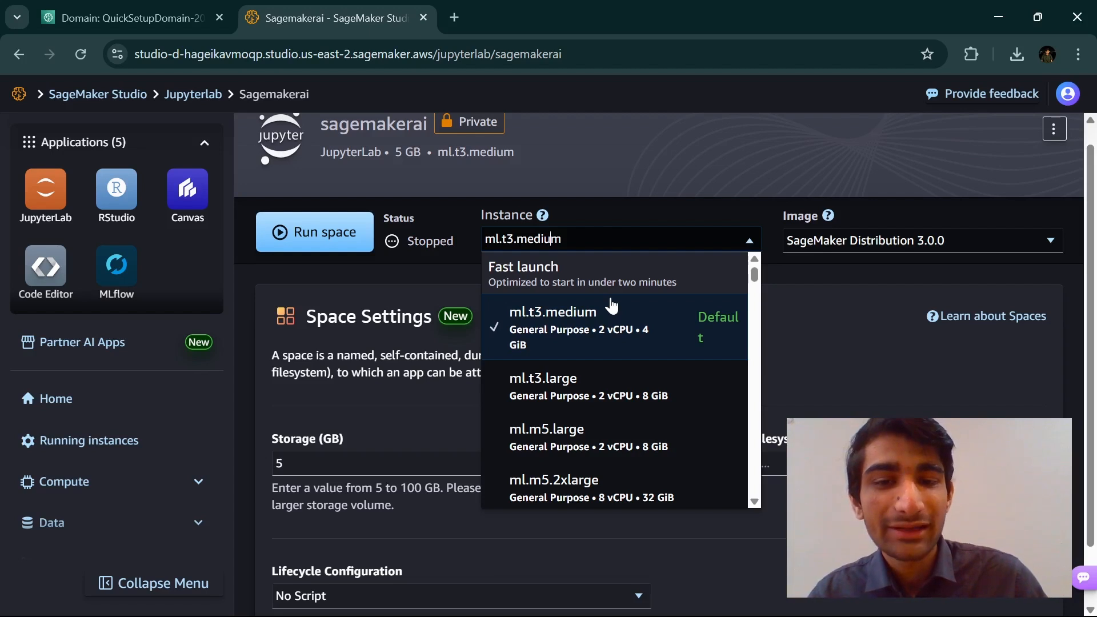
click(542, 313)
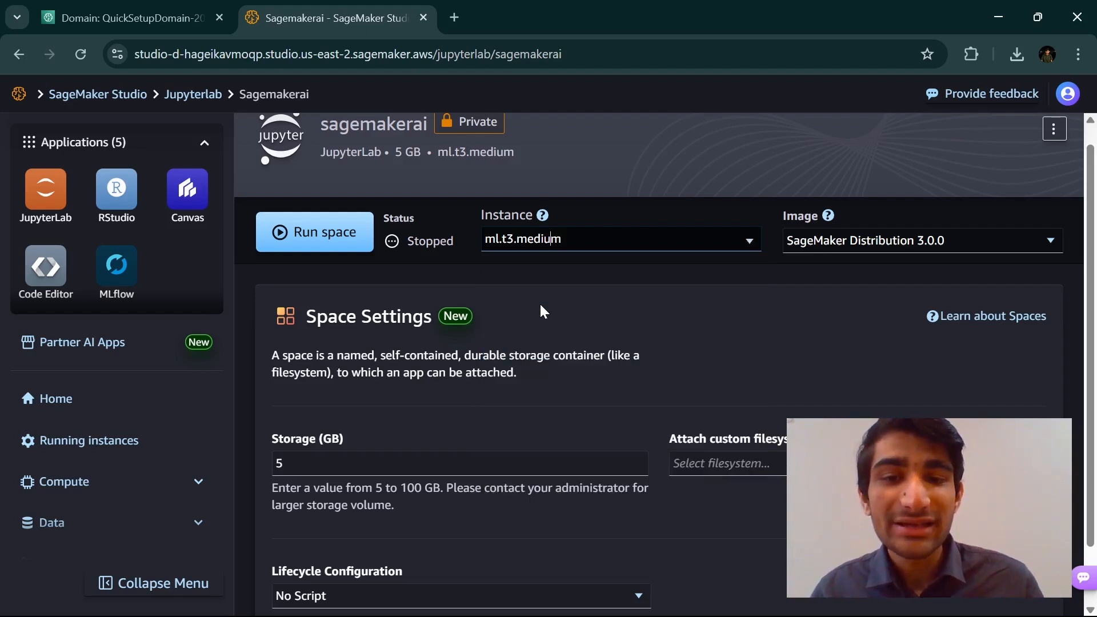
Step: Search Google in a new browser tab for "ml.t3.medium pricing on aws sagemaker jupiterlab"
click(452, 10)
text(ml)
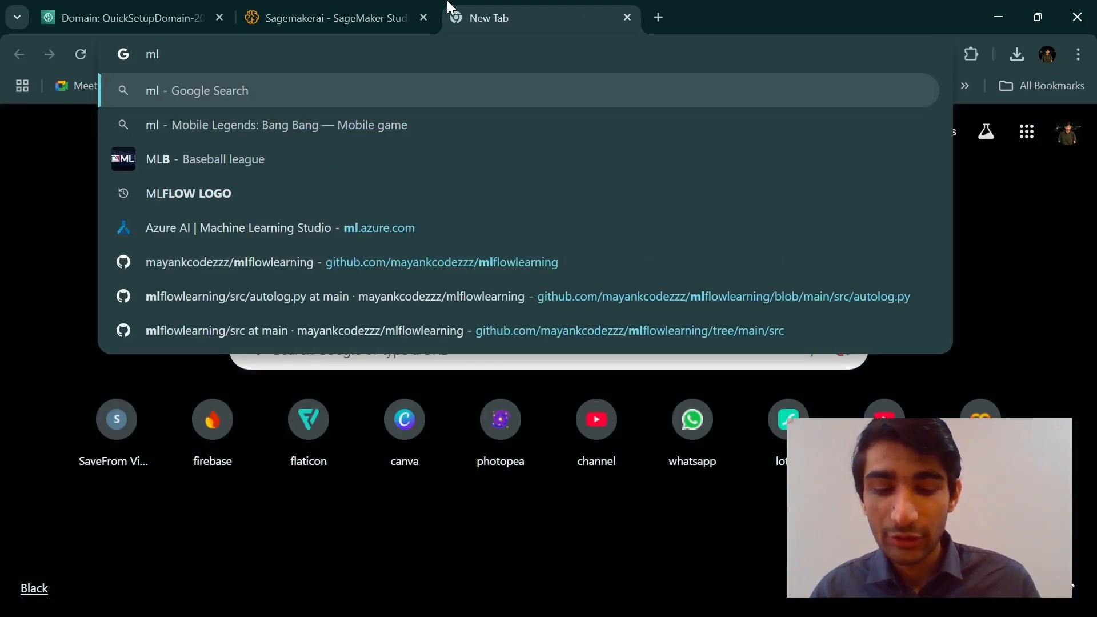
text(/)
key(BackSpace)
text(.t)
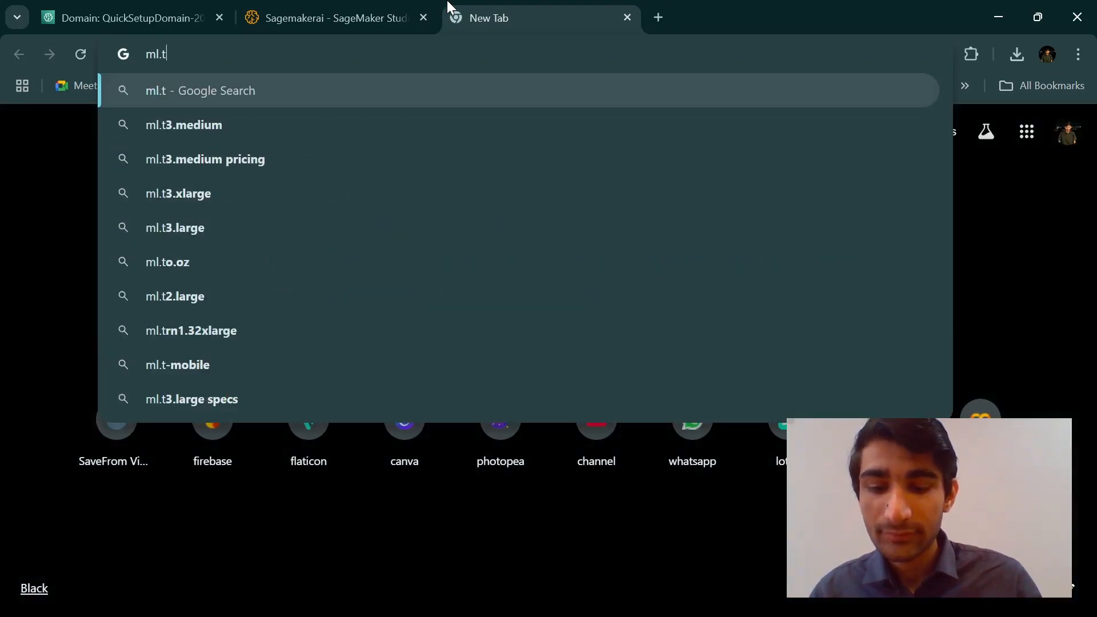
text(3.)
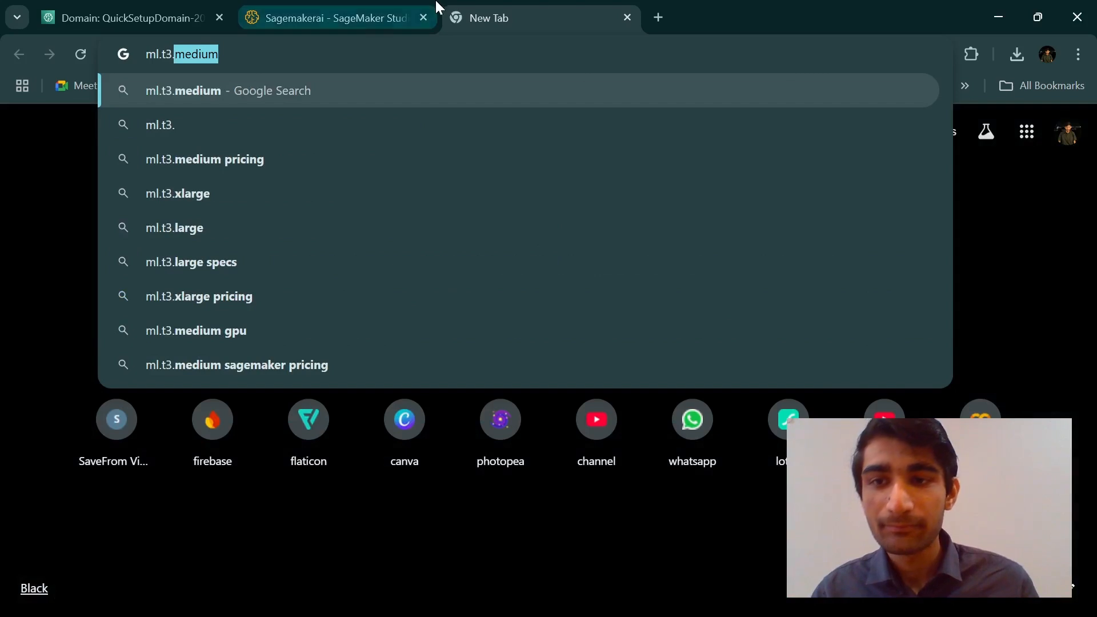
key(Right)
text(prici)
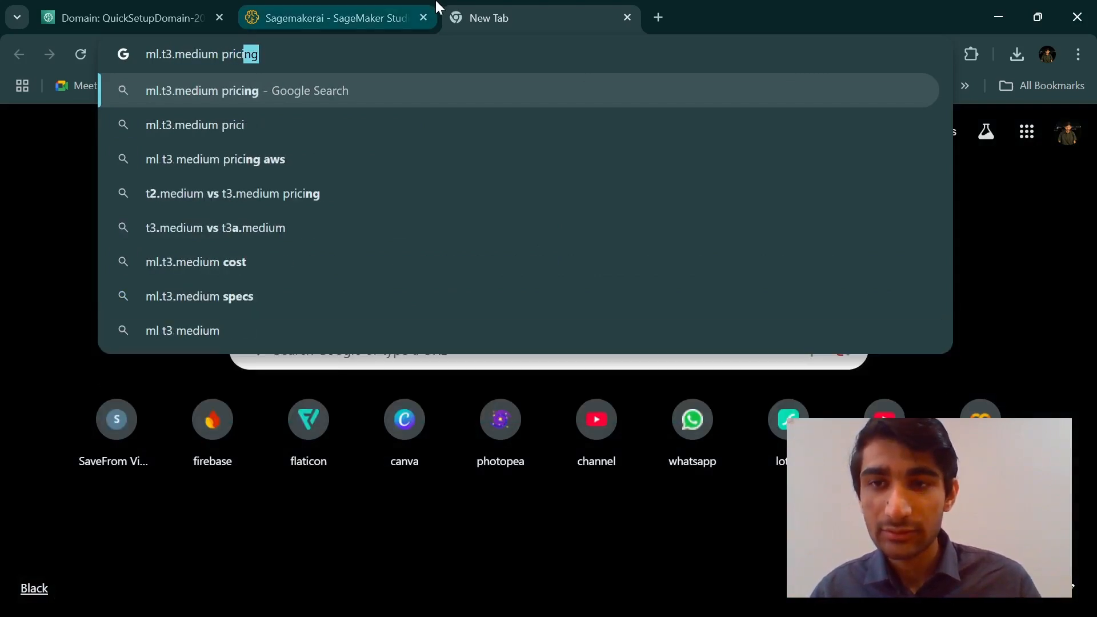
text(ng on aws sagemaker)
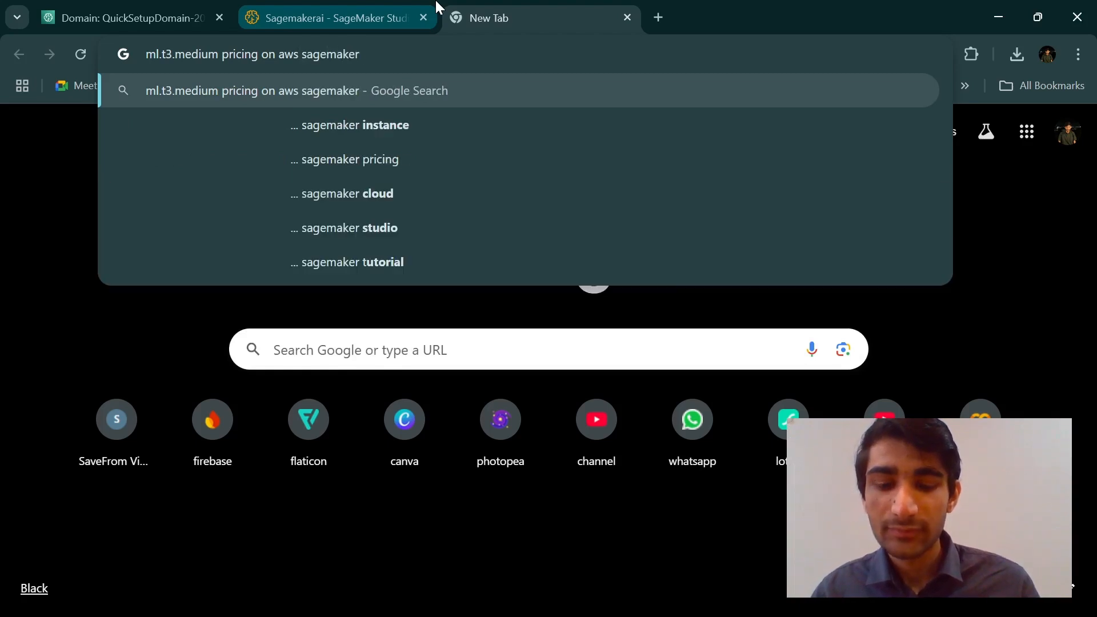
text( u)
key(BackSpace)
text(ju)
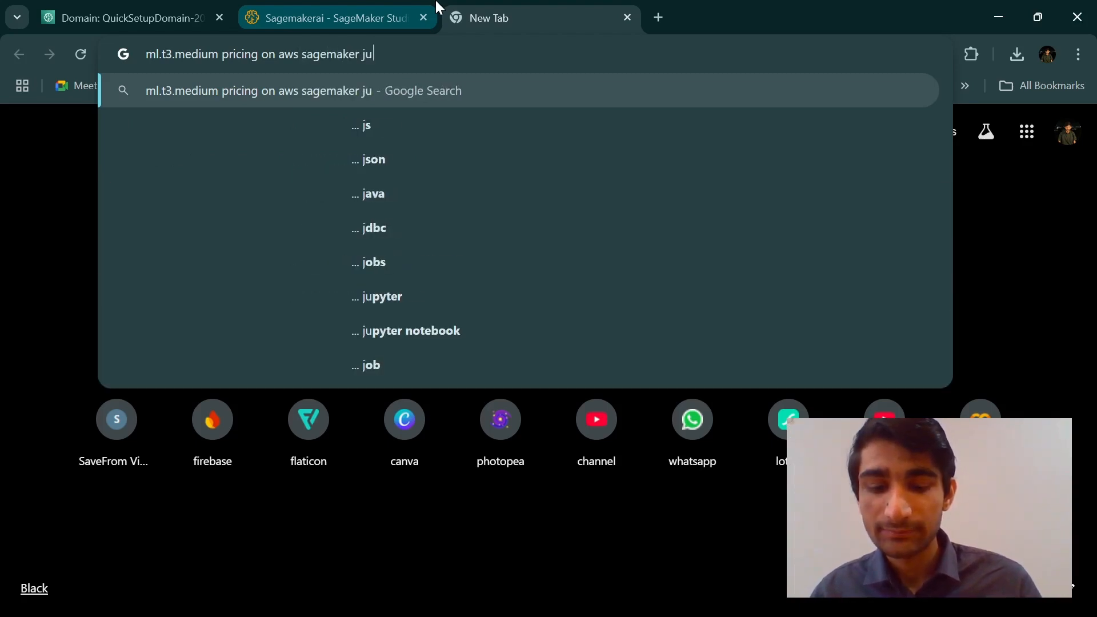
text(piterlab)
key(Return)
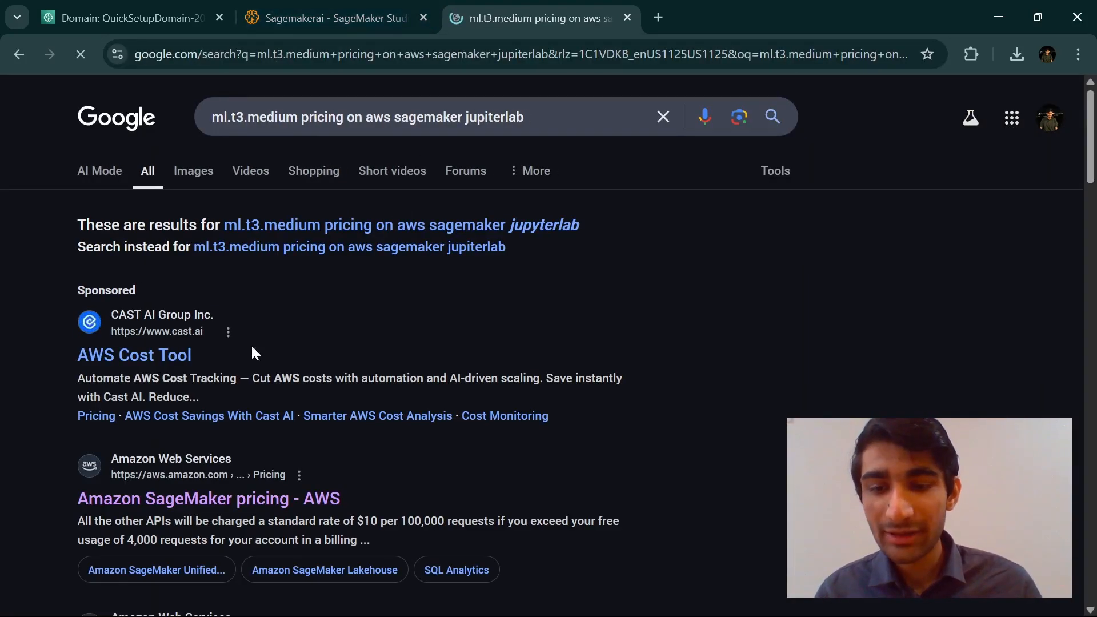
Step: Open the Amazon SageMaker pricing page from the AWS result and look for its Amazon SageMaker AI section
click(241, 502)
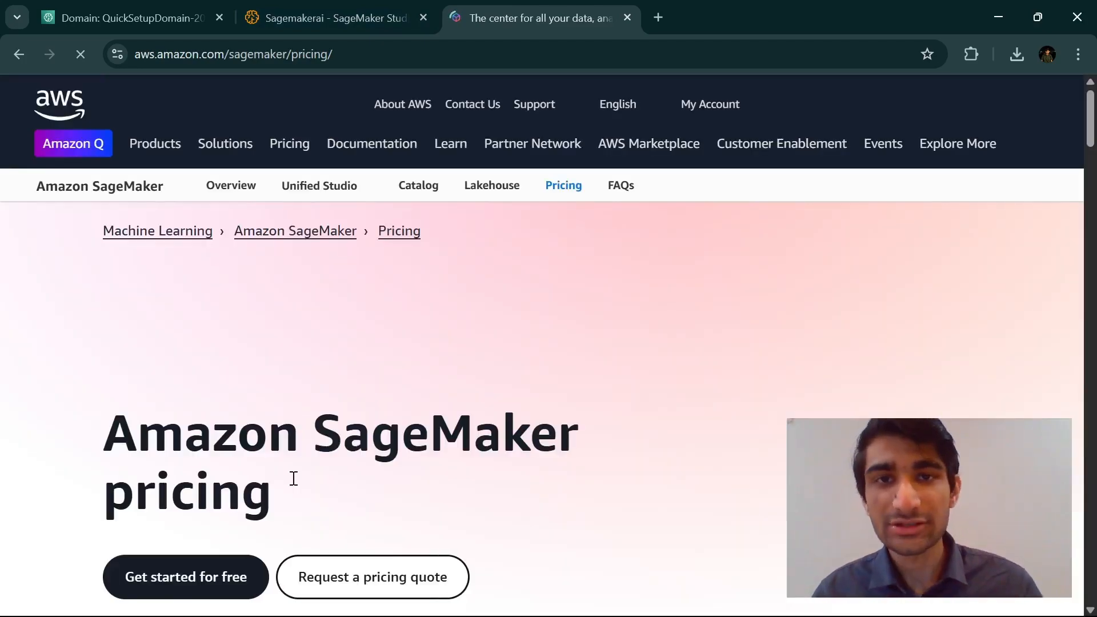
scroll(524, 449, down, 20)
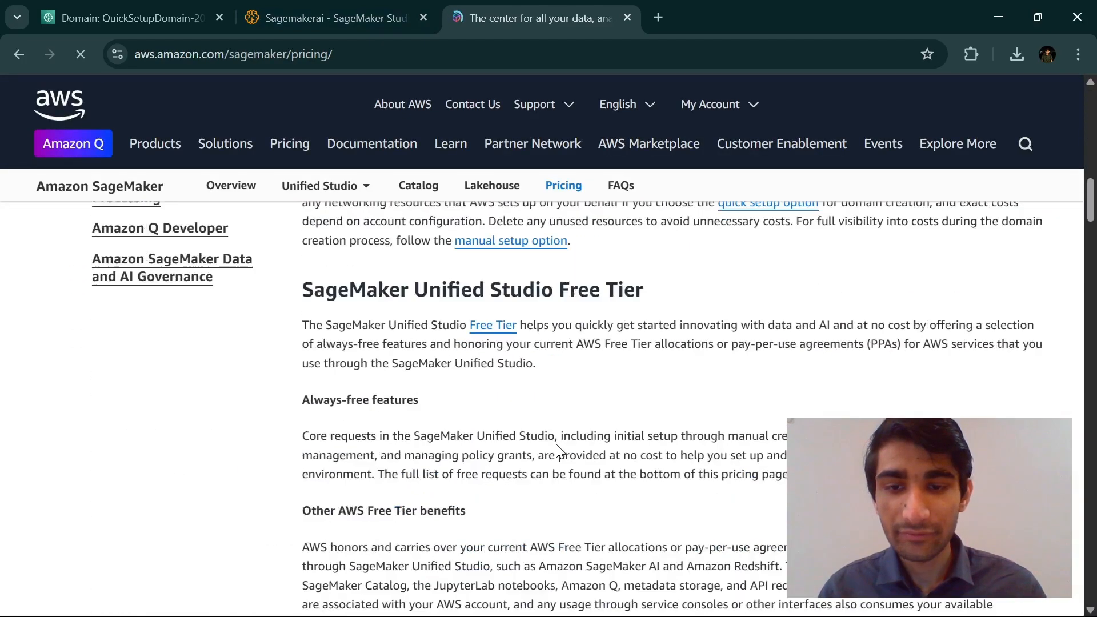
scroll(559, 451, down, 15)
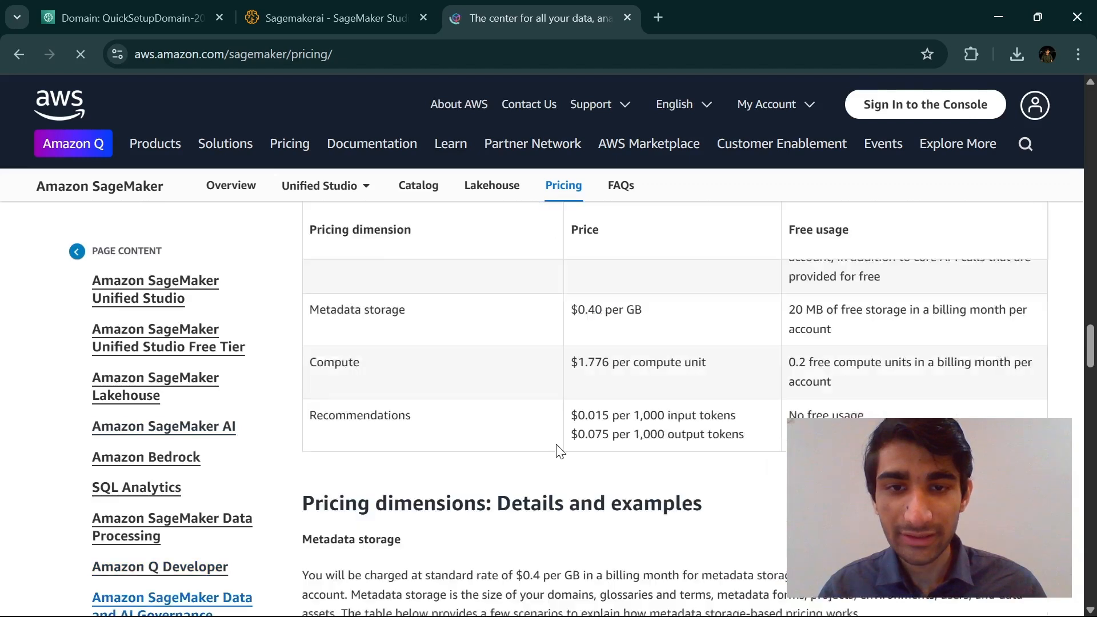
scroll(556, 448, down, 15)
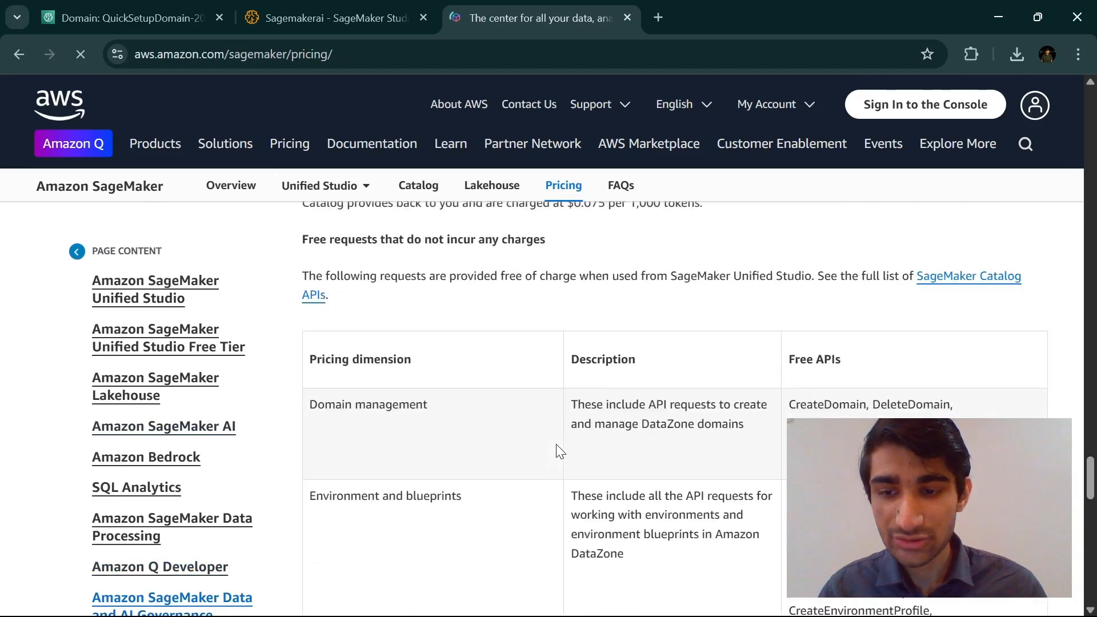
scroll(367, 462, down, 1)
scroll(398, 461, up, 4)
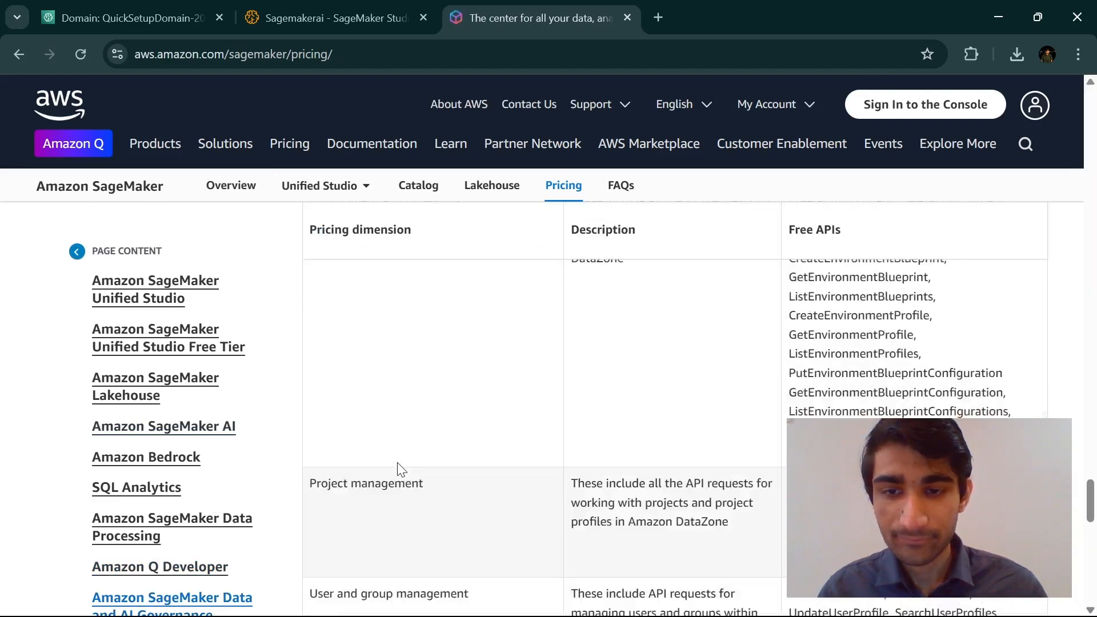
scroll(397, 460, down, 15)
scroll(396, 461, up, 15)
scroll(397, 462, down, 8)
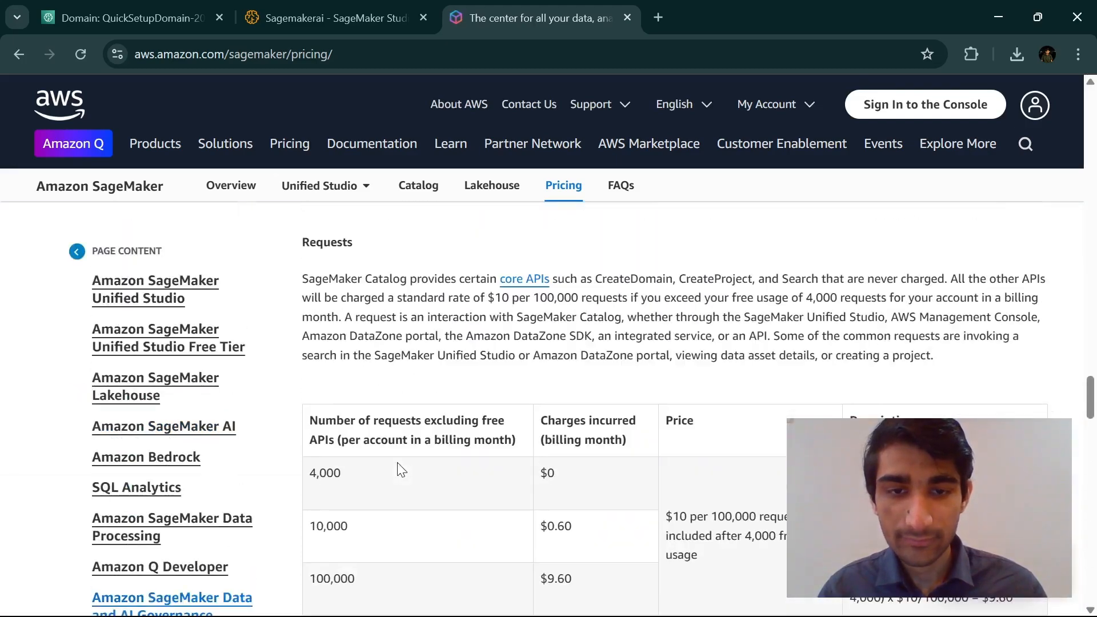
scroll(396, 461, up, 20)
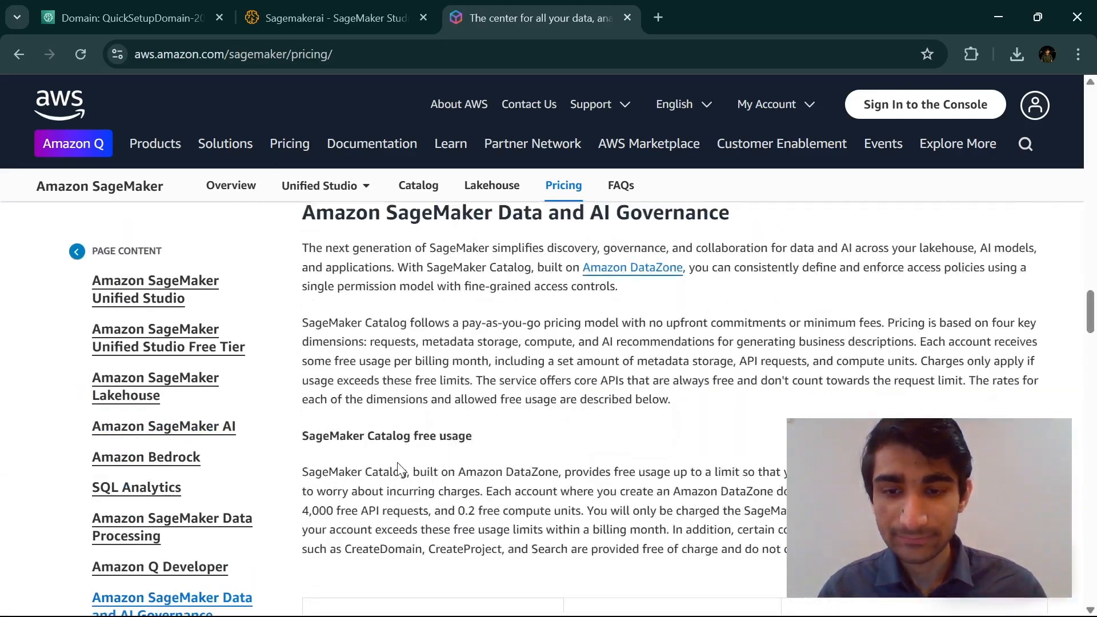
scroll(398, 467, up, 6)
scroll(486, 444, down, 10)
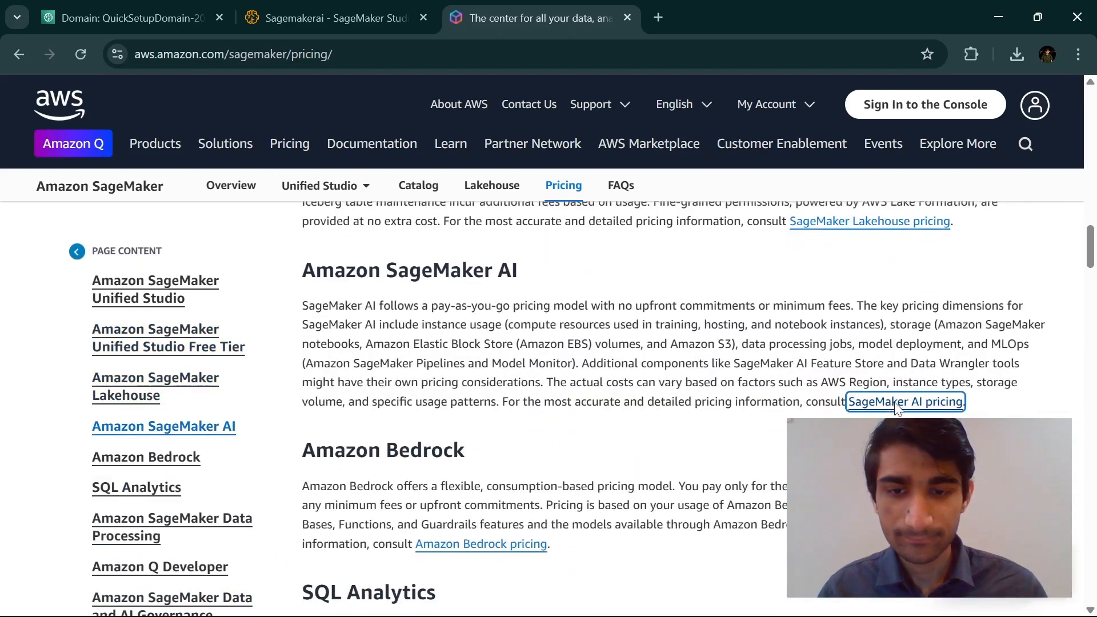
Step: Open the detailed SageMaker AI pricing page and display the on-demand pricing for JupyterLab
click(897, 403)
scroll(571, 423, down, 7)
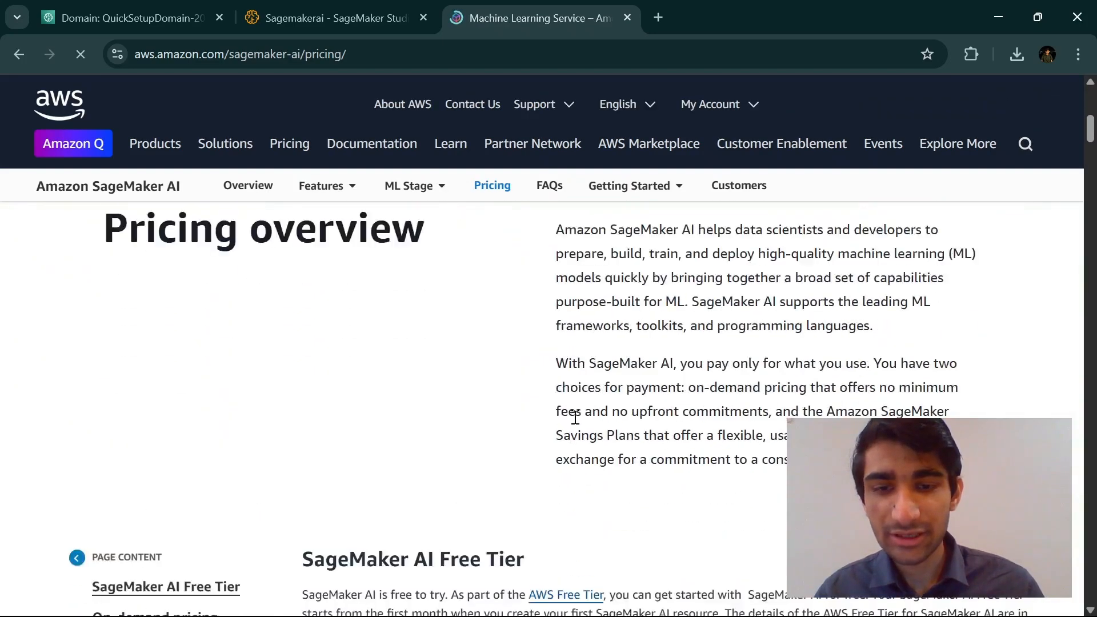
scroll(574, 420, down, 10)
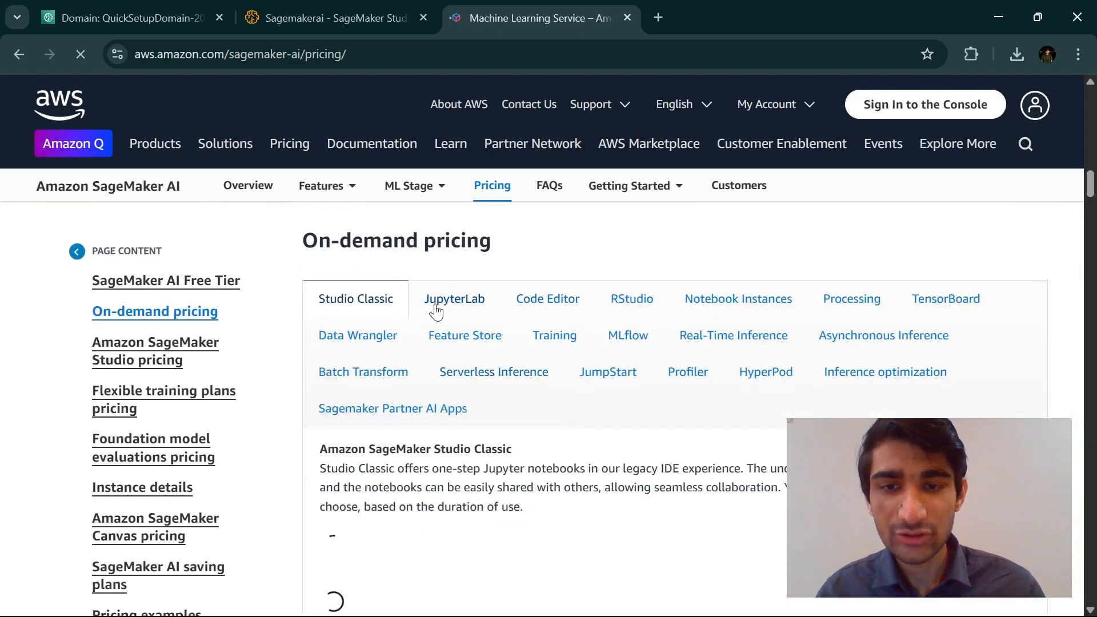
click(436, 312)
scroll(546, 441, down, 4)
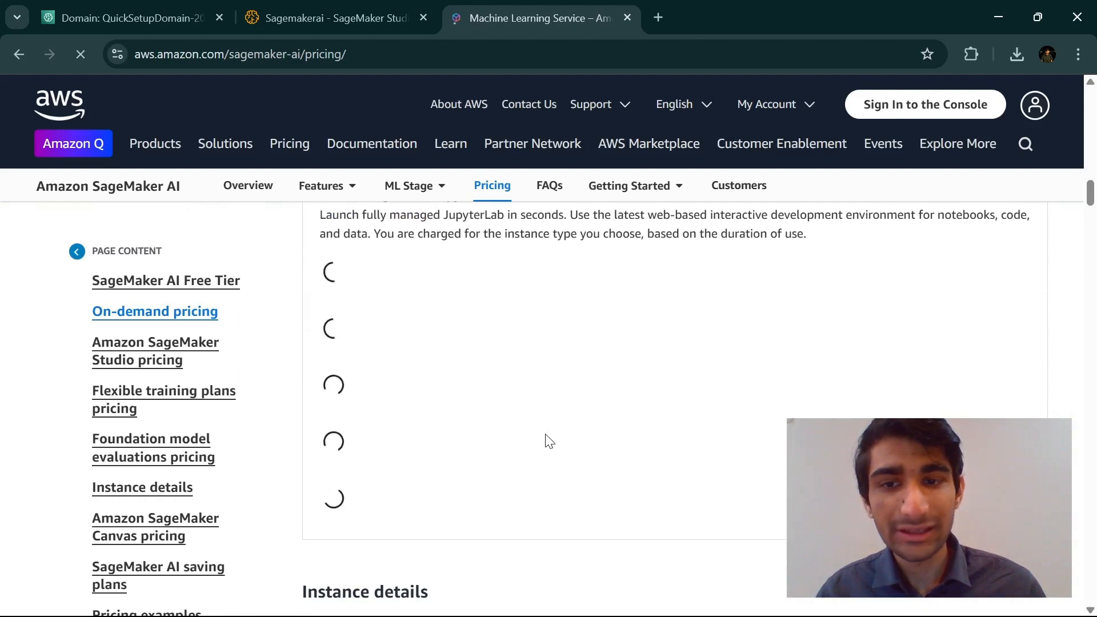
scroll(548, 441, up, 6)
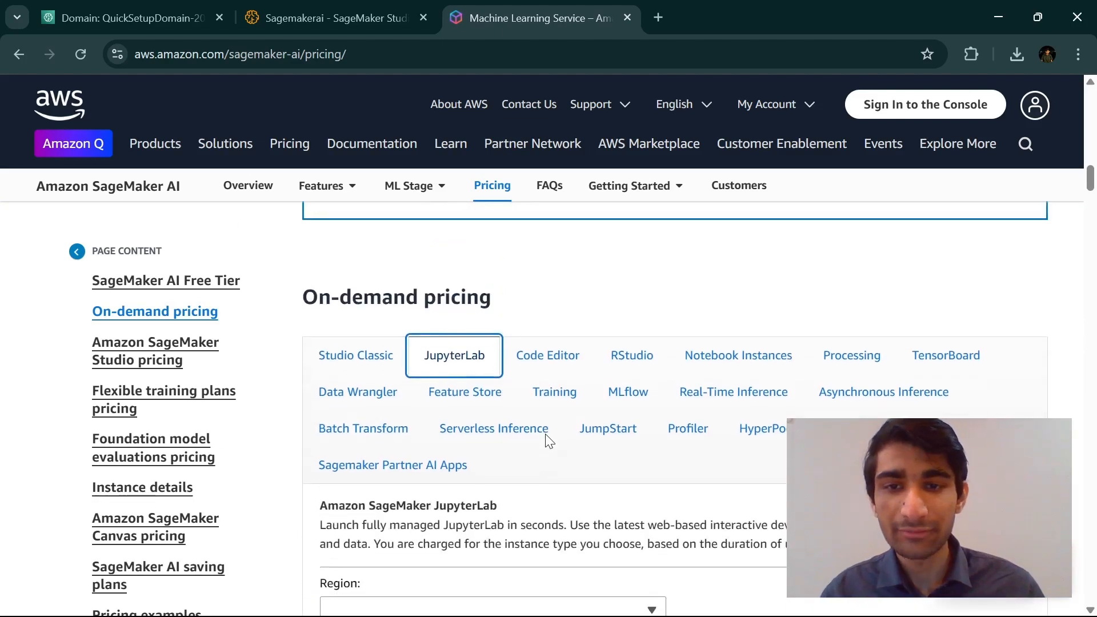
Step: Find ml.t3.medium in the JupyterLab price table for US East (Ohio) and compare it with the instance chosen for the sagemakerai space
scroll(548, 442, down, 4)
scroll(545, 441, down, 1)
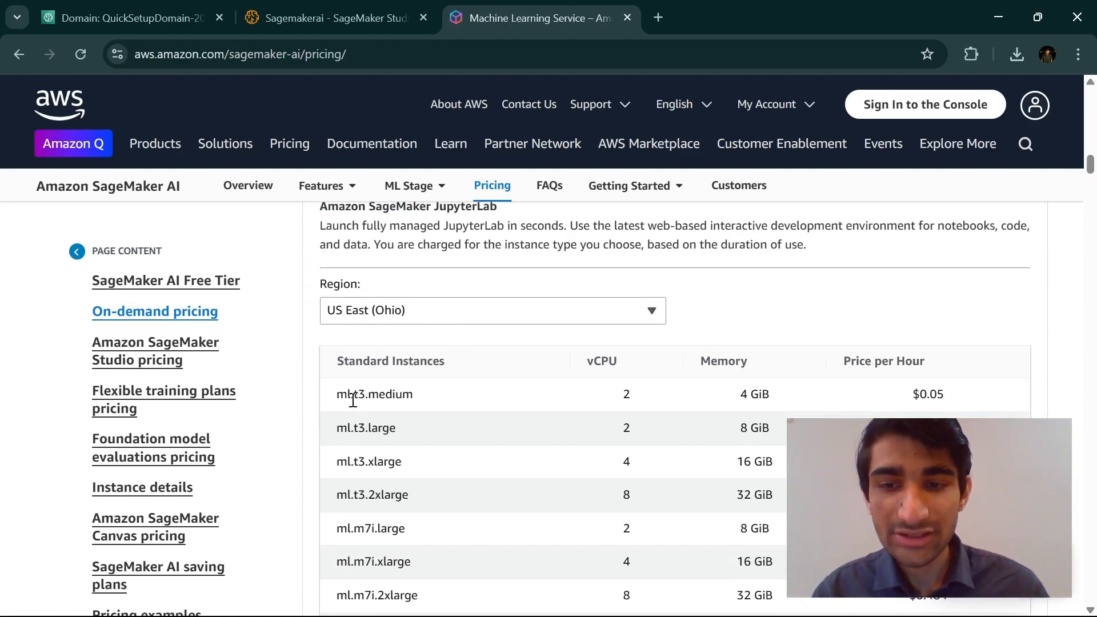
drag(337, 398, 416, 394)
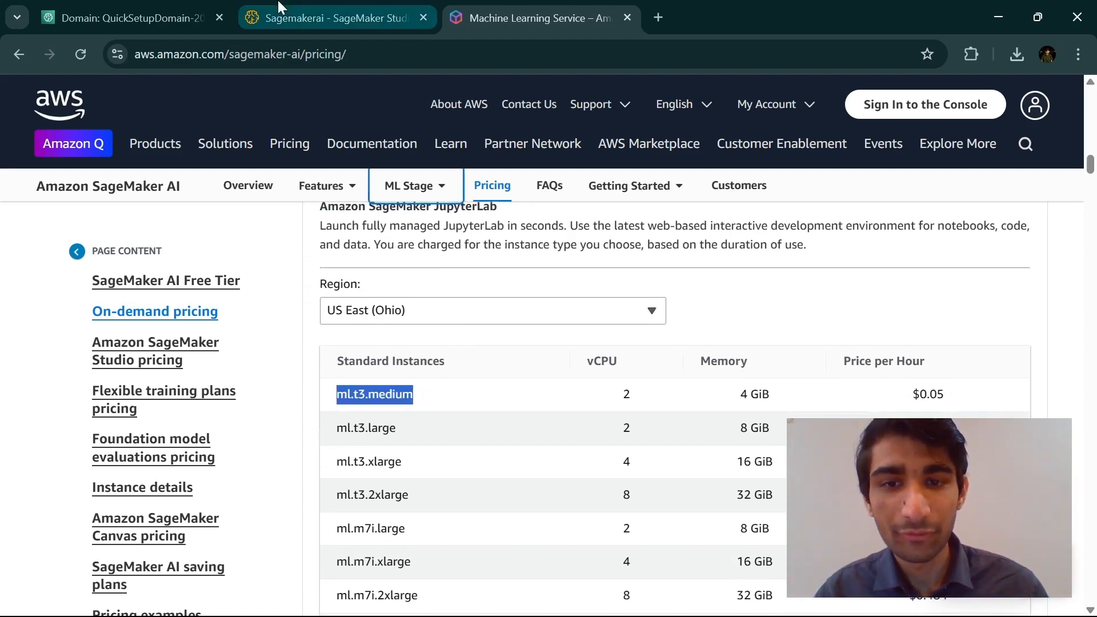
click(331, 18)
triple_click(542, 239)
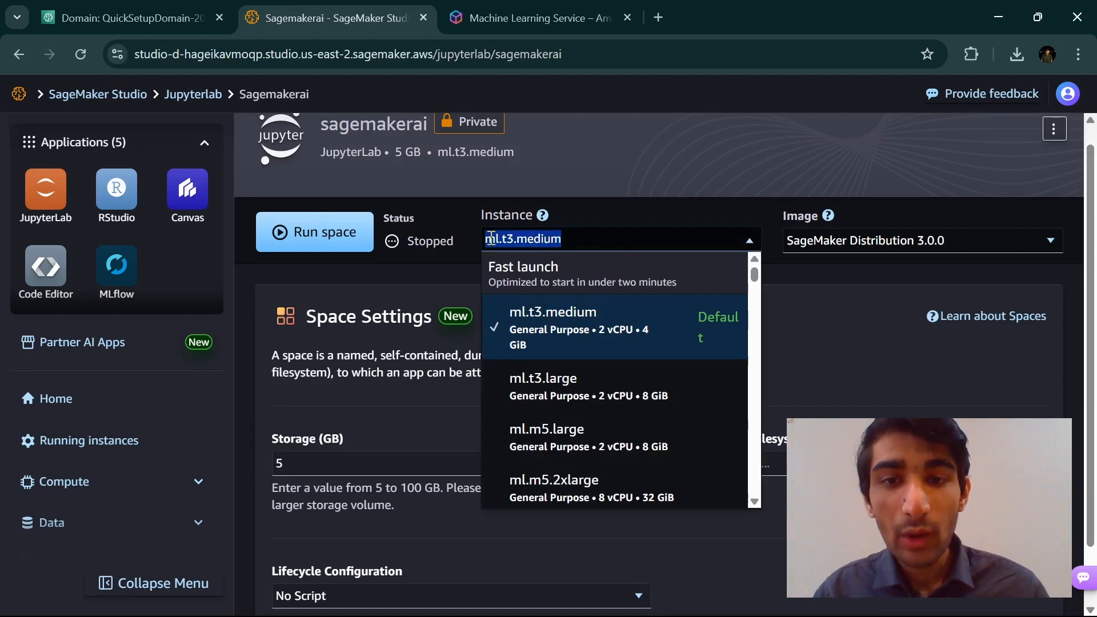
click(544, 7)
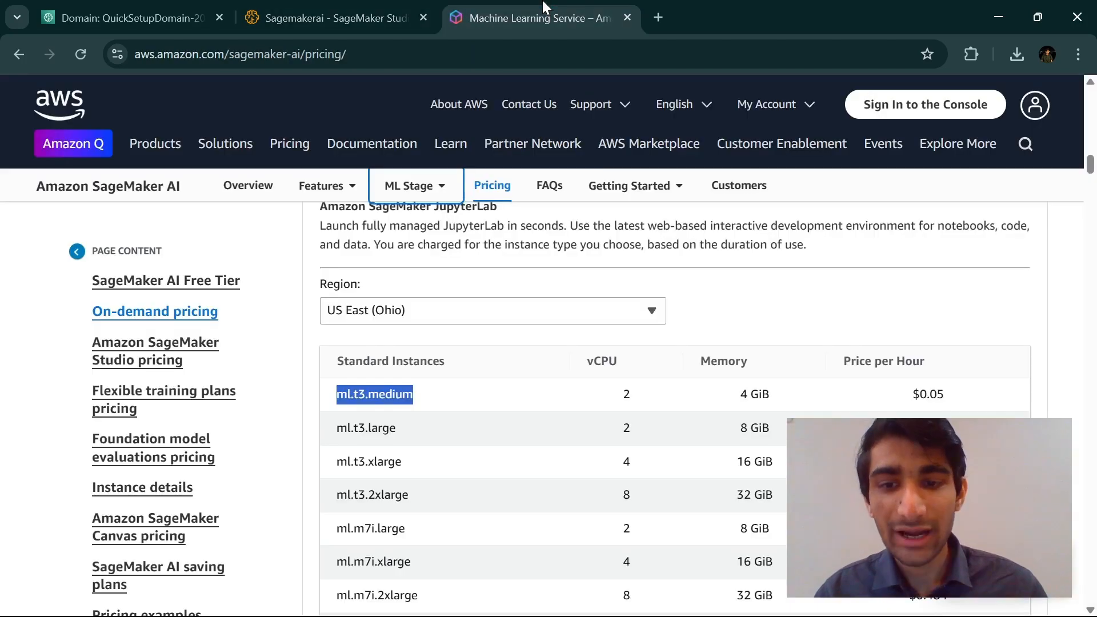
click(626, 404)
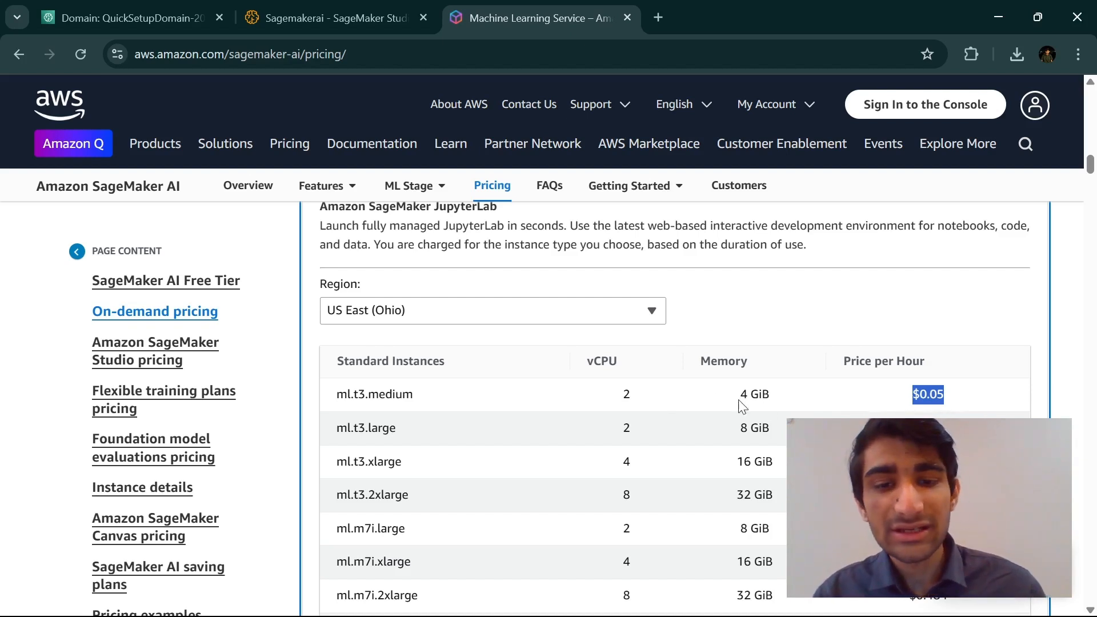
Step: Examine the vCPU, memory and hourly prices of the larger standard instances, such as ml.t3.large and ml.t3.xlarge
drag(614, 398, 437, 429)
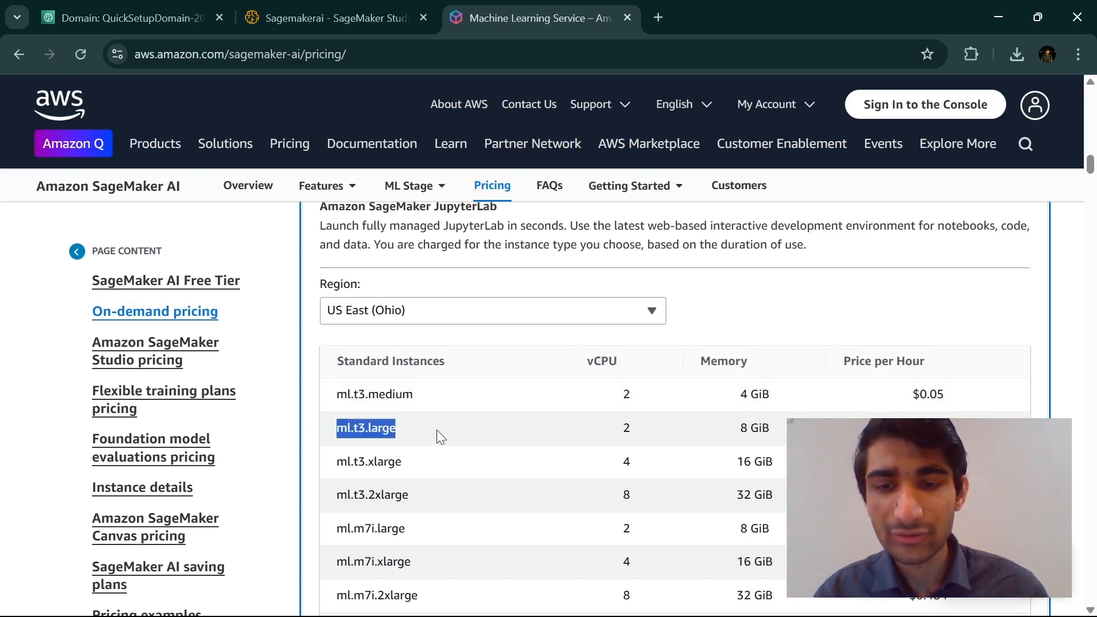
click(341, 468)
drag(341, 467, 465, 472)
click(466, 472)
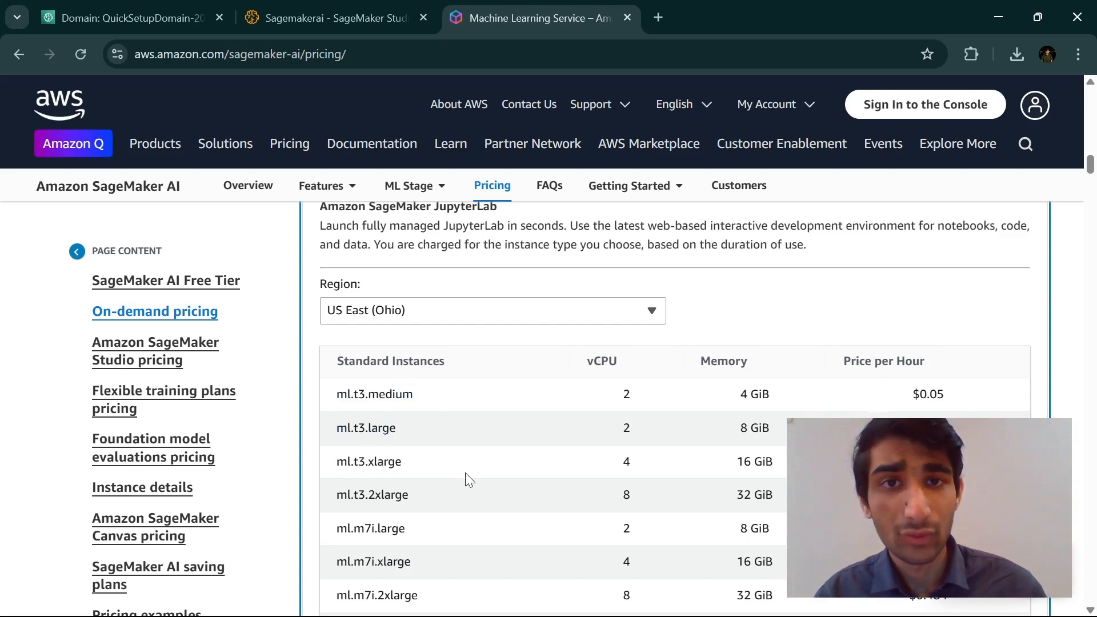
scroll(465, 472, down, 3)
scroll(467, 479, up, 1)
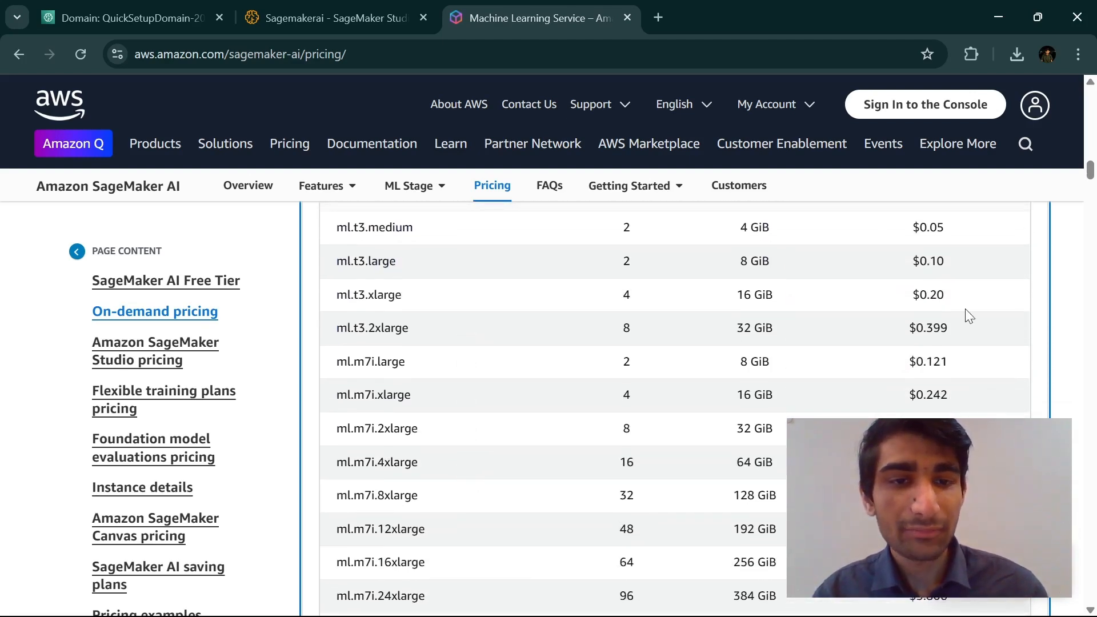
drag(965, 305, 876, 299)
scroll(876, 299, down, 12)
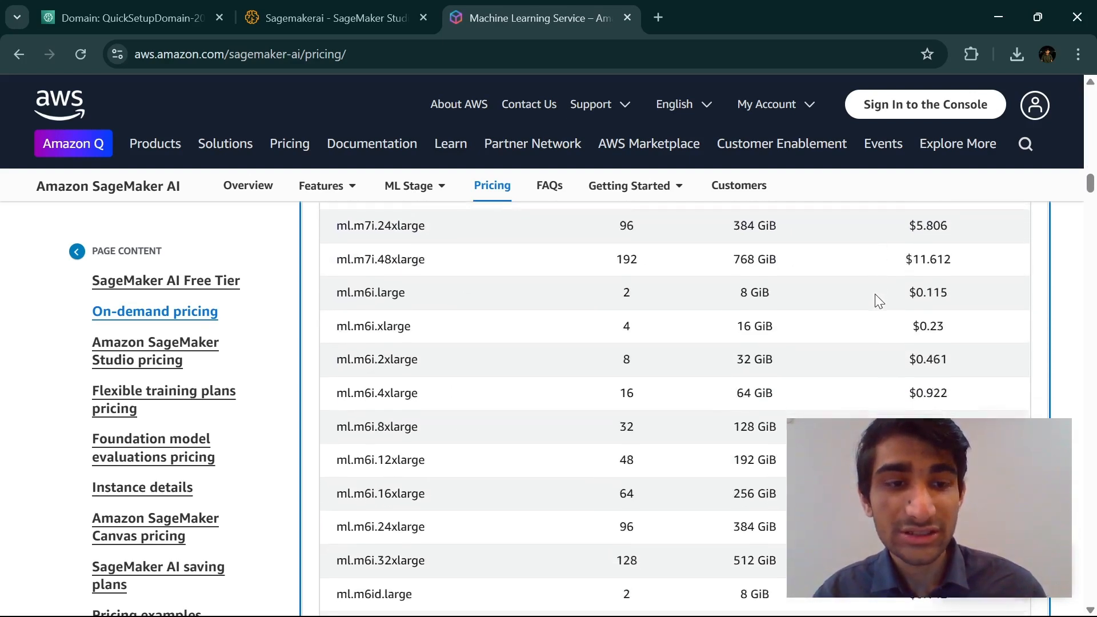
scroll(875, 294, up, 1)
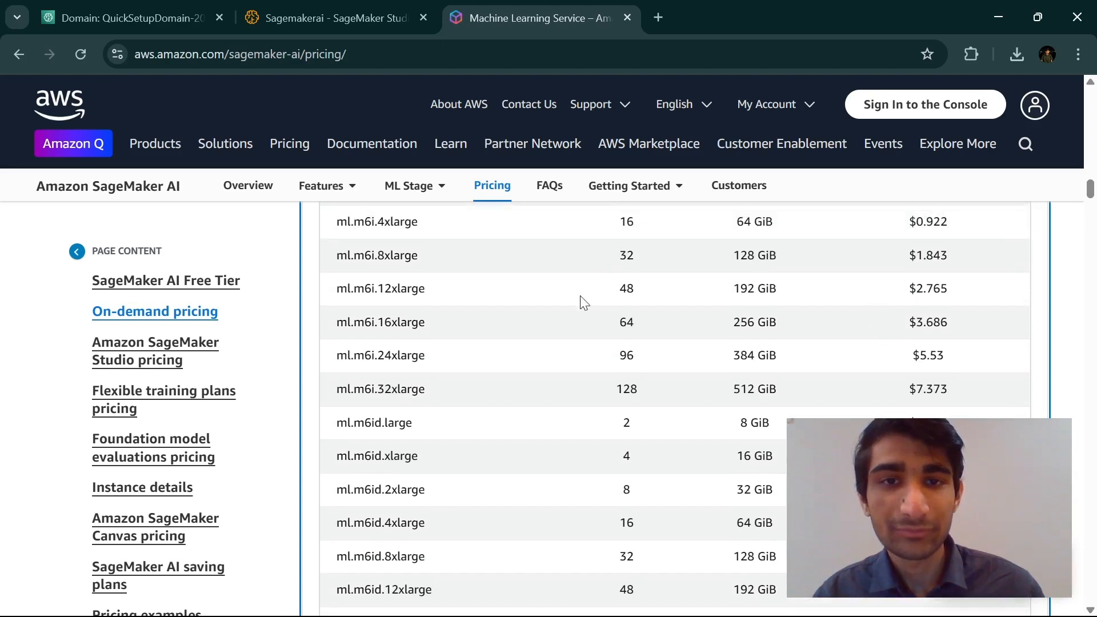
scroll(557, 295, up, 6)
scroll(557, 296, up, 7)
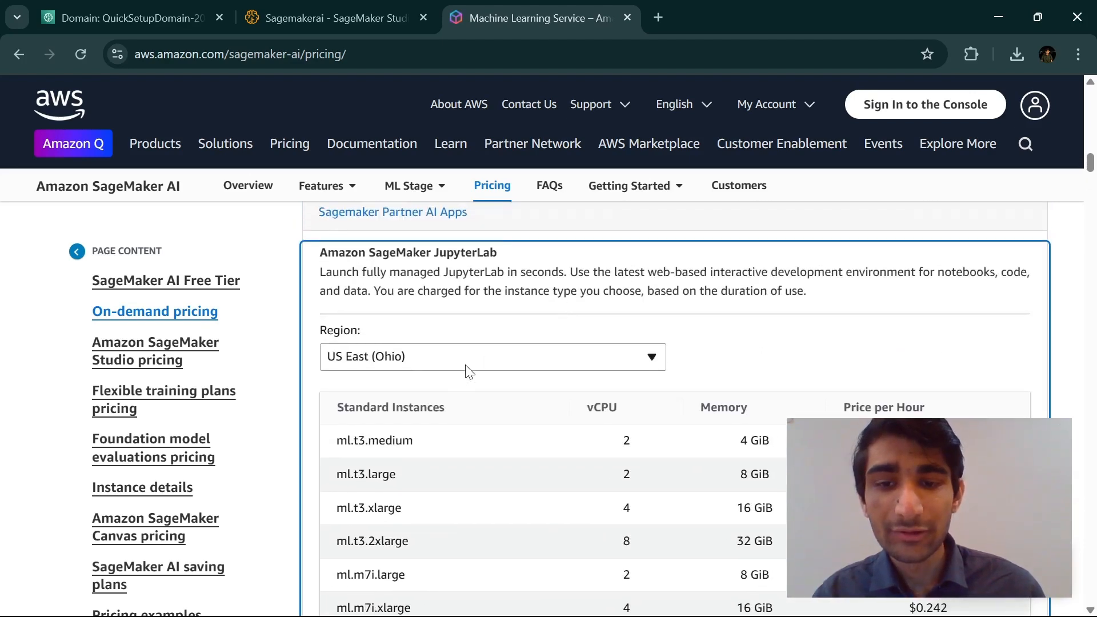
Step: Compare hourly prices of the ml.m5 instances and the memory-optimized instances such as ml.r7i.4xlarge, ending back at the cheapest standard instances
scroll(444, 386, down, 15)
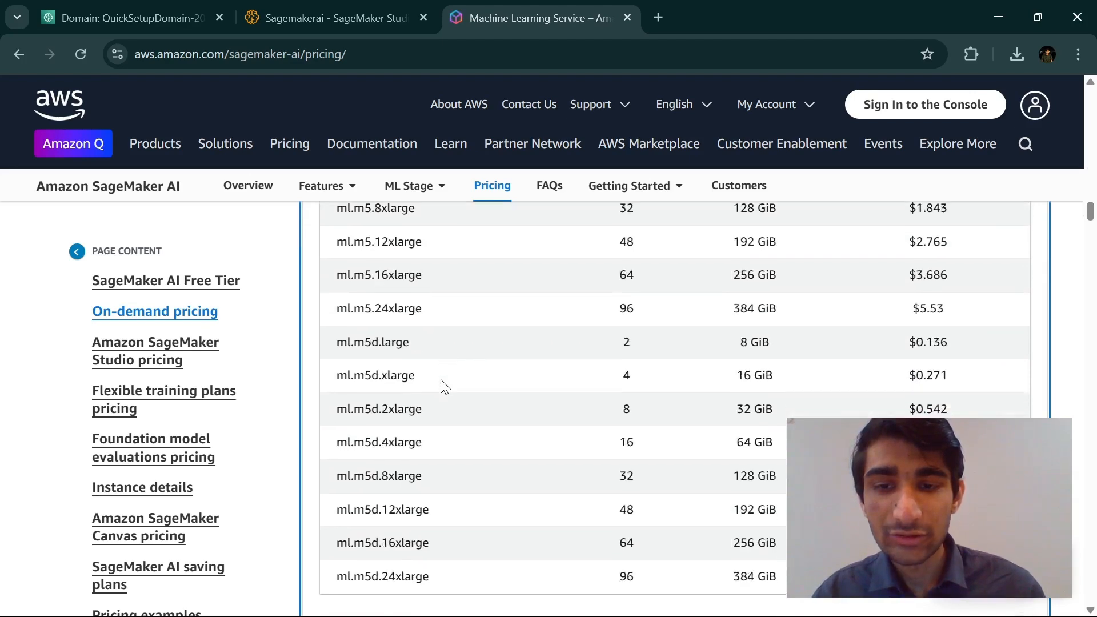
scroll(869, 313, up, 3)
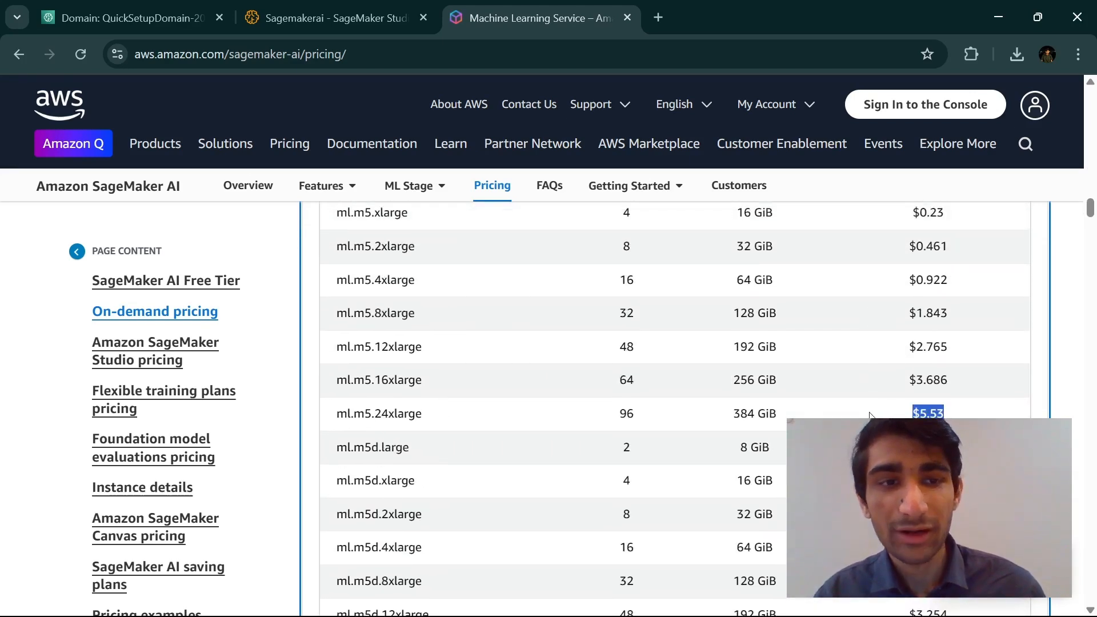
scroll(868, 416, up, 10)
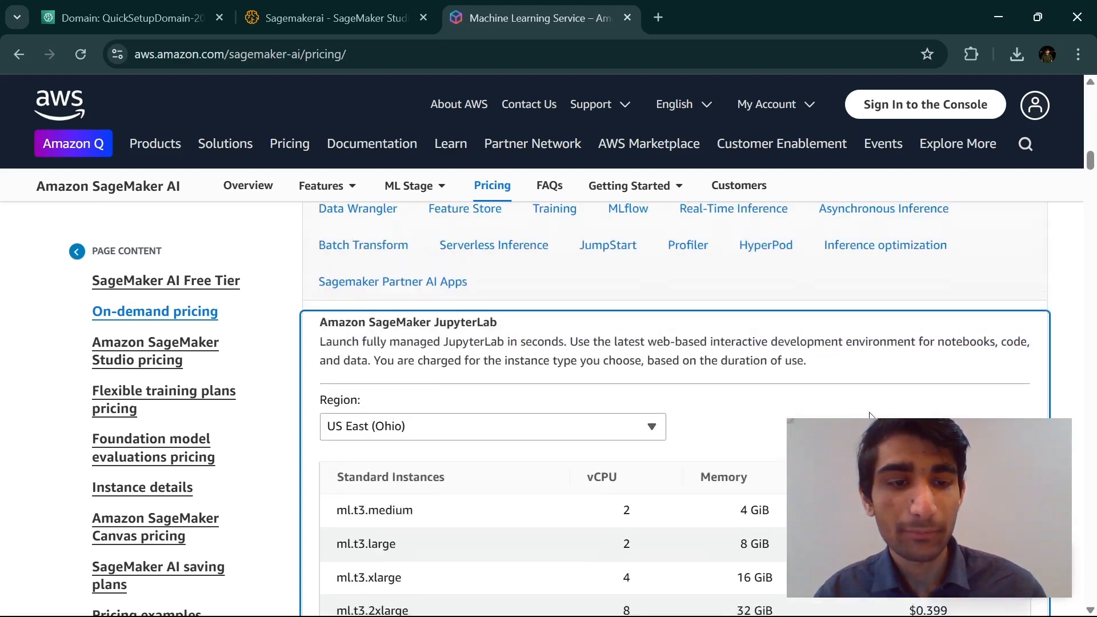
scroll(674, 409, down, 20)
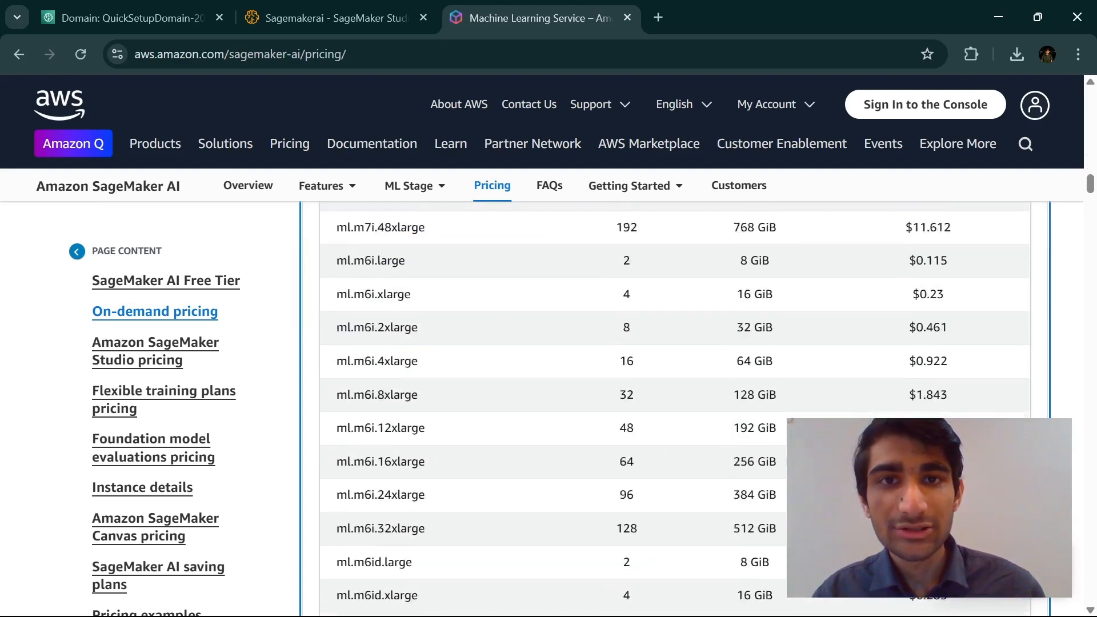
scroll(674, 408, down, 10)
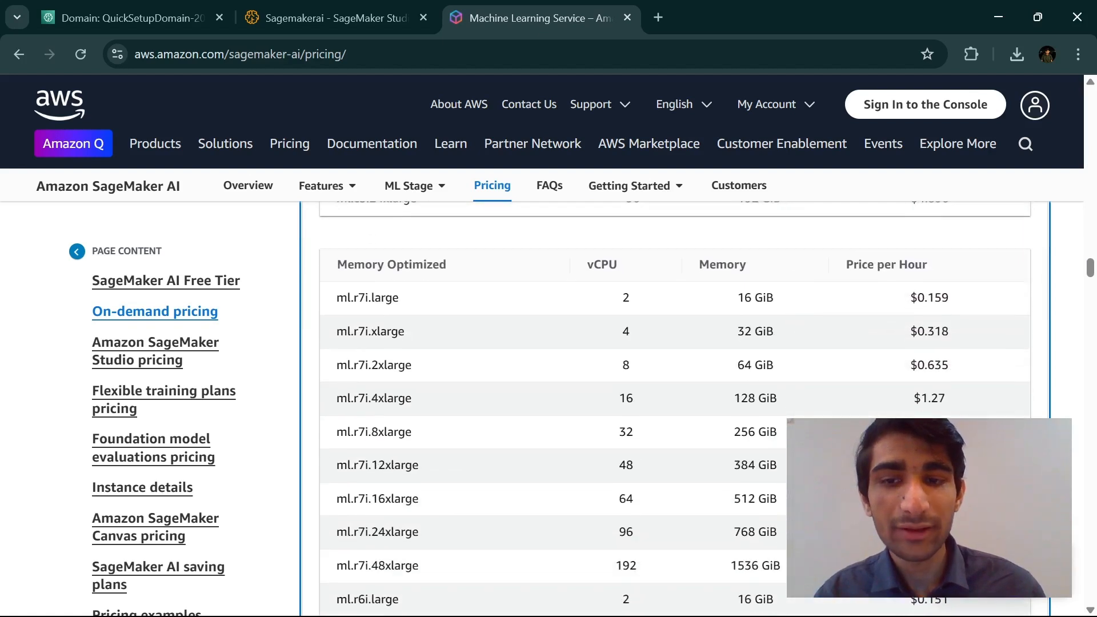
scroll(674, 409, down, 1)
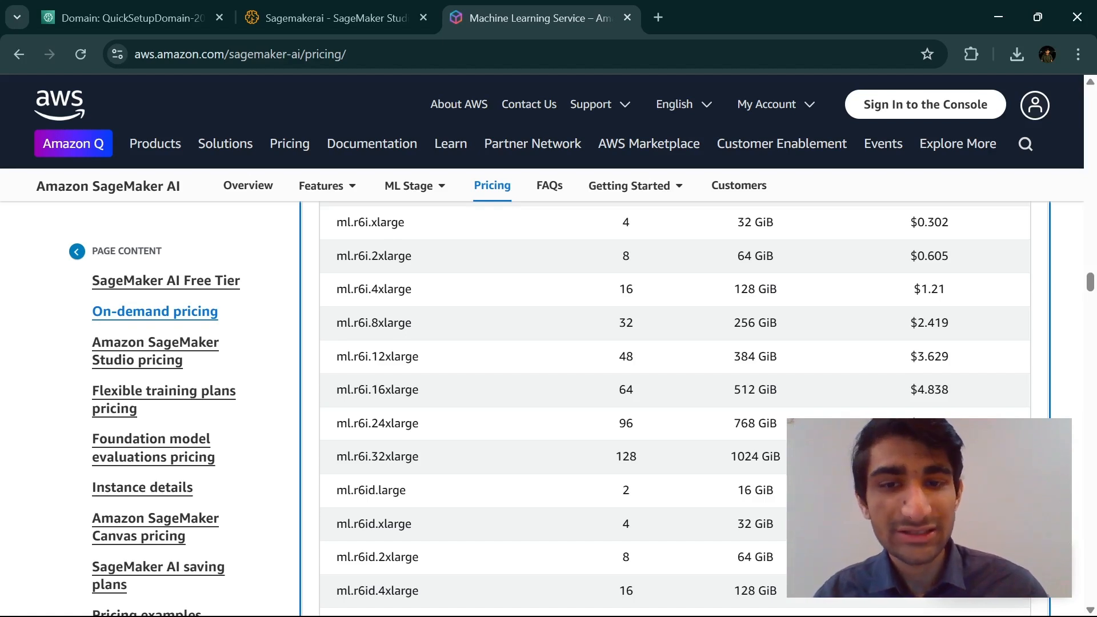
scroll(674, 407, up, 6)
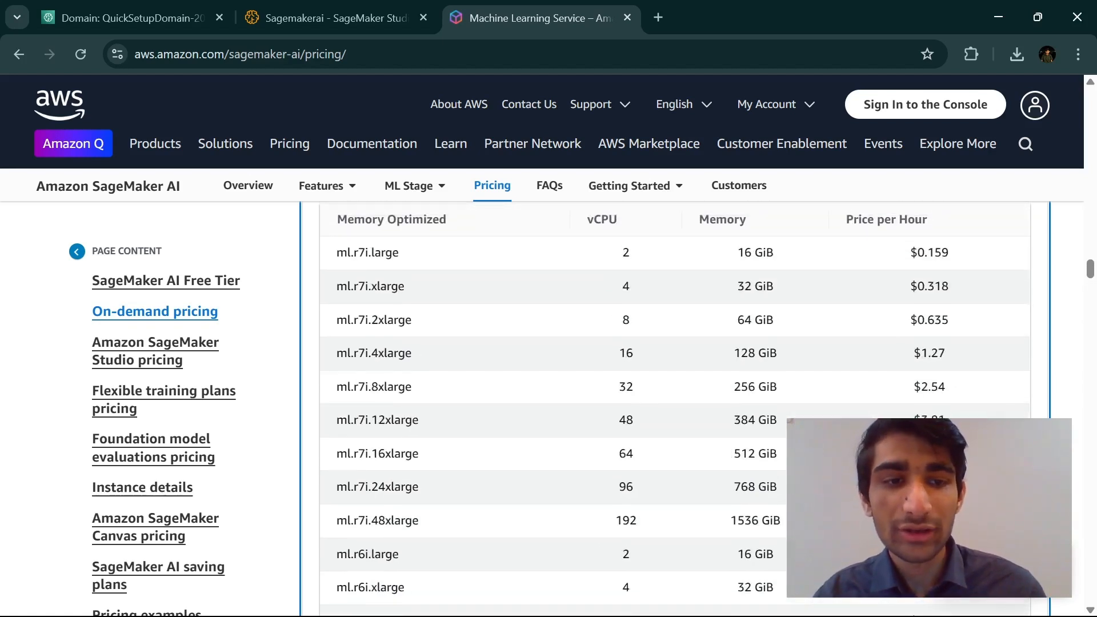
drag(339, 351, 449, 348)
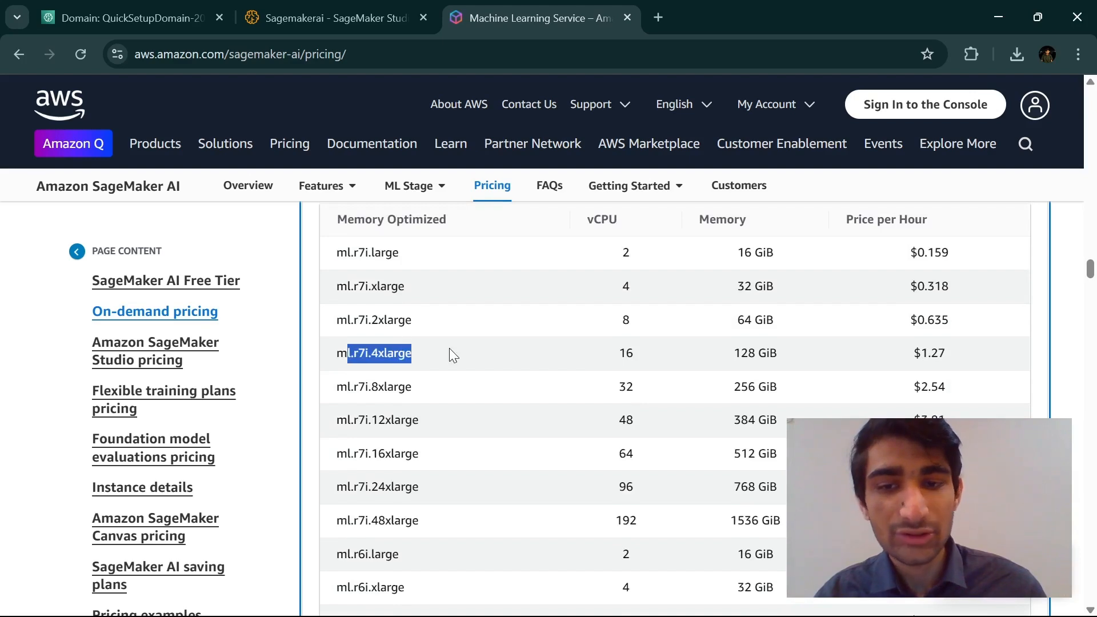
click(449, 348)
scroll(848, 381, up, 15)
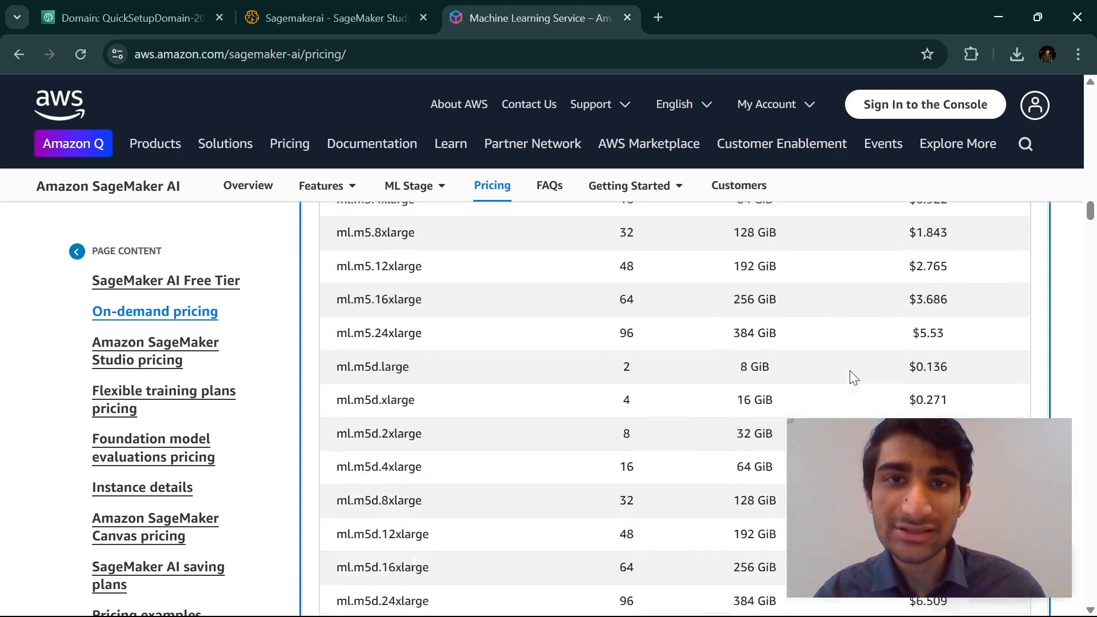
scroll(849, 371, up, 5)
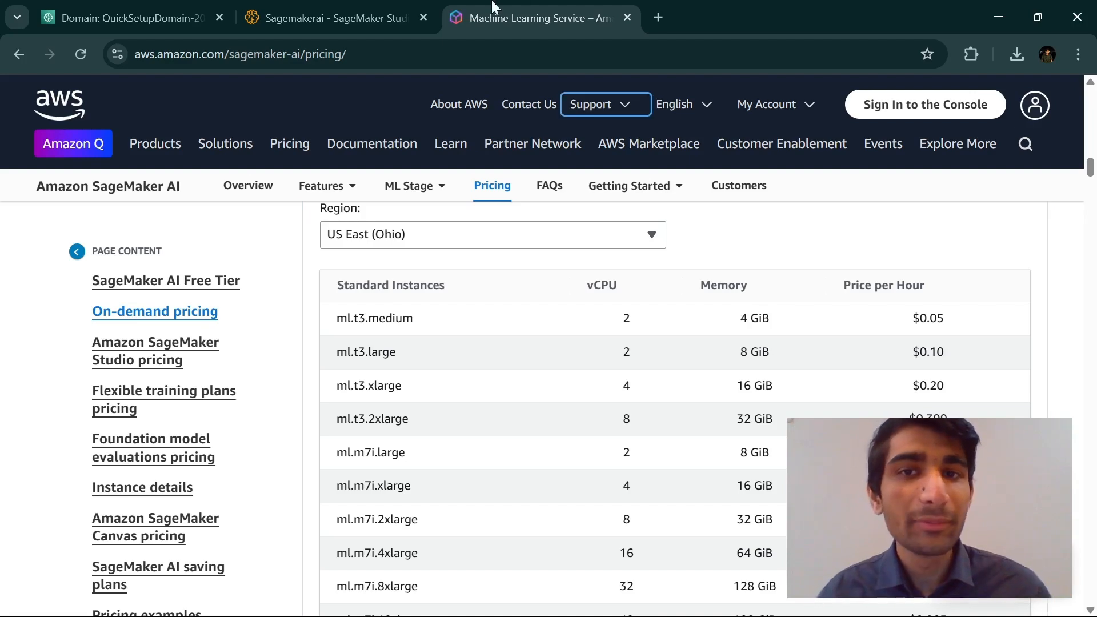
Step: Return to SageMaker Studio, run the sagemakerai space on ml.t3.medium, and close the pricing page
click(370, 8)
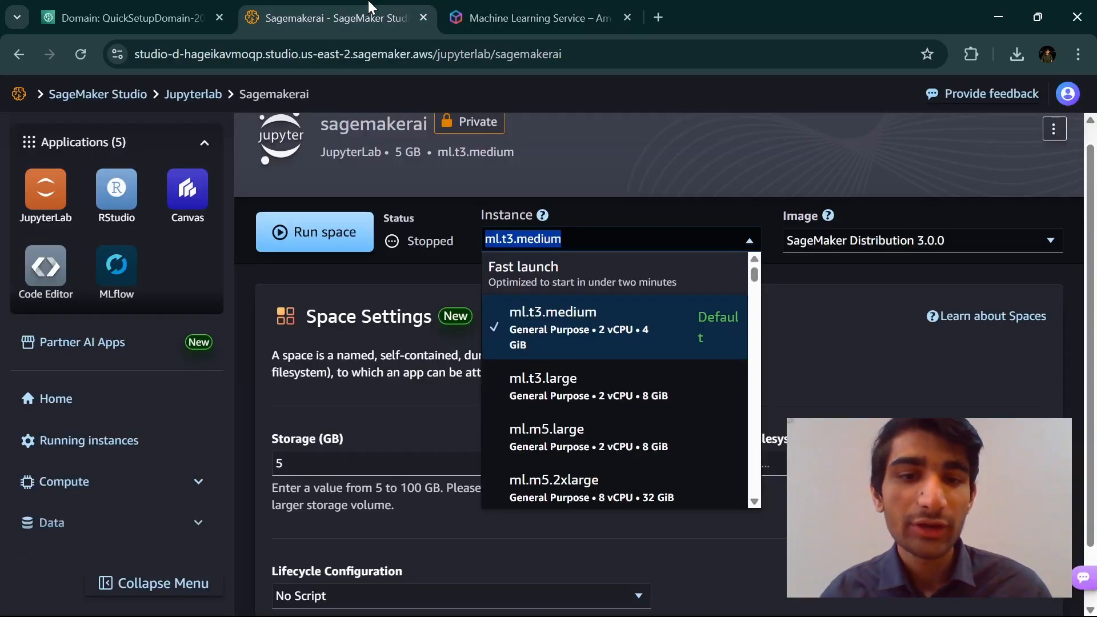
click(596, 344)
click(571, 248)
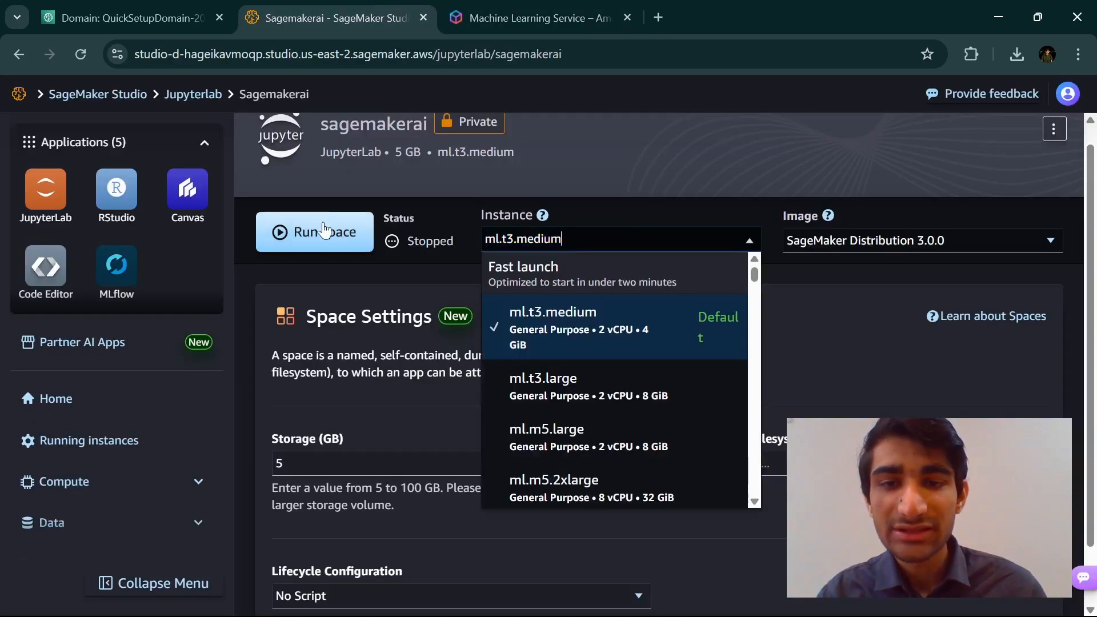
click(308, 229)
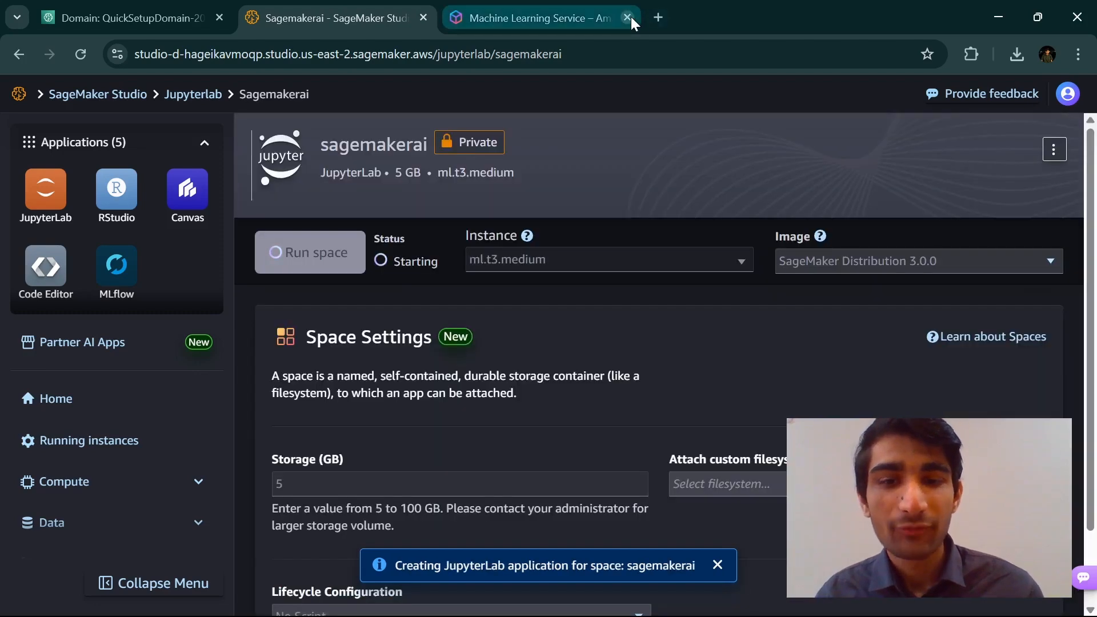
click(629, 18)
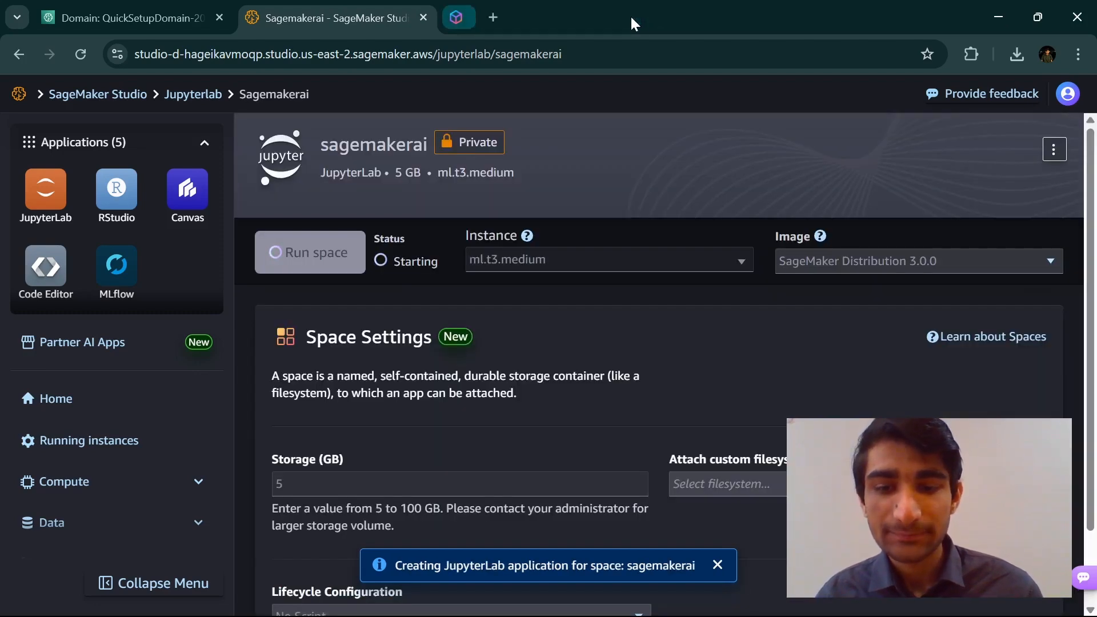
scroll(412, 314, down, 2)
scroll(411, 313, up, 2)
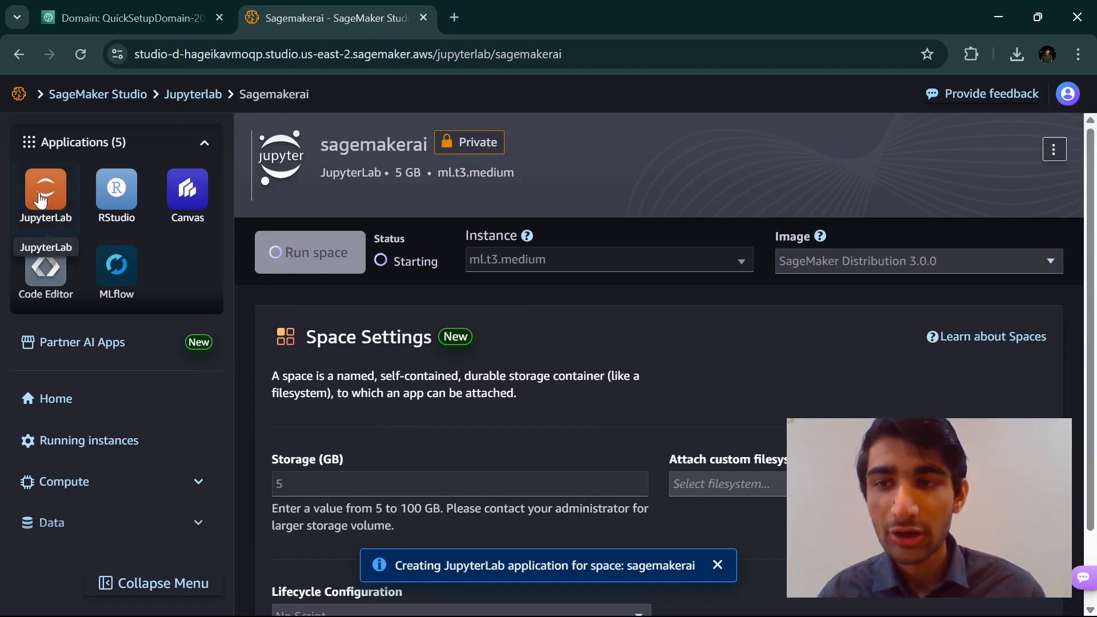
Step: Check the sagemakerai space's status in the JupyterLab spaces list and open the space once it is running
click(205, 96)
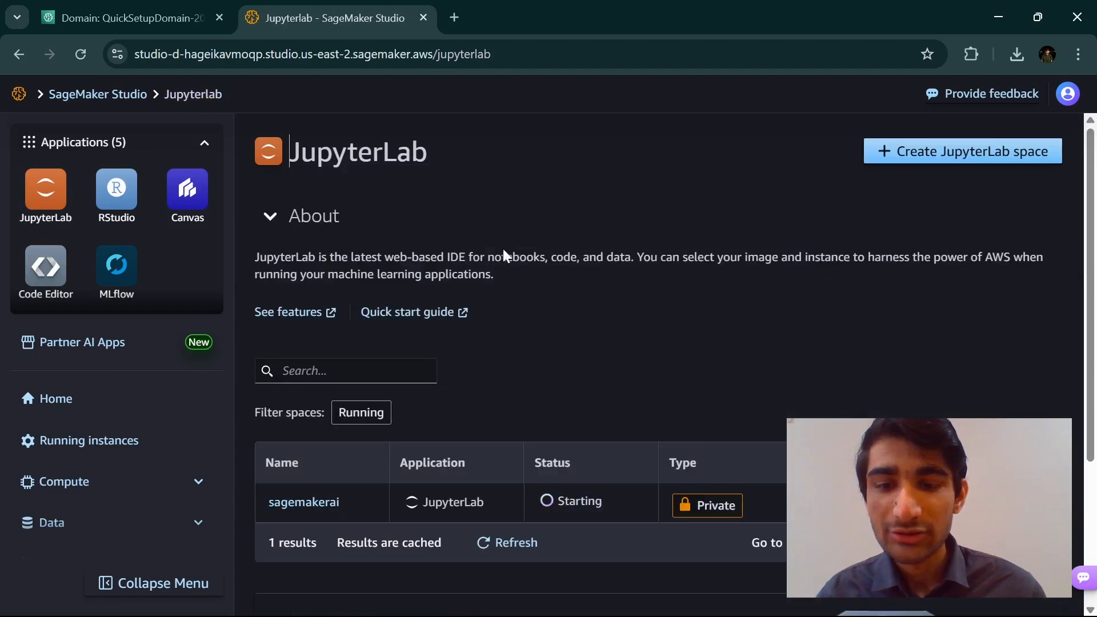
scroll(516, 389, down, 3)
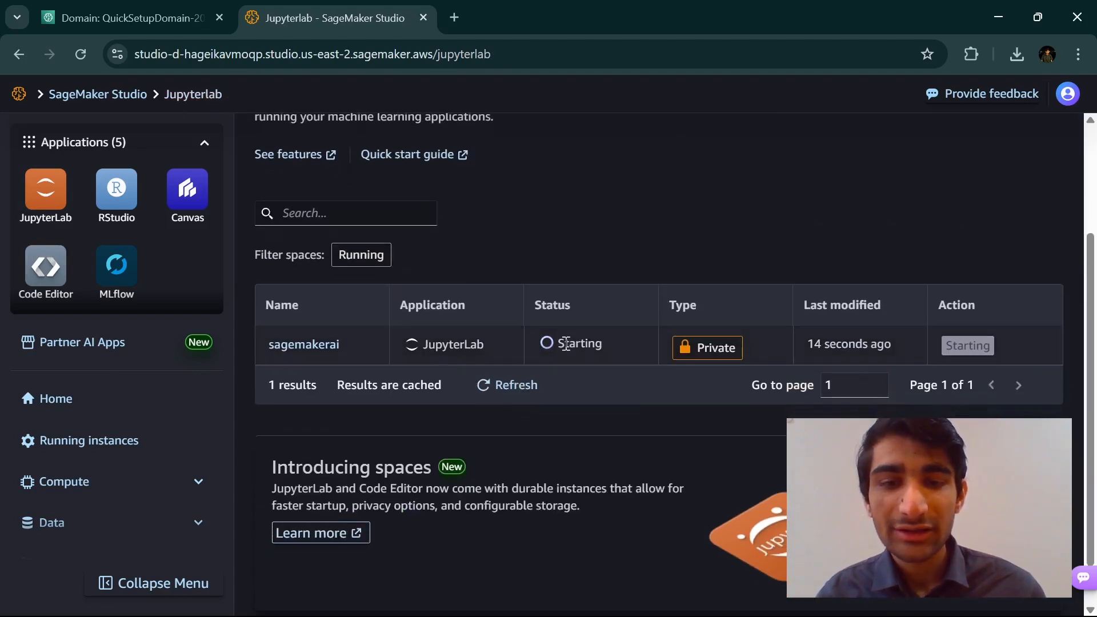
drag(565, 343, 608, 347)
double_click(569, 349)
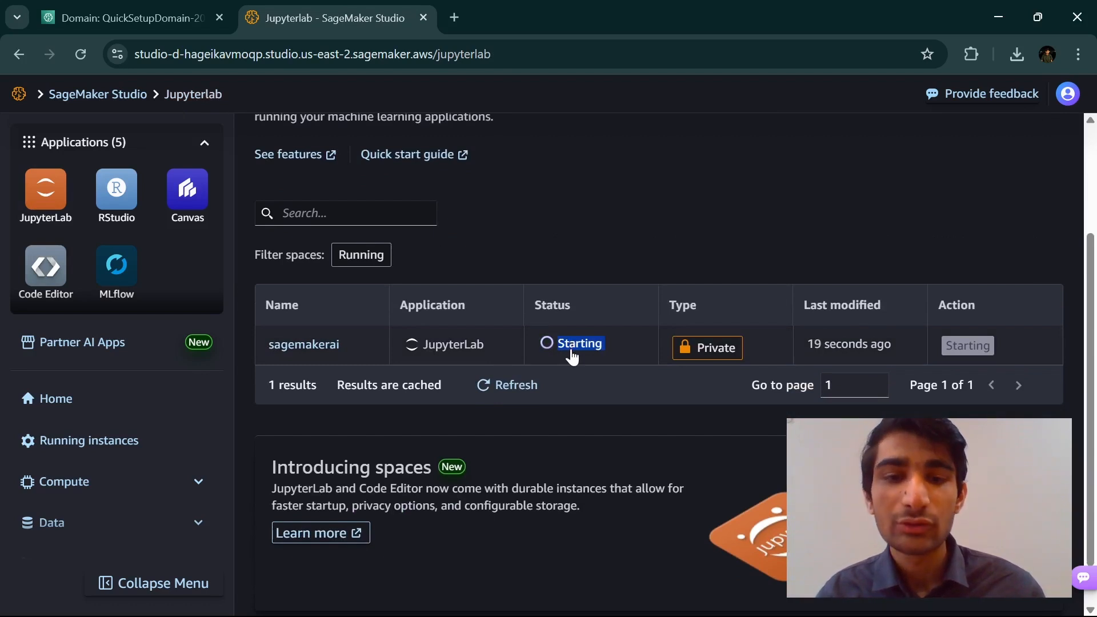
click(595, 348)
scroll(594, 348, up, 3)
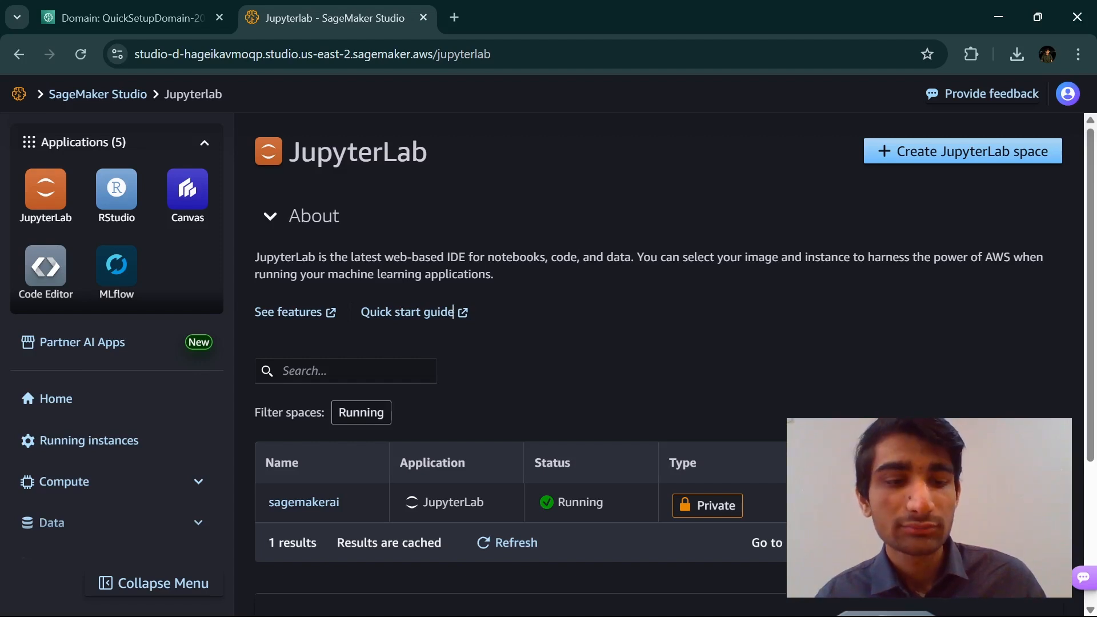
click(1000, 503)
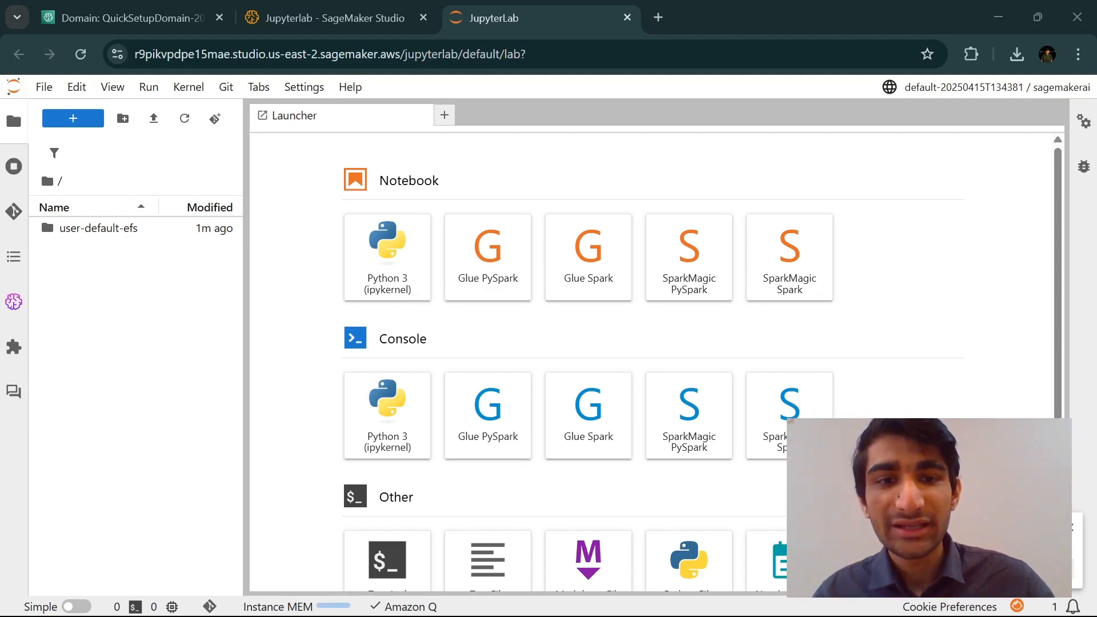
Step: Switch the JupyterLab interface theme to JupyterLab Dark
click(276, 124)
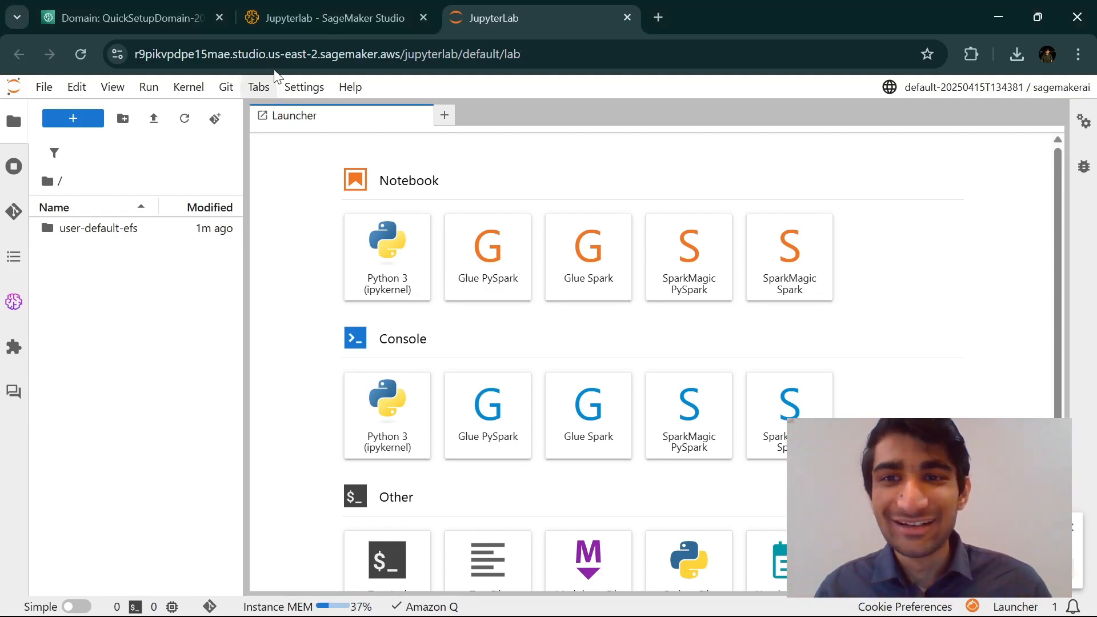
click(304, 87)
mouse_move(372, 111)
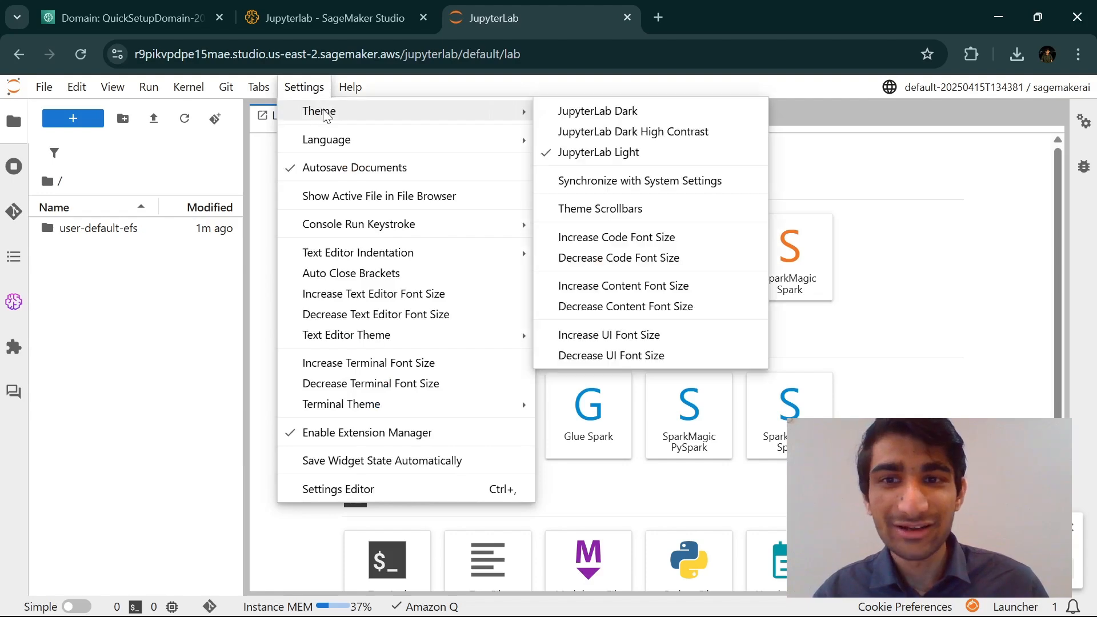
click(580, 118)
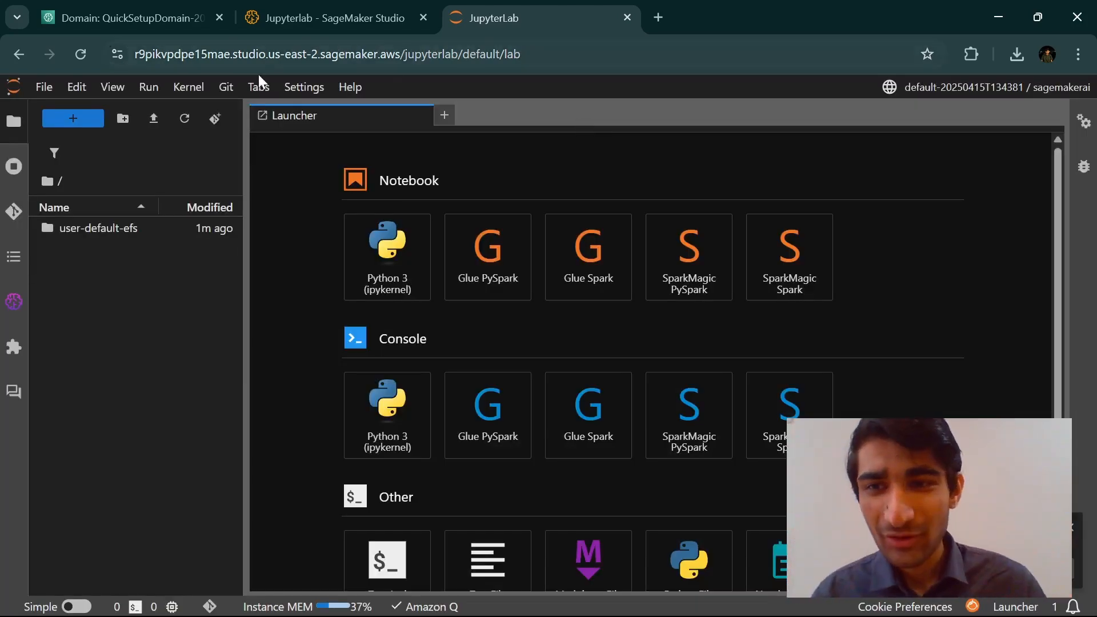
Step: Display JupyterLab's overview of open tabs, kernels, language servers, workspaces and terminals
click(13, 166)
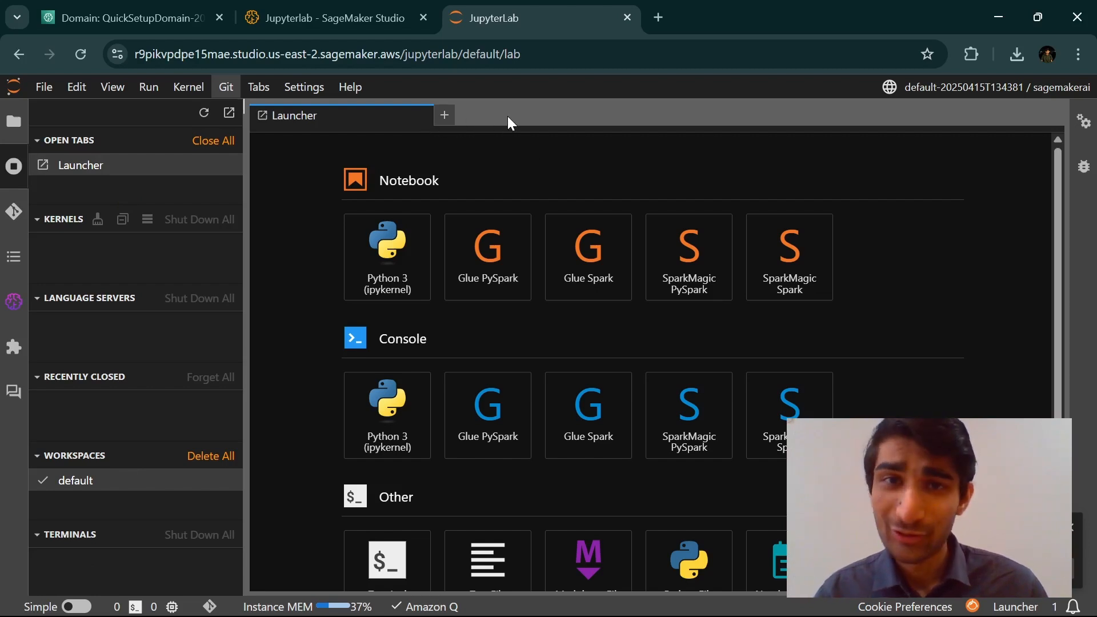
Step: Show the file browser and create a notebook with the Python 3 (ipykernel) kernel in the root folder
click(2, 134)
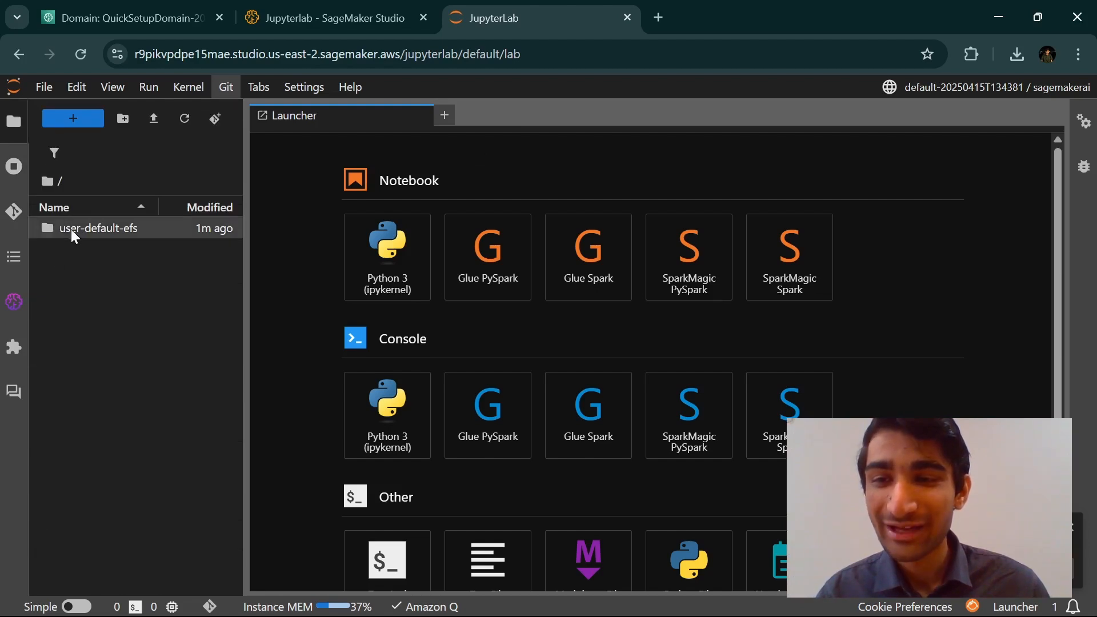
click(74, 120)
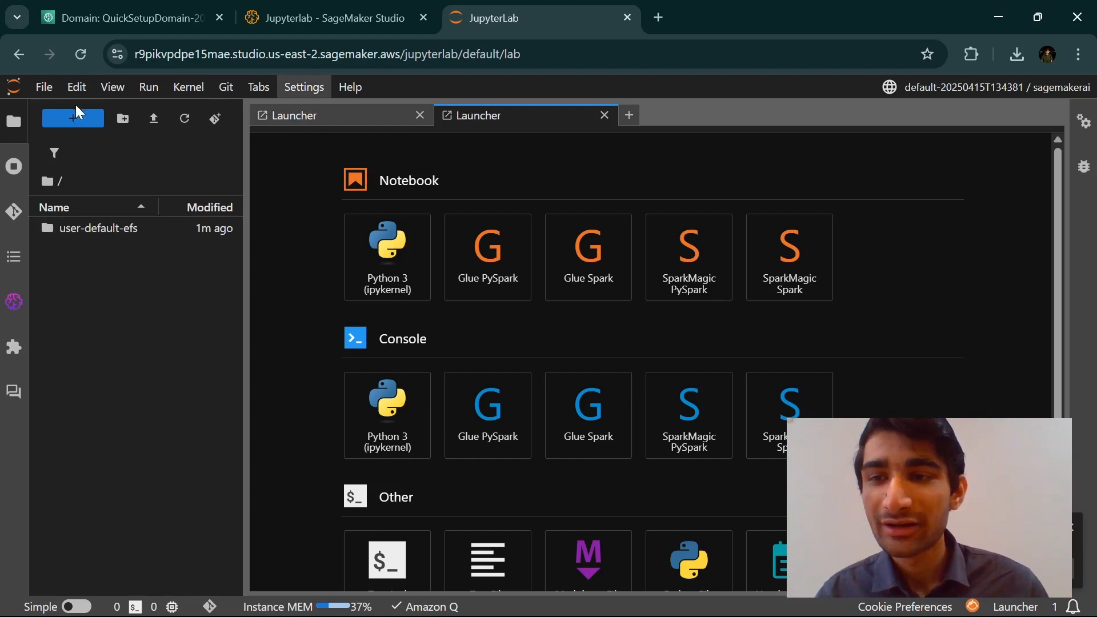
click(420, 117)
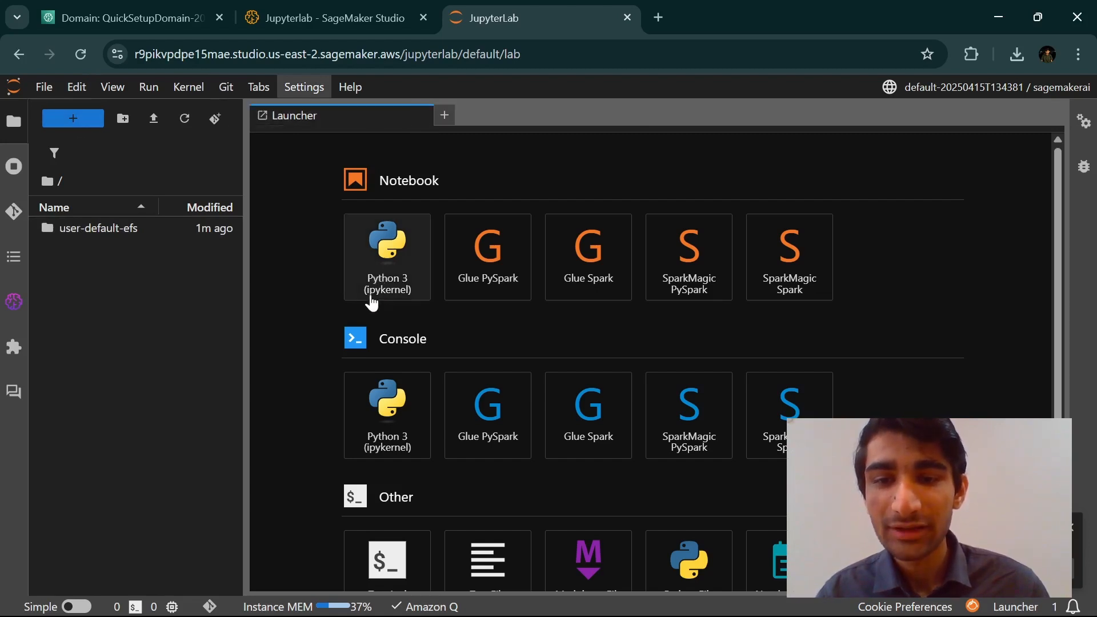
click(377, 273)
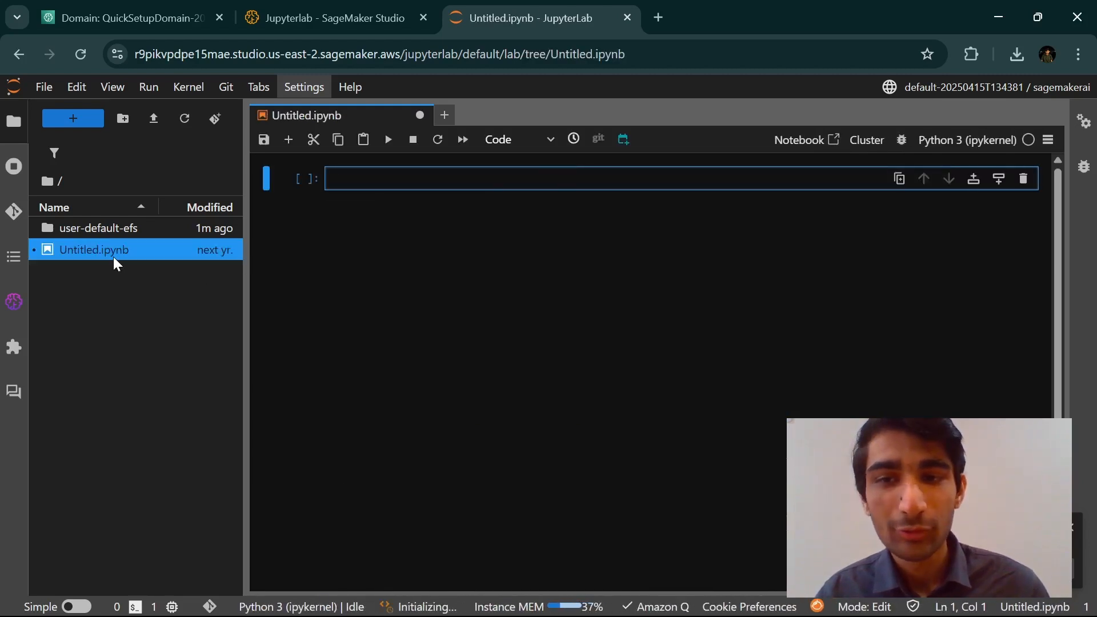
Step: Rename the untitled notebook as creditlimitpredictor.ipynb
right_click(71, 253)
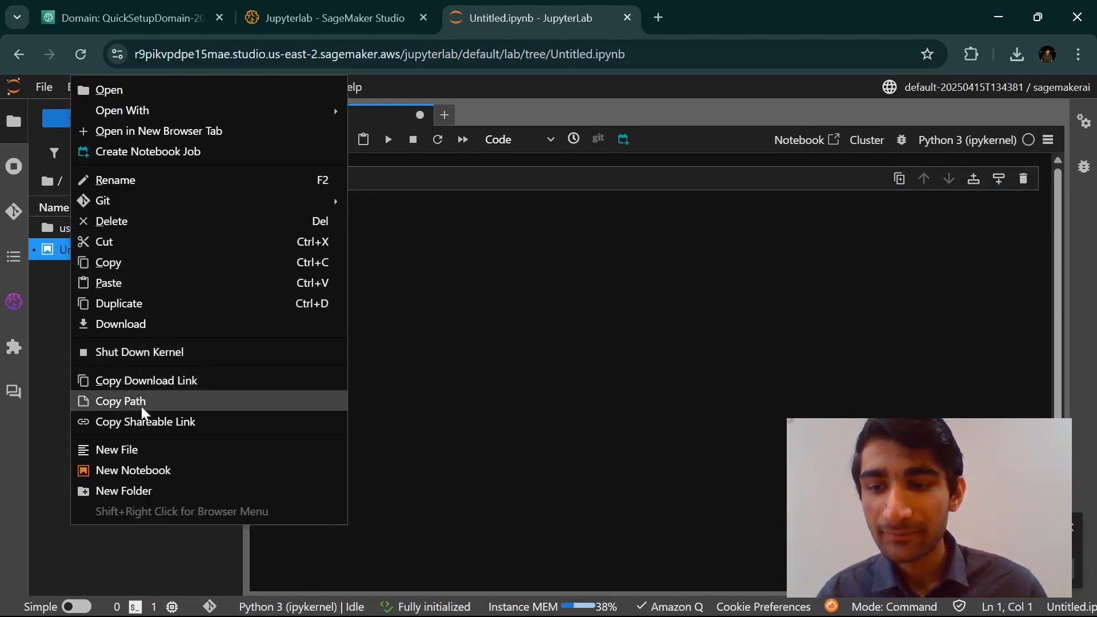
click(179, 178)
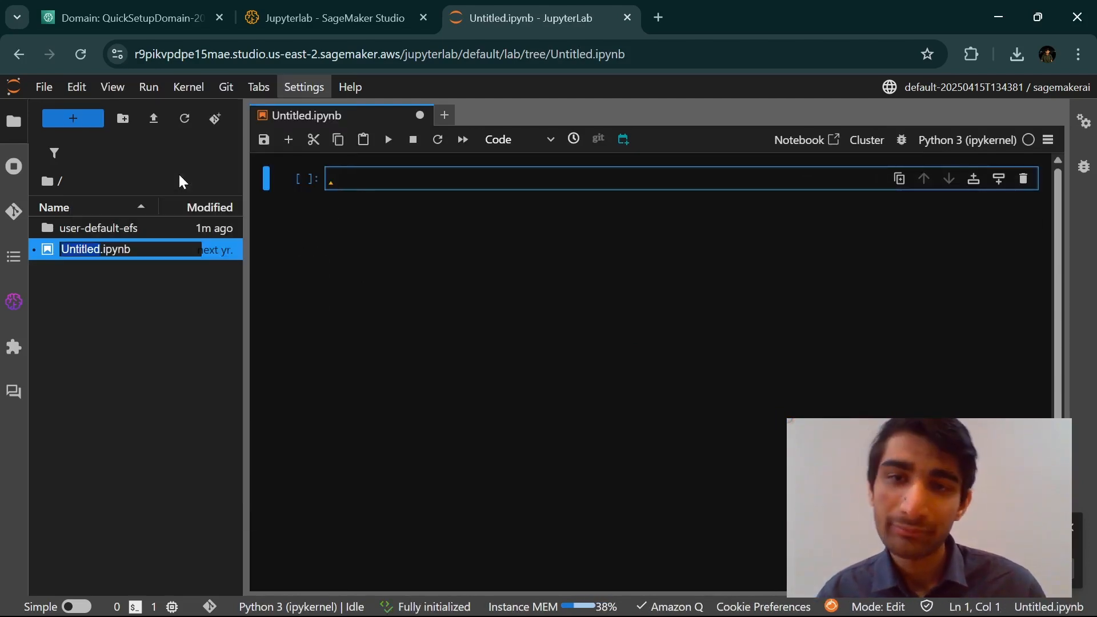
text(cred)
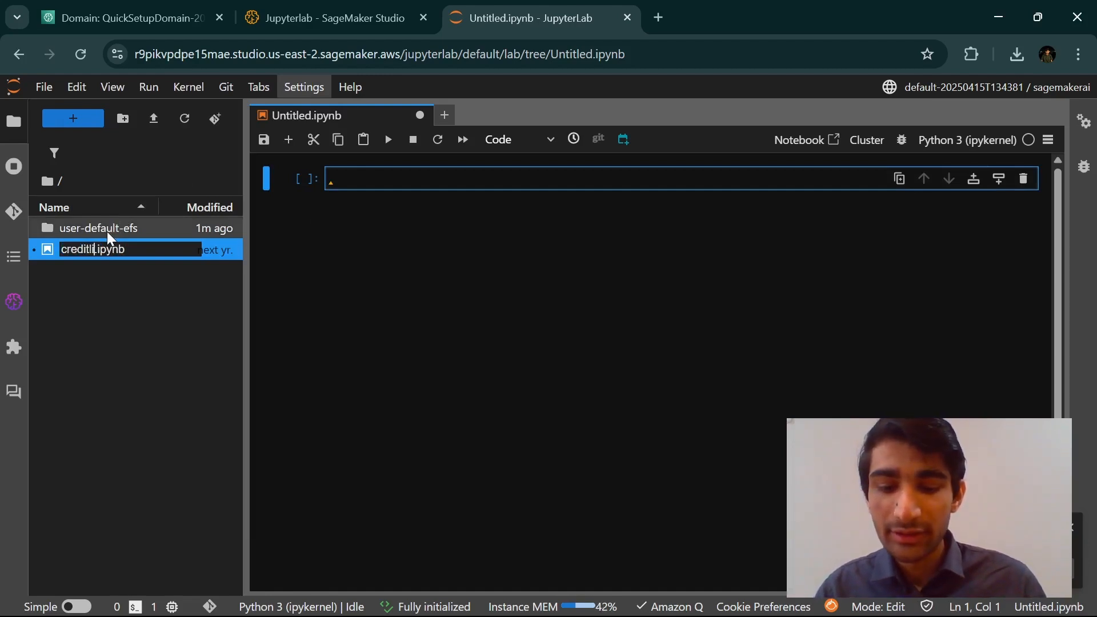
text(itlimitanaly)
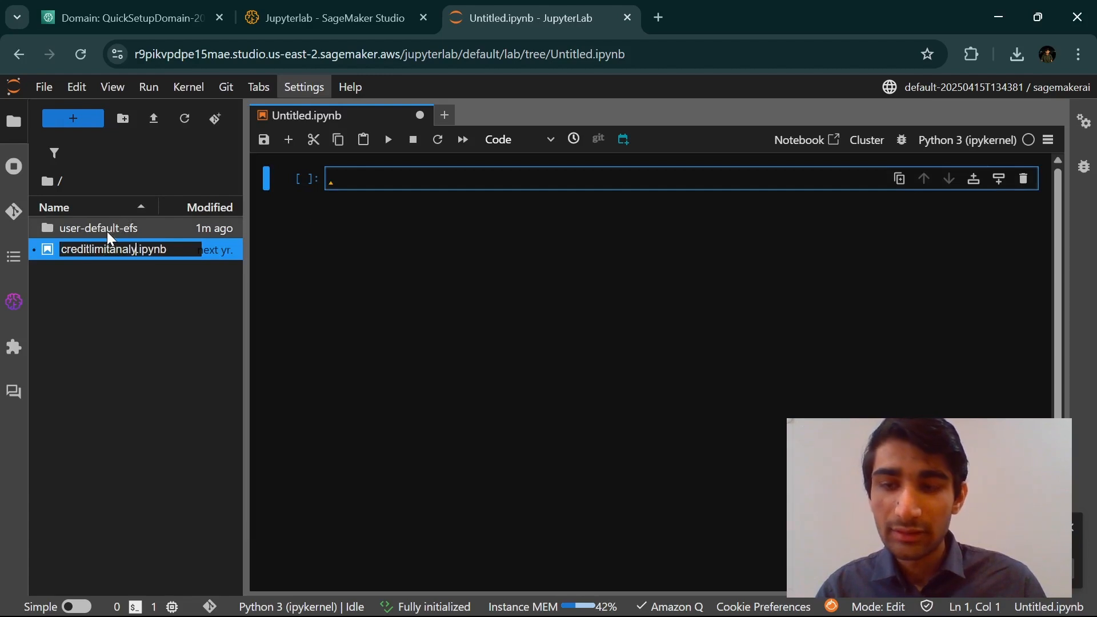
text(sis)
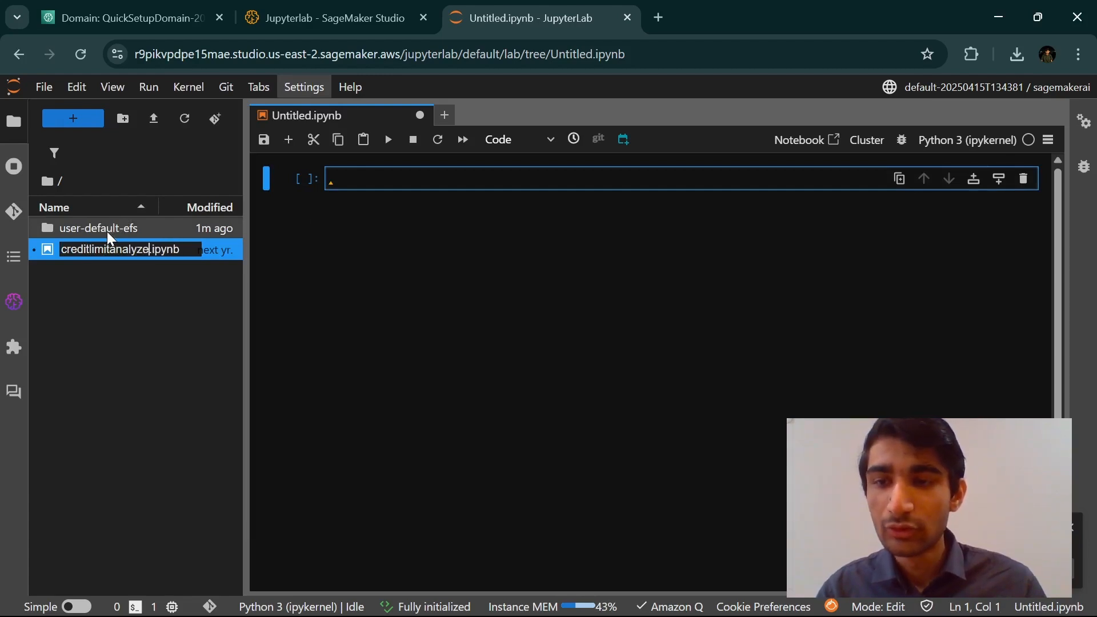
key(BackSpace)
key(BackSpace)
key(BackSpace)
key(BackSpace)
key(BackSpace)
key(BackSpace)
key(BackSpace)
key(BackSpace)
text(predic)
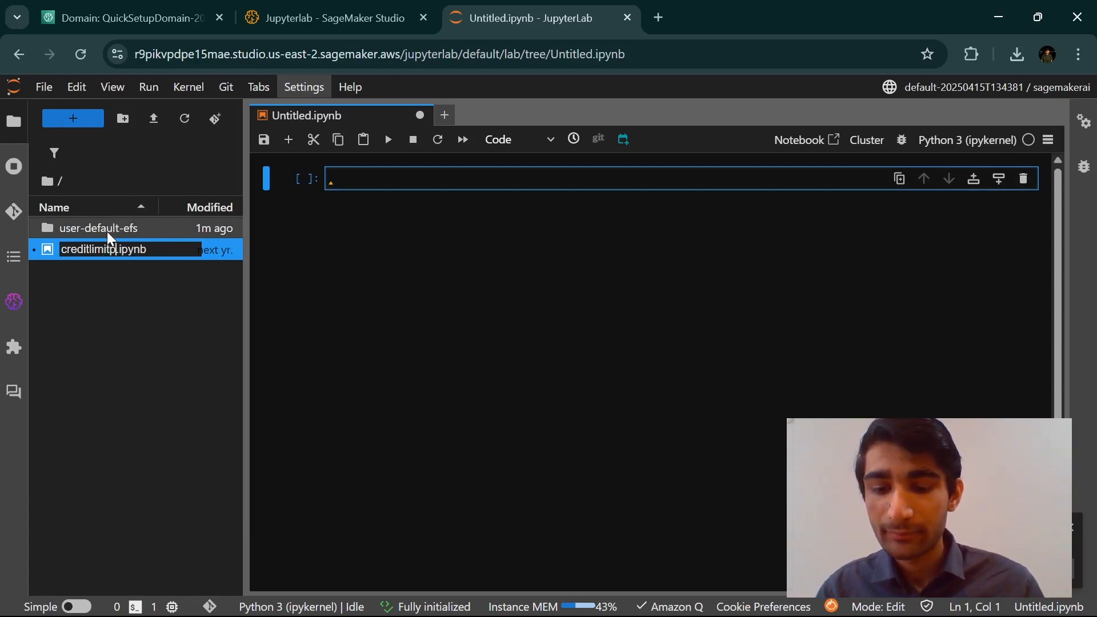
text(toraw)
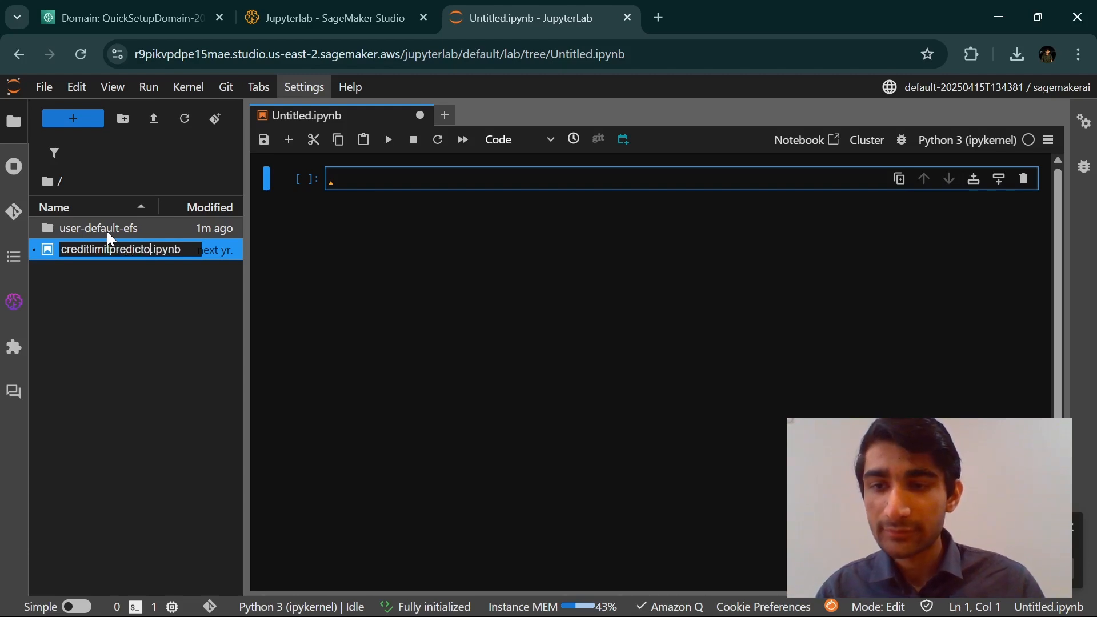
key(BackSpace)
key(BackSpace)
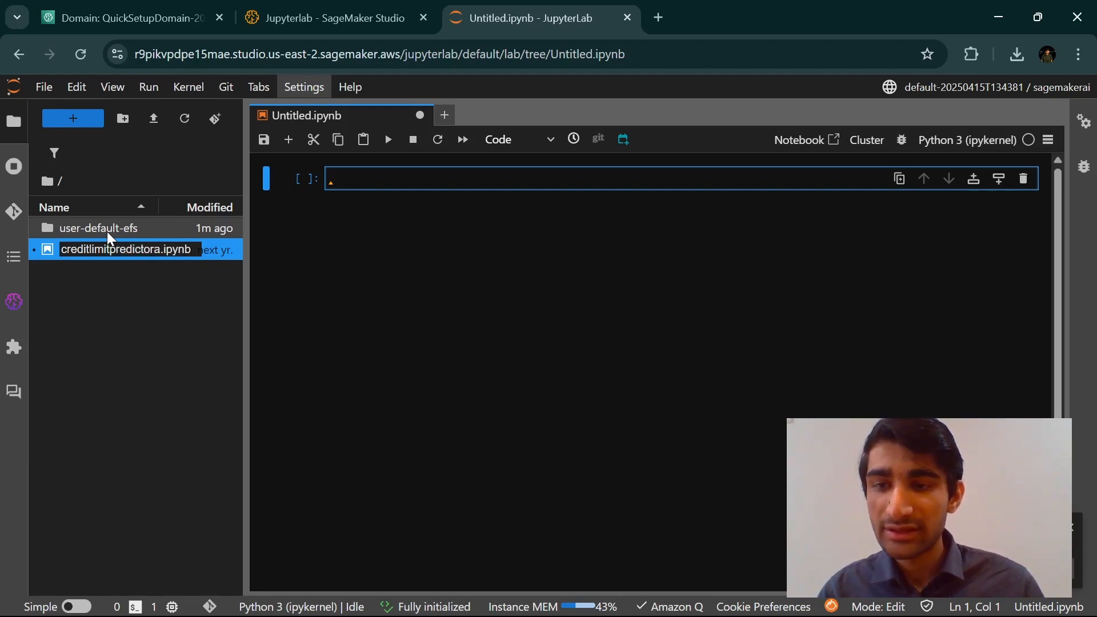
key(Return)
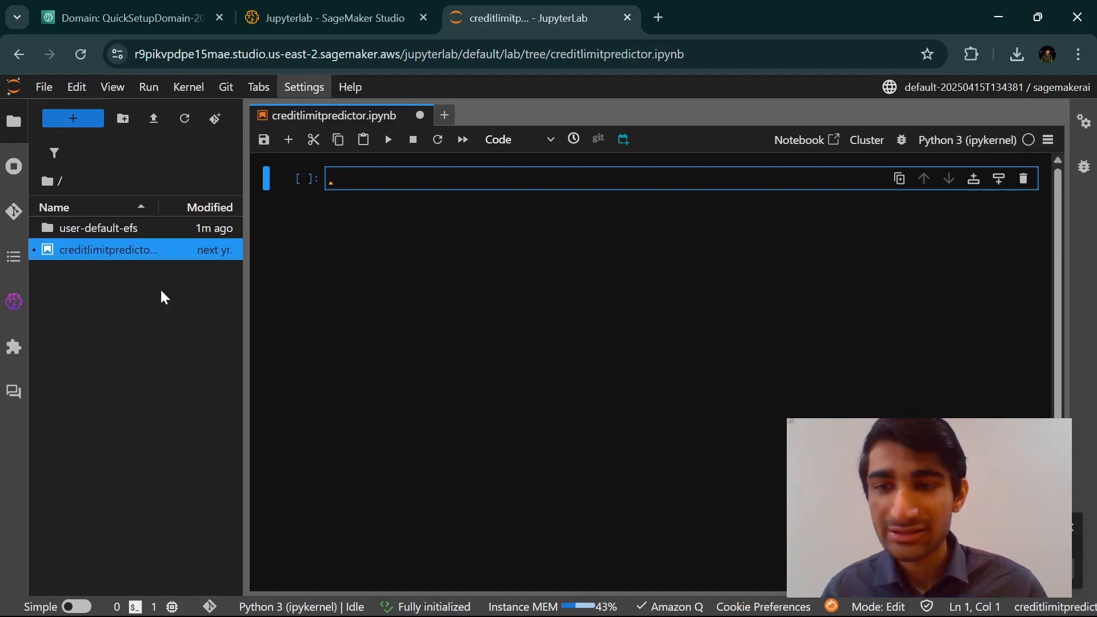
click(145, 249)
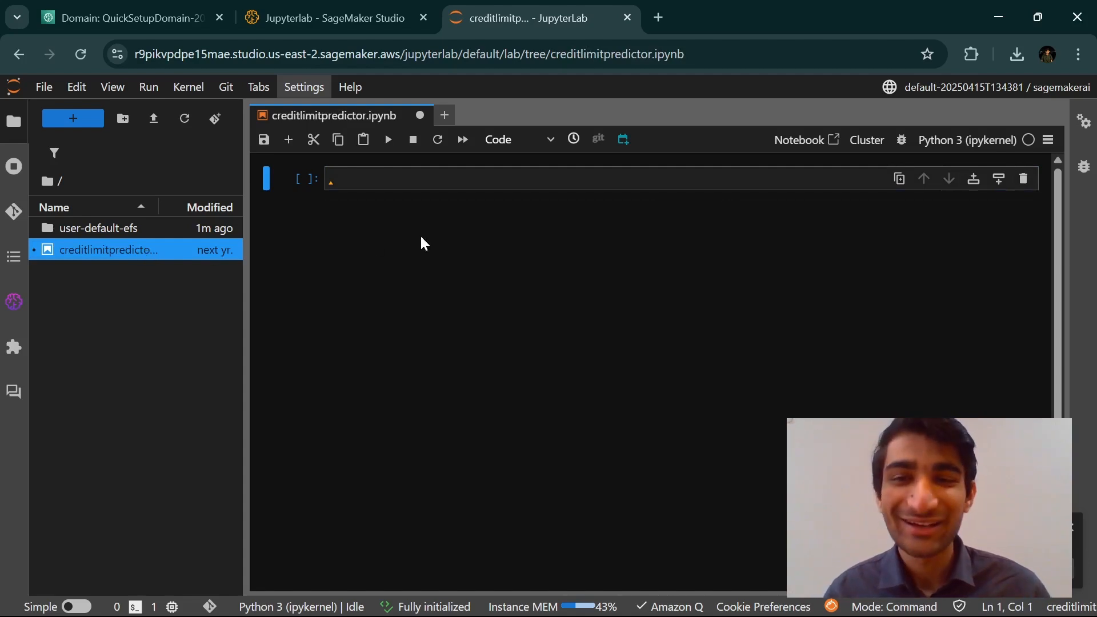
Step: Examine the kernel choices for the creditlimitpredictor notebook without changing the kernel
click(362, 178)
click(940, 145)
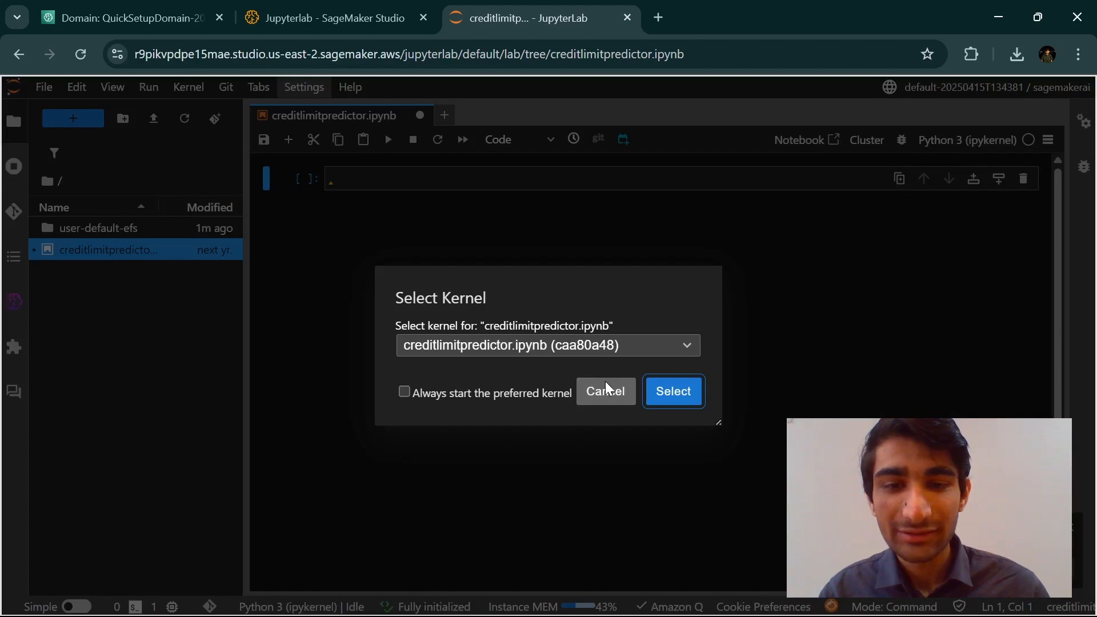
key(Return)
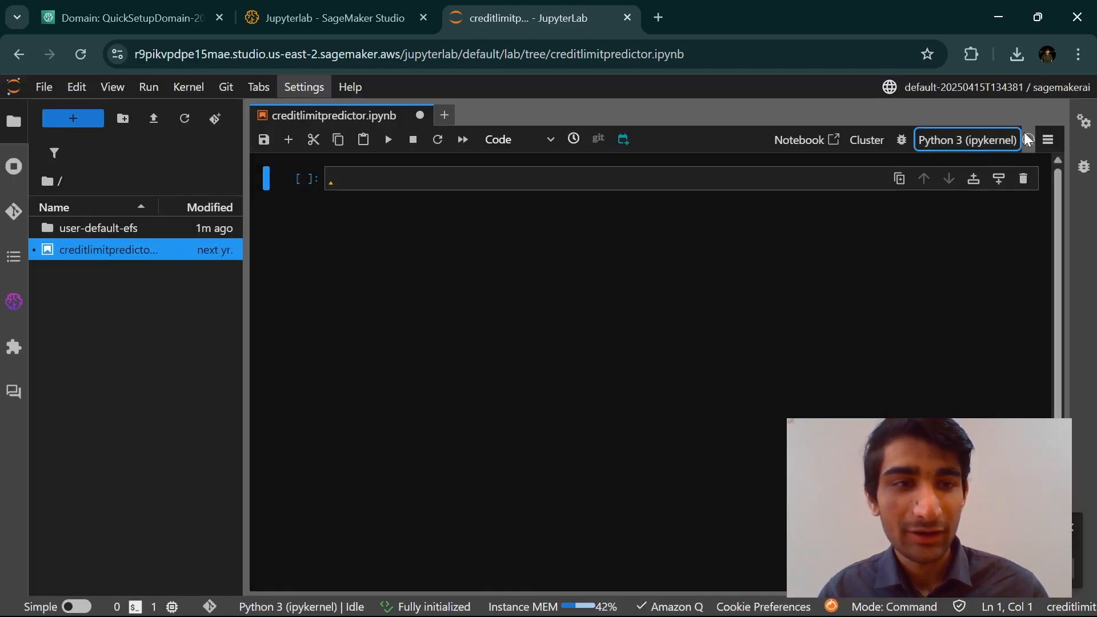
click(1003, 142)
click(639, 346)
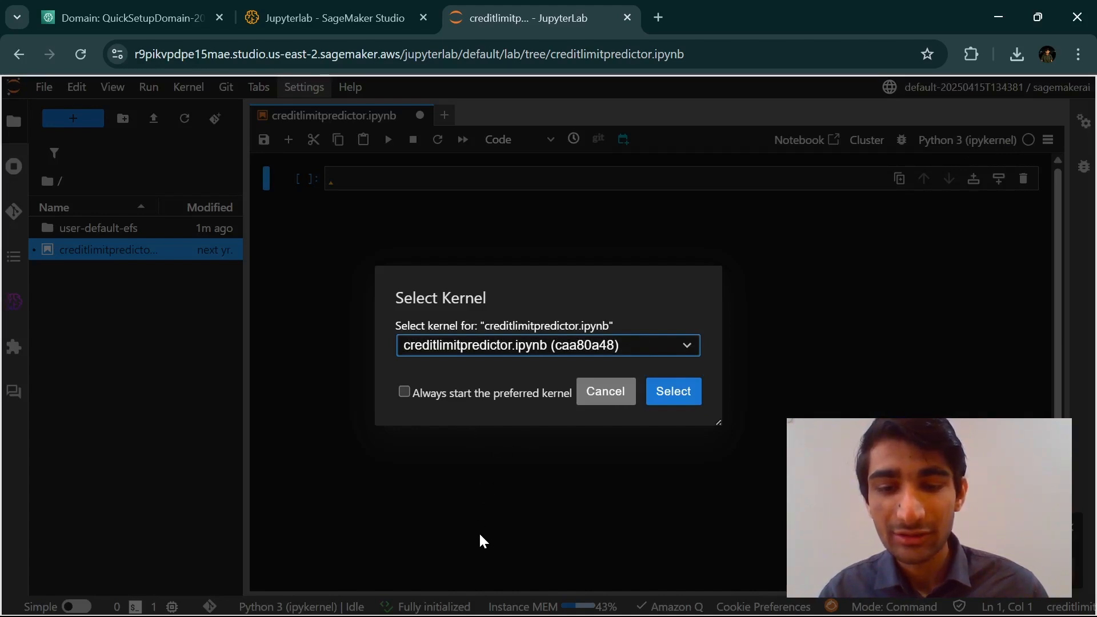
click(808, 286)
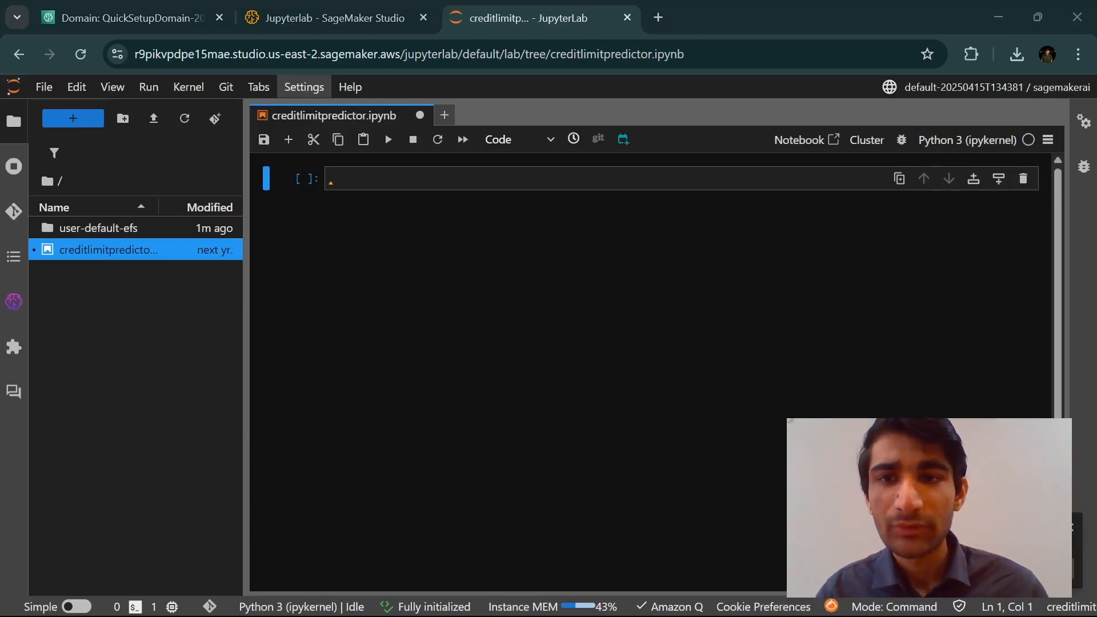
Step: Enter print("hii") in the notebook's first code cell
click(422, 176)
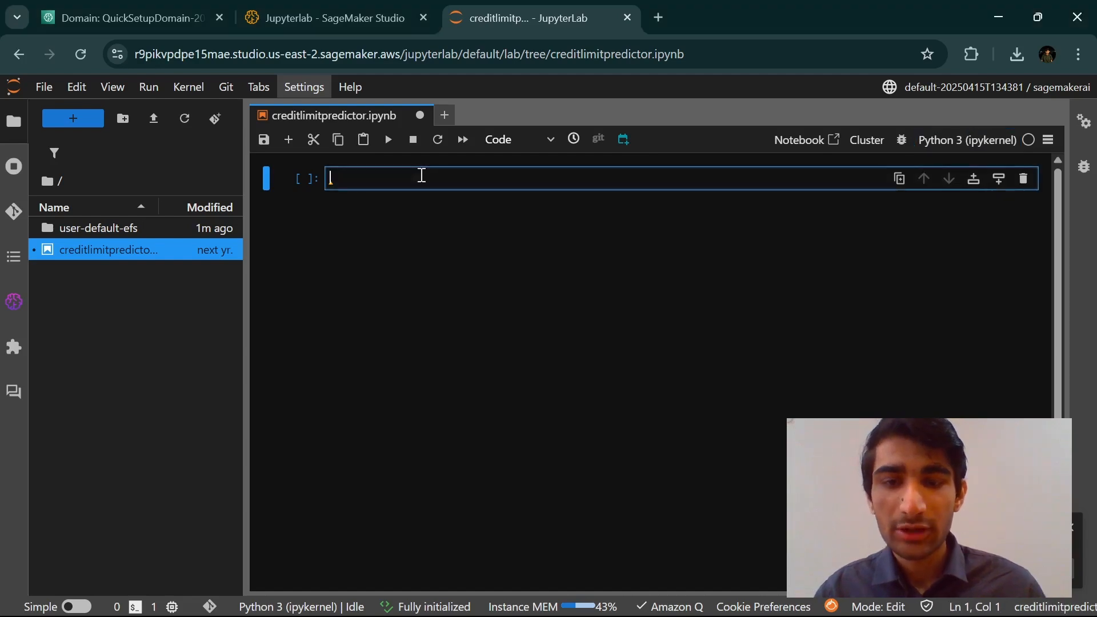
text(print()
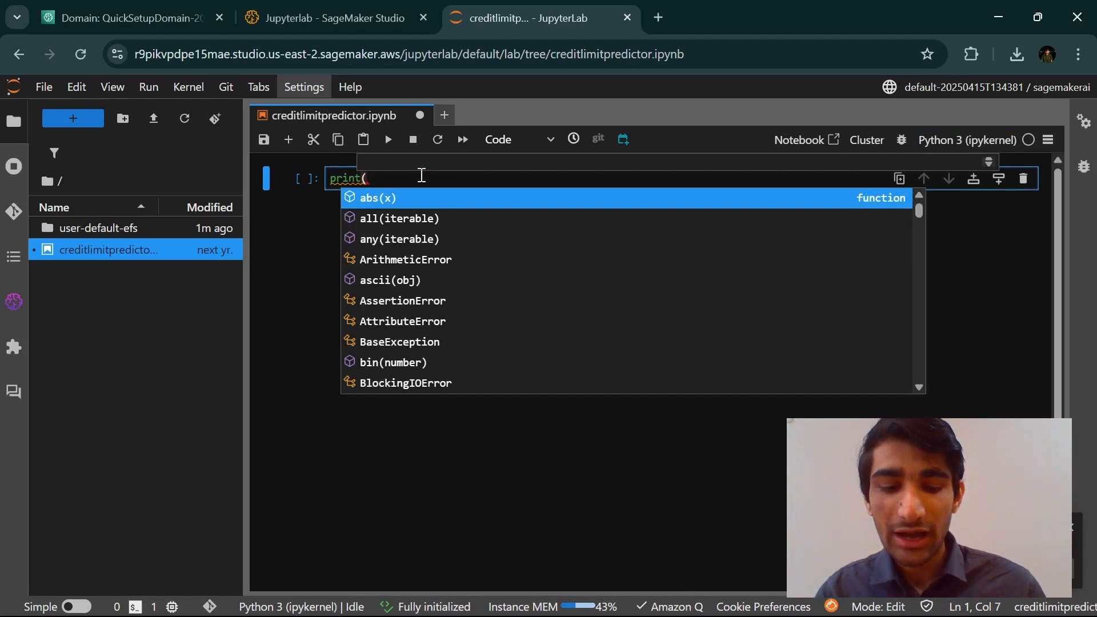
text("hii")
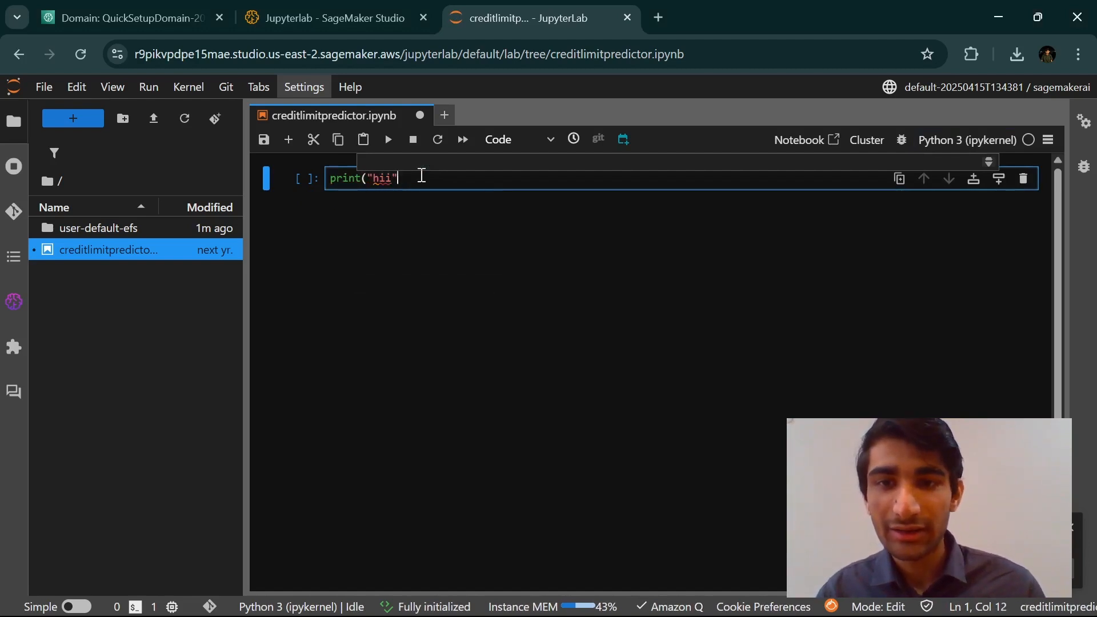
text())
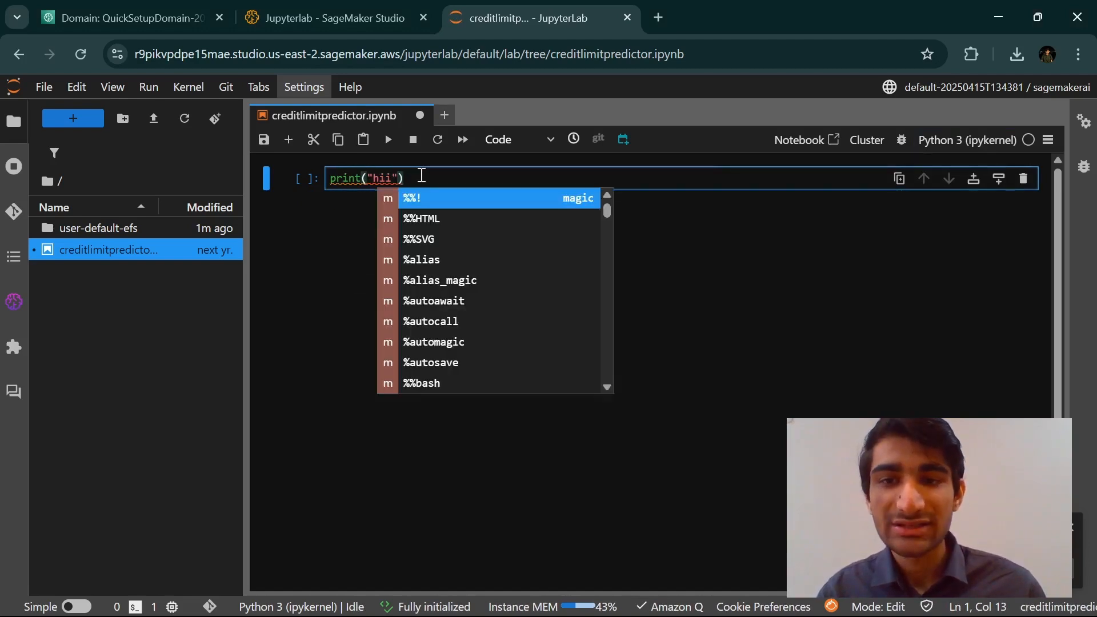
key(Escape)
drag(393, 177, 316, 166)
click(416, 178)
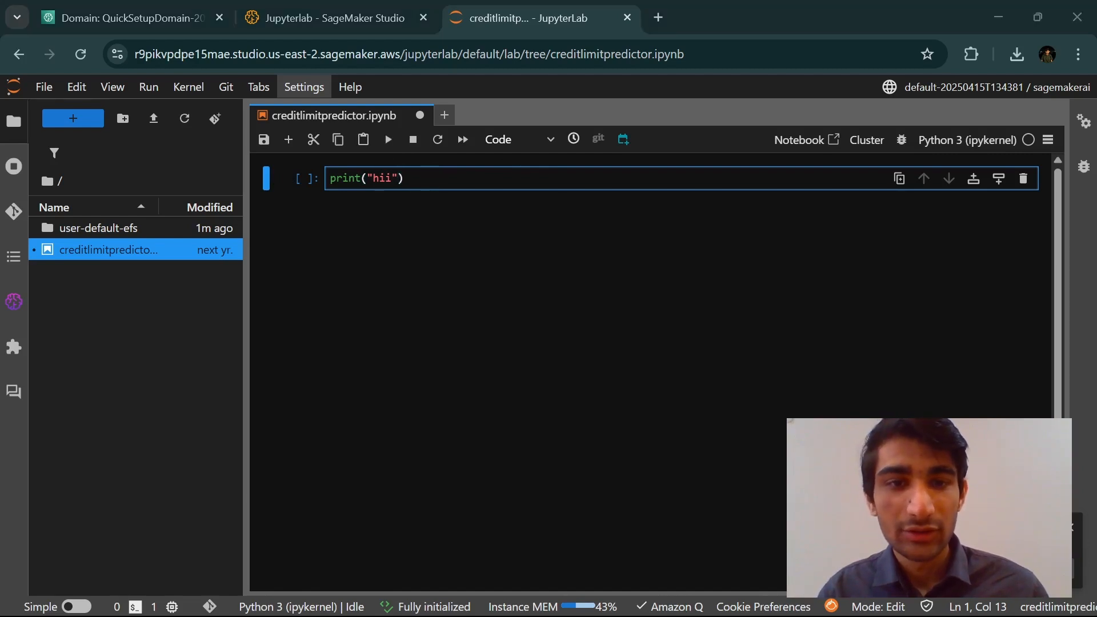
Step: Run the print("hii") cell twice and select its code
click(430, 166)
key(ctrl+Return)
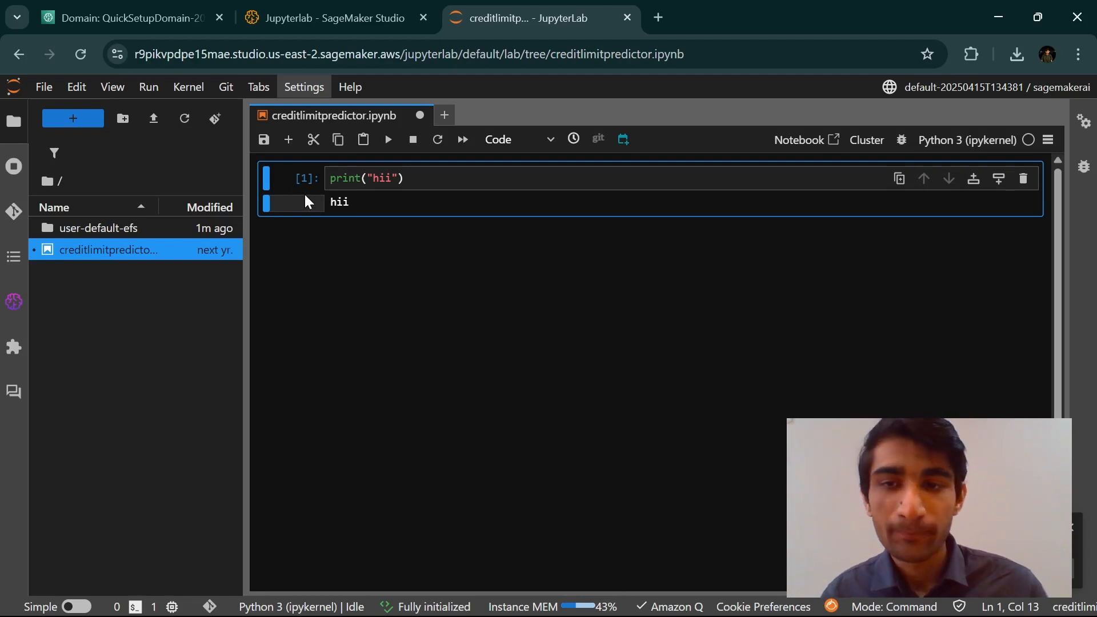
click(417, 178)
key(ctrl+Return)
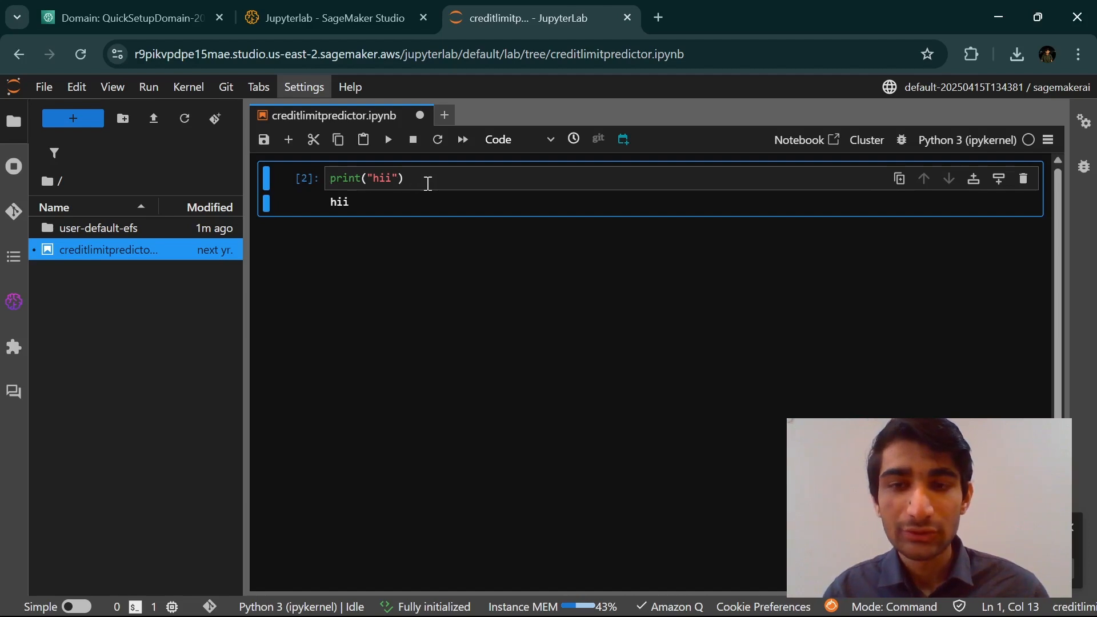
drag(428, 184, 330, 179)
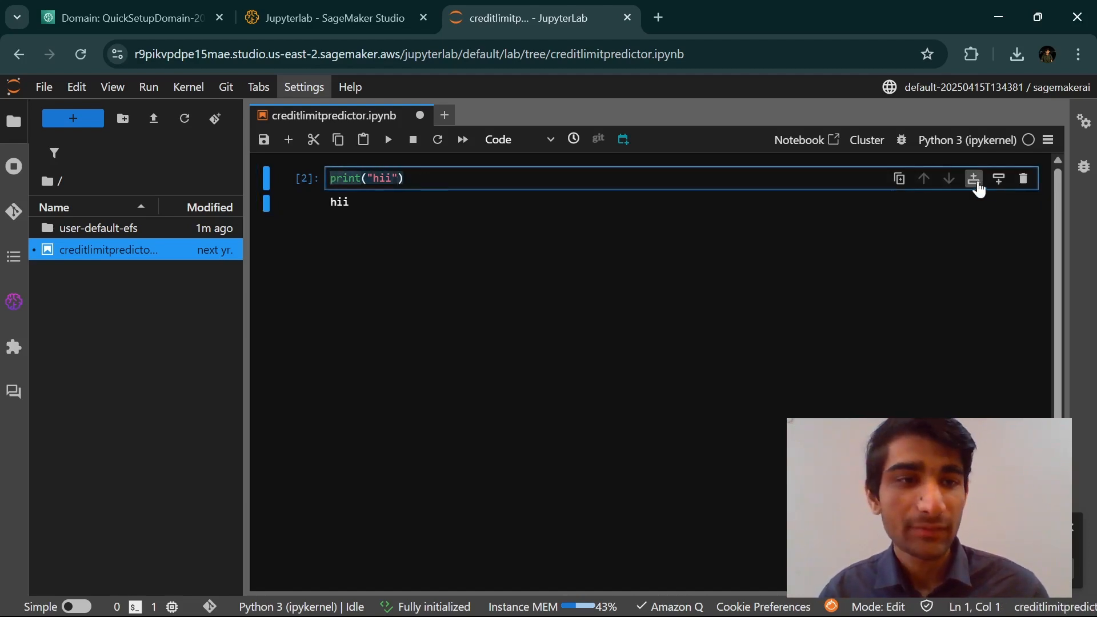